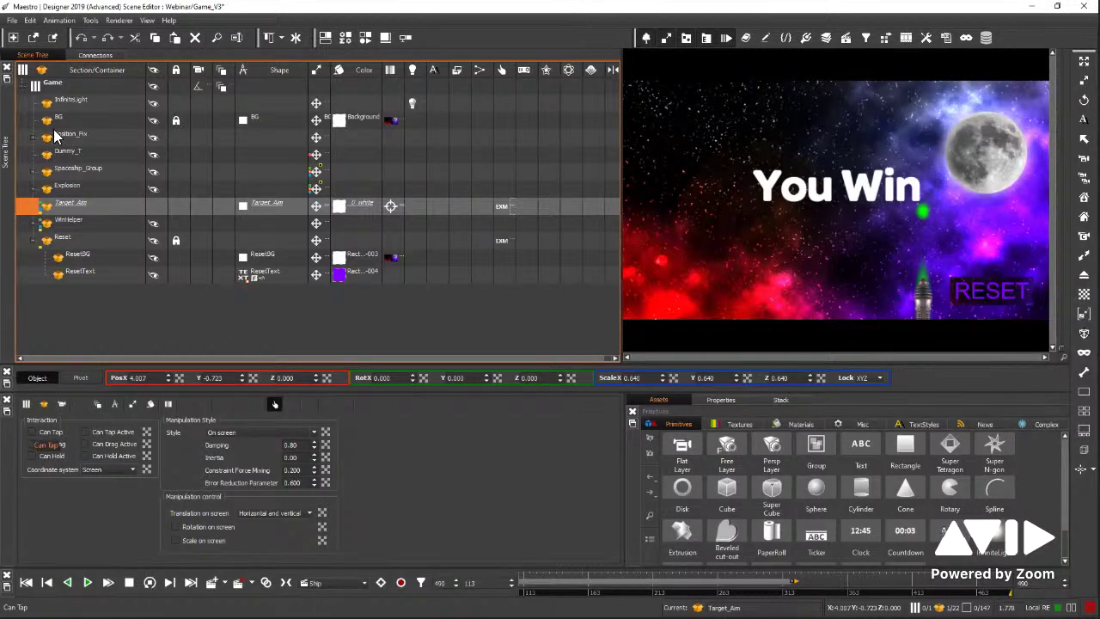
# Try the Reset container's manipulation styles, then set its manipulation back to off.
pyautogui.click(78, 240)
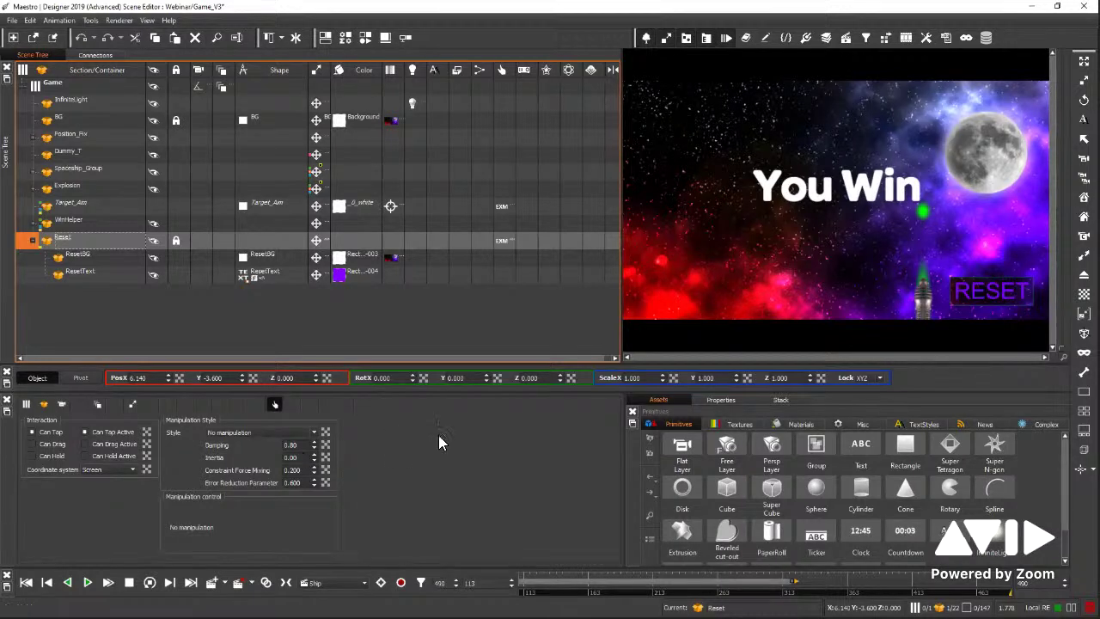
pyautogui.click(310, 437)
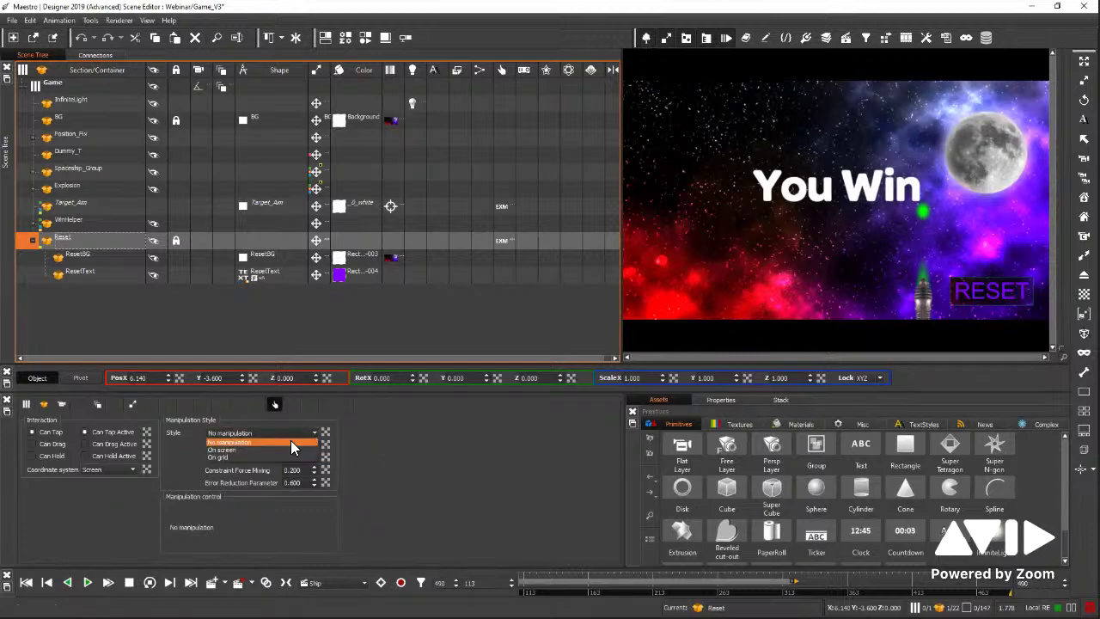
pyautogui.click(287, 449)
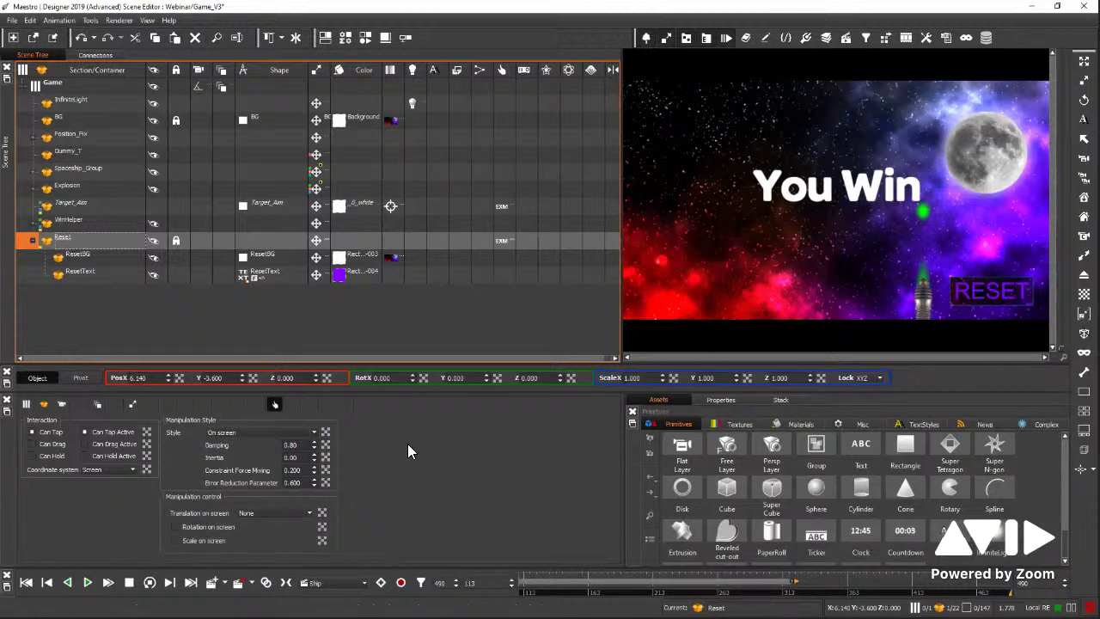
pyautogui.click(312, 512)
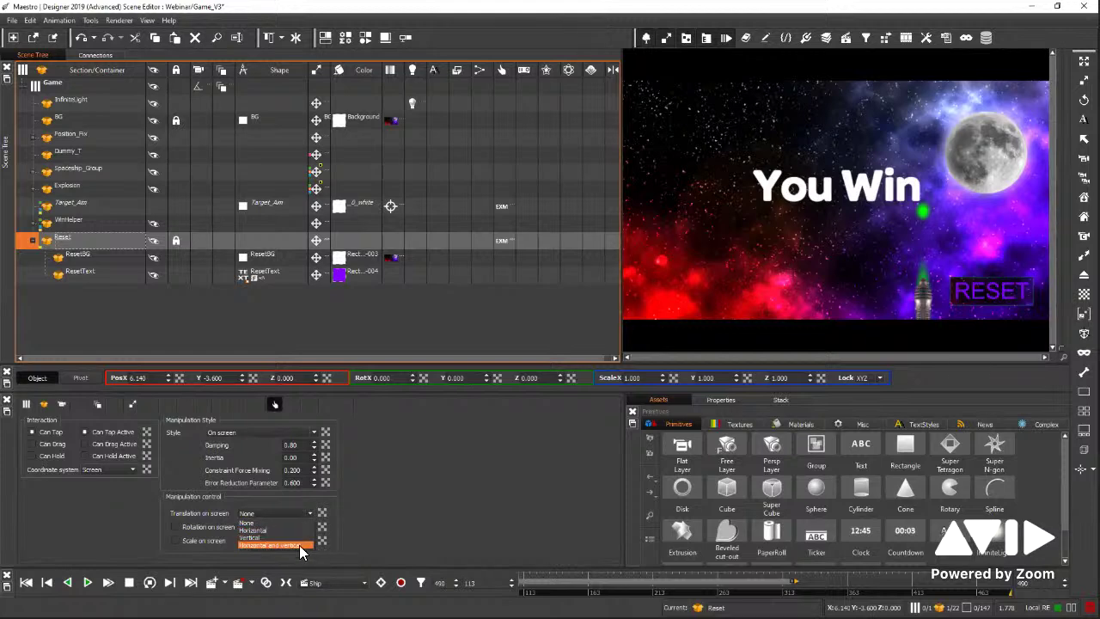
pyautogui.click(311, 432)
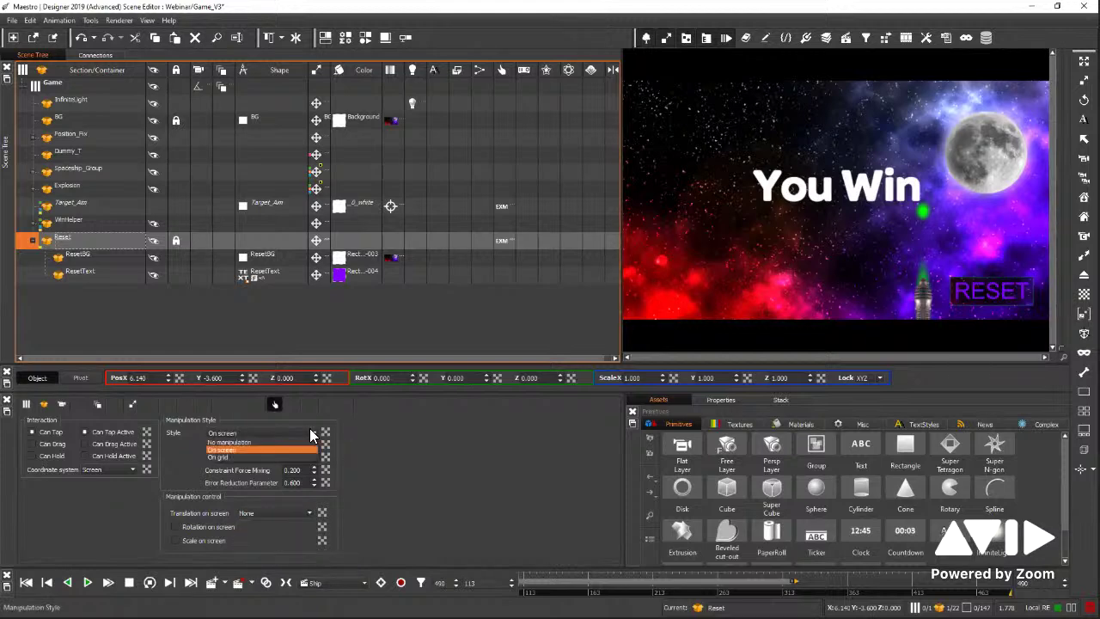
pyautogui.click(268, 442)
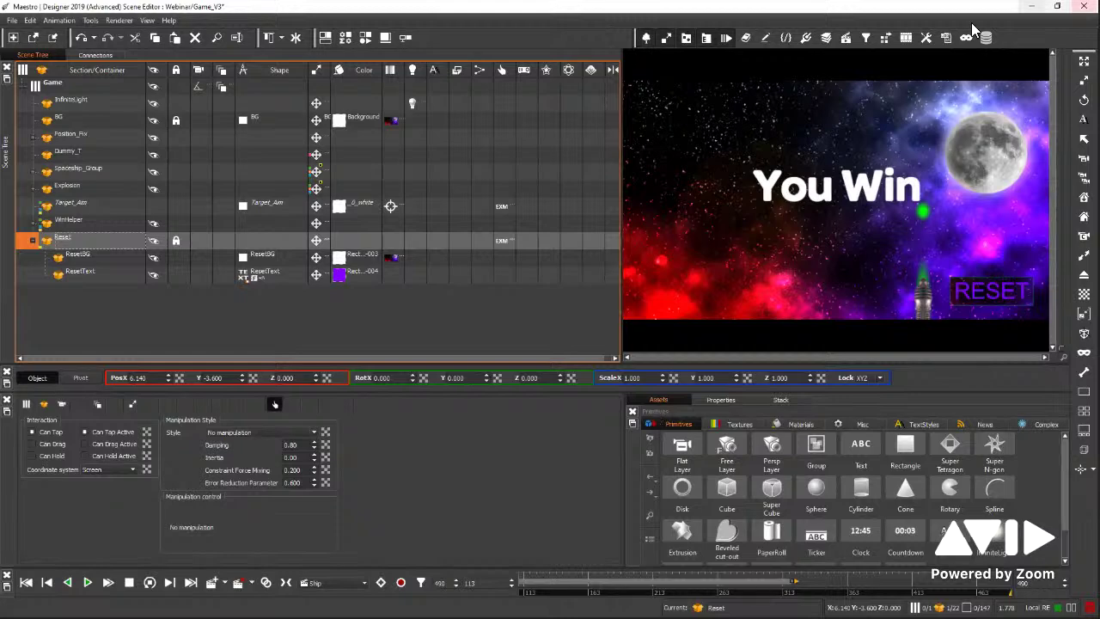
# Start a new template scene without saving the current one and show its triggers list.
pyautogui.click(805, 39)
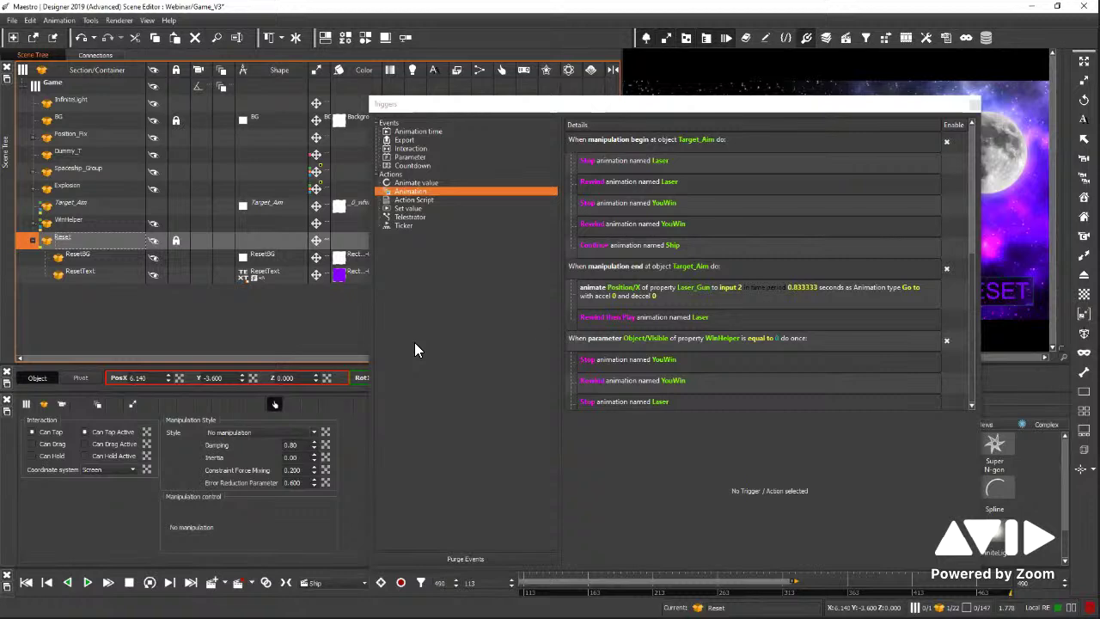
pyautogui.click(973, 103)
pyautogui.click(12, 20)
pyautogui.click(34, 34)
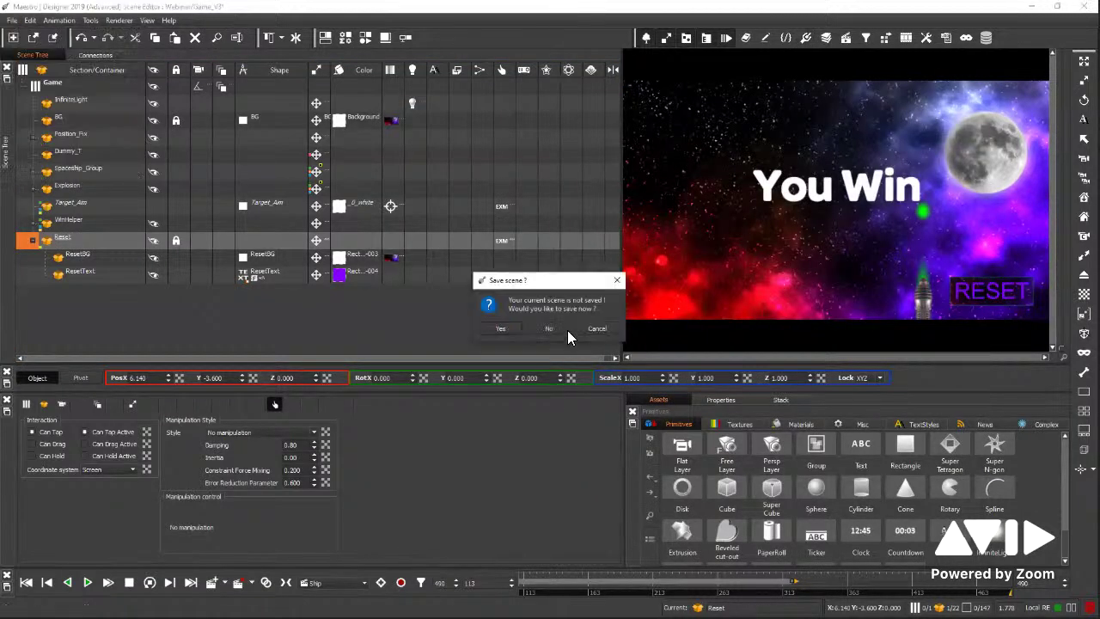
pyautogui.click(550, 328)
pyautogui.doubleClick(696, 154)
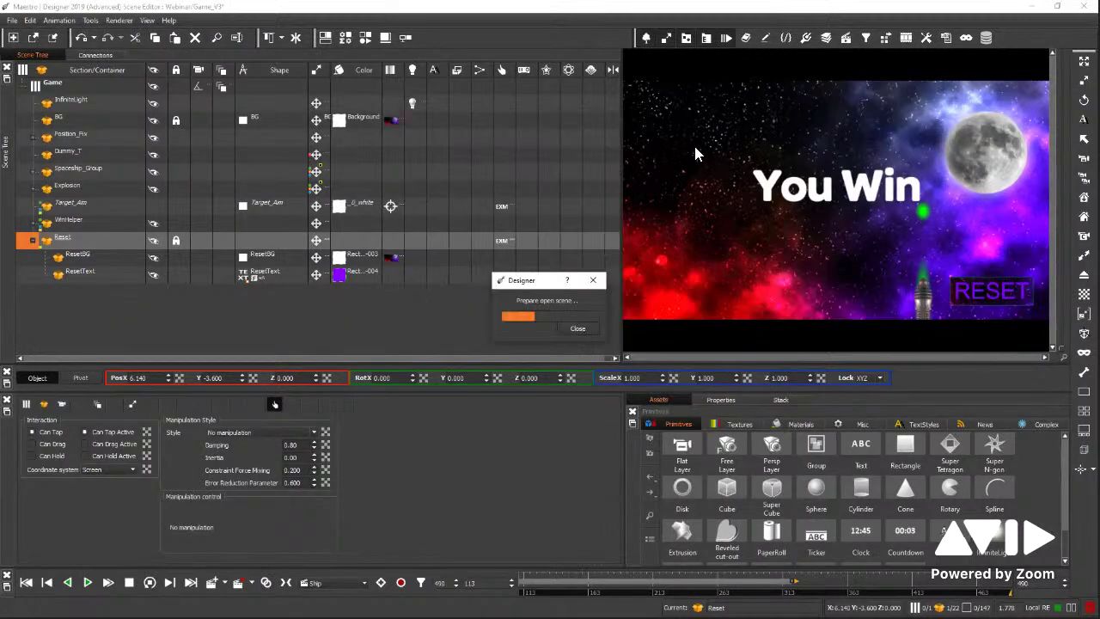
pyautogui.click(808, 38)
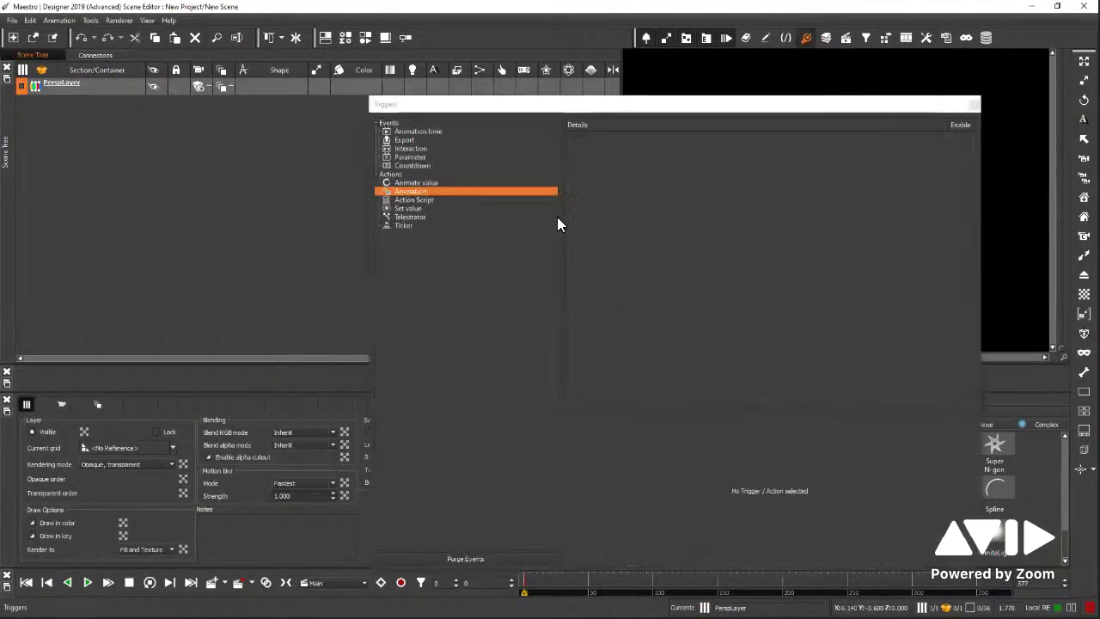
# Review the Animation time, Export, Interaction, Parameter and Countdown trigger events, then close Triggers.
pyautogui.click(418, 132)
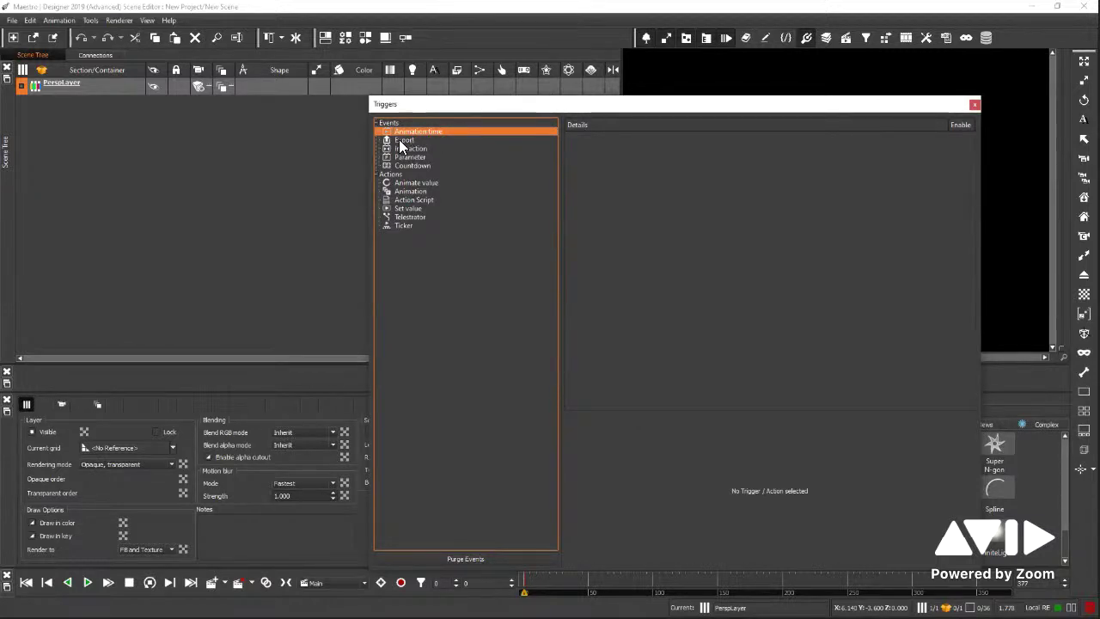
pyautogui.click(401, 140)
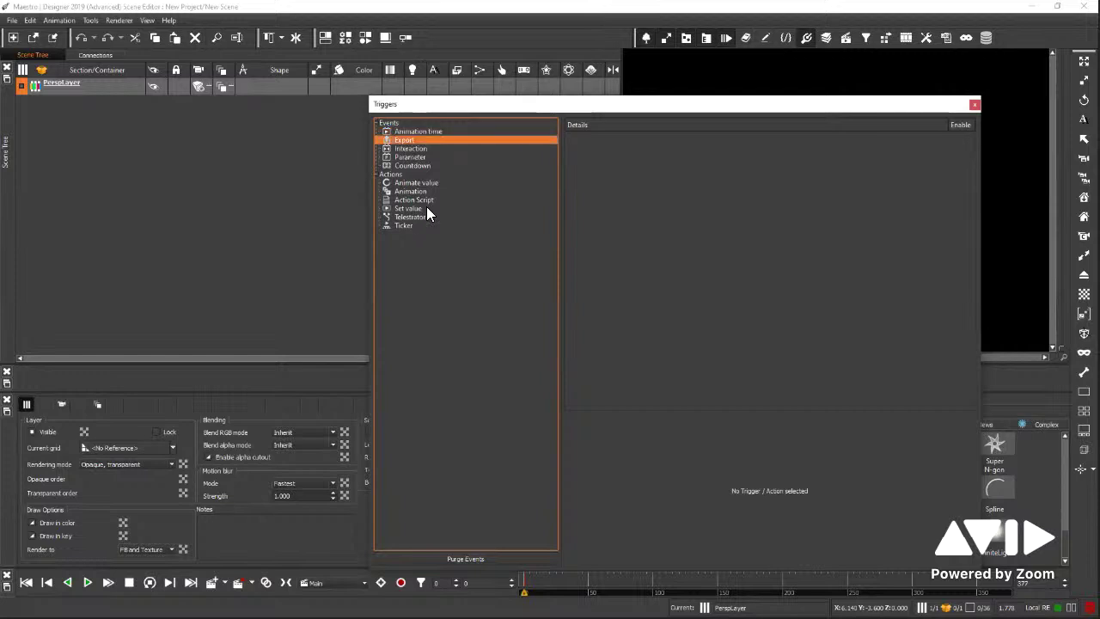
pyautogui.click(409, 150)
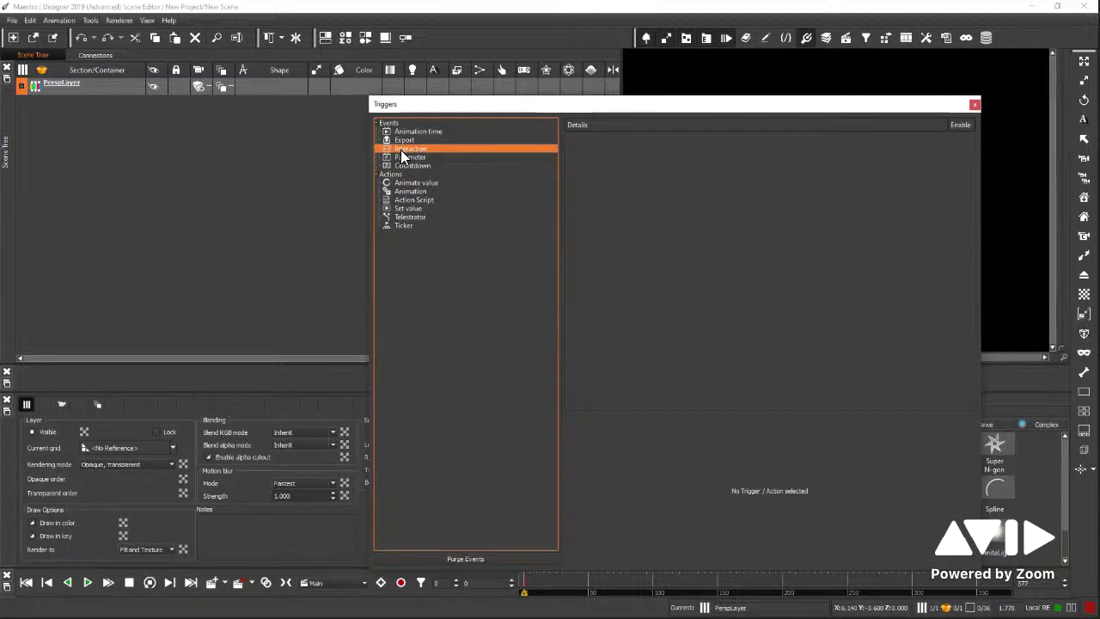
pyautogui.click(410, 156)
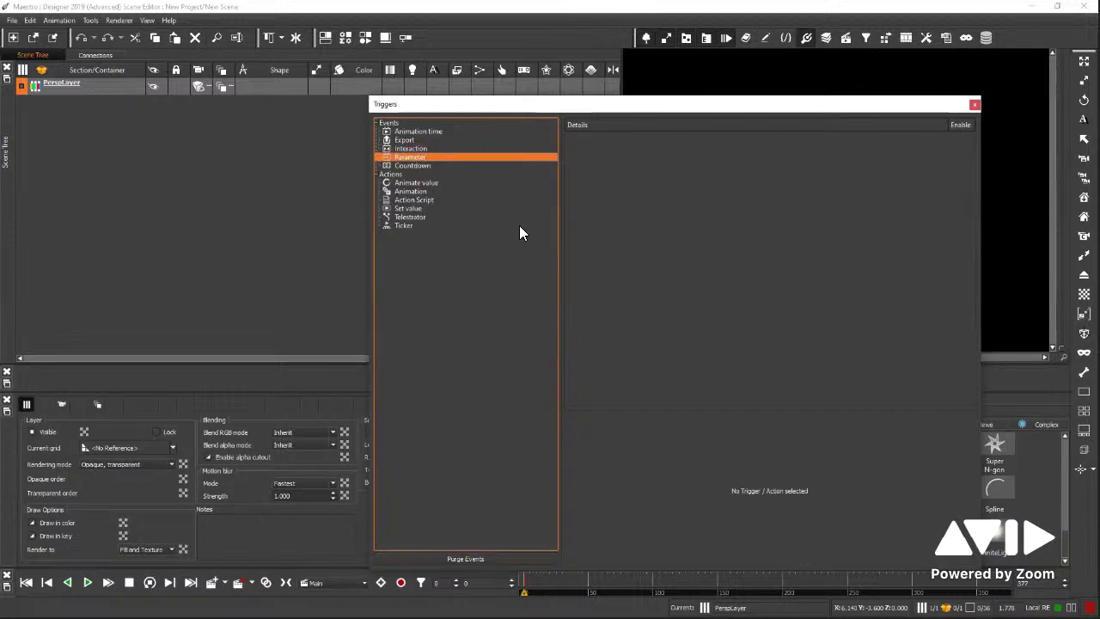
pyautogui.click(415, 166)
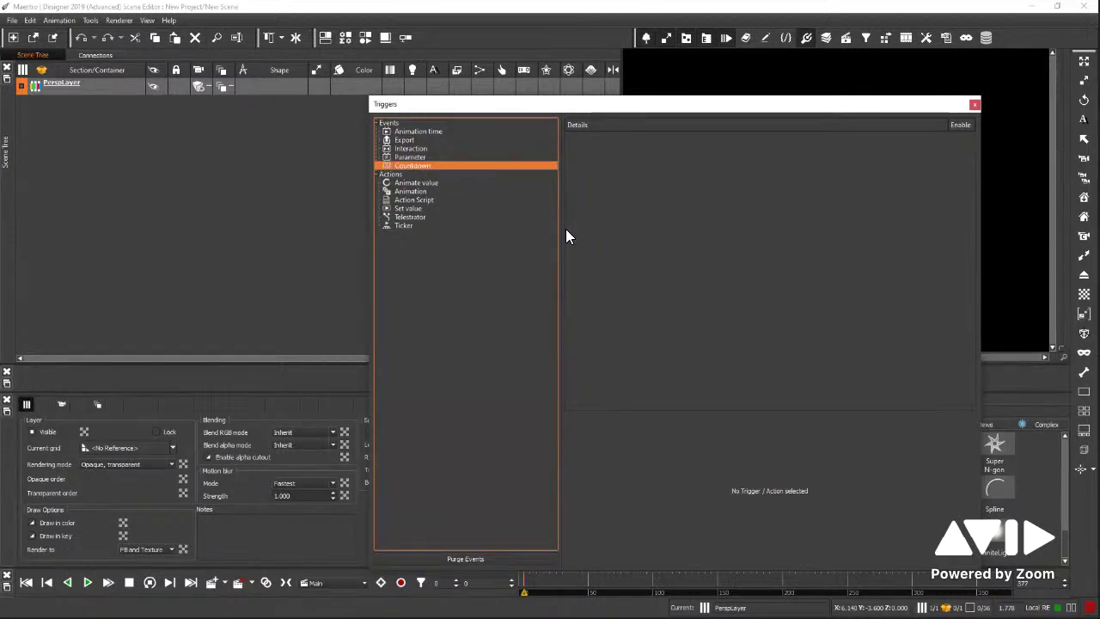
pyautogui.click(403, 140)
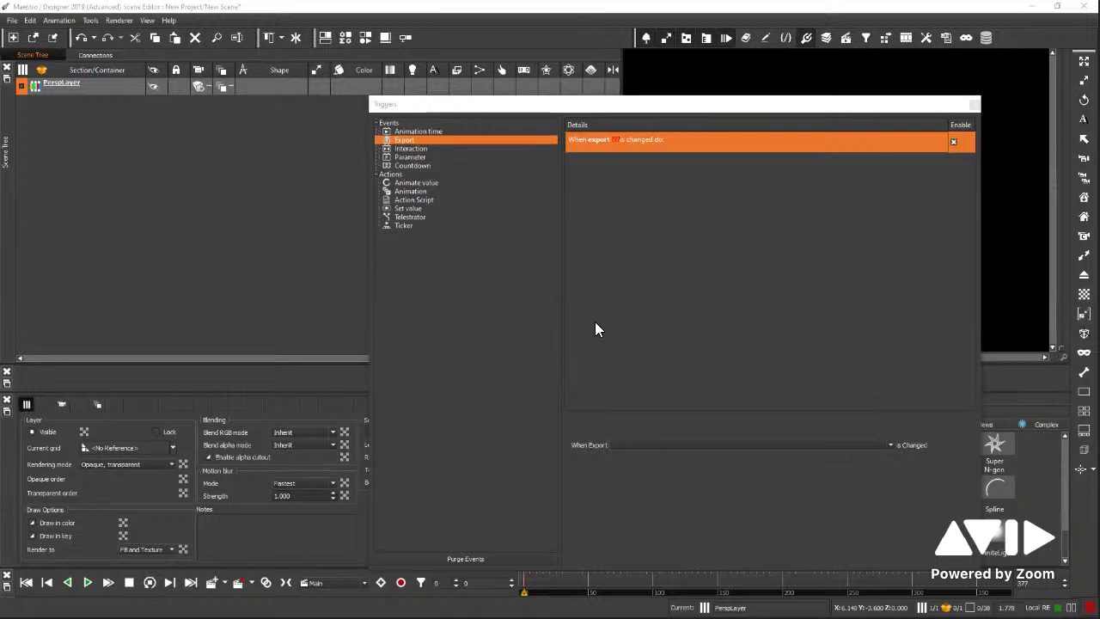
pyautogui.click(973, 105)
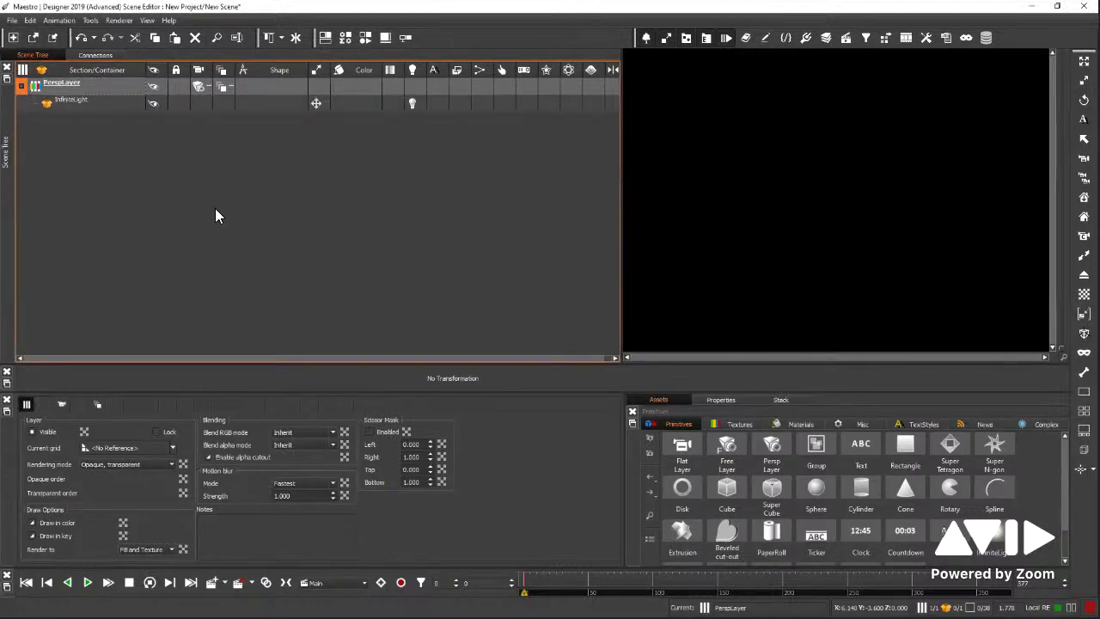
# Add a Rectangle and a Text, linking Bounding Box Top to the Rectangle's Position Y.
pyautogui.moveTo(904, 454); pyautogui.dragTo(803, 234)
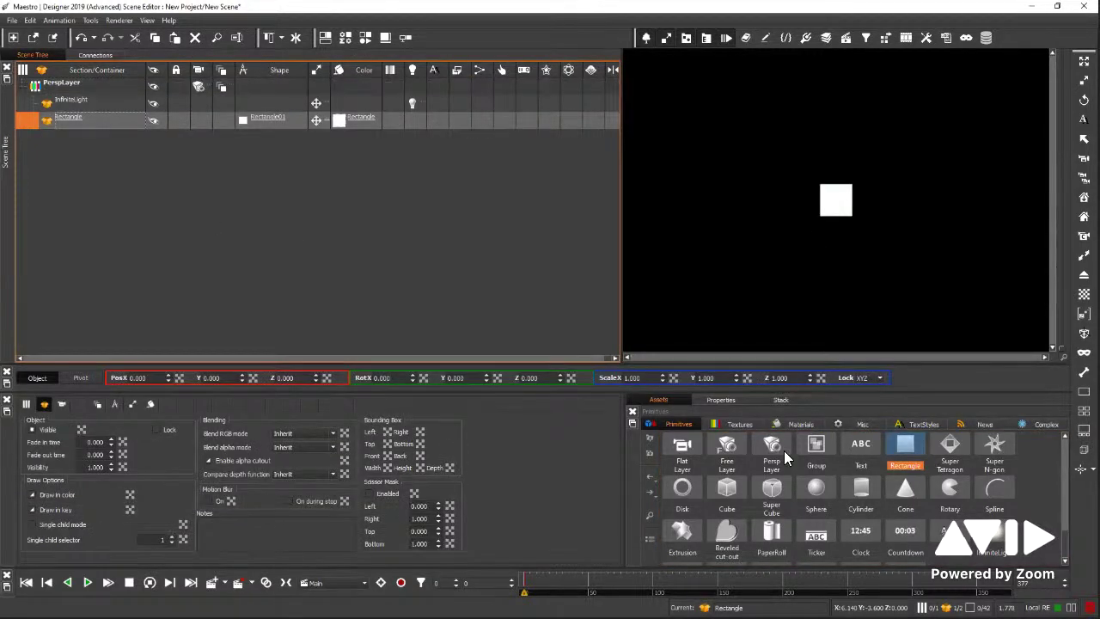
pyautogui.moveTo(860, 447); pyautogui.dragTo(71, 178)
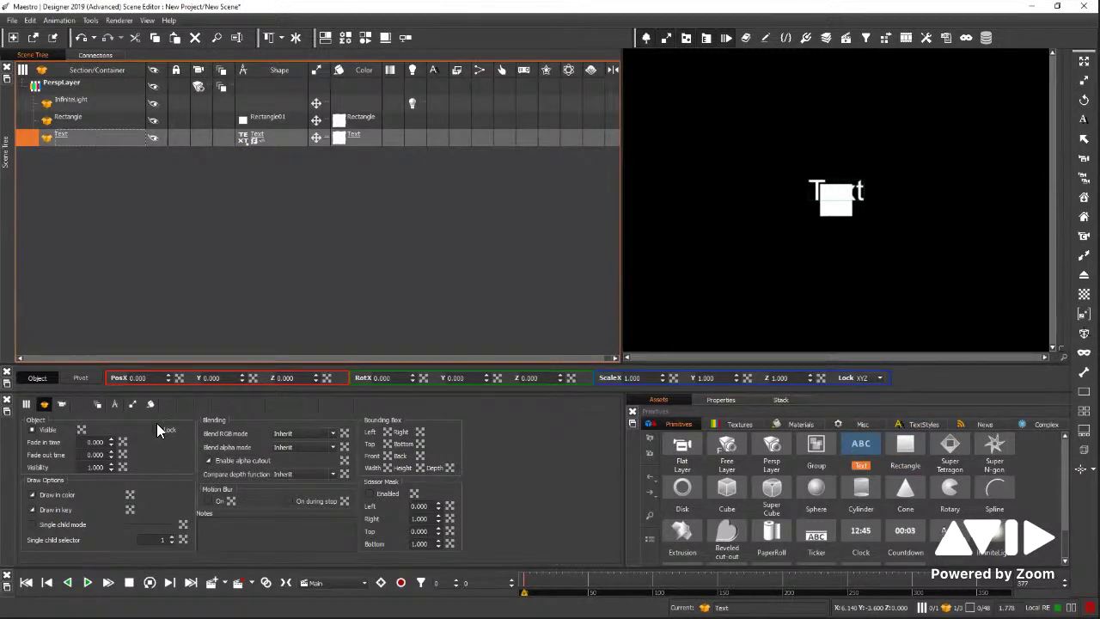
pyautogui.press('Up')
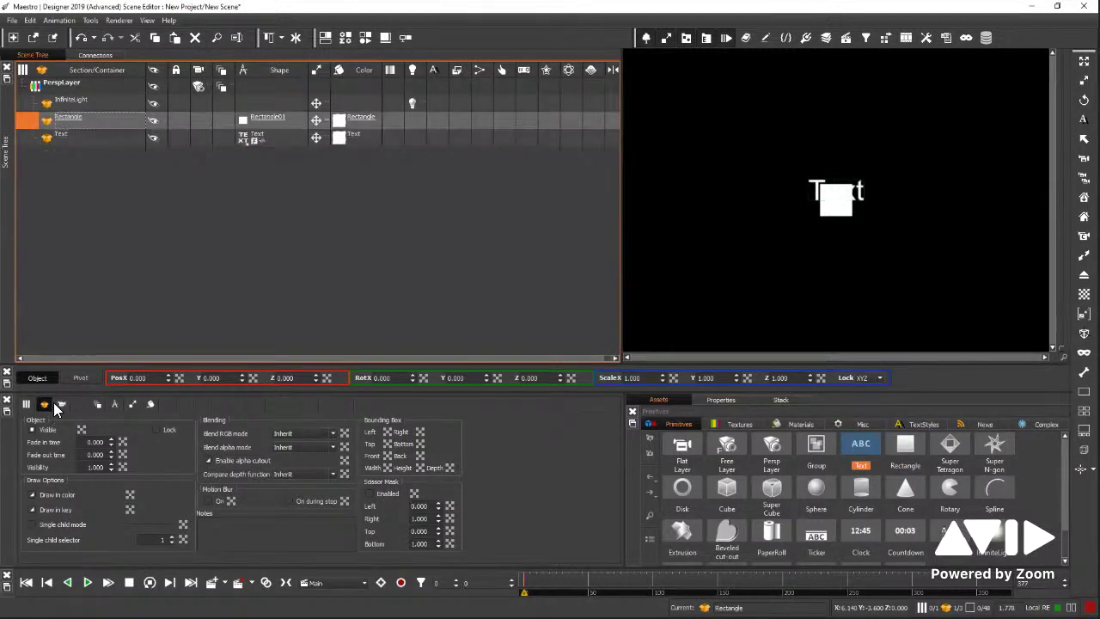
pyautogui.rightClick(388, 444)
pyautogui.click(423, 339)
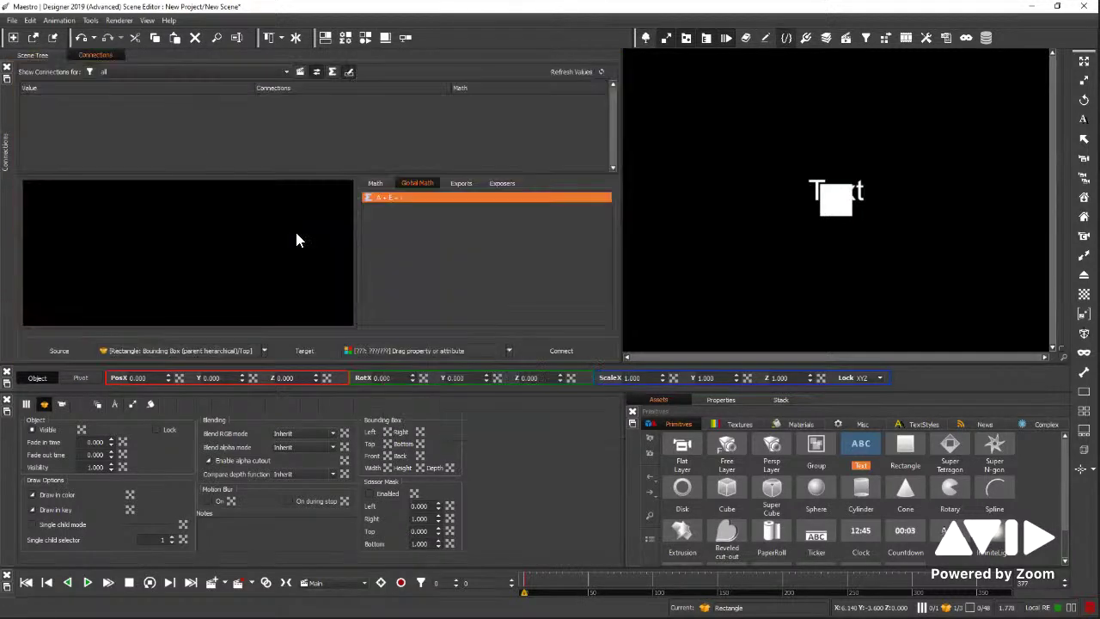
pyautogui.click(67, 51)
pyautogui.click(132, 404)
pyautogui.rightClick(110, 440)
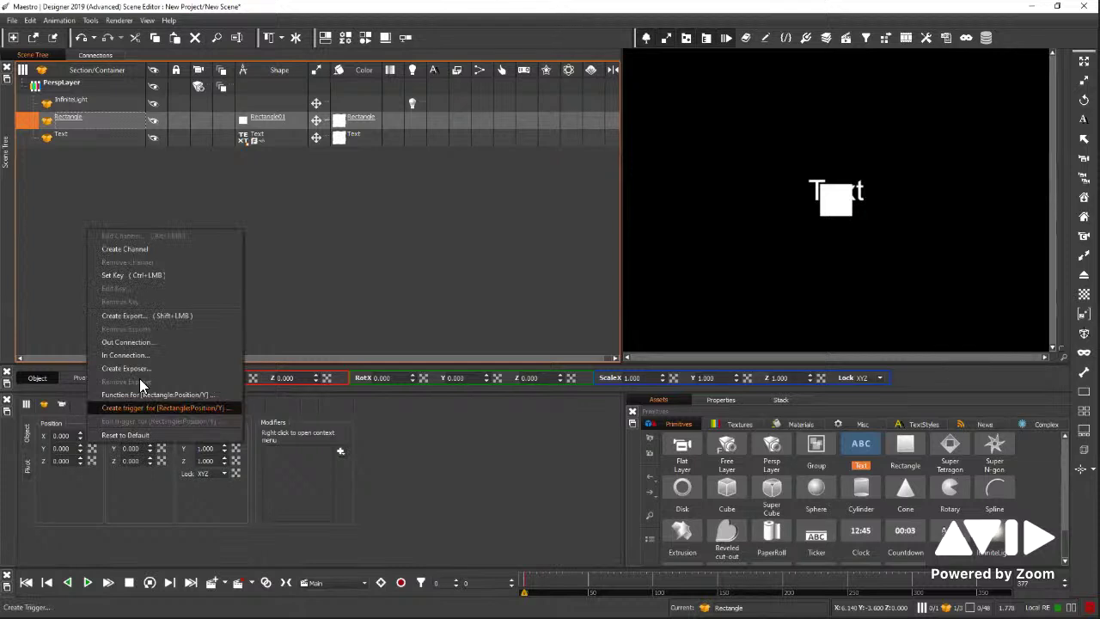
pyautogui.click(139, 355)
pyautogui.click(558, 351)
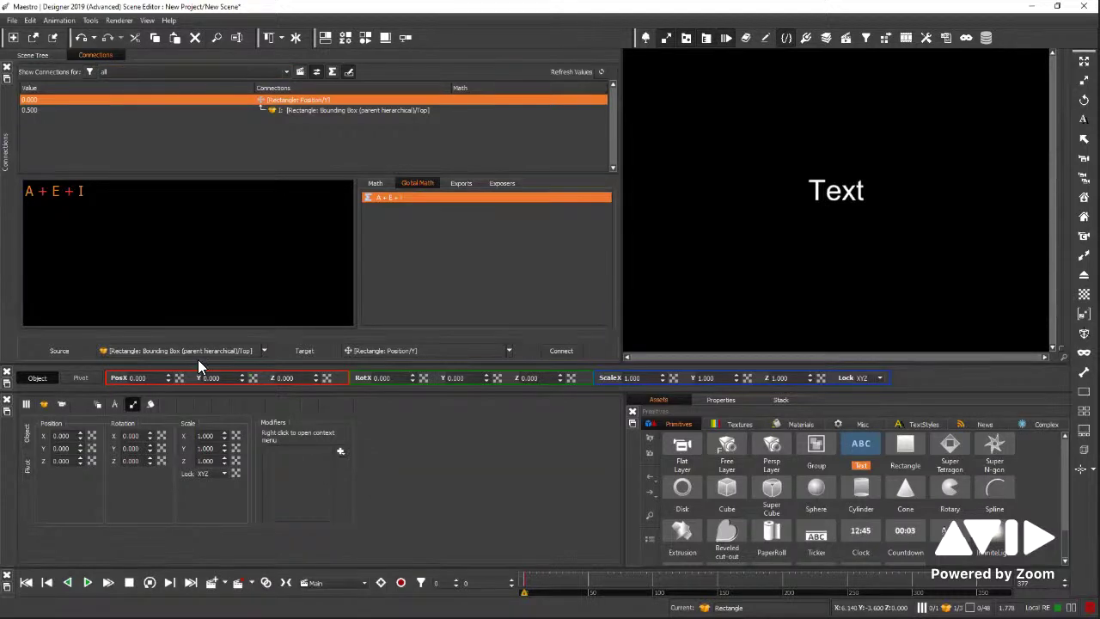
# Remove the Rectangle's Y position connection and delete the Rectangle layer.
pyautogui.click(89, 55)
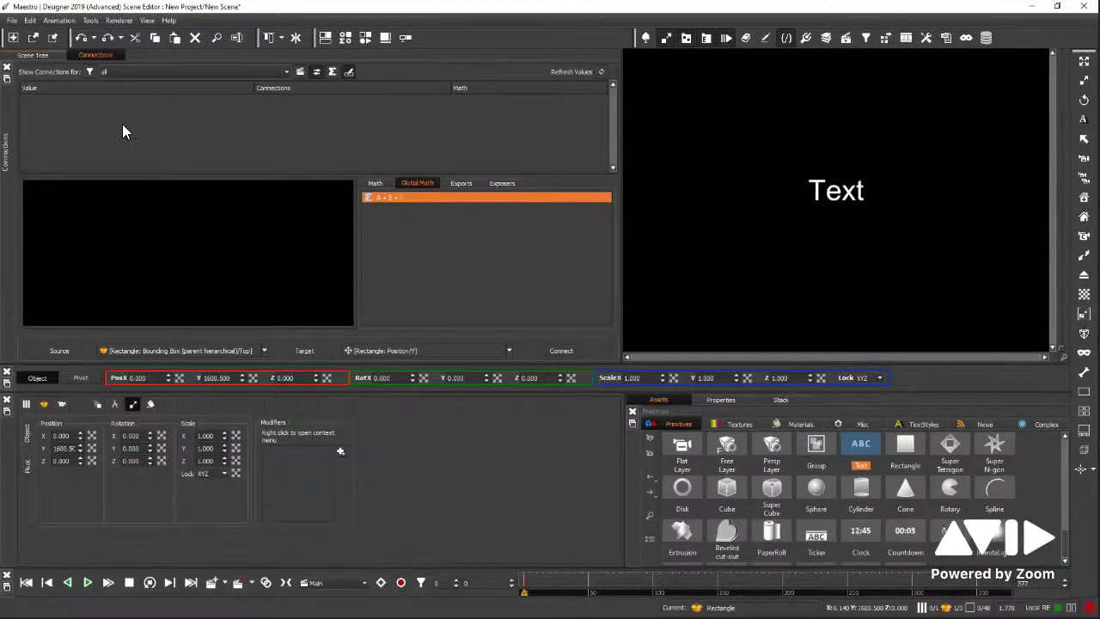
pyautogui.click(33, 55)
pyautogui.click(82, 119)
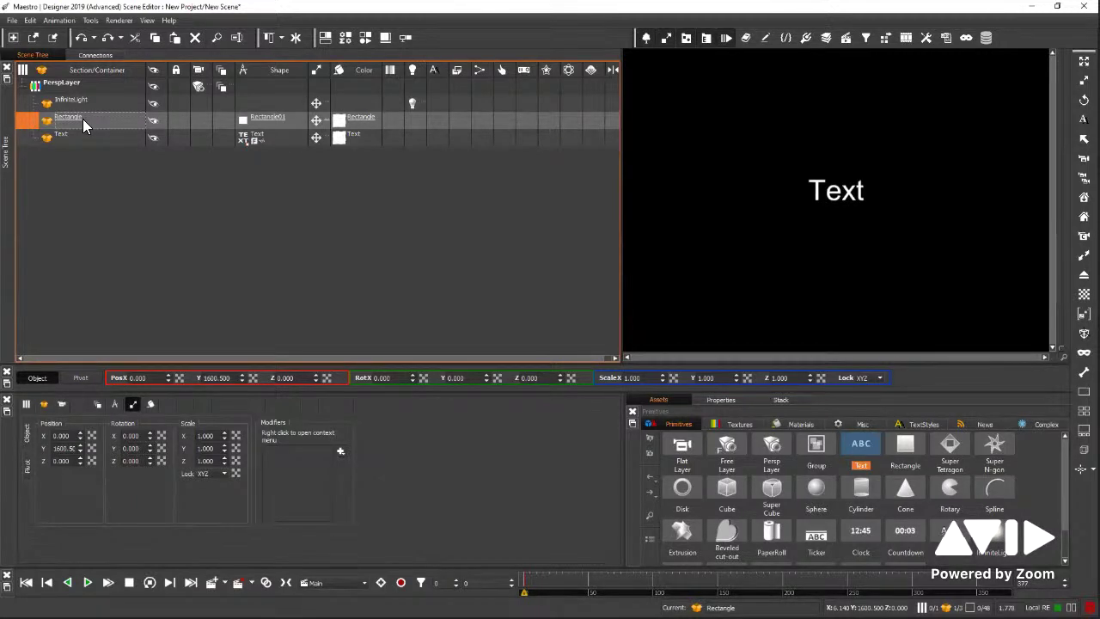
pyautogui.press('Delete')
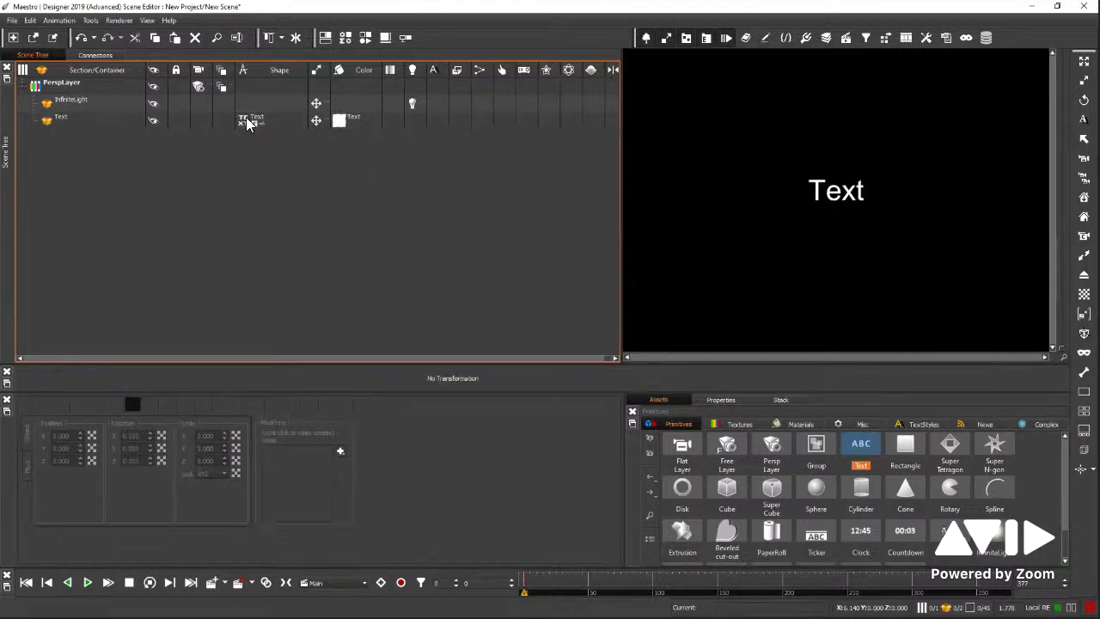
# Create a math function for the Text object's Rotation/X channel.
pyautogui.click(62, 120)
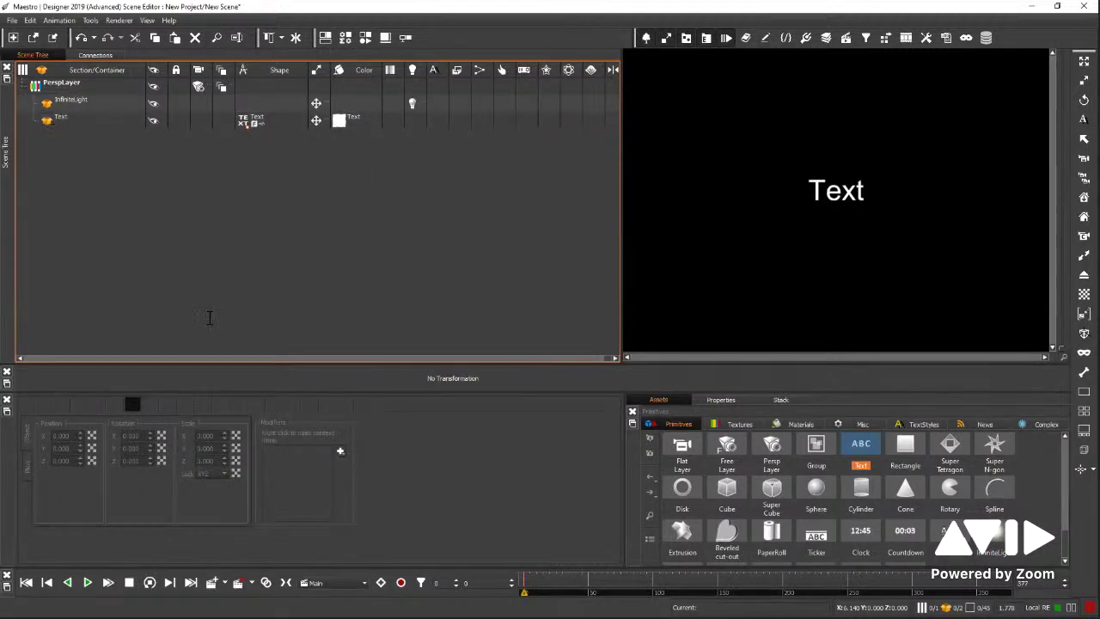
pyautogui.click(161, 437)
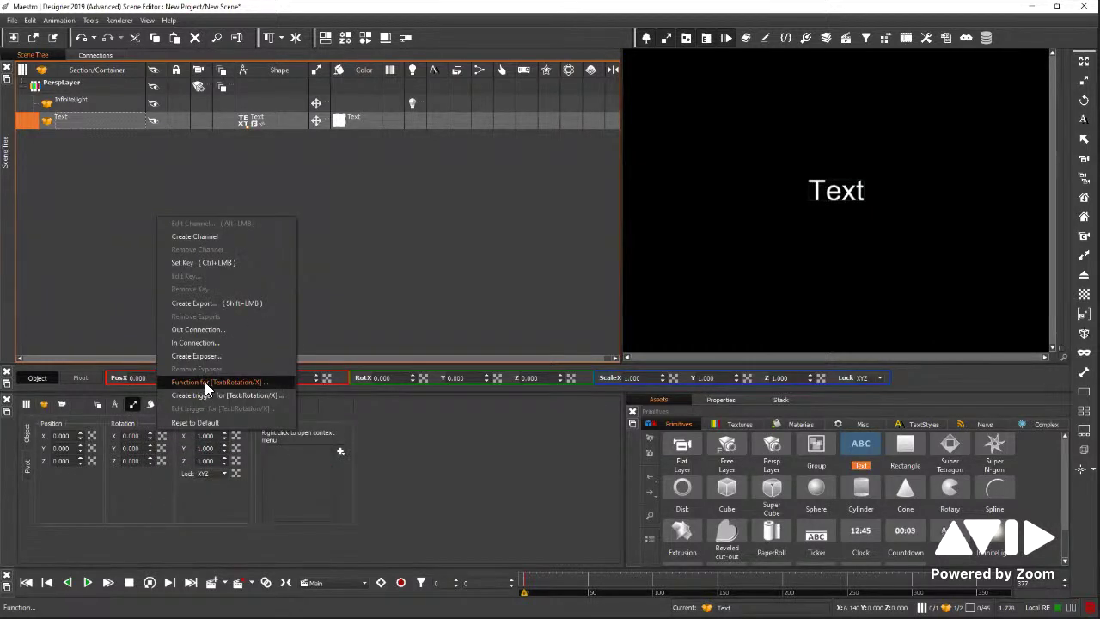
pyautogui.click(213, 383)
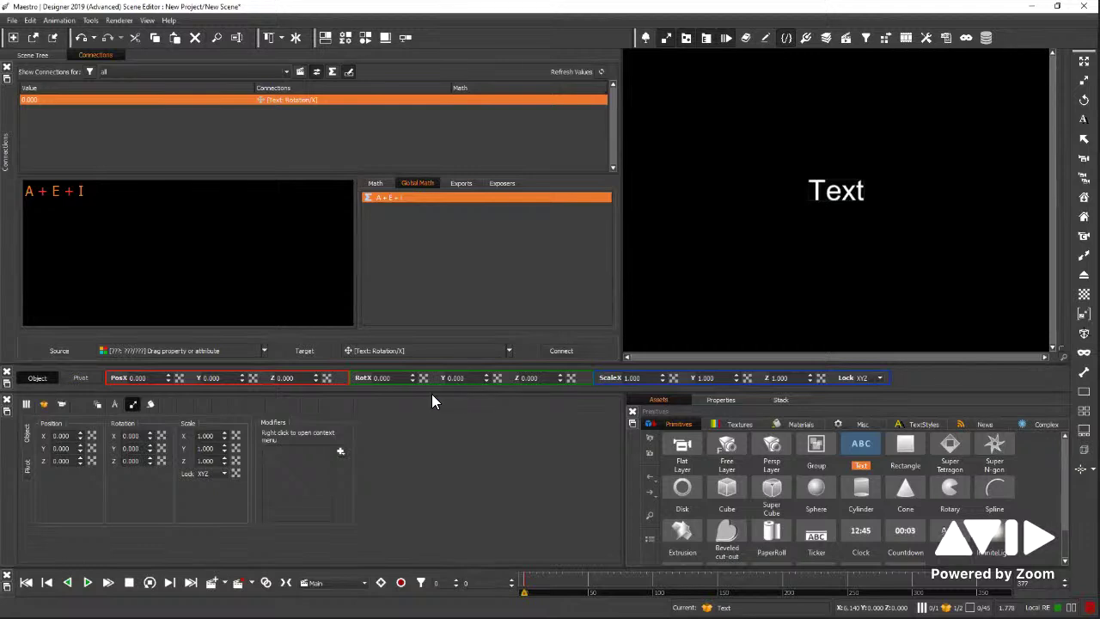
pyautogui.click(12, 21)
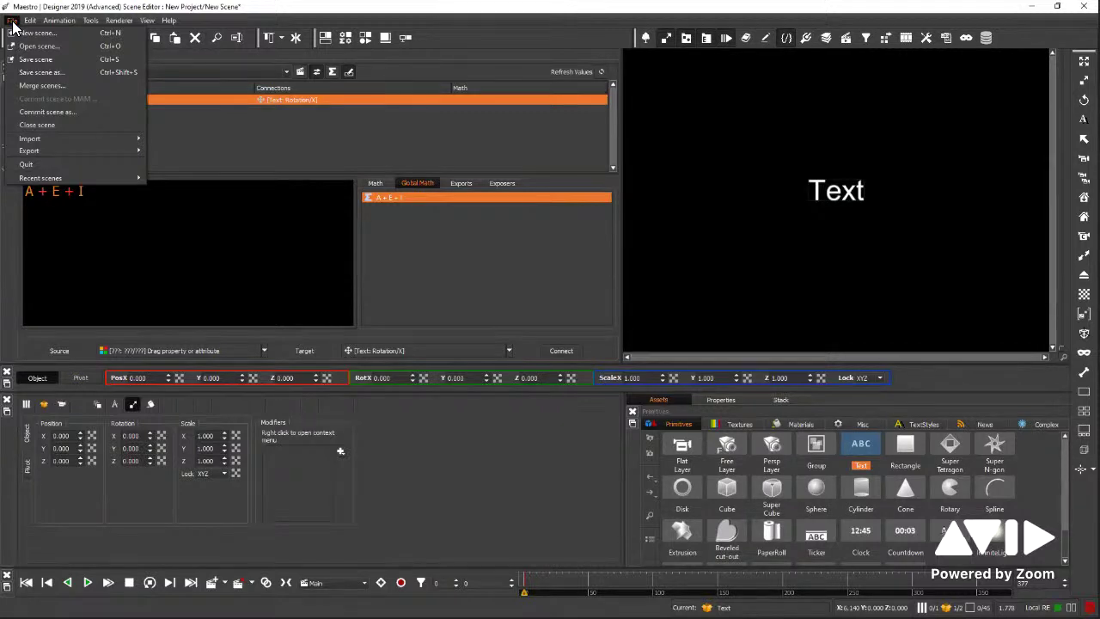
# Open Game_Clear from recent scenes without saving the current scene.
pyautogui.moveTo(54, 188)
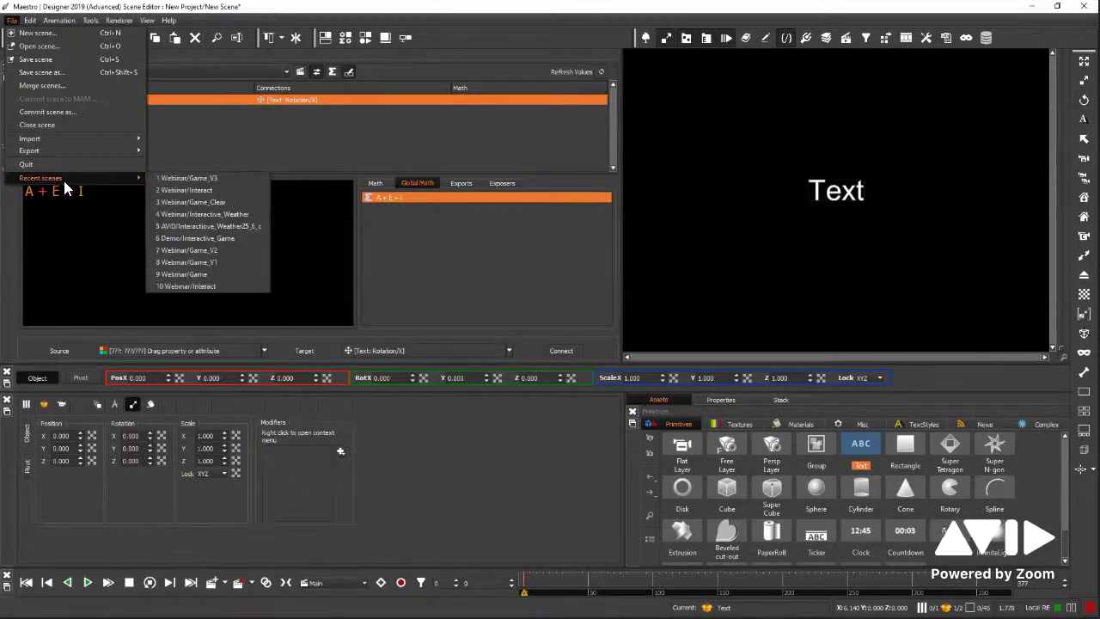
pyautogui.click(224, 203)
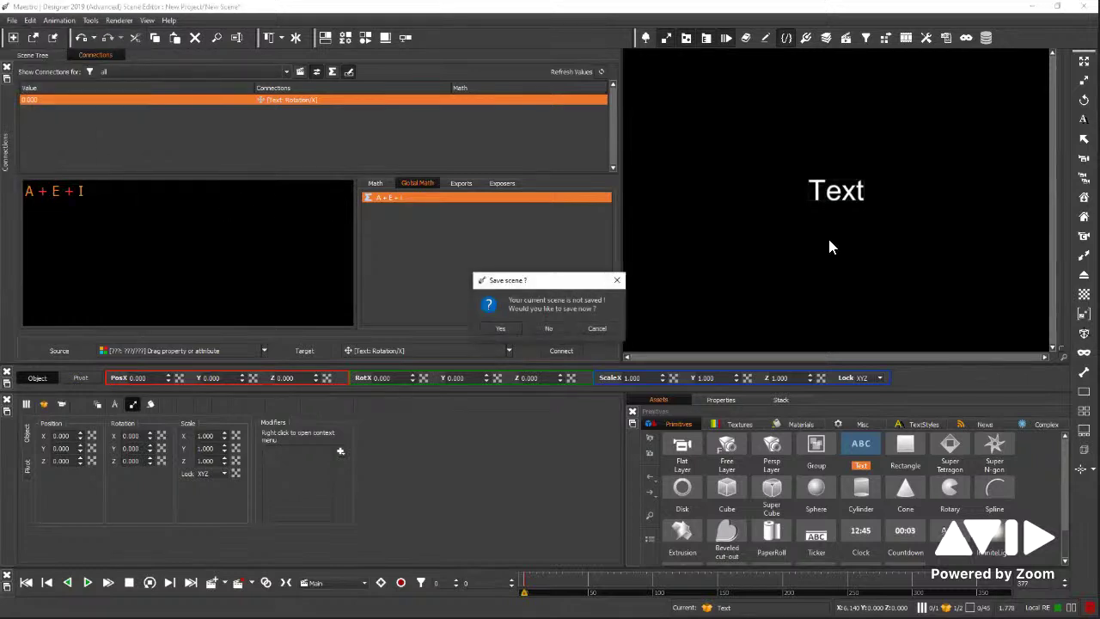
pyautogui.click(548, 329)
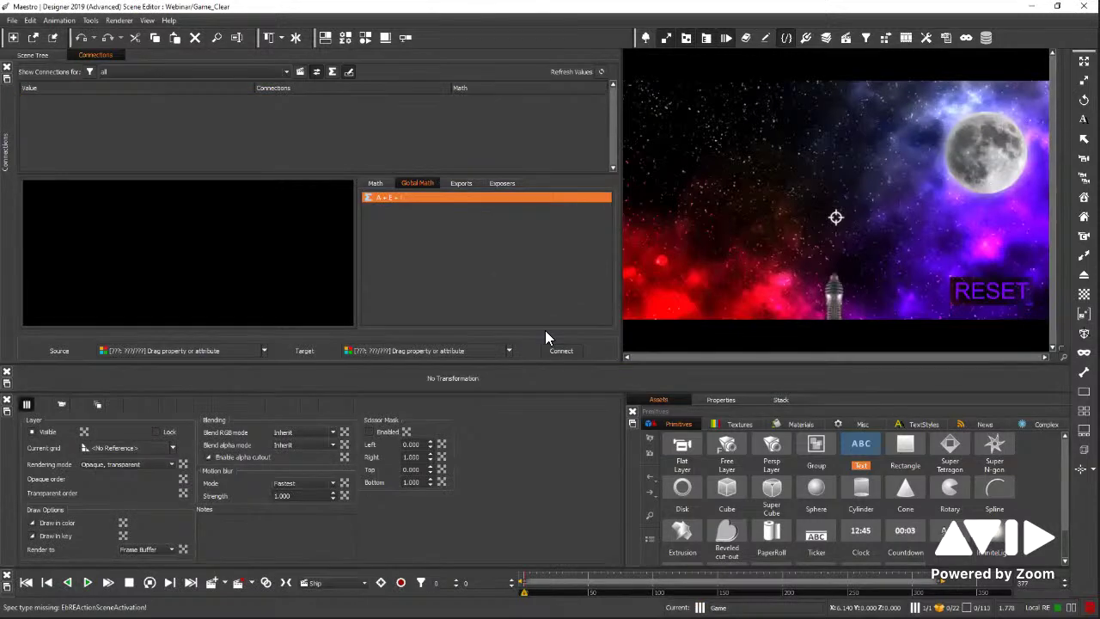
# Expand Game and inspect the BG and Position_Fix containers' transform values.
pyautogui.click(42, 54)
pyautogui.click(21, 87)
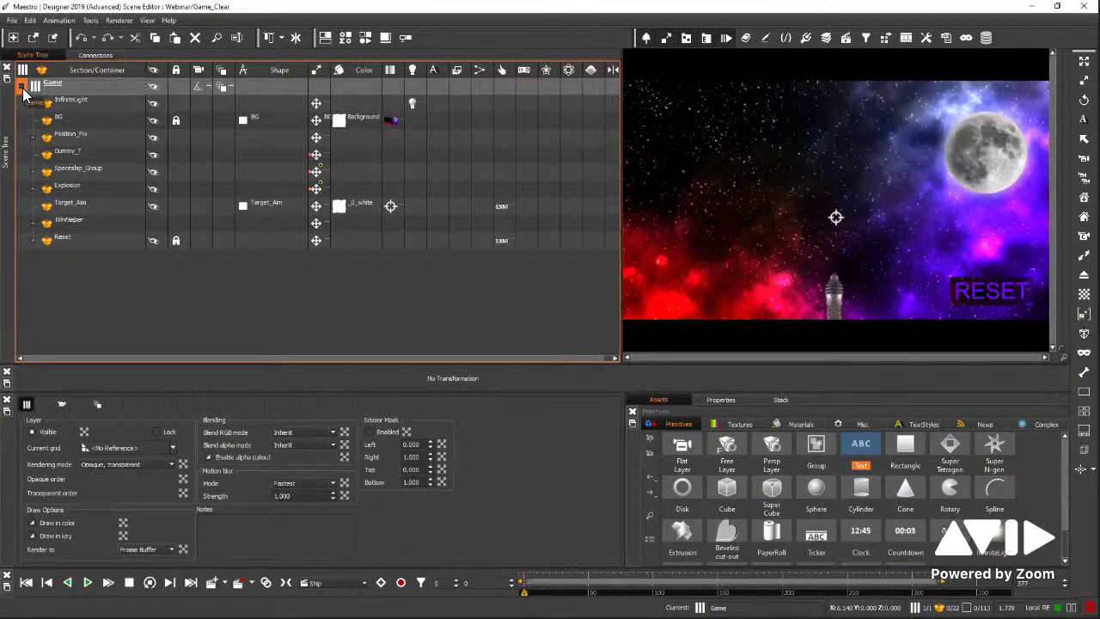
pyautogui.click(79, 121)
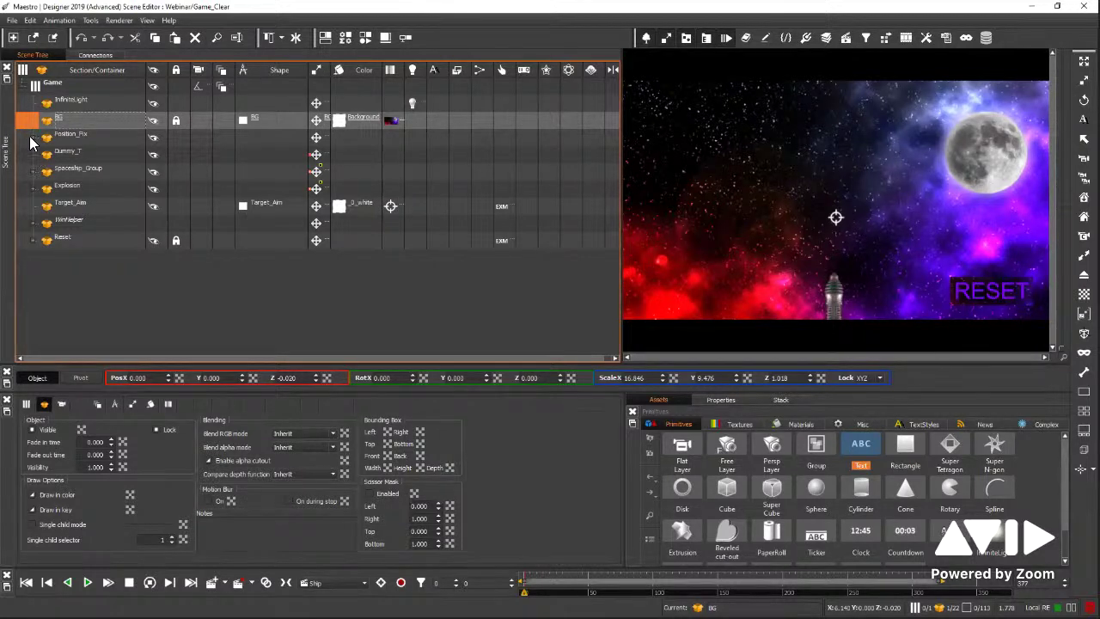
pyautogui.moveTo(96, 146); pyautogui.dragTo(49, 153)
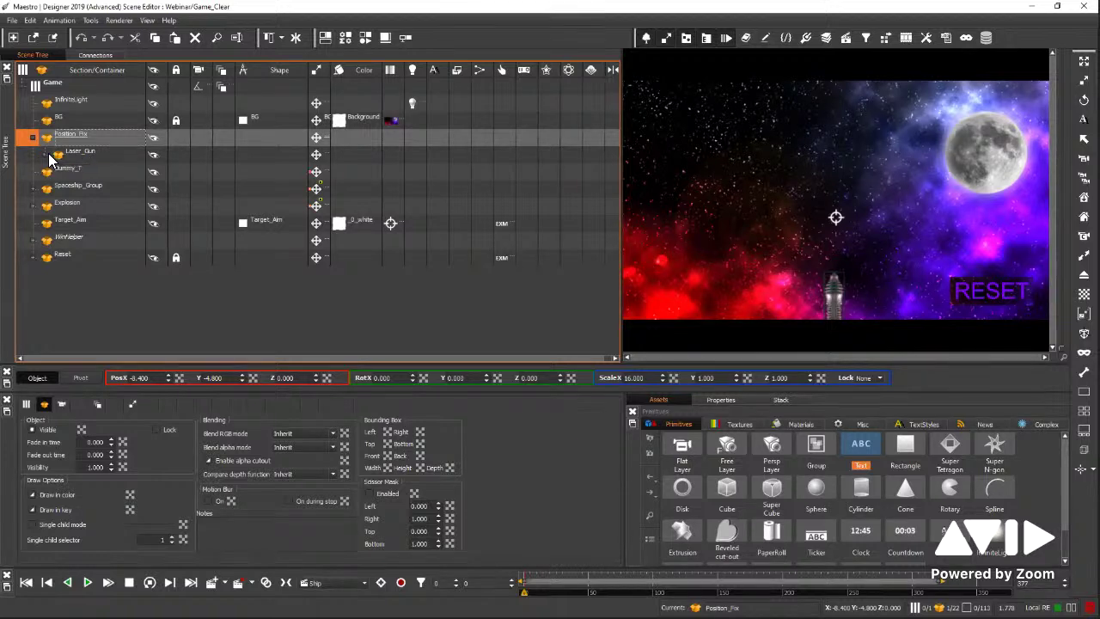
pyautogui.click(87, 154)
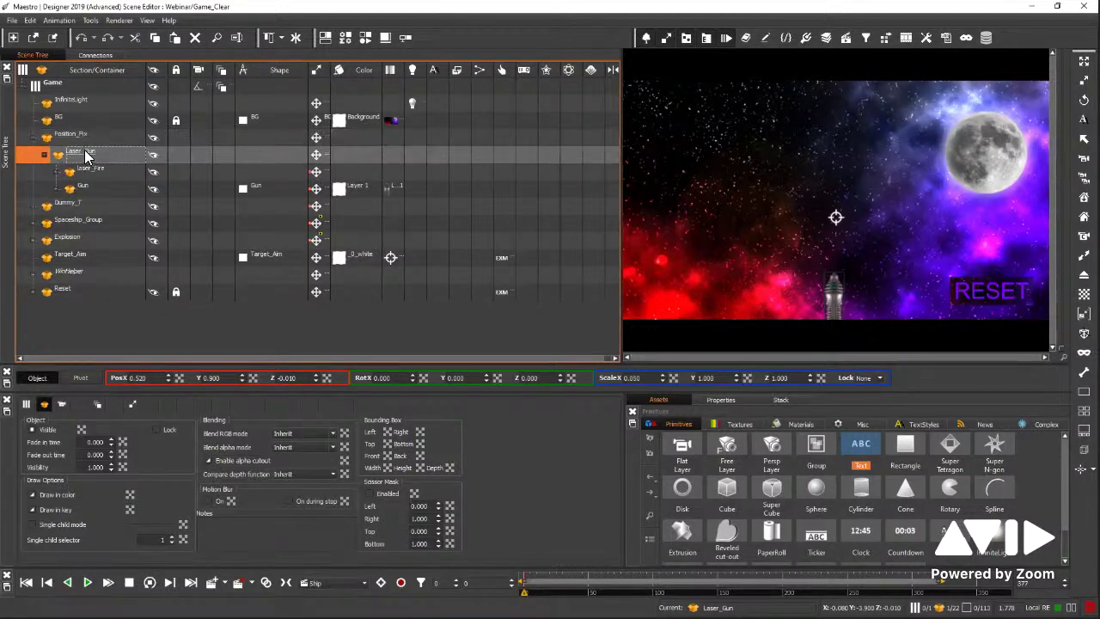
pyautogui.click(86, 136)
pyautogui.click(132, 404)
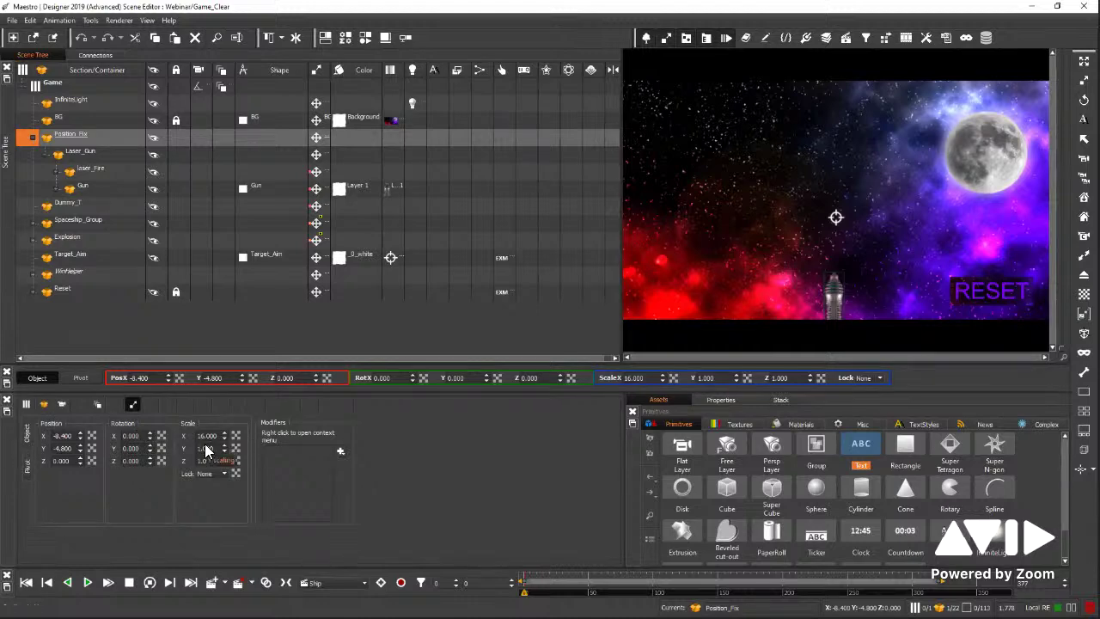
# Inspect Laser_Gun, Laser_Fire, Spaceship_Group and Explosion, expanding each to show children.
pyautogui.click(89, 155)
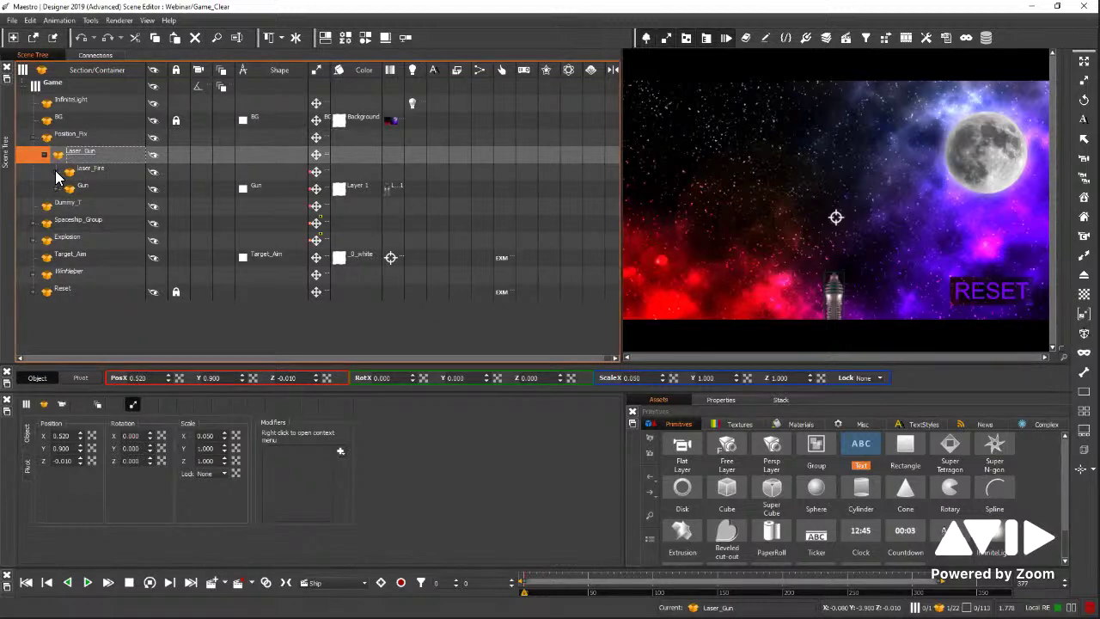
pyautogui.click(55, 170)
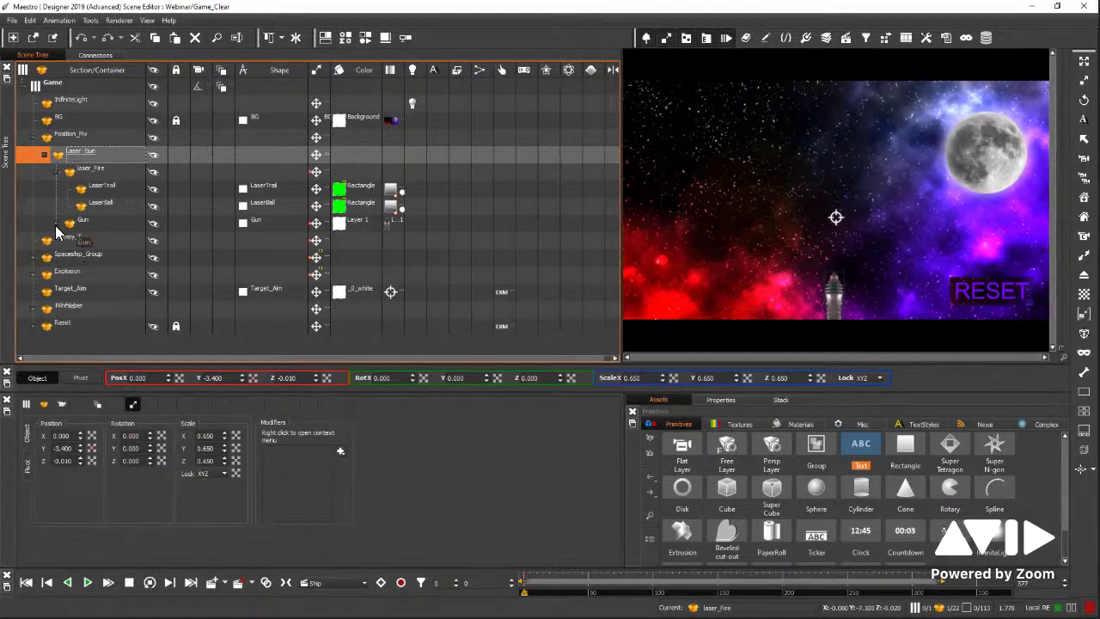
pyautogui.click(49, 258)
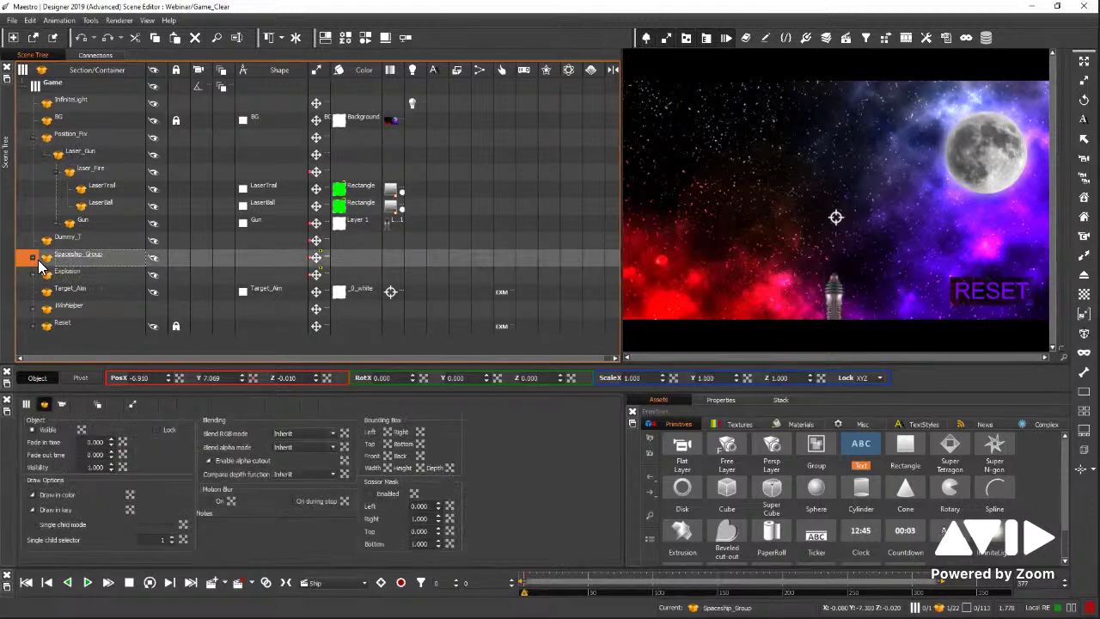
pyautogui.click(33, 257)
pyautogui.click(81, 273)
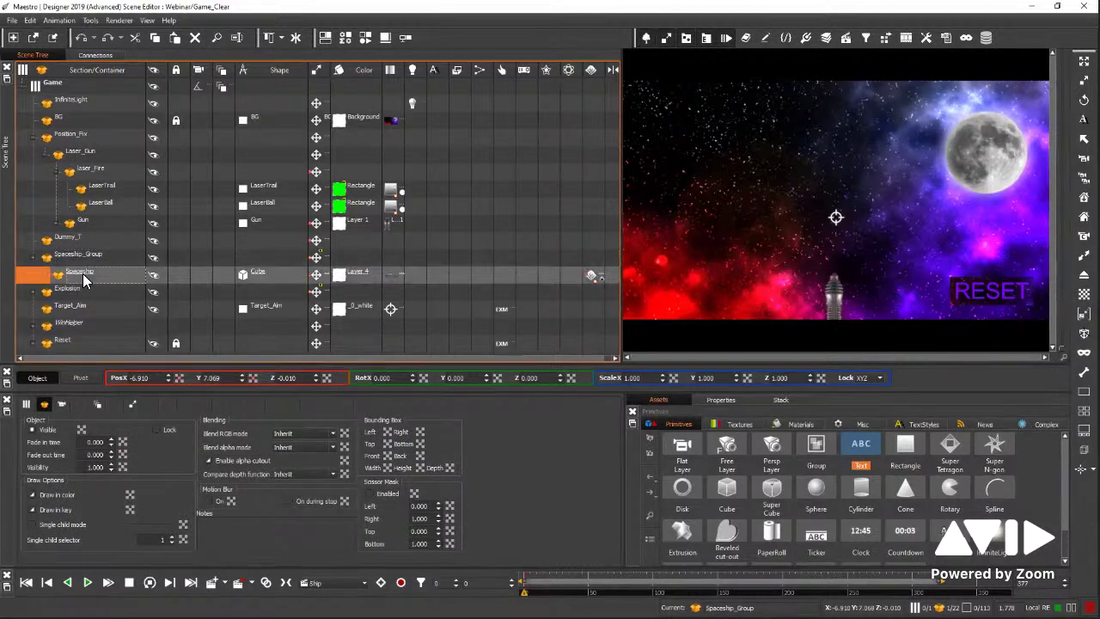
pyautogui.click(33, 293)
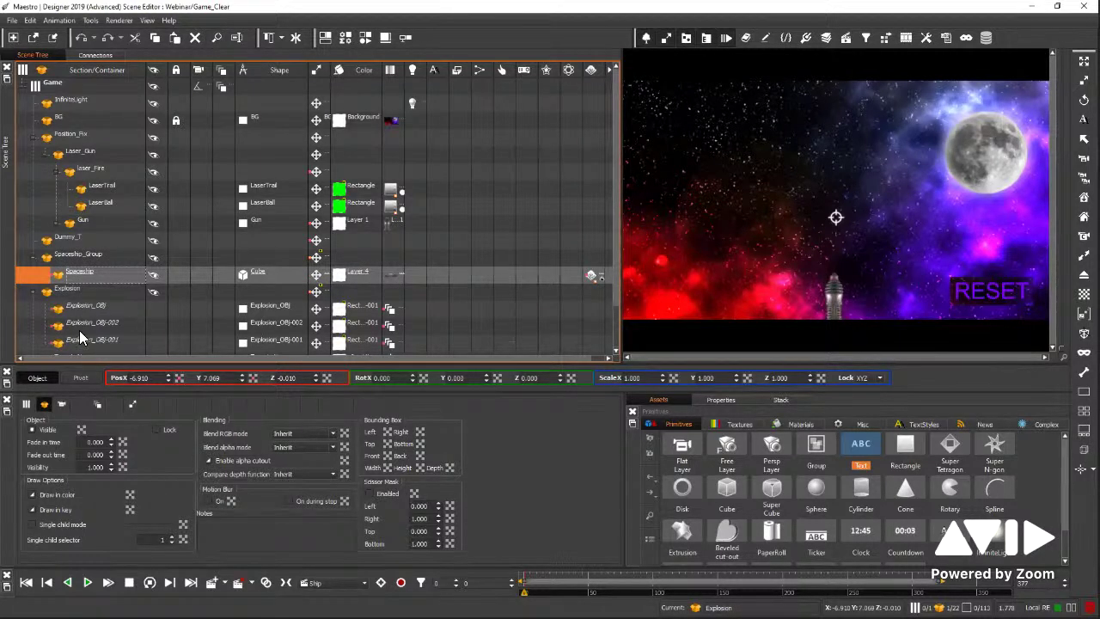
pyautogui.scroll(-1, 79, 330)
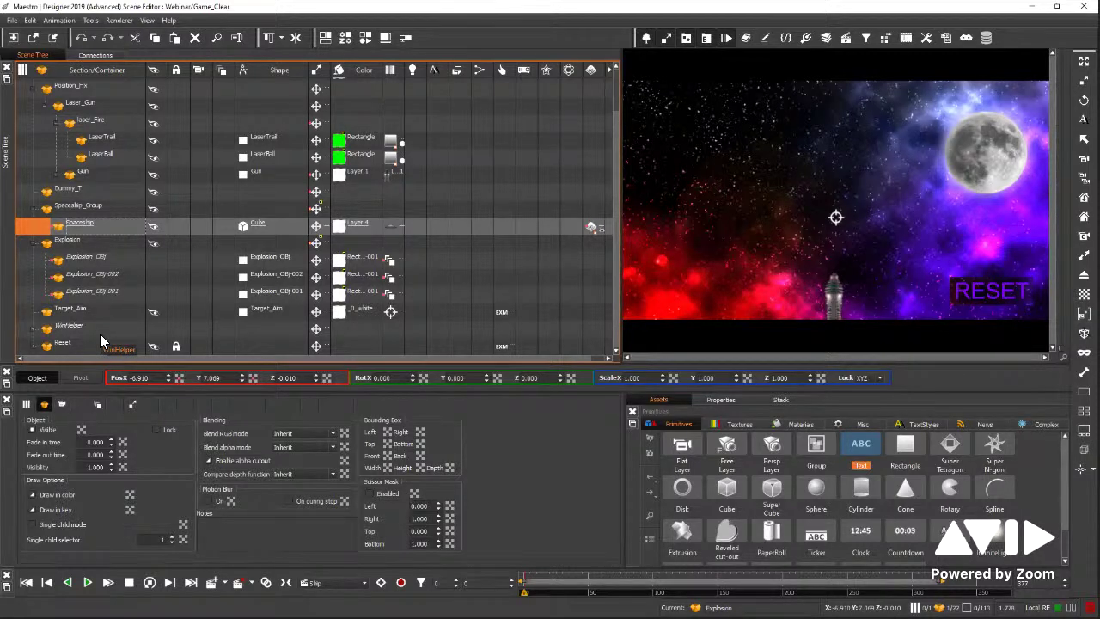
# Preview the Laser animation and rewind to the start.
pyautogui.click(366, 588)
pyautogui.click(366, 587)
pyautogui.click(342, 554)
pyautogui.click(94, 581)
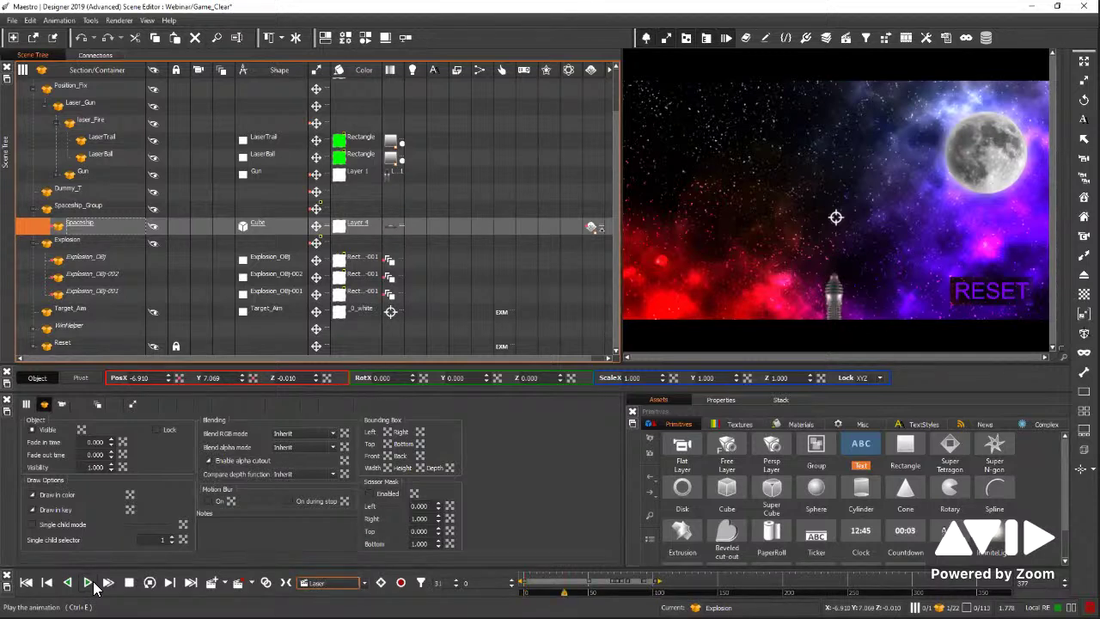
pyautogui.click(27, 582)
# Play the Ship animation.
pyautogui.click(361, 582)
pyautogui.click(354, 563)
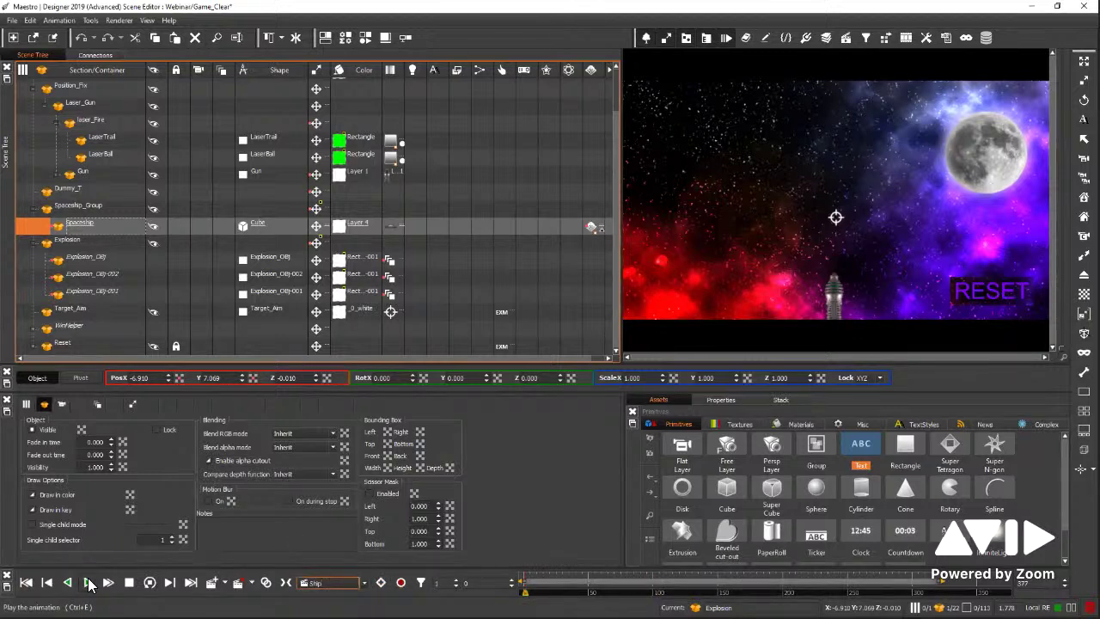
pyautogui.click(48, 584)
# Play the YouWin animation twice with a rewind, then collapse the Explosion group.
pyautogui.click(365, 584)
pyautogui.click(347, 572)
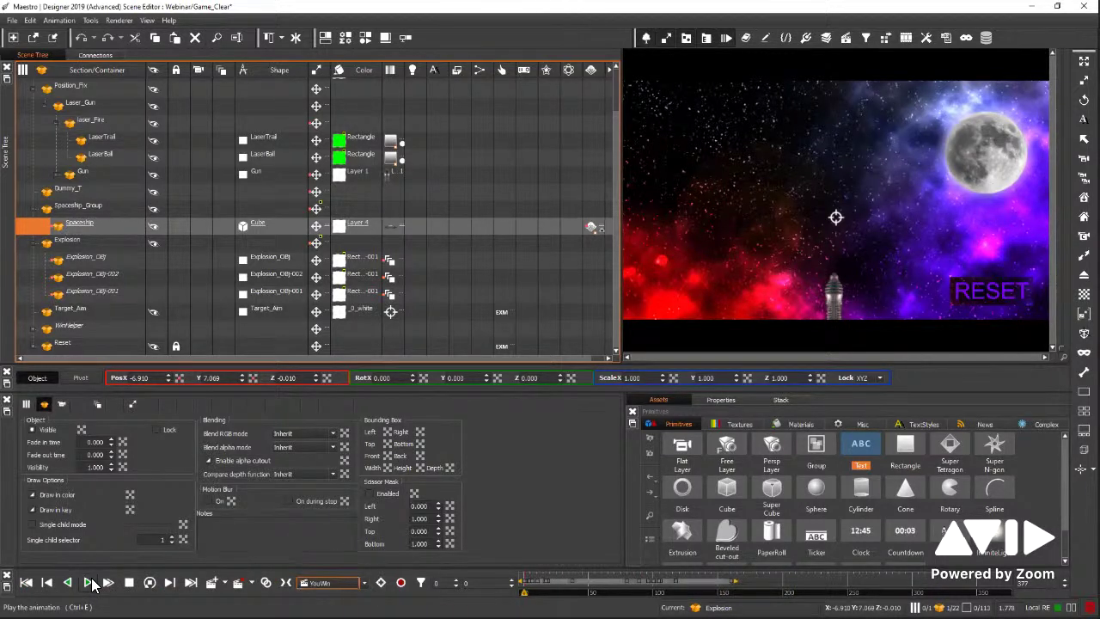
pyautogui.click(90, 583)
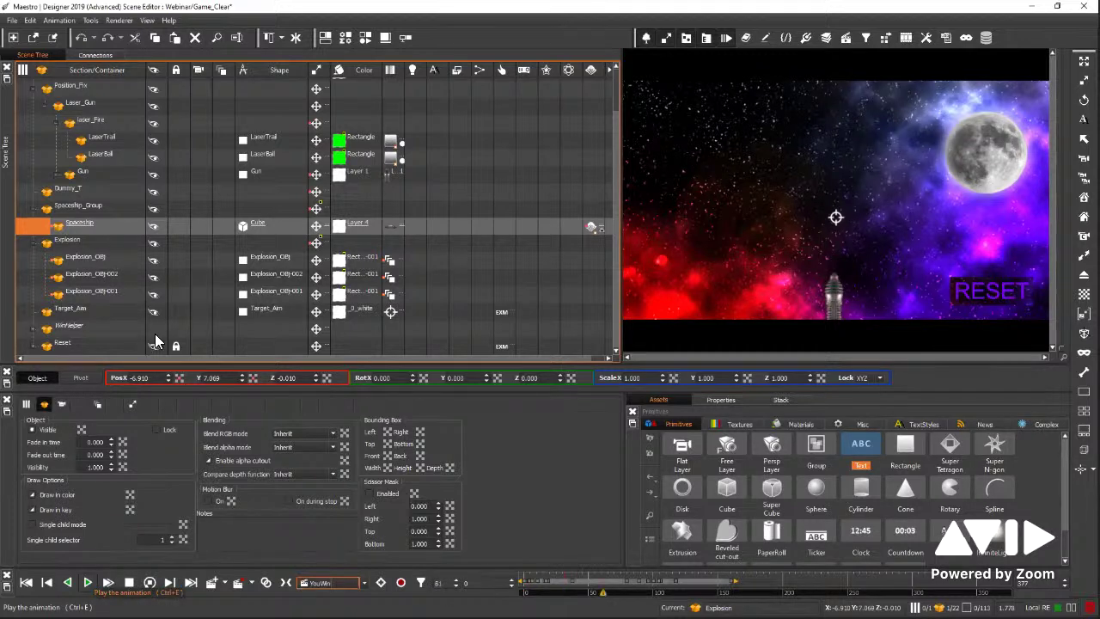
pyautogui.click(28, 583)
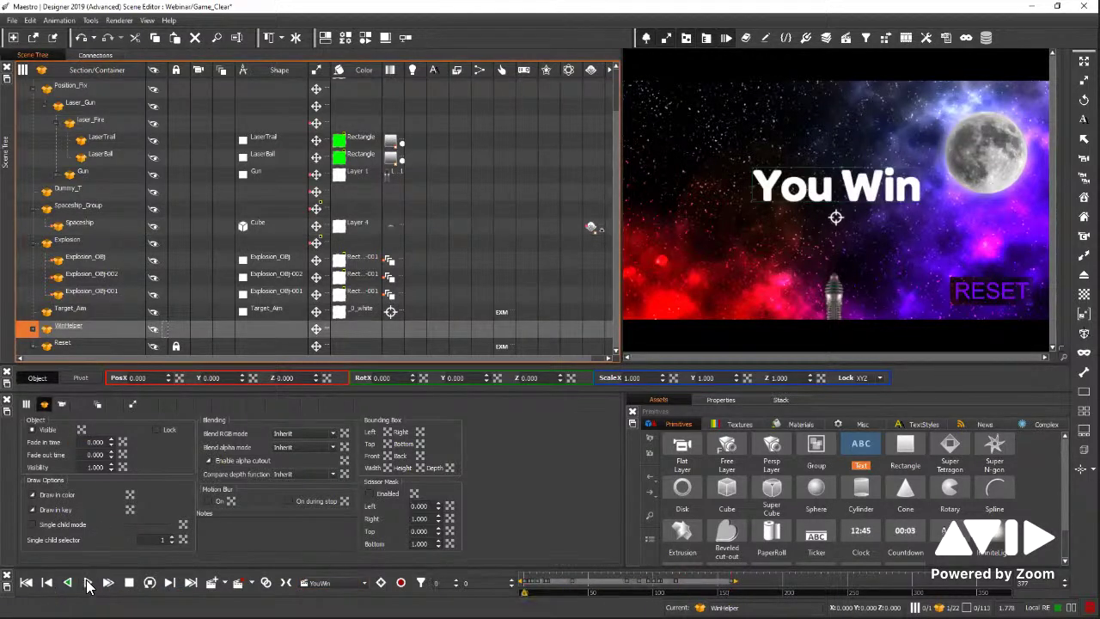
pyautogui.click(89, 583)
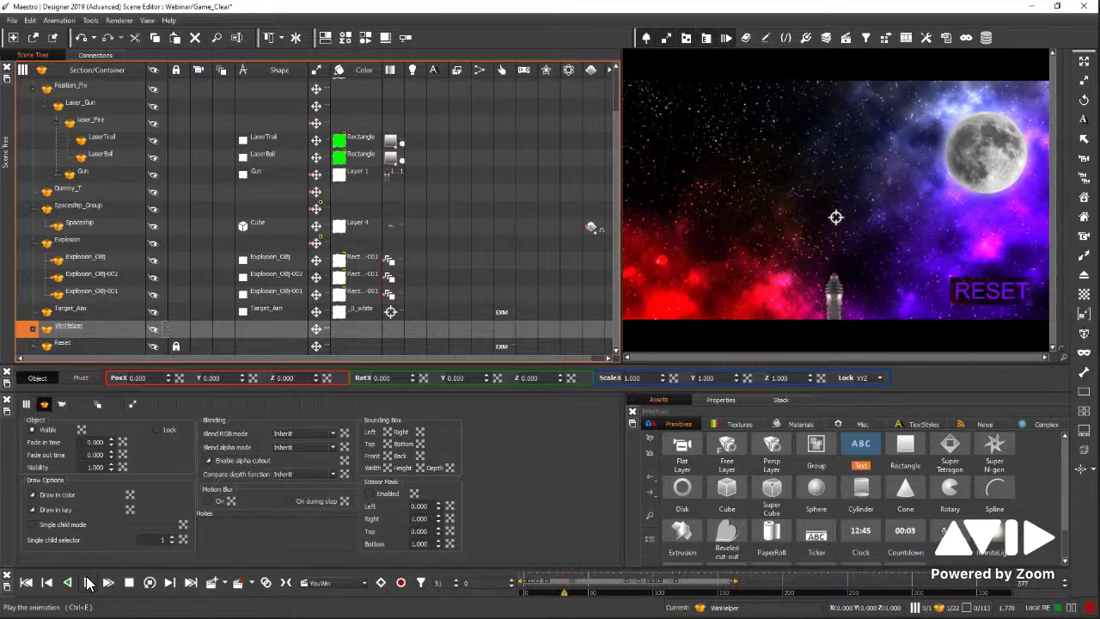
pyautogui.click(362, 583)
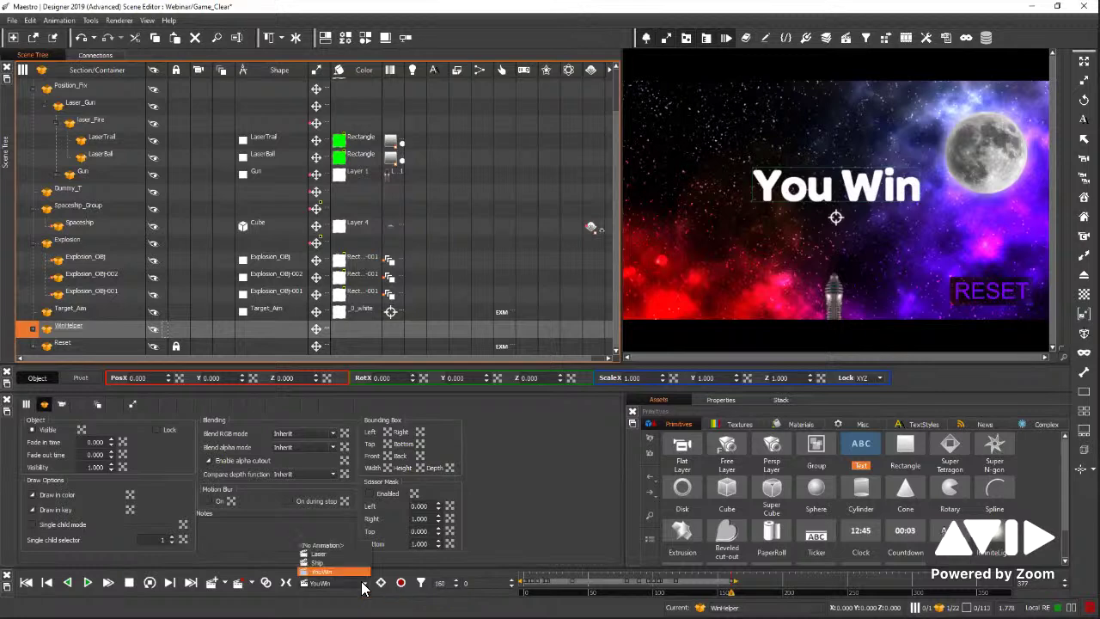
pyautogui.click(26, 582)
pyautogui.scroll(1, 49, 189)
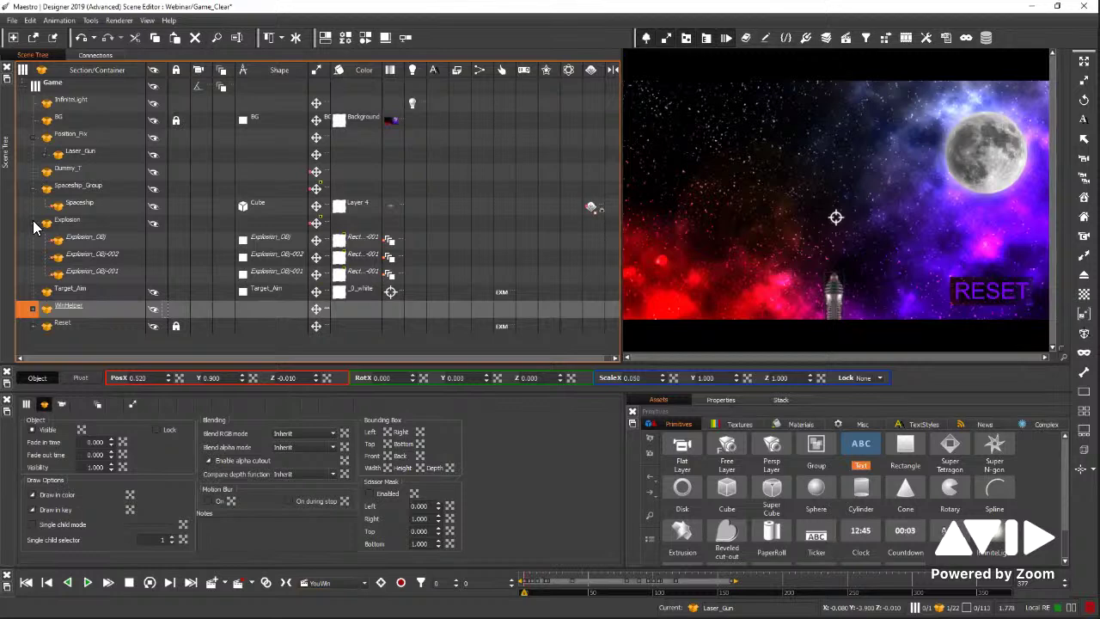
pyautogui.click(32, 221)
# Collapse Spaceship_Group, expand WinHelper to show WinText, and expand Position_Fix.
pyautogui.click(32, 188)
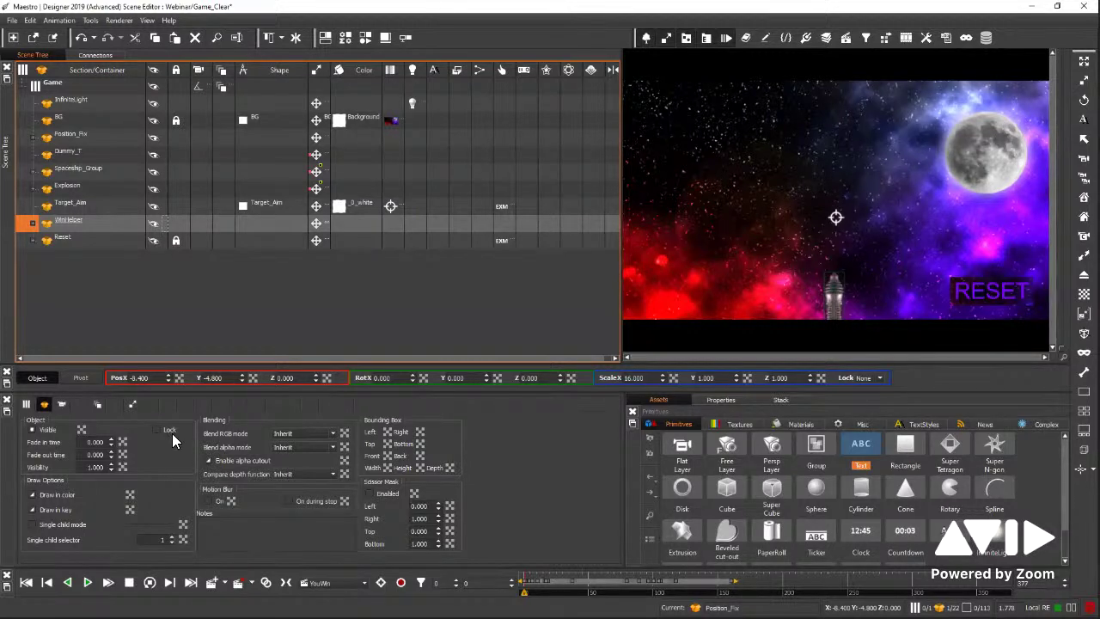
pyautogui.doubleClick(84, 224)
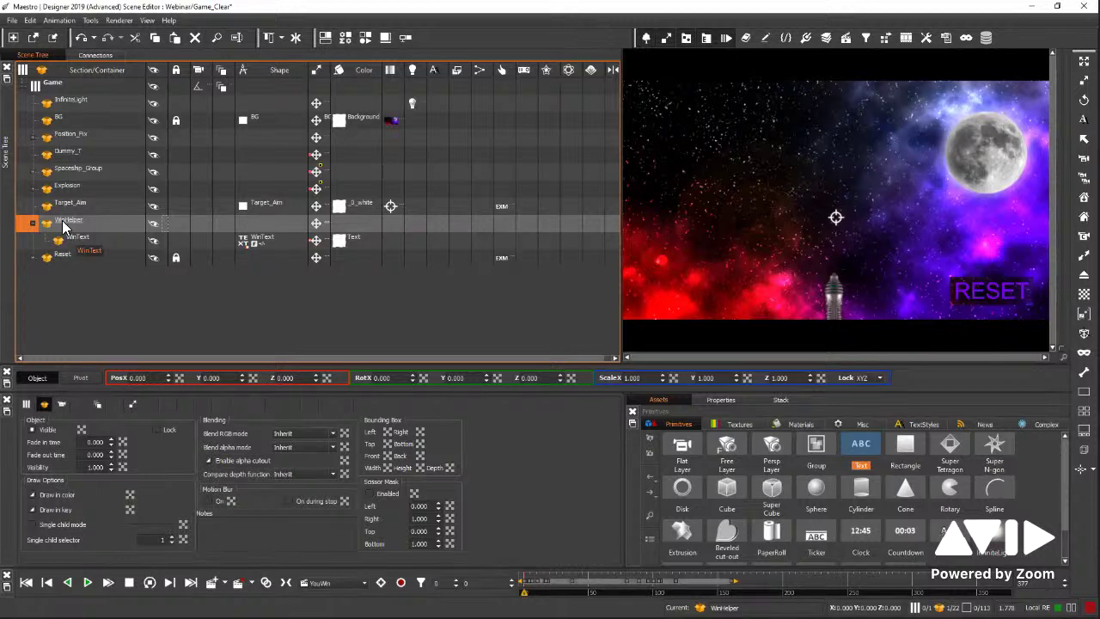
pyautogui.click(34, 136)
# Make Laser_Gun's Position X an outgoing connection source.
pyautogui.click(81, 153)
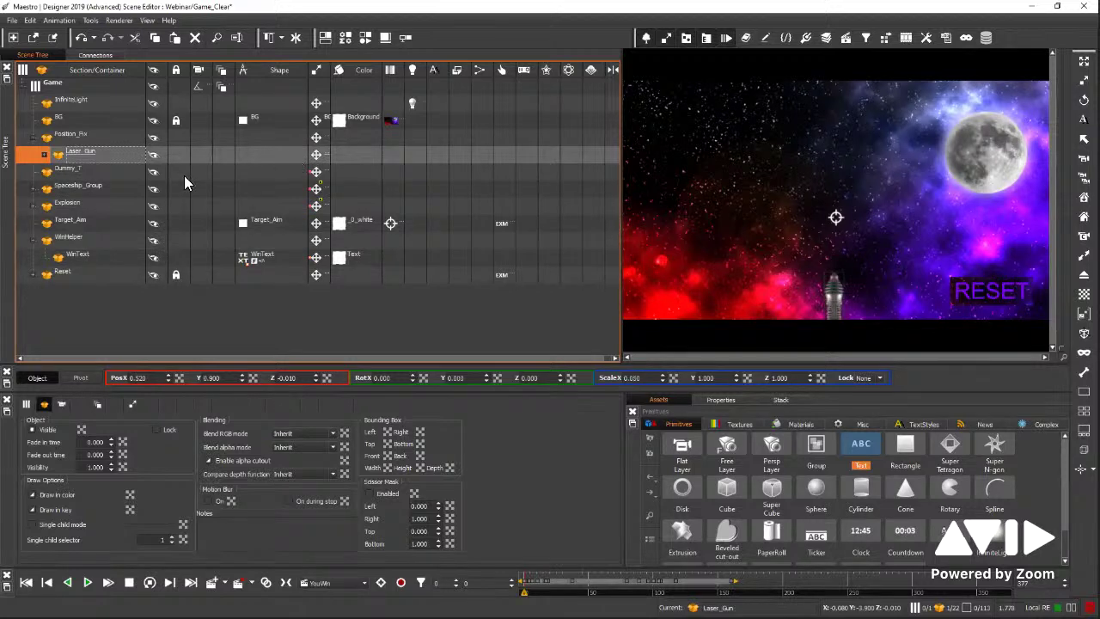
pyautogui.click(43, 157)
pyautogui.click(131, 404)
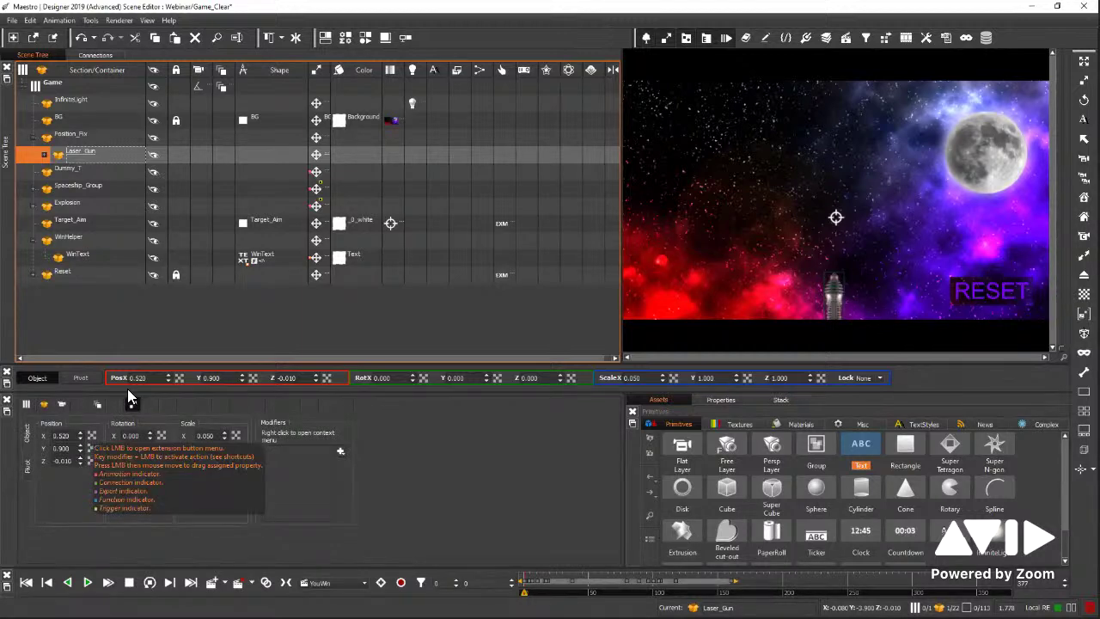
pyautogui.click(92, 436)
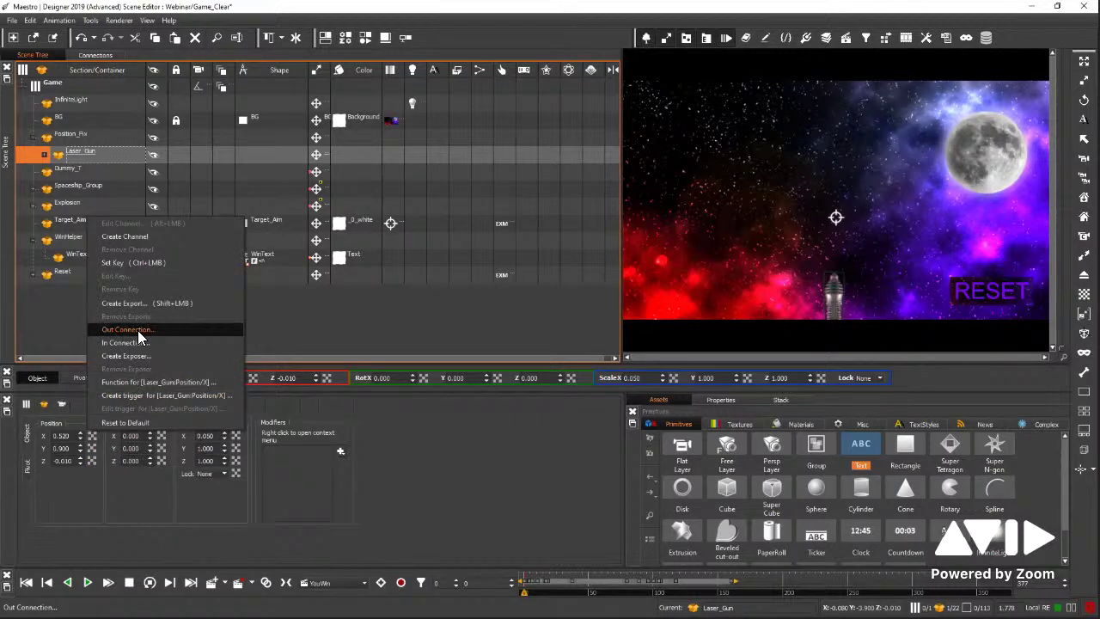
pyautogui.click(161, 335)
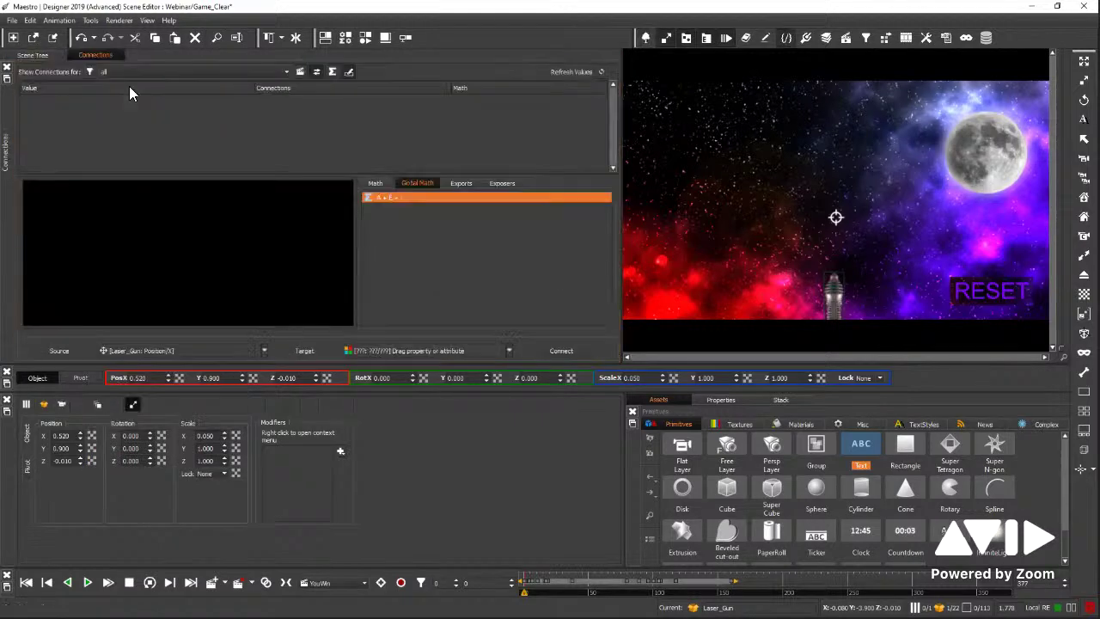
pyautogui.click(34, 54)
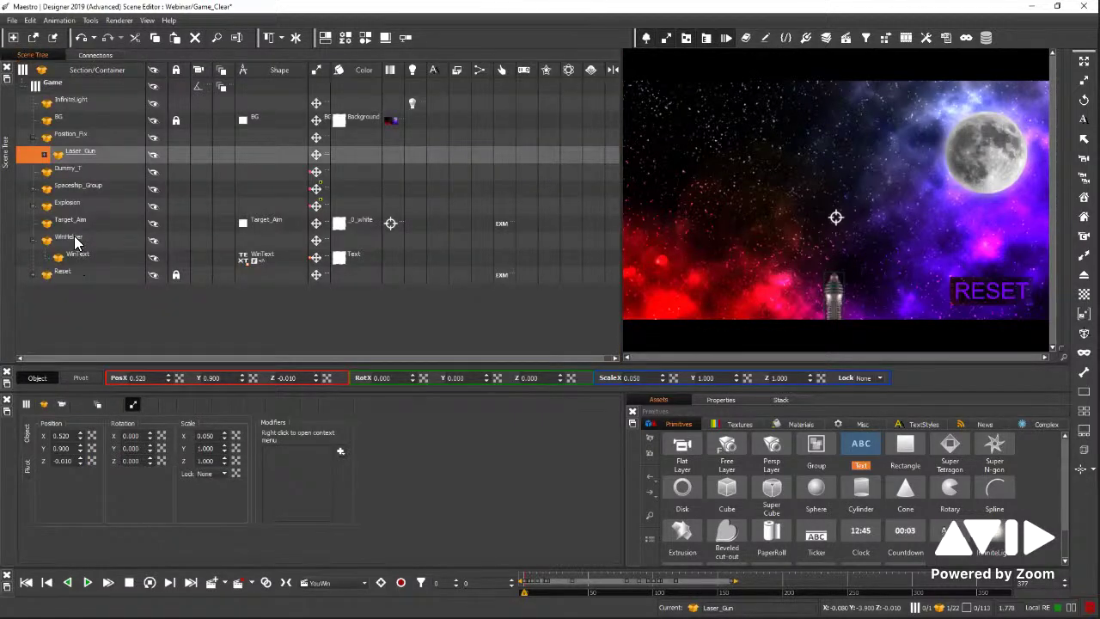
# Connect Laser_Gun Position X into WinHelper's Object/Visible as its incoming input.
pyautogui.click(74, 238)
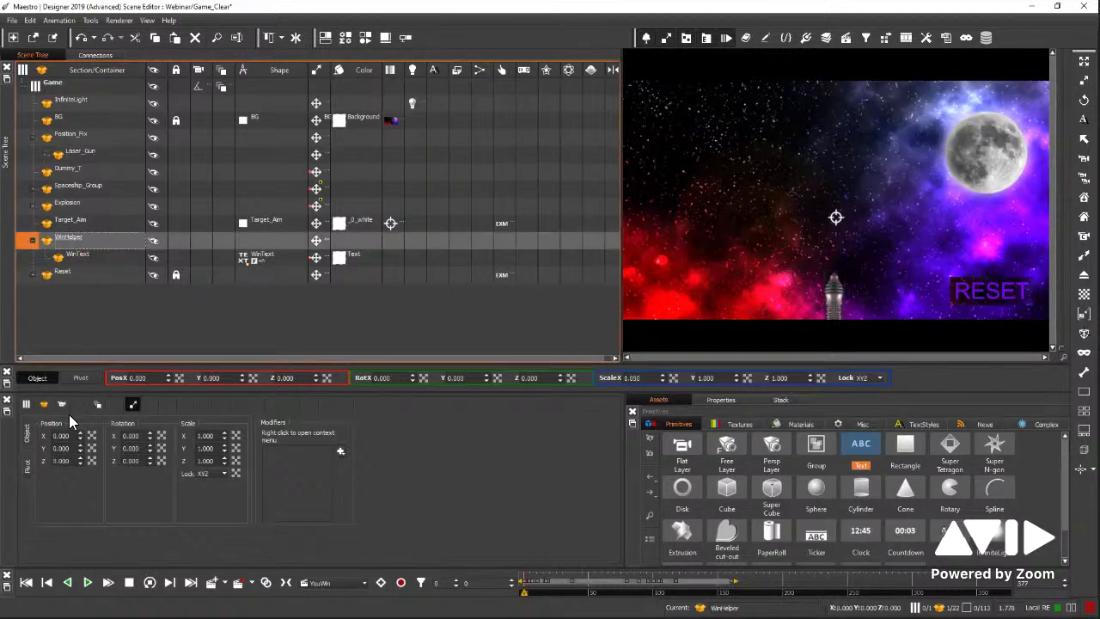
pyautogui.click(43, 404)
pyautogui.click(81, 429)
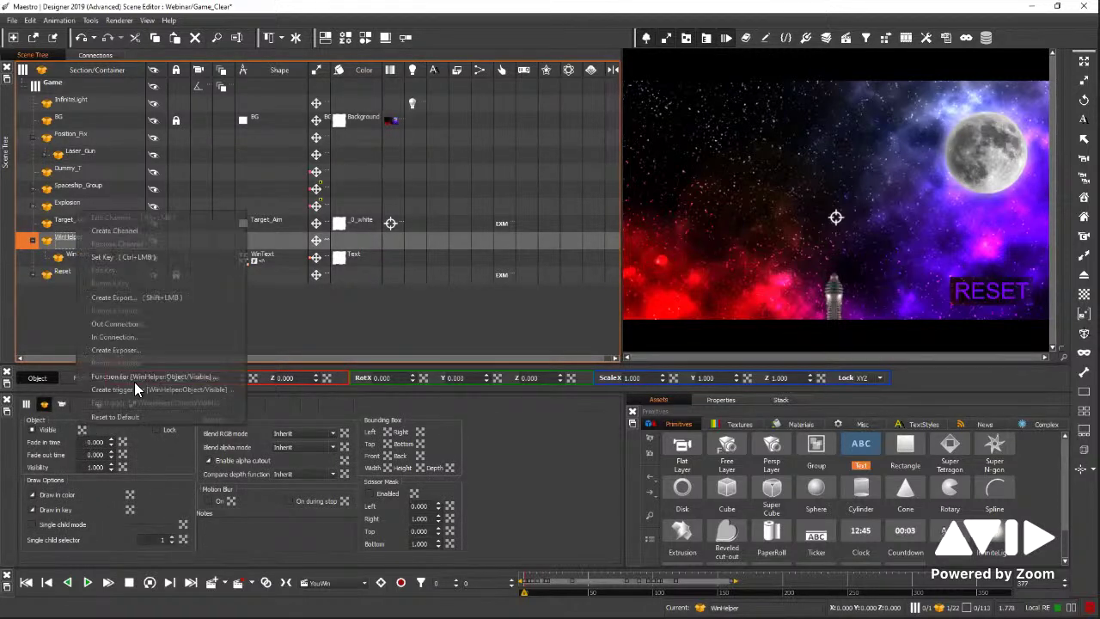
pyautogui.click(123, 335)
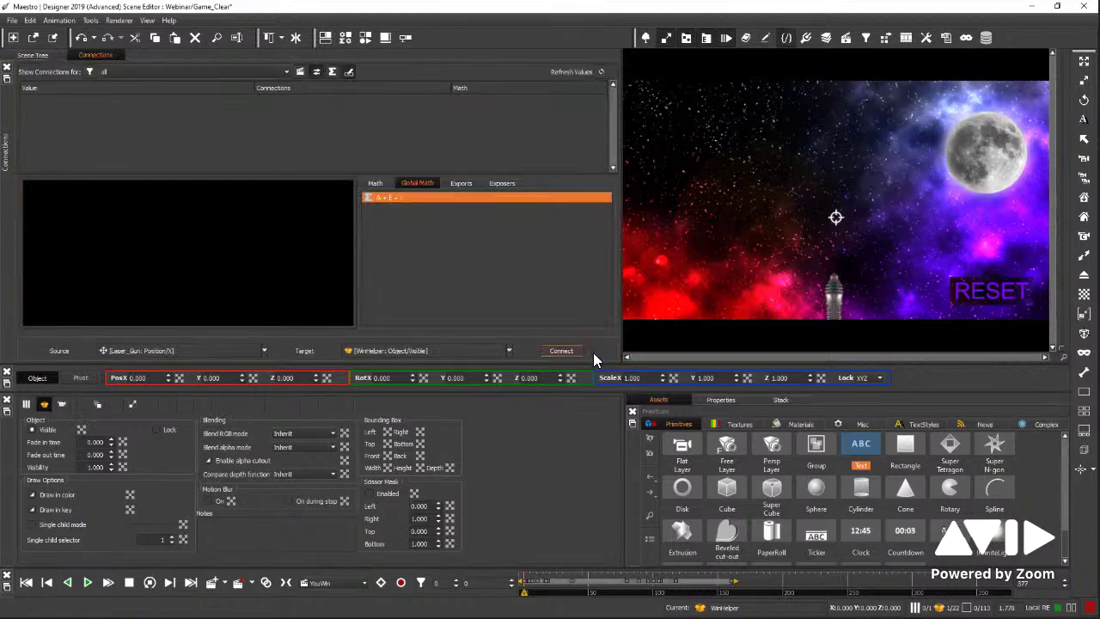
pyautogui.click(561, 350)
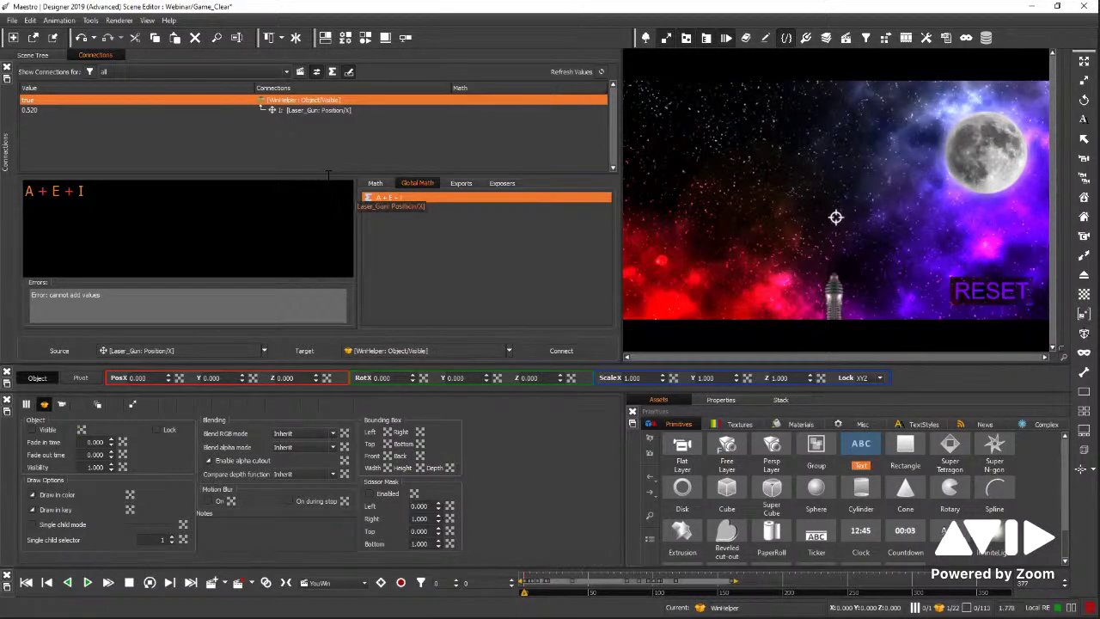
pyautogui.click(33, 55)
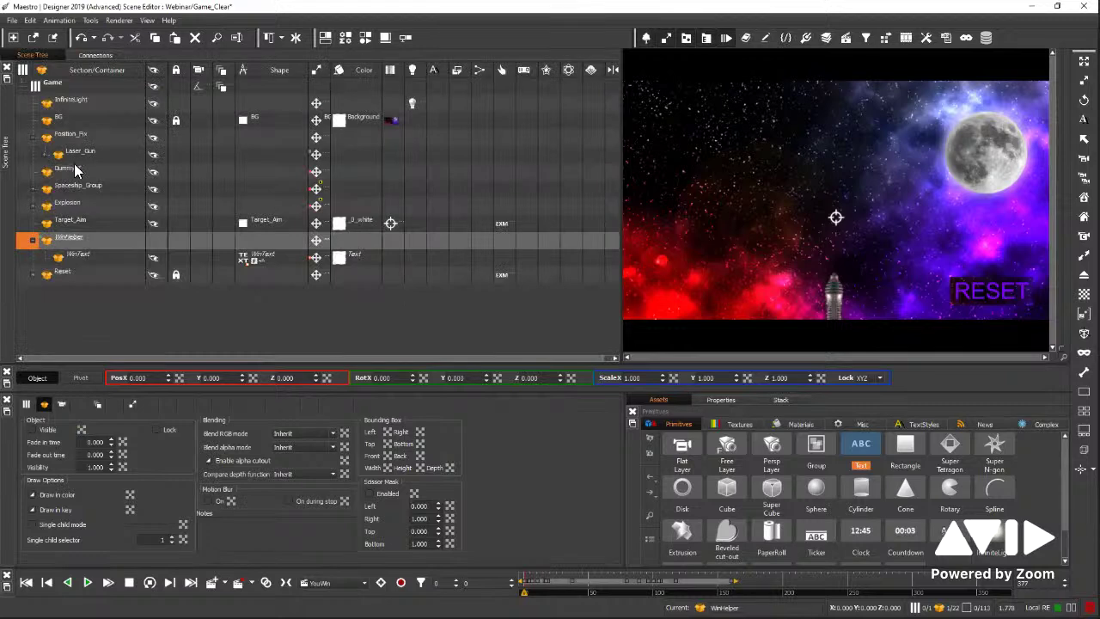
# Connect Laser_Fire's Position Y (-3.400) as WinHelper Visible's second input.
pyautogui.click(45, 153)
pyautogui.click(119, 173)
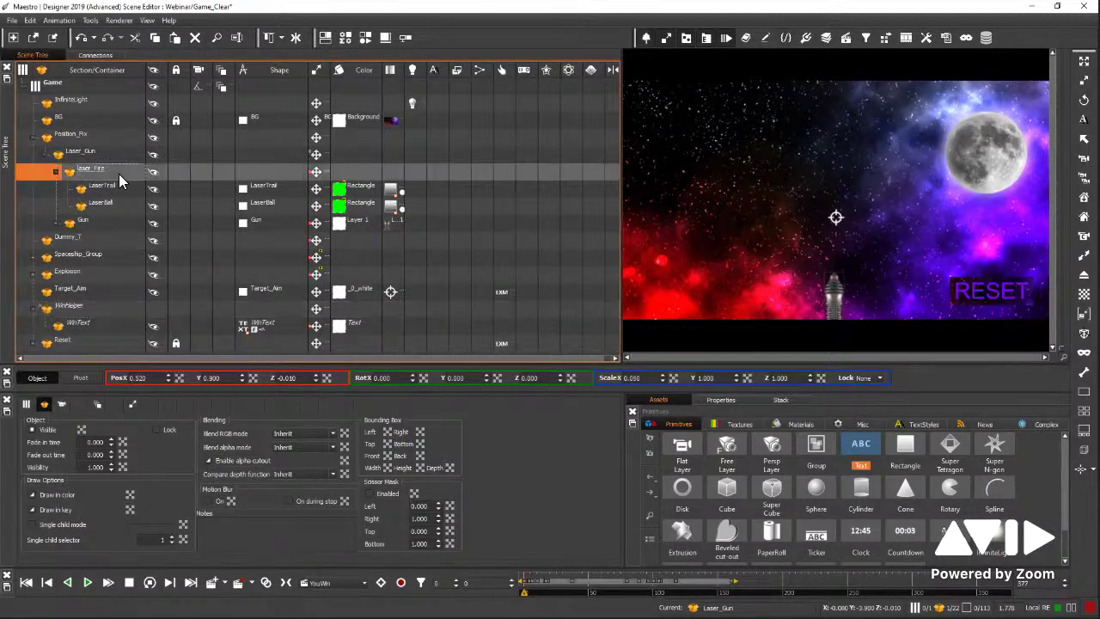
pyautogui.click(316, 172)
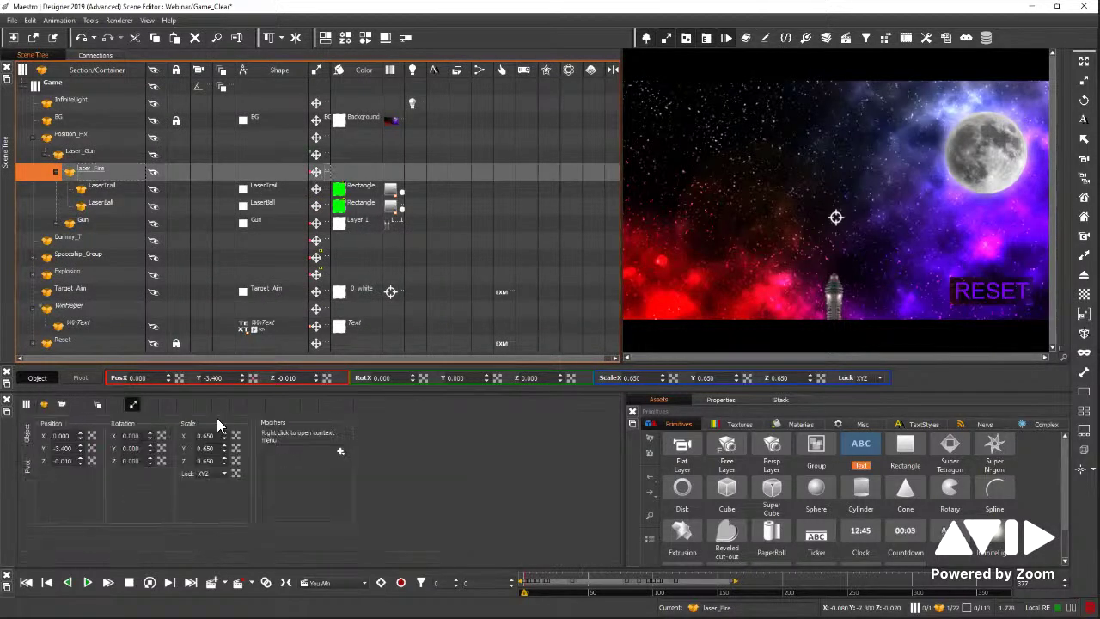
pyautogui.click(92, 448)
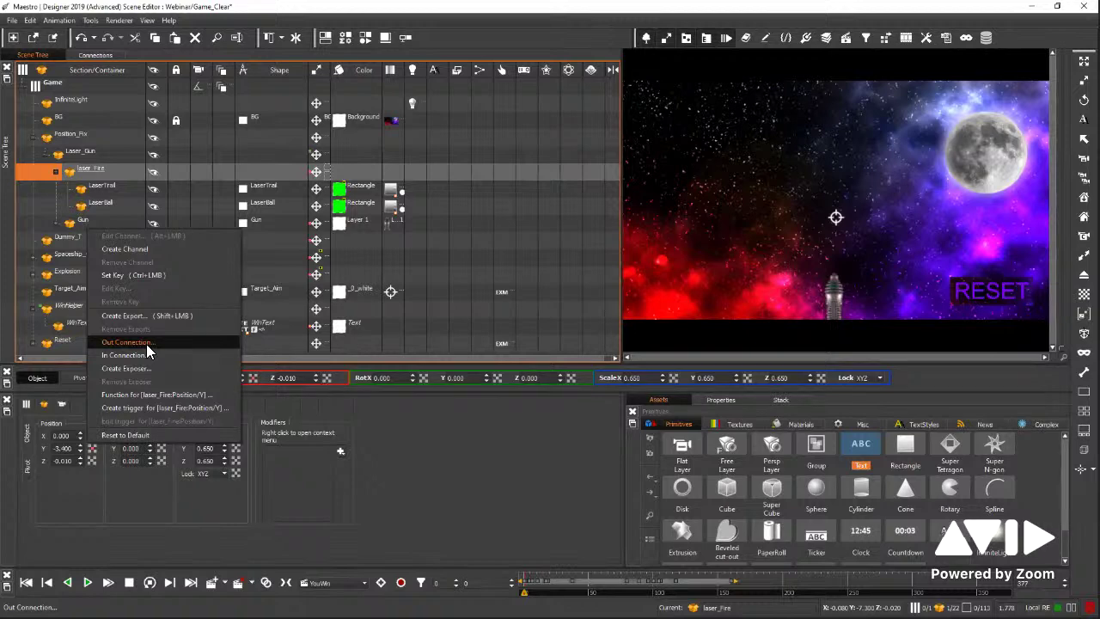
pyautogui.click(148, 343)
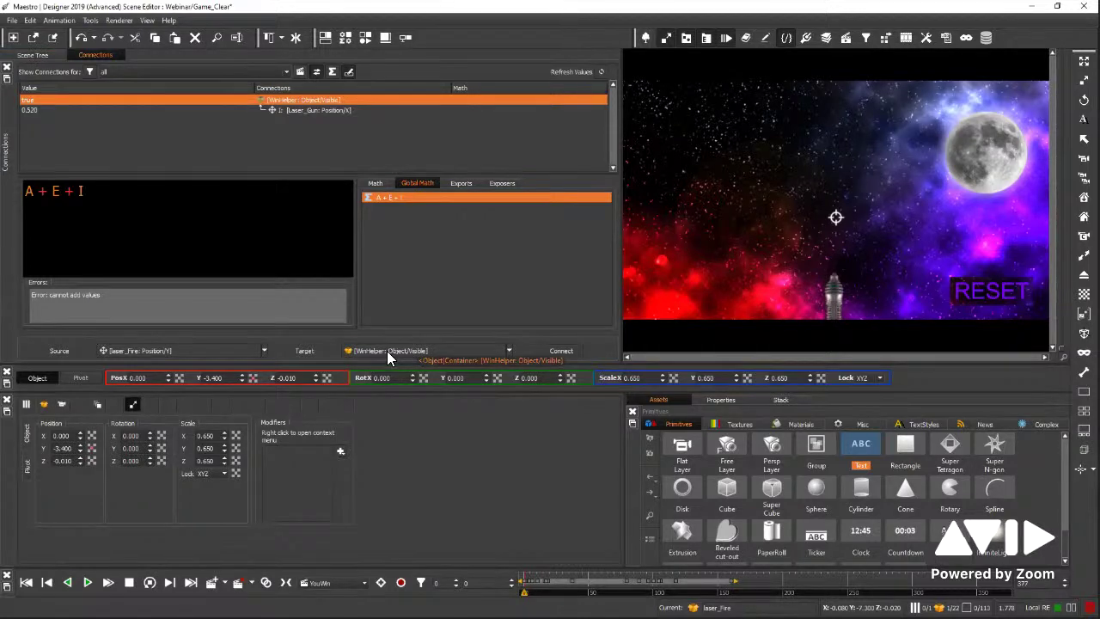
pyautogui.click(562, 351)
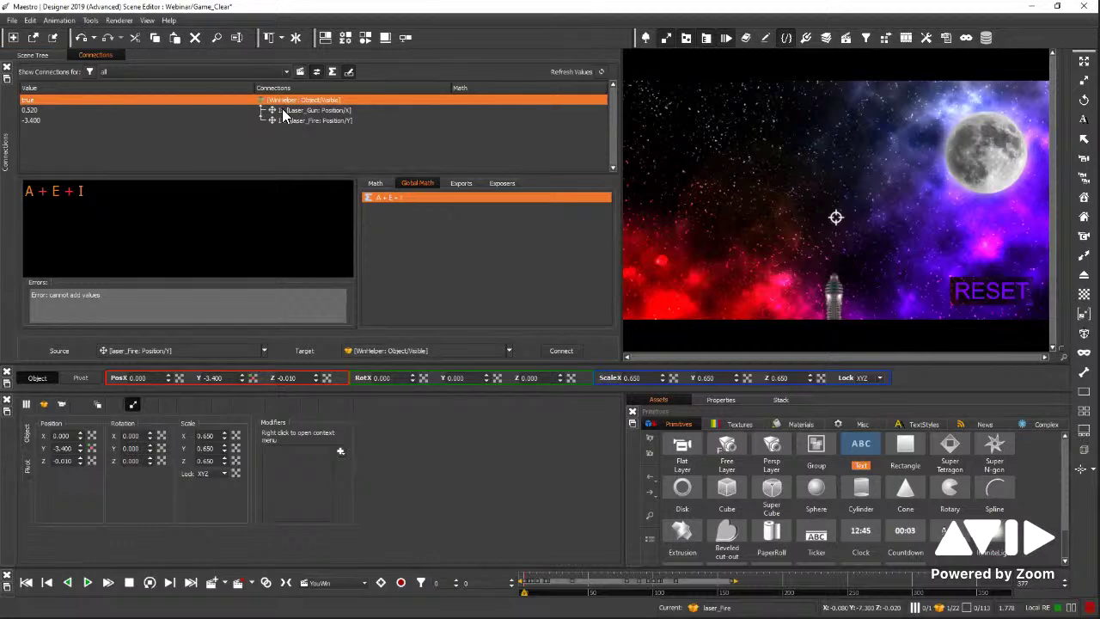
pyautogui.click(45, 53)
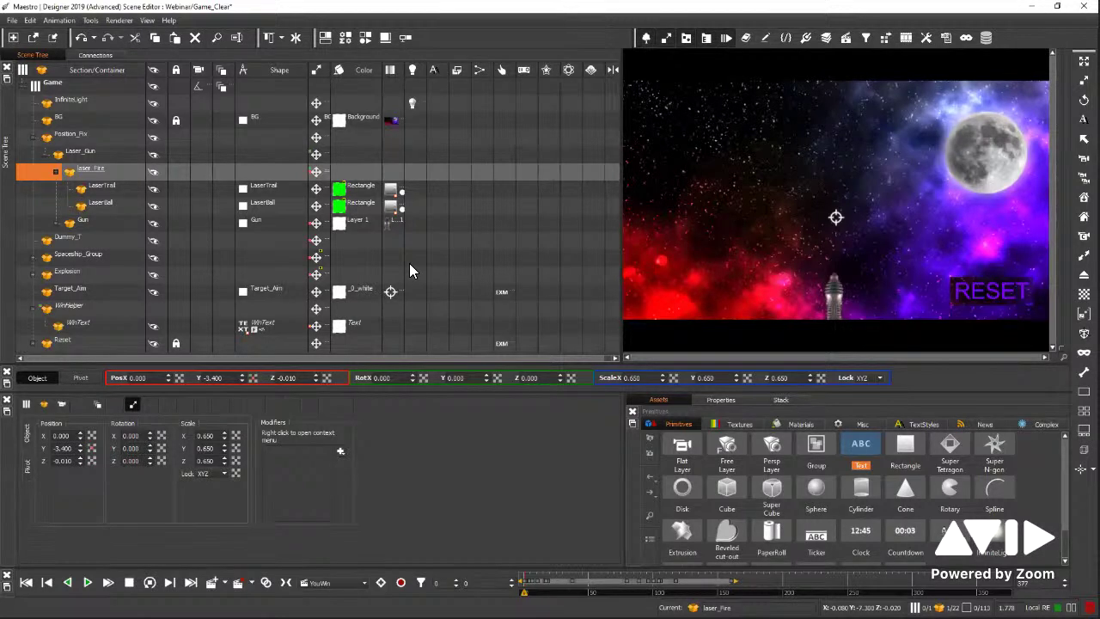
# Connect Spaceship_Group's Position X (-6.910) as WinHelper Visible's third input.
pyautogui.click(34, 256)
pyautogui.click(89, 253)
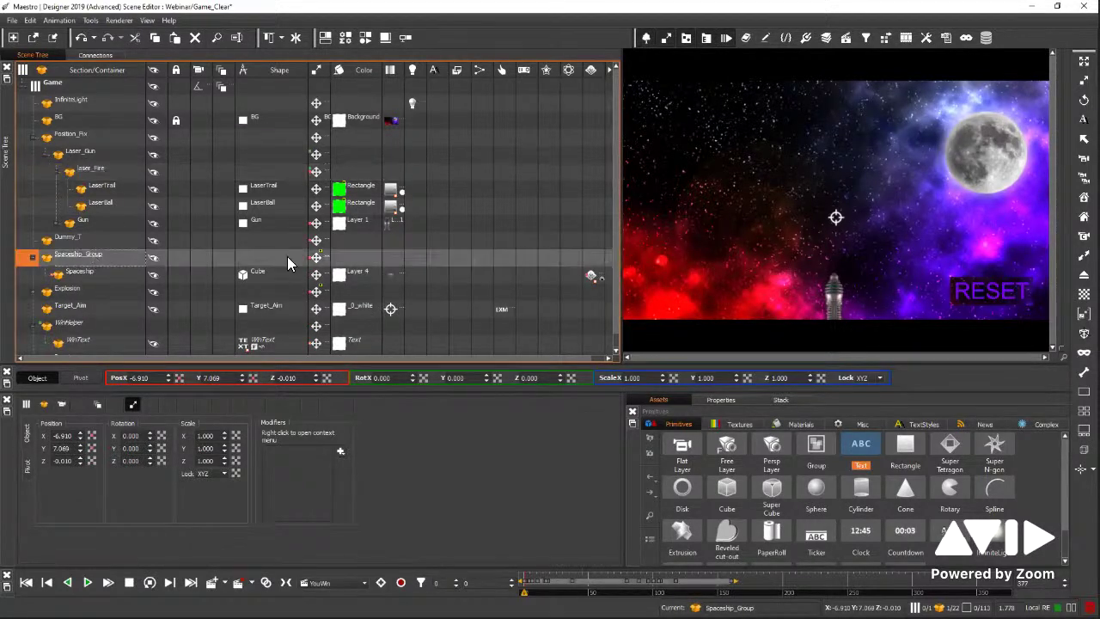
pyautogui.click(92, 436)
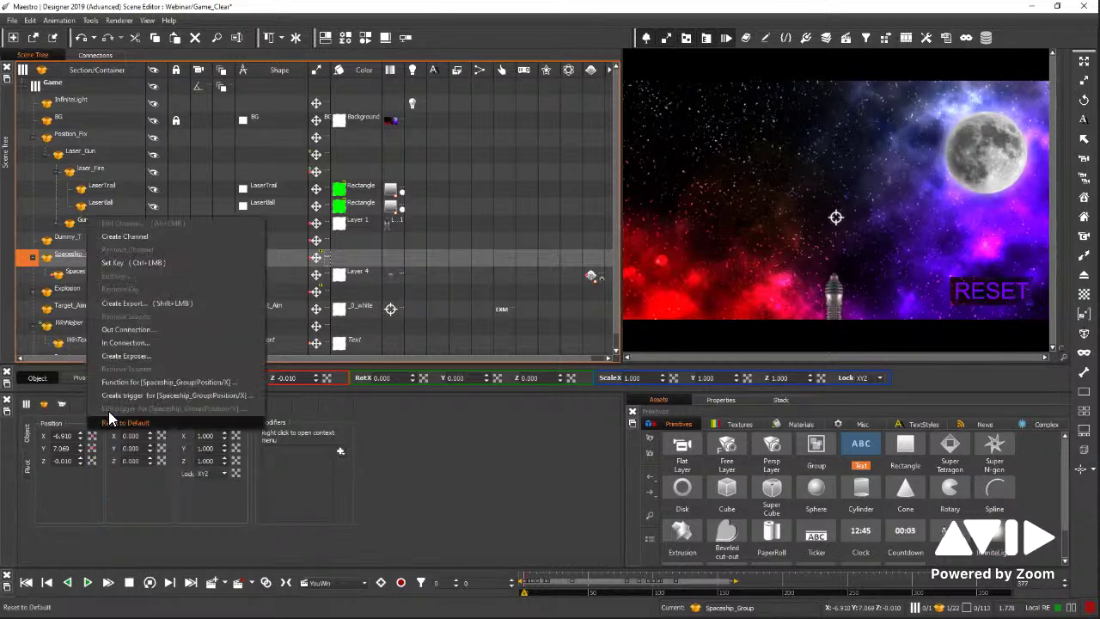
pyautogui.click(141, 331)
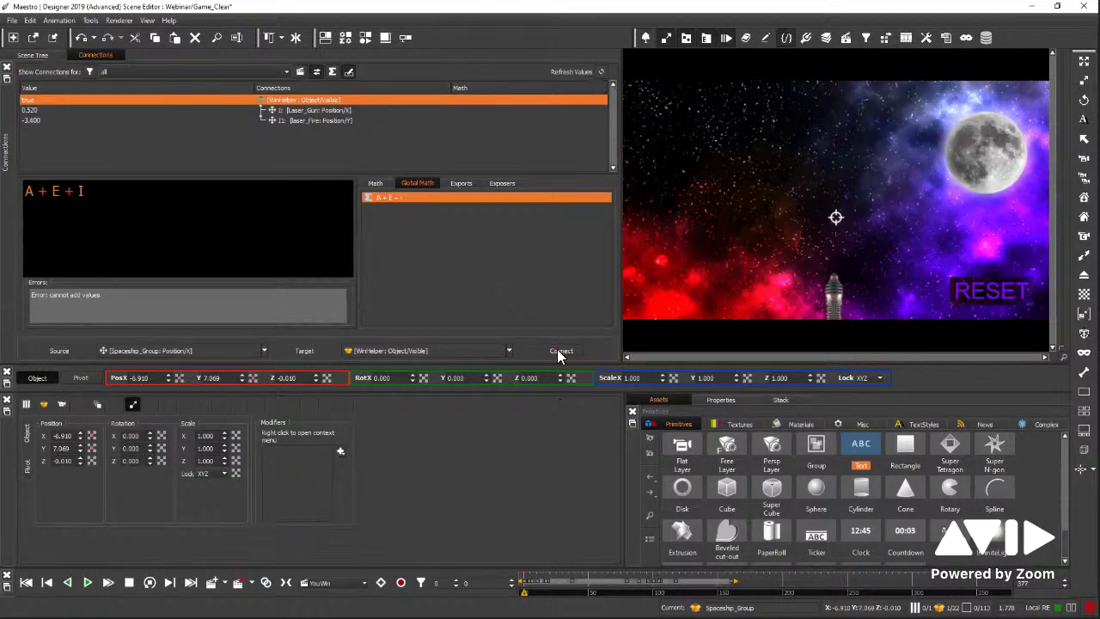
pyautogui.click(558, 350)
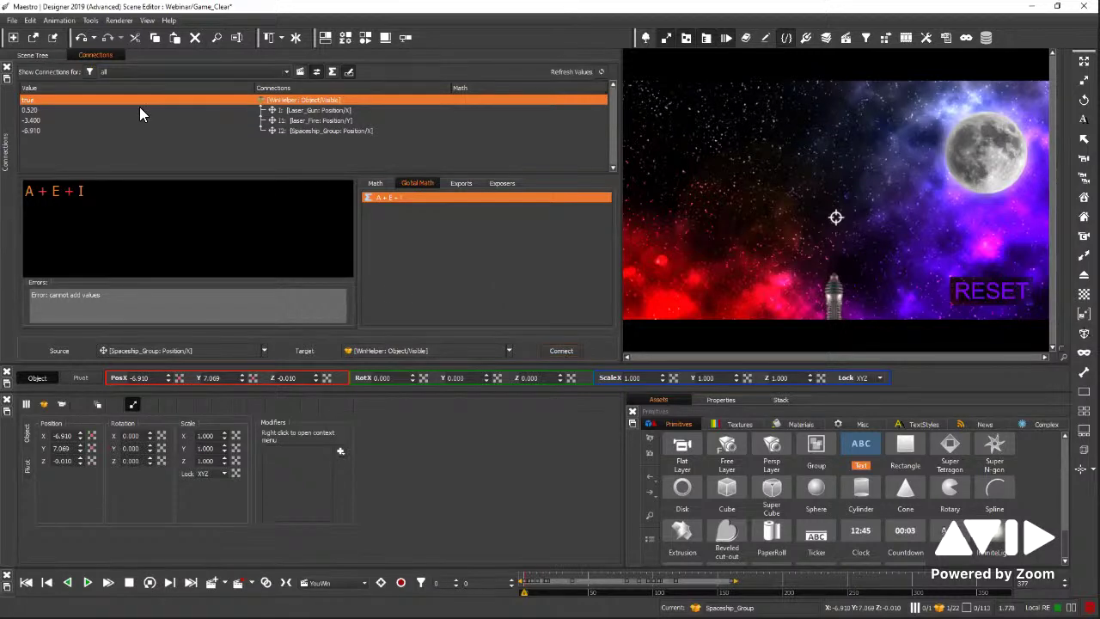
pyautogui.click(34, 54)
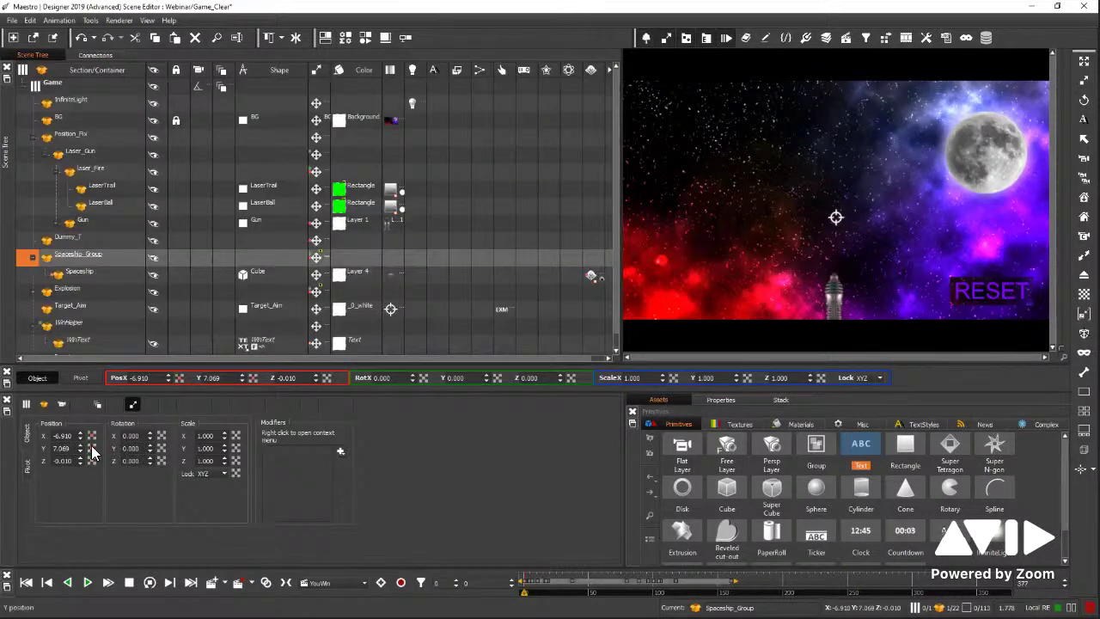
# Connect Spaceship_Group's Position Y (7.069) as WinHelper Visible's fourth input.
pyautogui.click(92, 436)
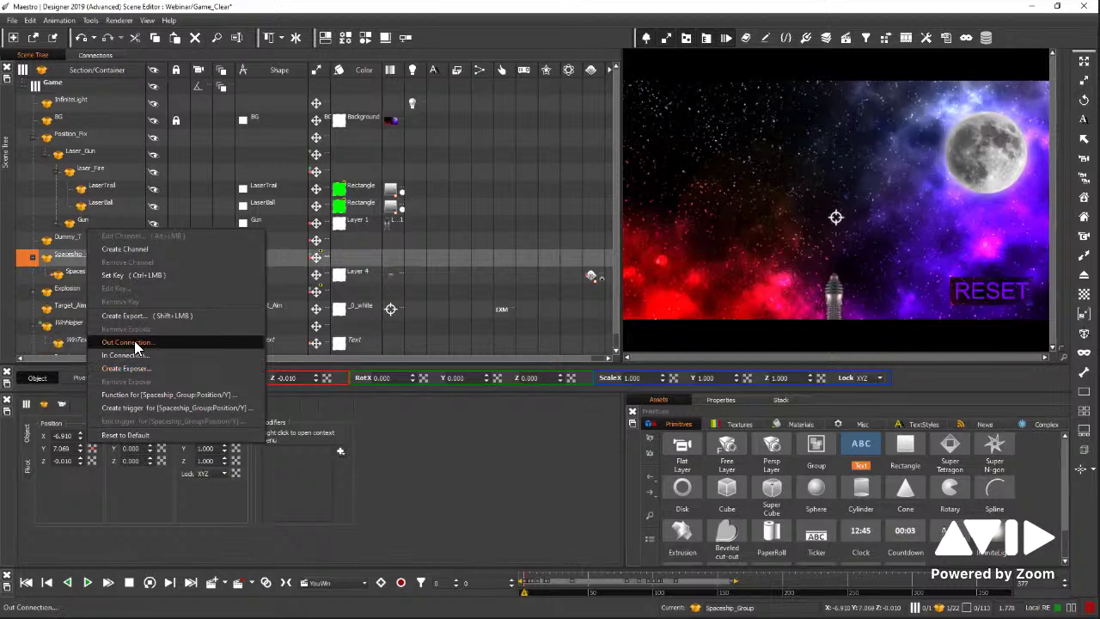
pyautogui.click(125, 342)
pyautogui.click(562, 350)
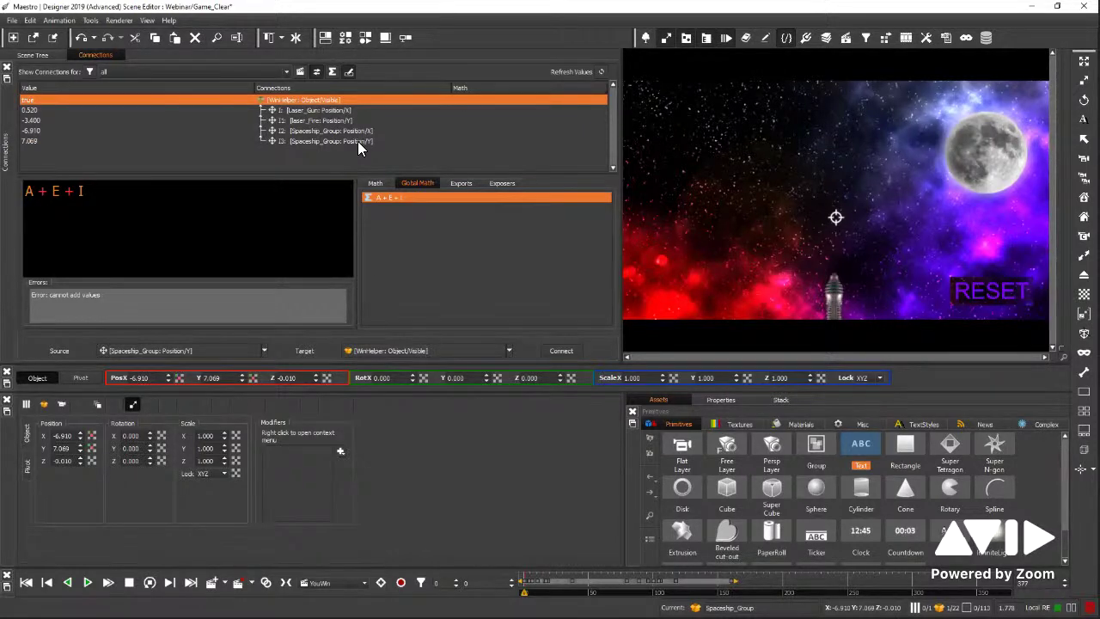
pyautogui.click(52, 54)
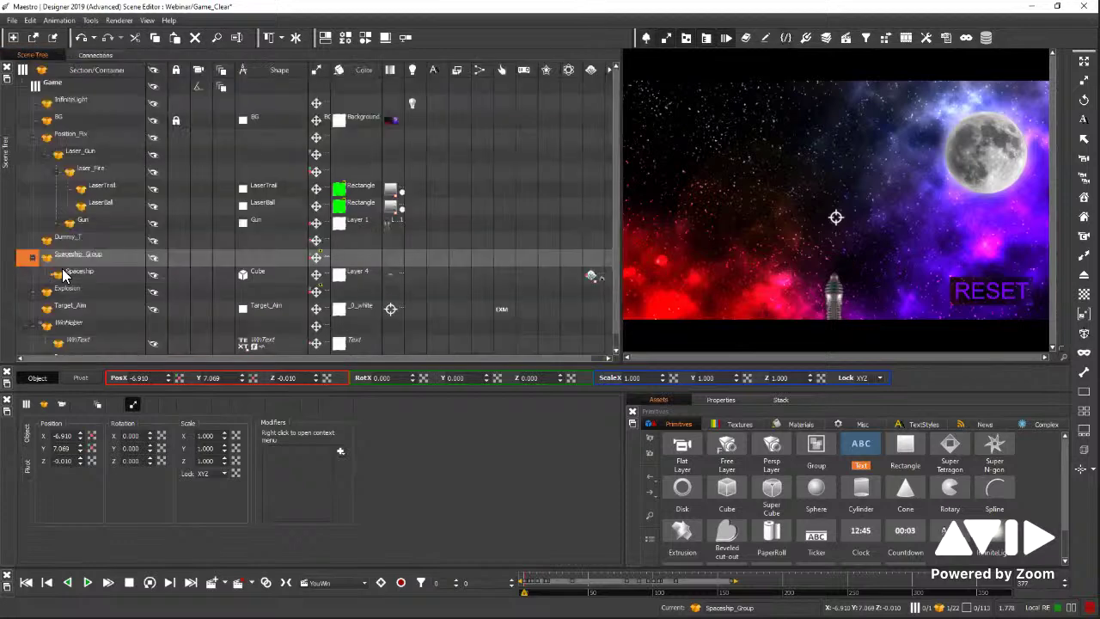
# Connect WinHelper's Visible out-connection to Target_Aim's Visible in-connection.
pyautogui.click(68, 324)
pyautogui.scroll(-1, 82, 341)
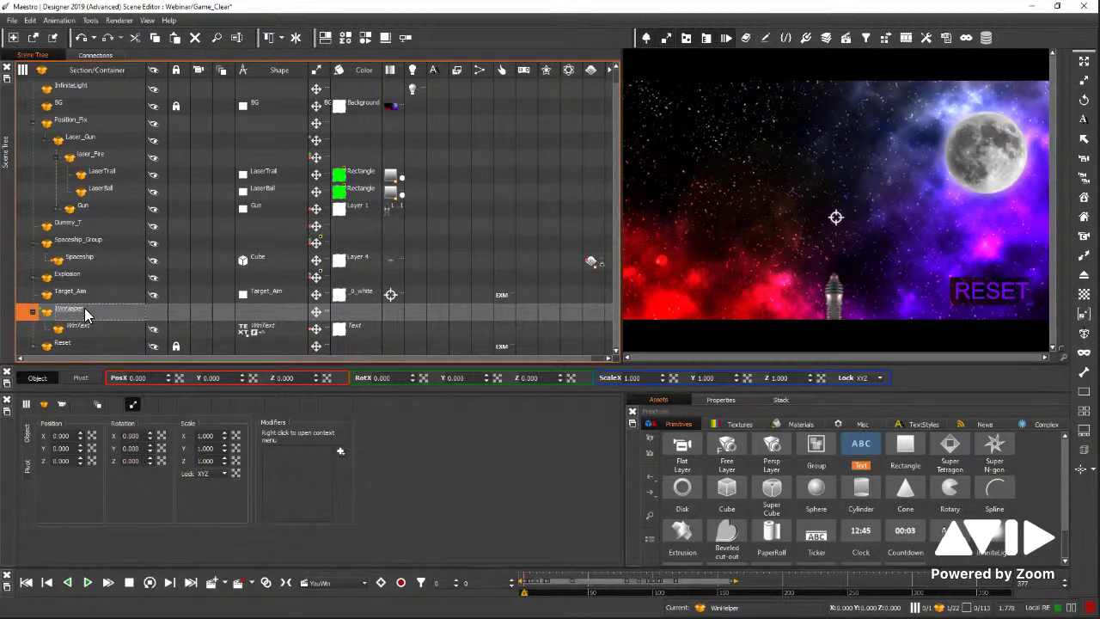
pyautogui.click(43, 404)
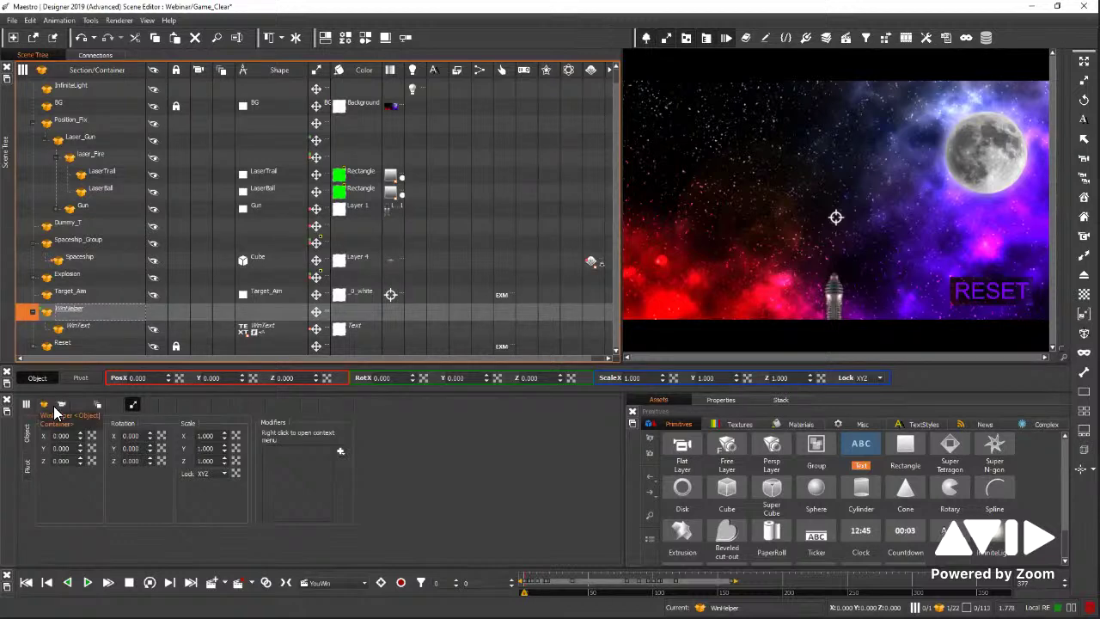
pyautogui.rightClick(81, 434)
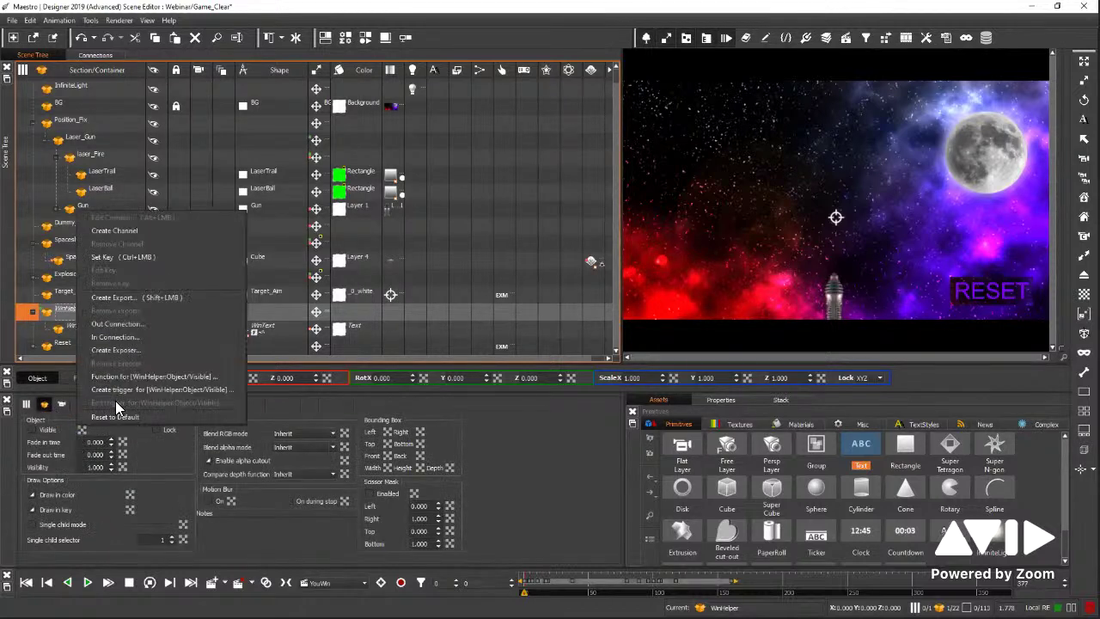
pyautogui.click(122, 324)
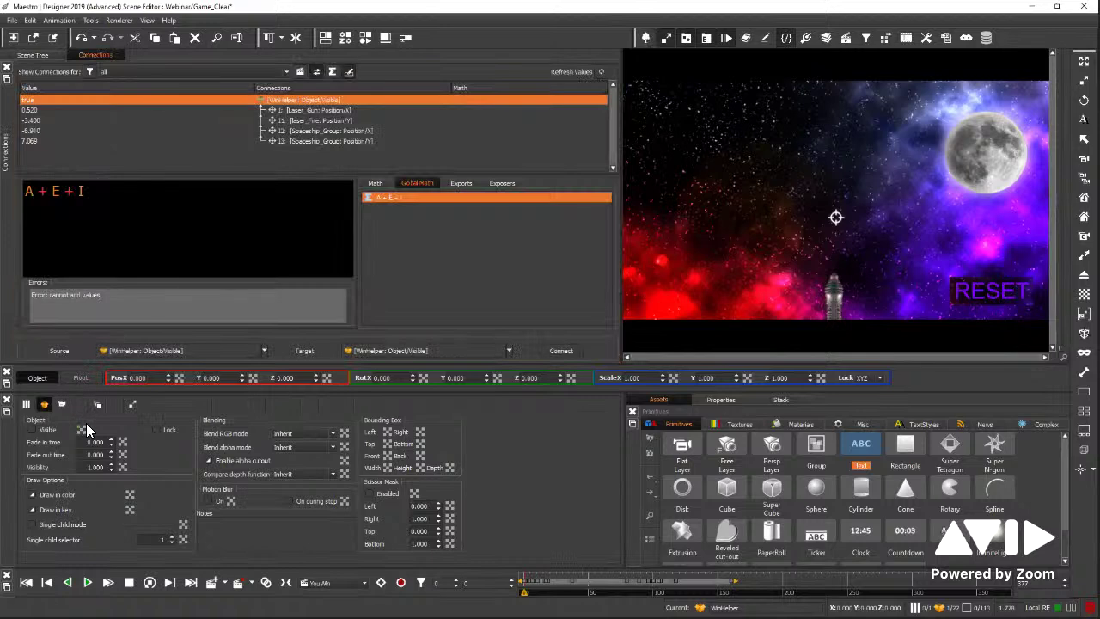
pyautogui.click(40, 53)
pyautogui.click(69, 292)
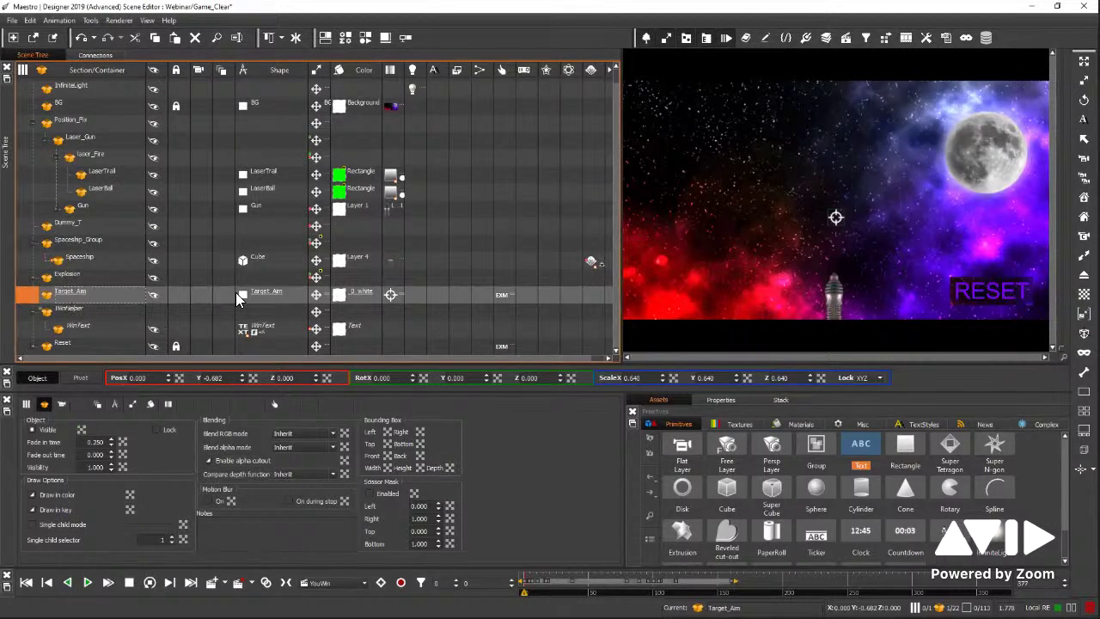
pyautogui.rightClick(86, 429)
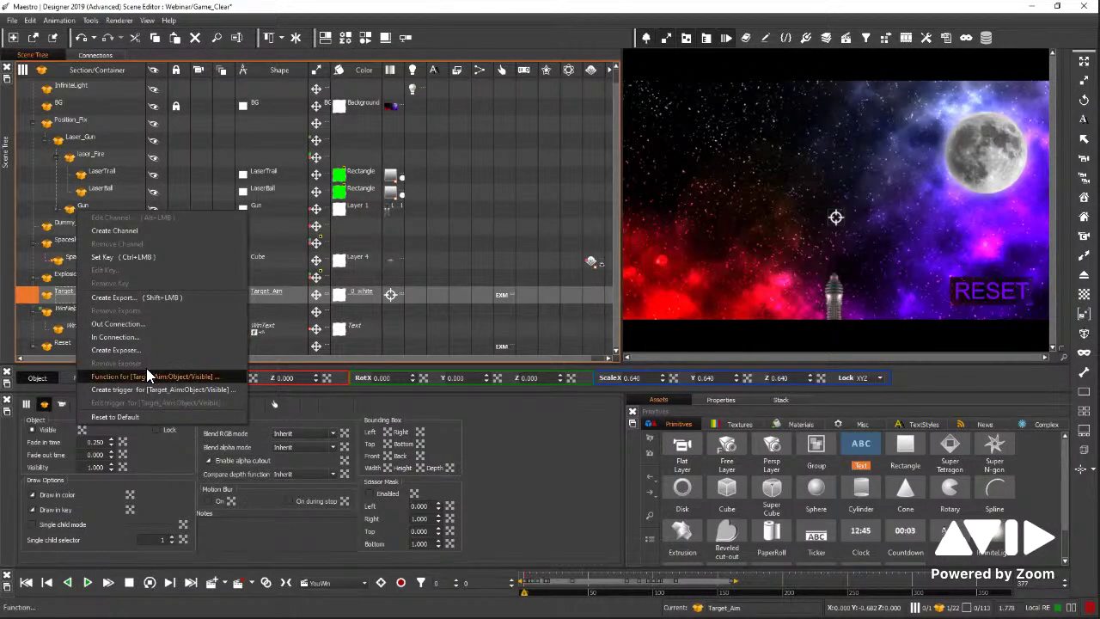
pyautogui.click(151, 341)
pyautogui.click(555, 350)
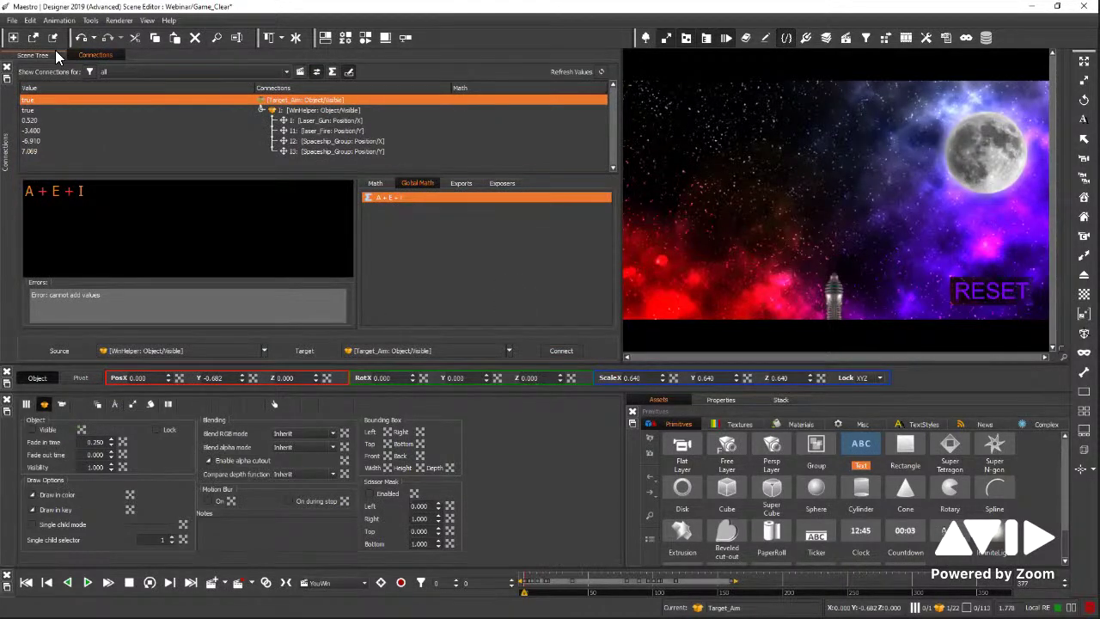
pyautogui.click(55, 53)
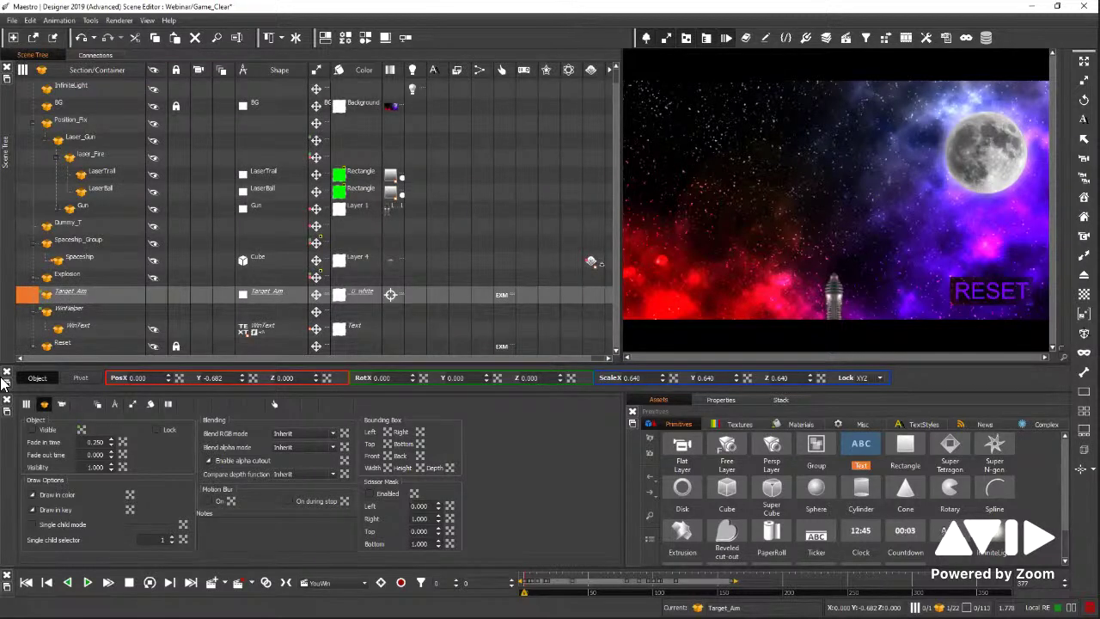
# Replace Target_Aim's Visible function expression with 1 - I.
pyautogui.click(82, 430)
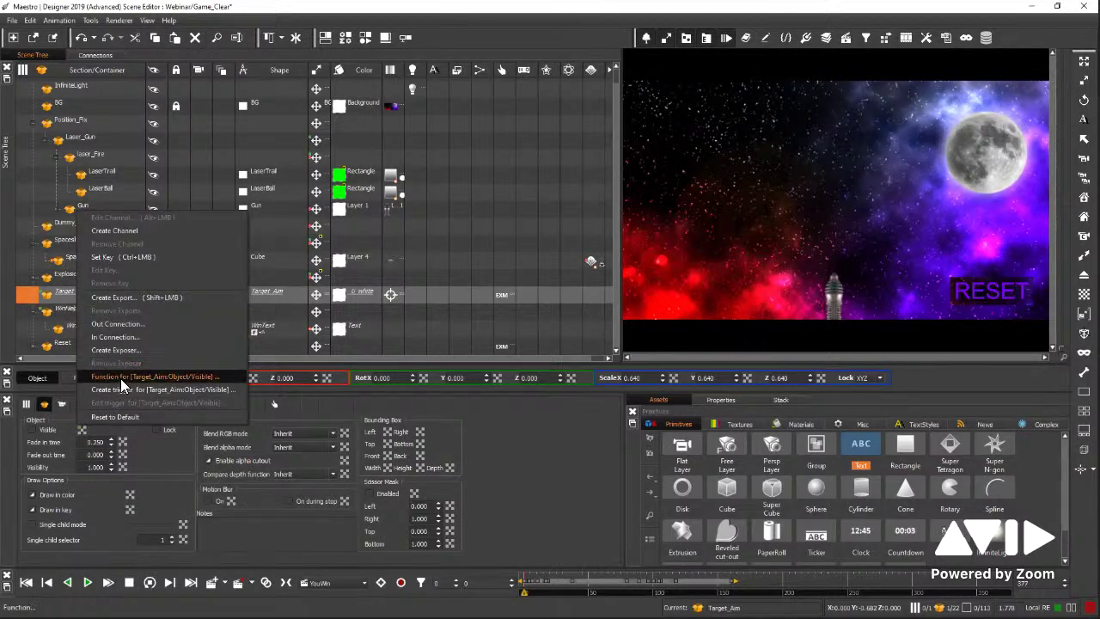
pyautogui.click(120, 378)
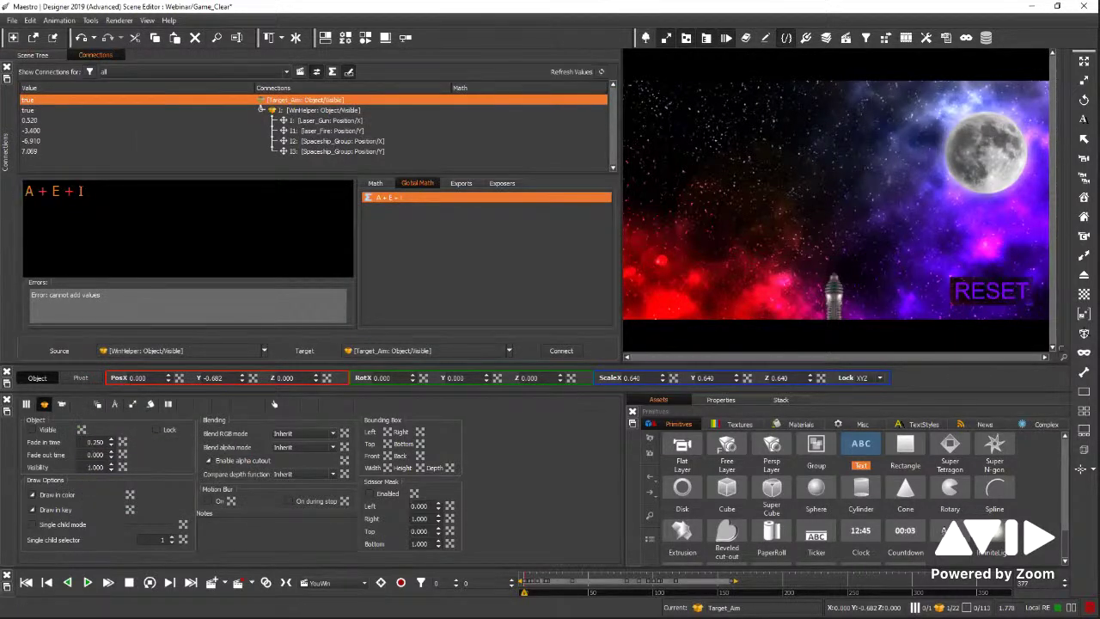
pyautogui.tripleClick(19, 193)
pyautogui.write('1')
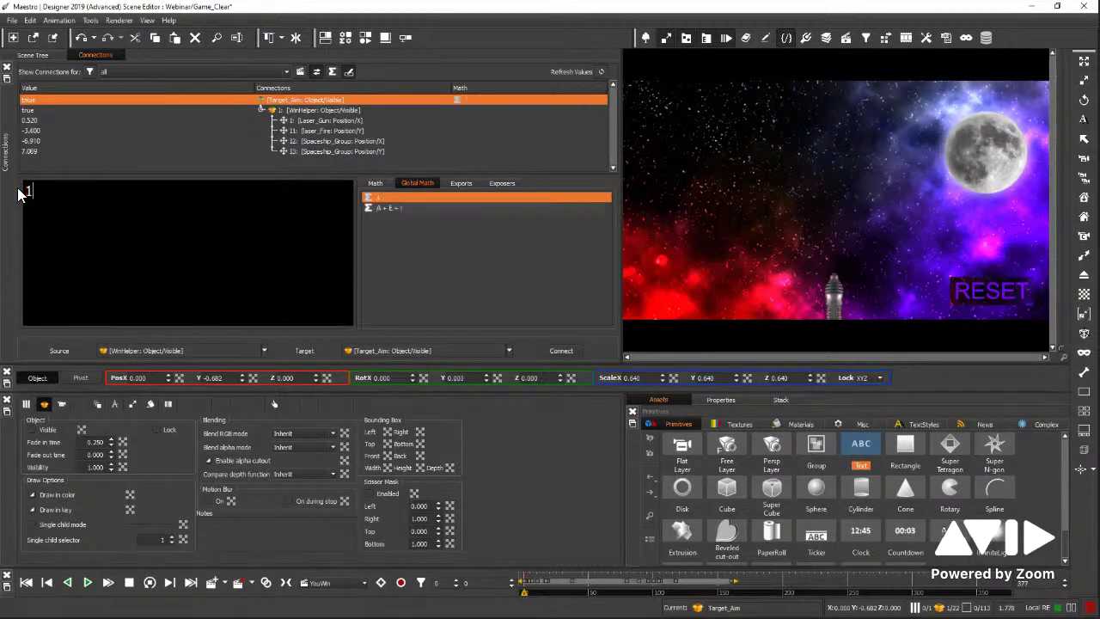
pyautogui.write(' -')
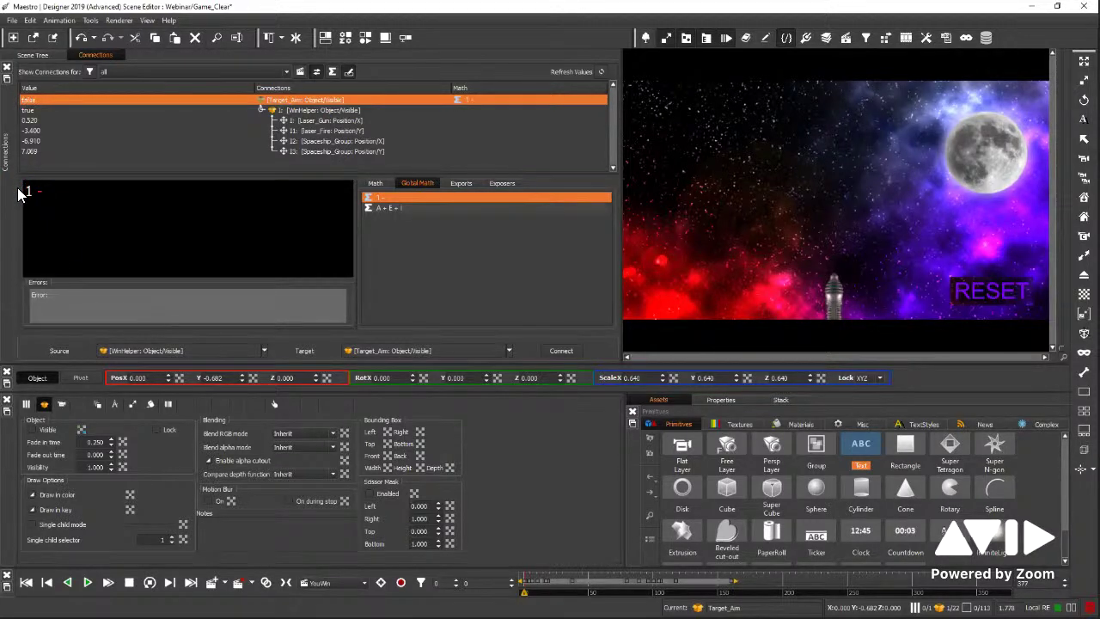
pyautogui.write(' I')
pyautogui.click(470, 281)
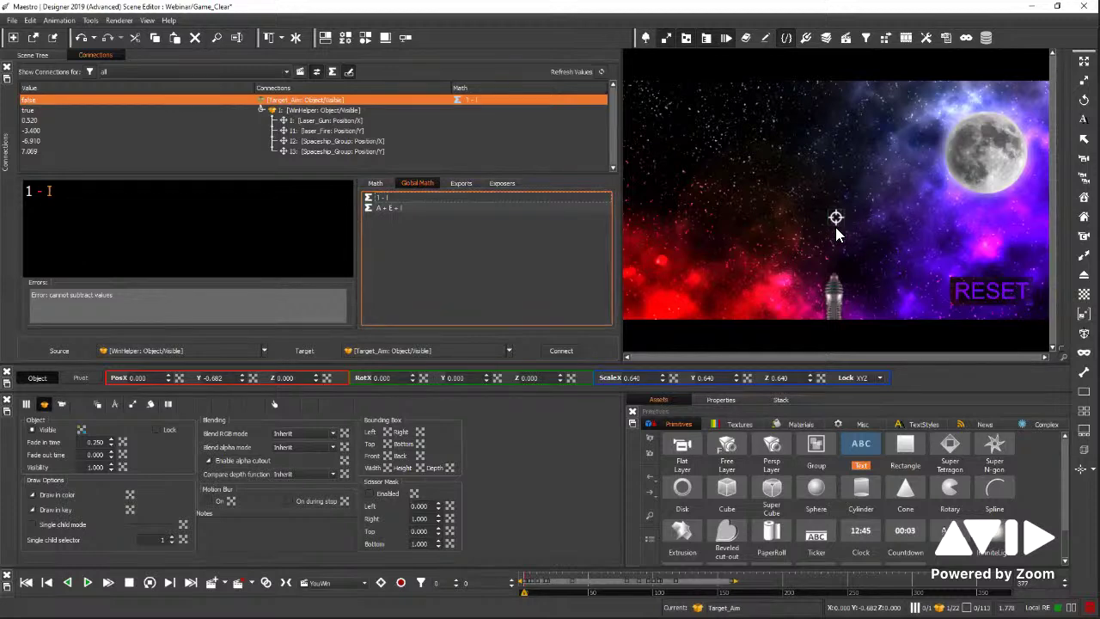
pyautogui.click(35, 57)
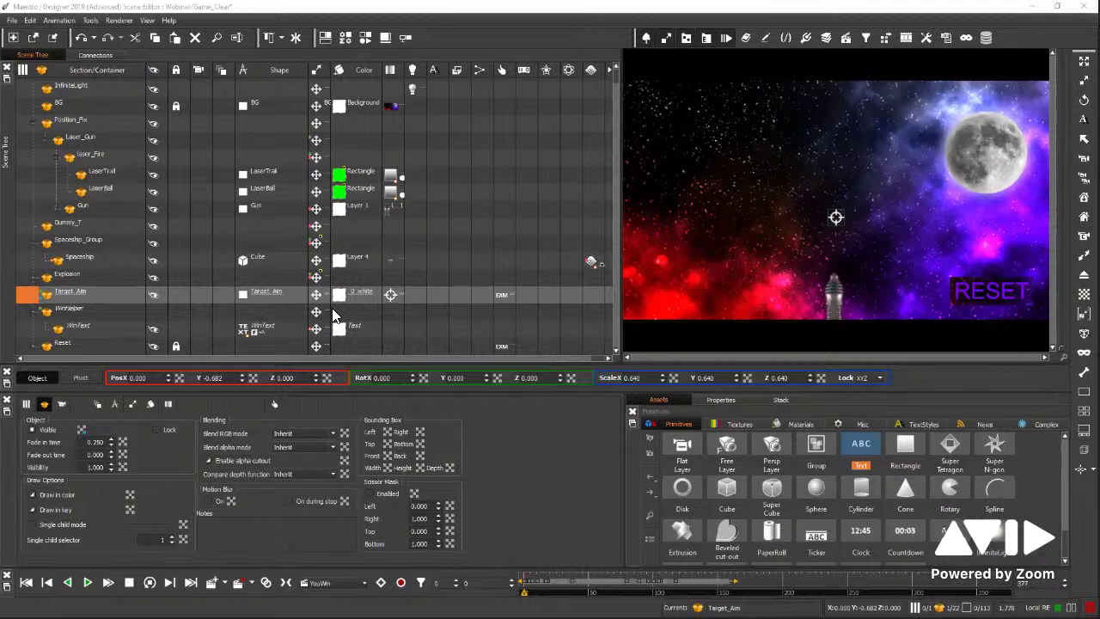
# Select WinHelper and bring up the context menu for its Visible property.
pyautogui.click(74, 311)
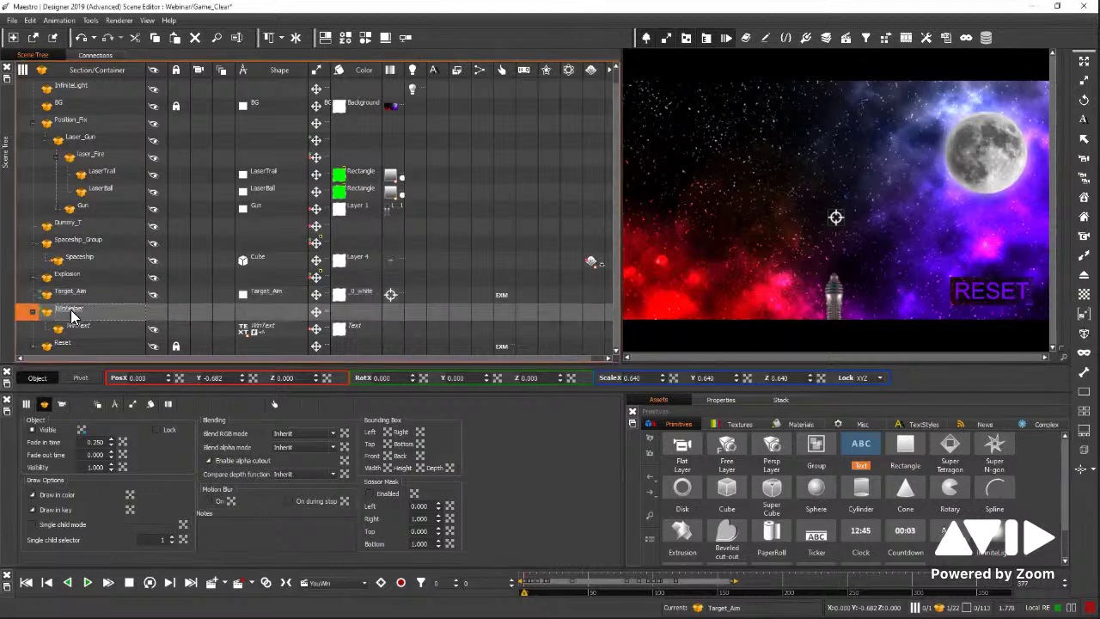
pyautogui.rightClick(98, 419)
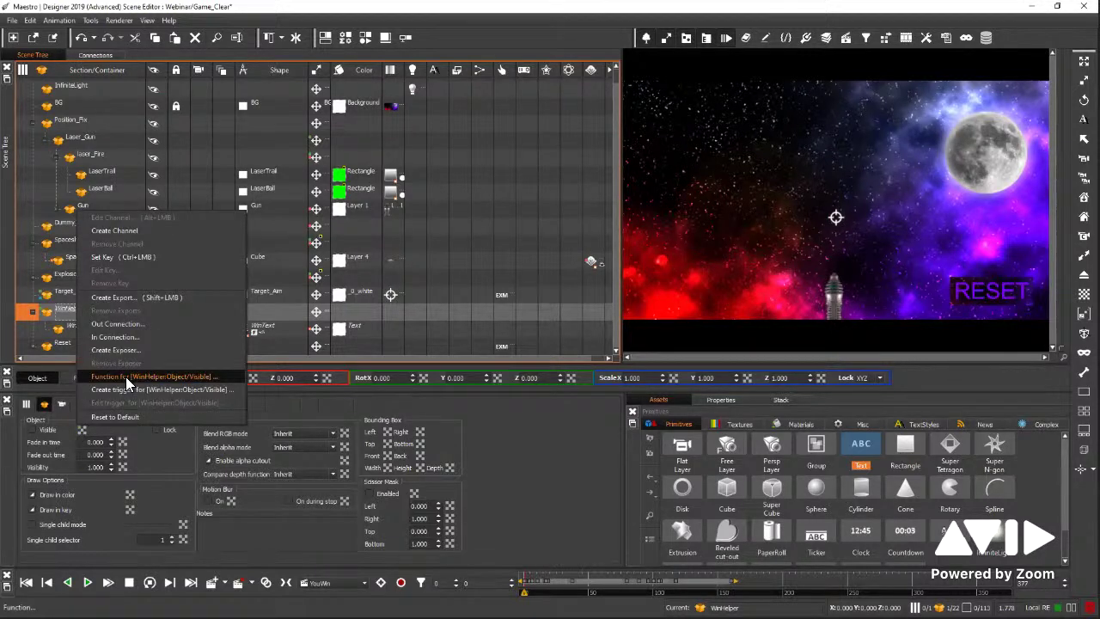
# Create a function for WinHelper's Visible and select its existing A + E + I expression.
pyautogui.click(126, 376)
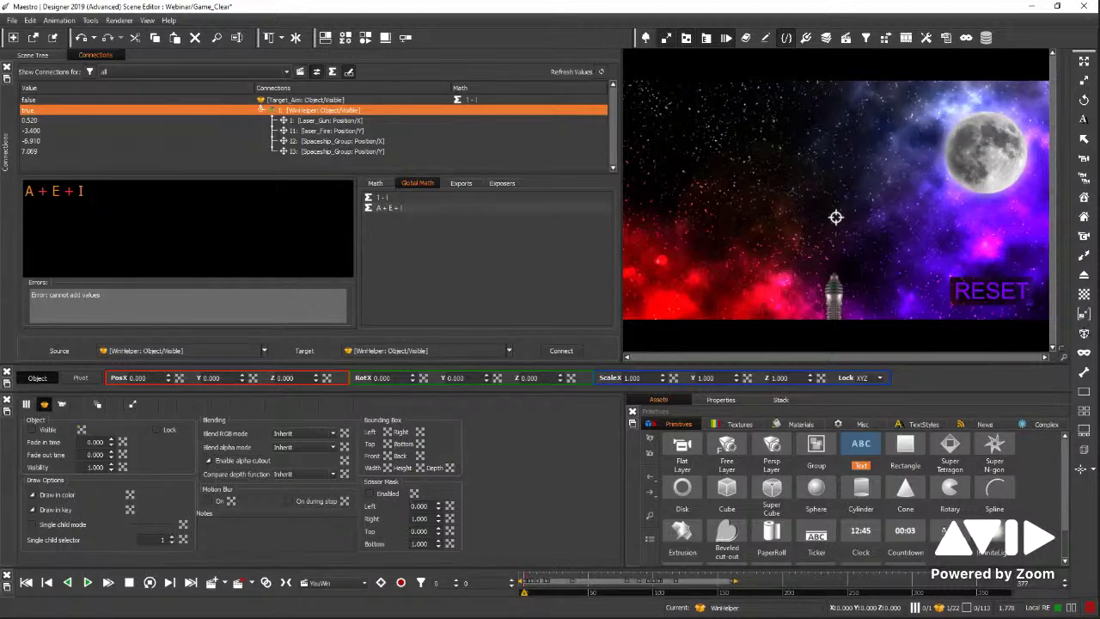
pyautogui.hotkey('ctrl', 'a')
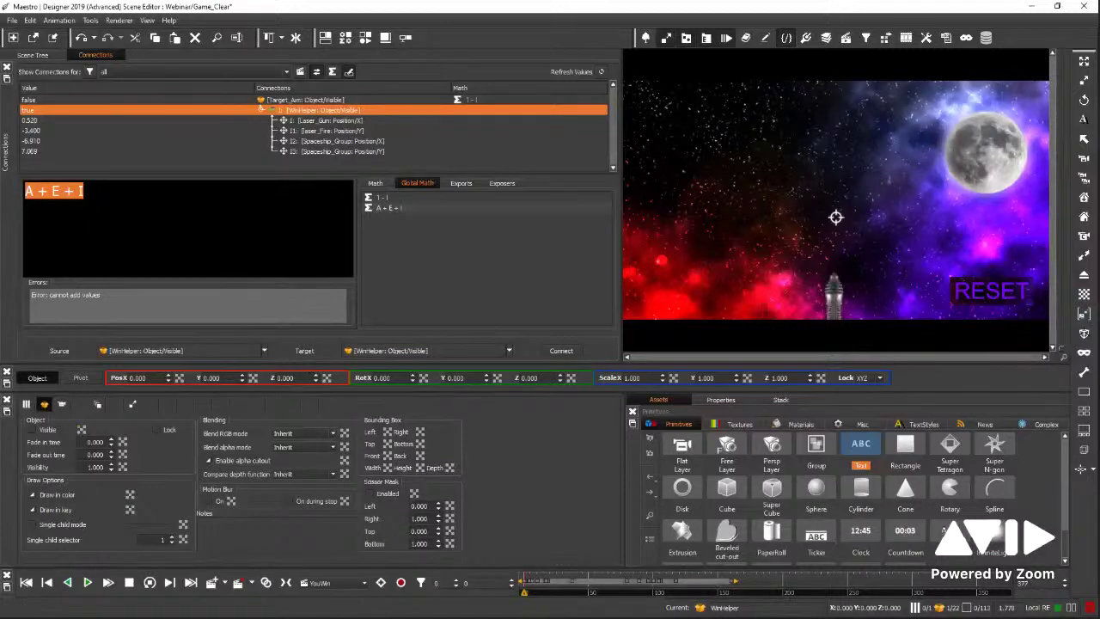
pyautogui.moveTo(331, 120); pyautogui.dragTo(128, 242)
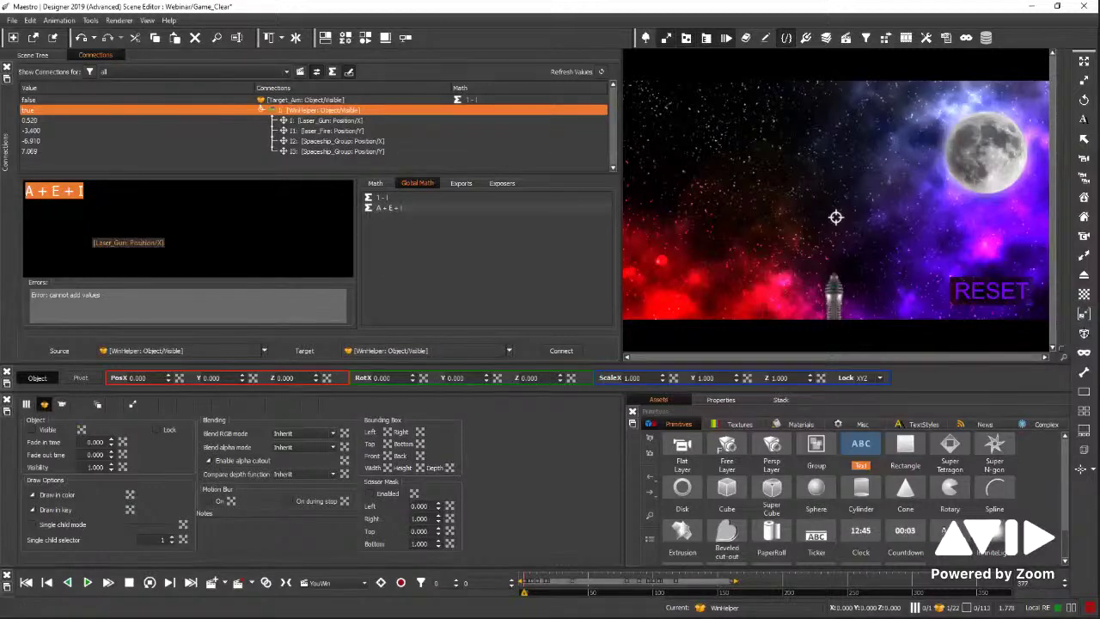
# Overwrite the expression with define x1 = float(I2 - 1.65); and begin the x2 line.
pyautogui.write('define')
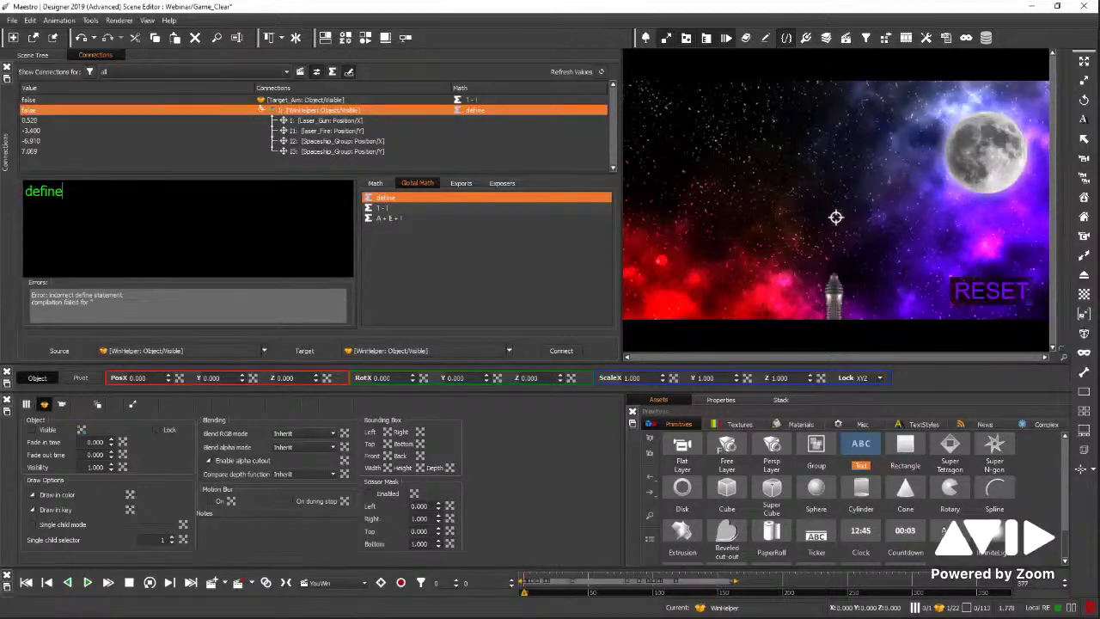
pyautogui.write(' x1')
pyautogui.write('=')
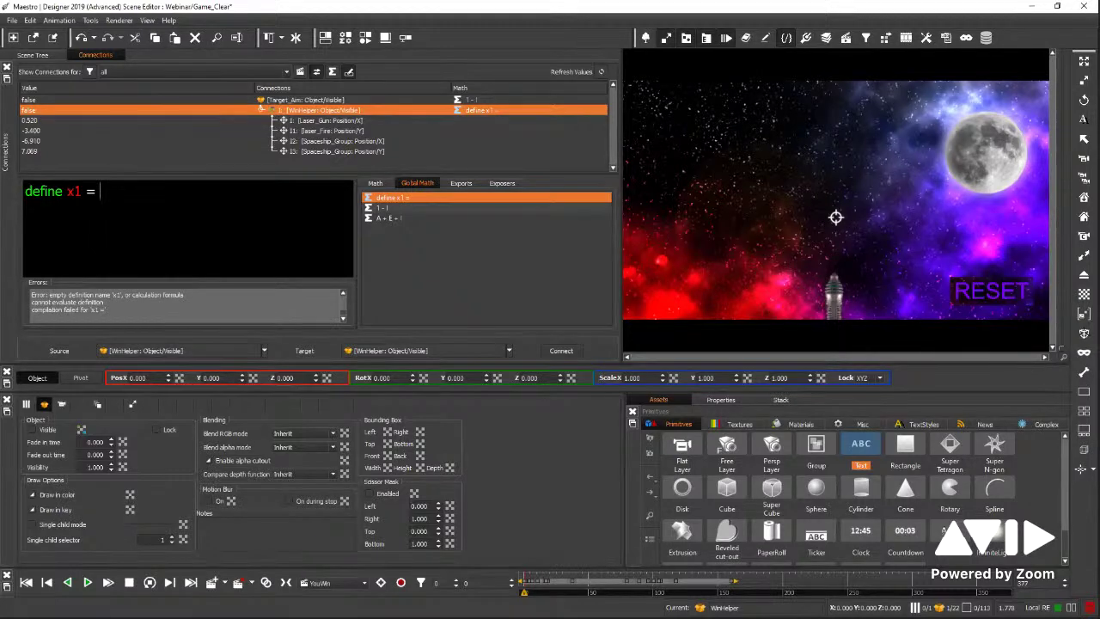
pyautogui.write(' fl')
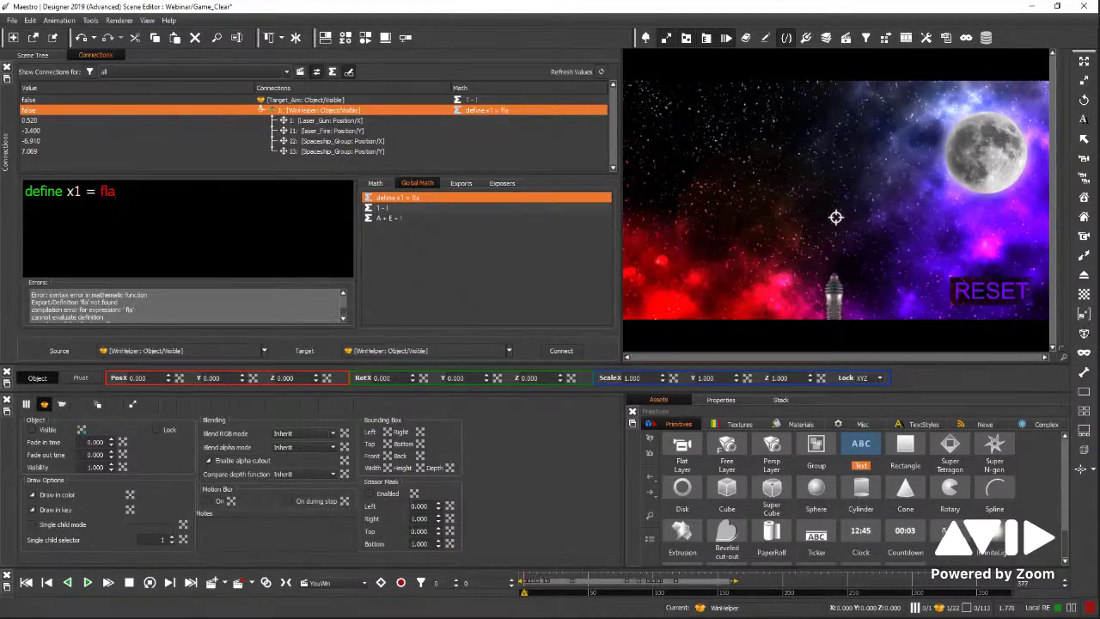
pyautogui.write('oat')
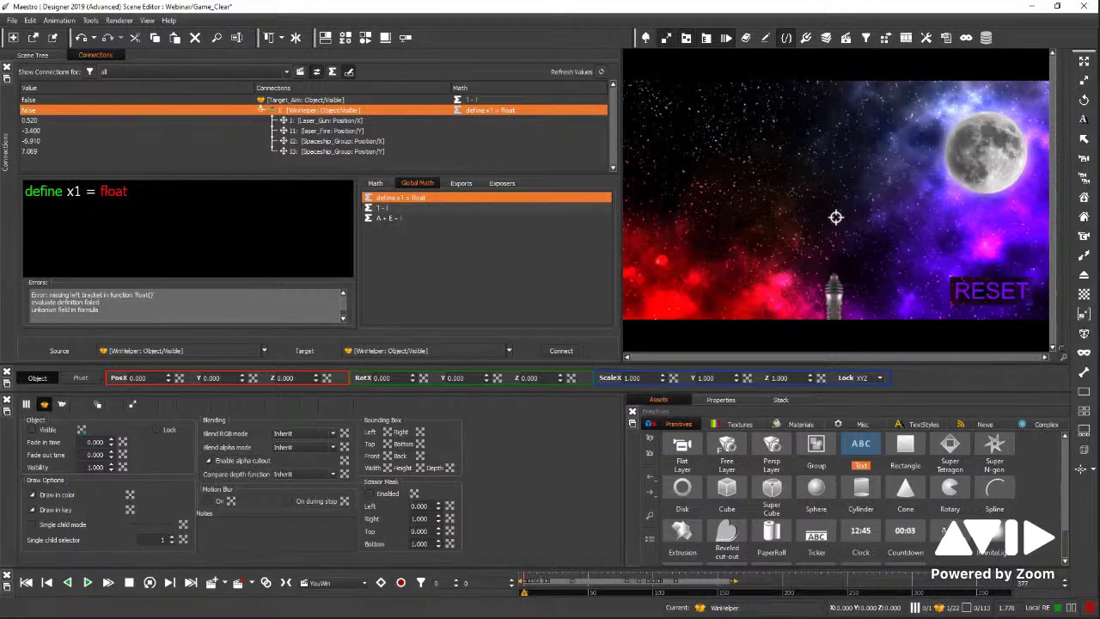
pyautogui.write('(I')
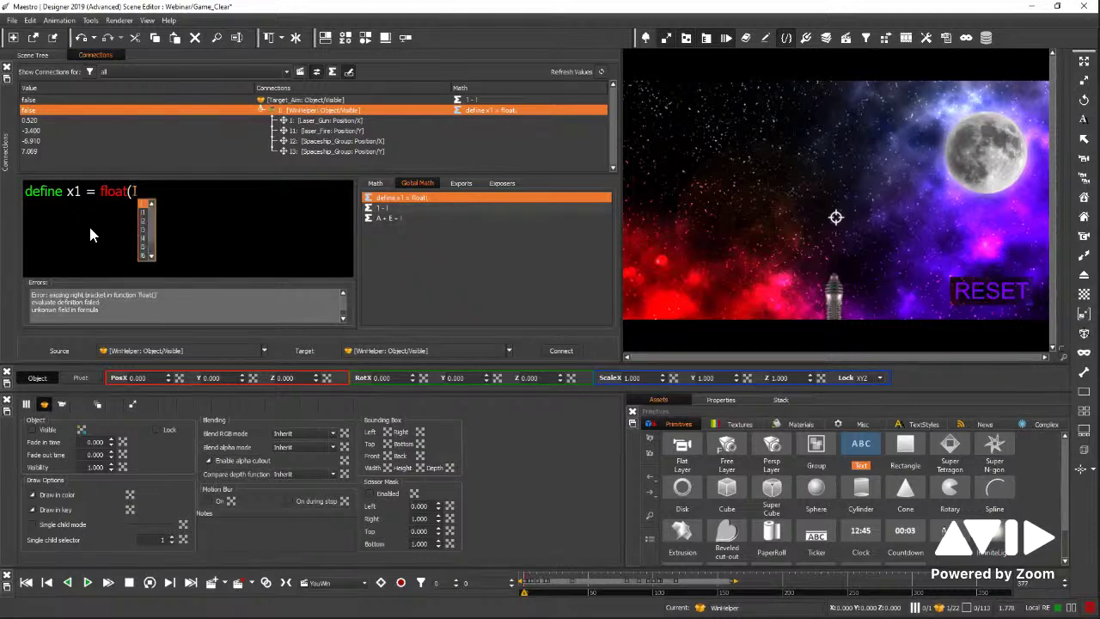
pyautogui.write('2')
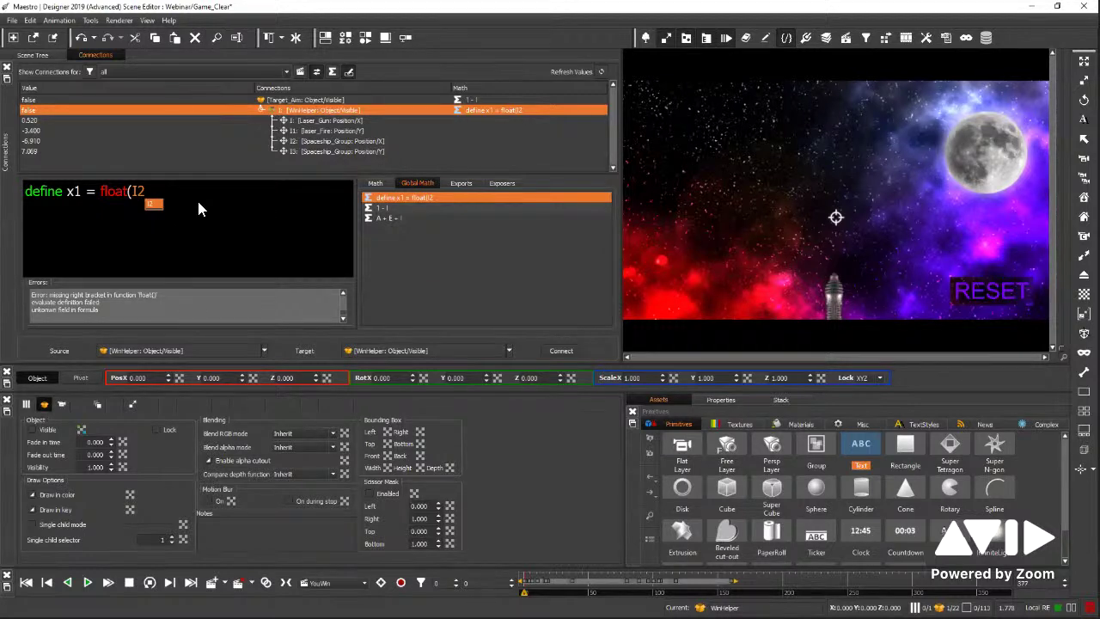
pyautogui.write('-')
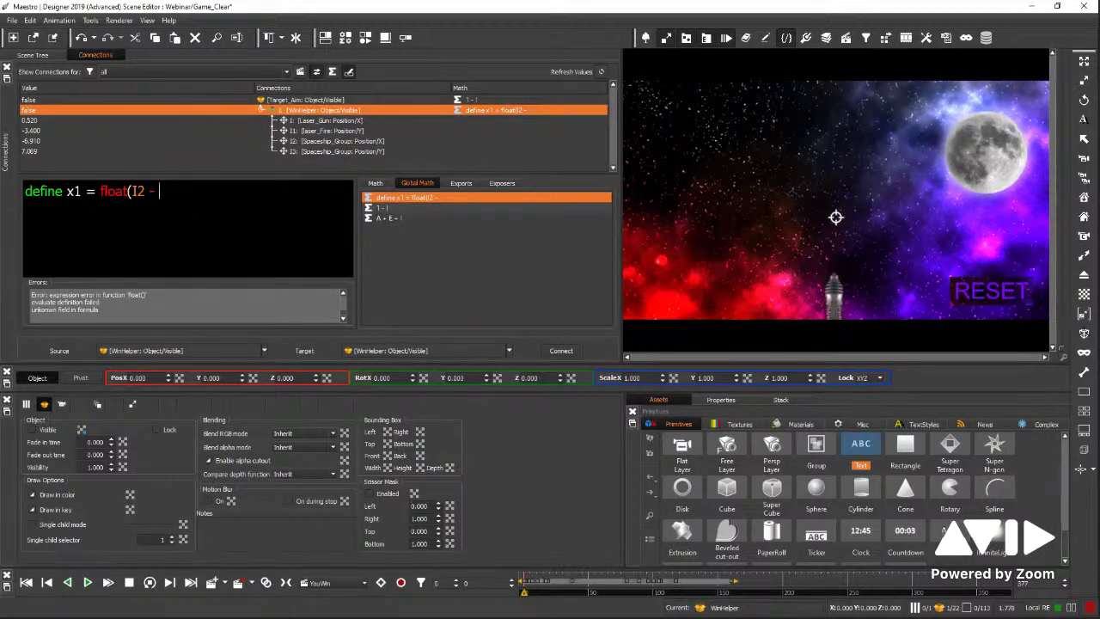
pyautogui.write('1.65')
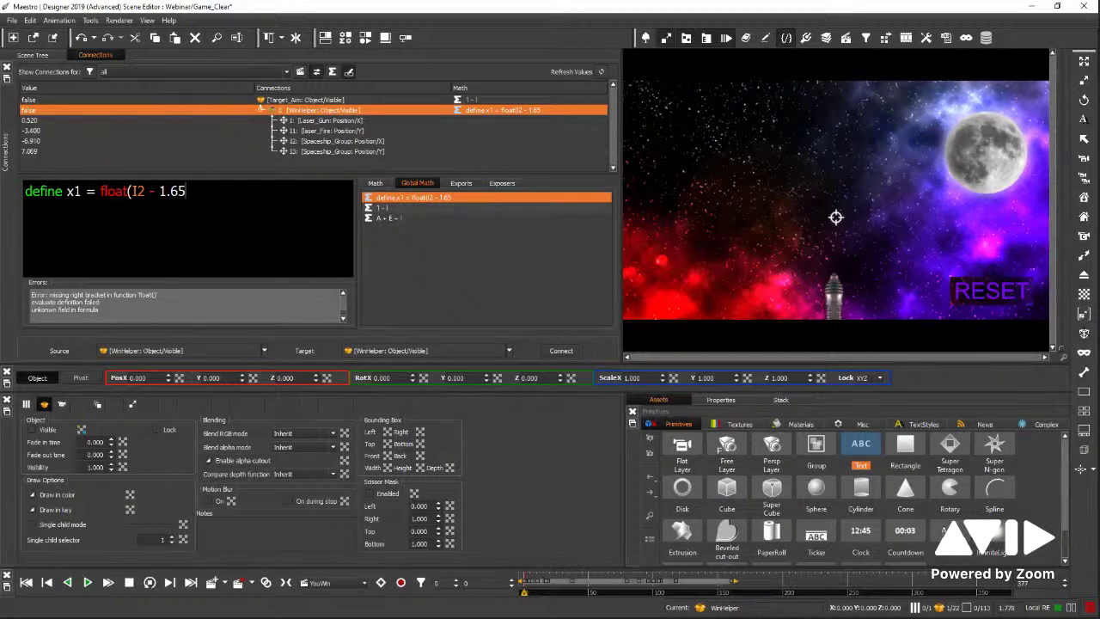
pyautogui.write(')')
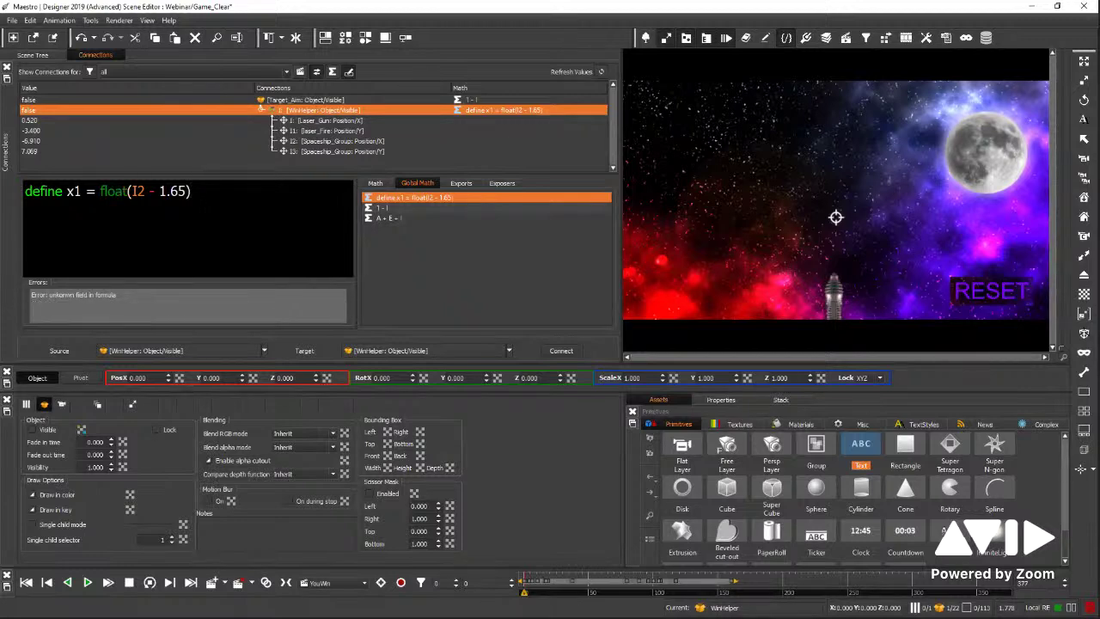
pyautogui.write(';')
pyautogui.press('Return')
pyautogui.press('Return')
pyautogui.write('define')
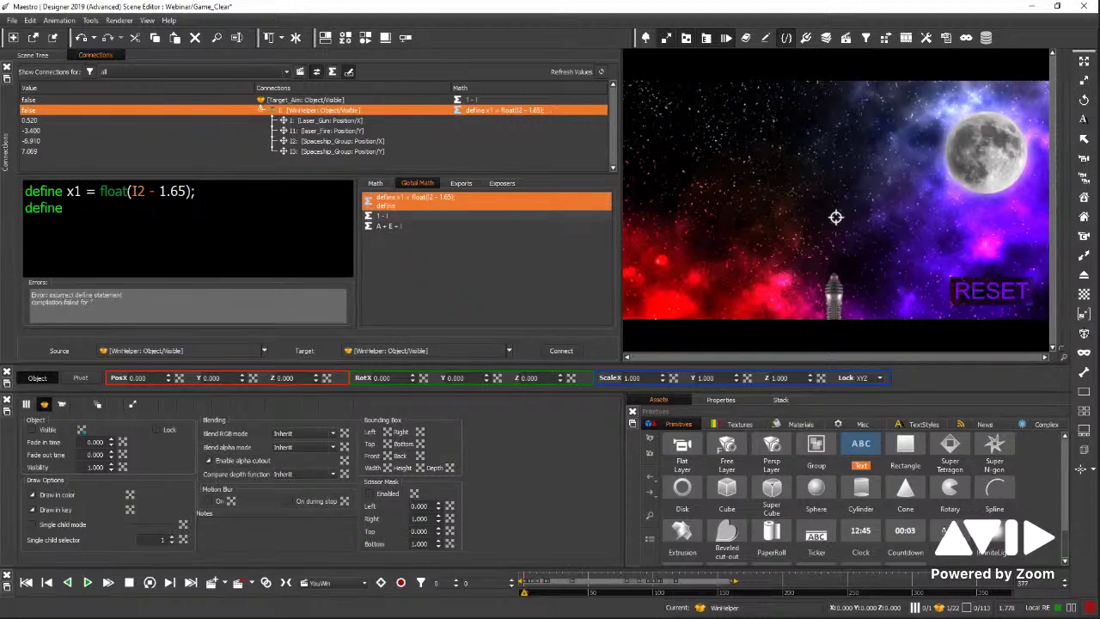
pyautogui.write(' x2 =')
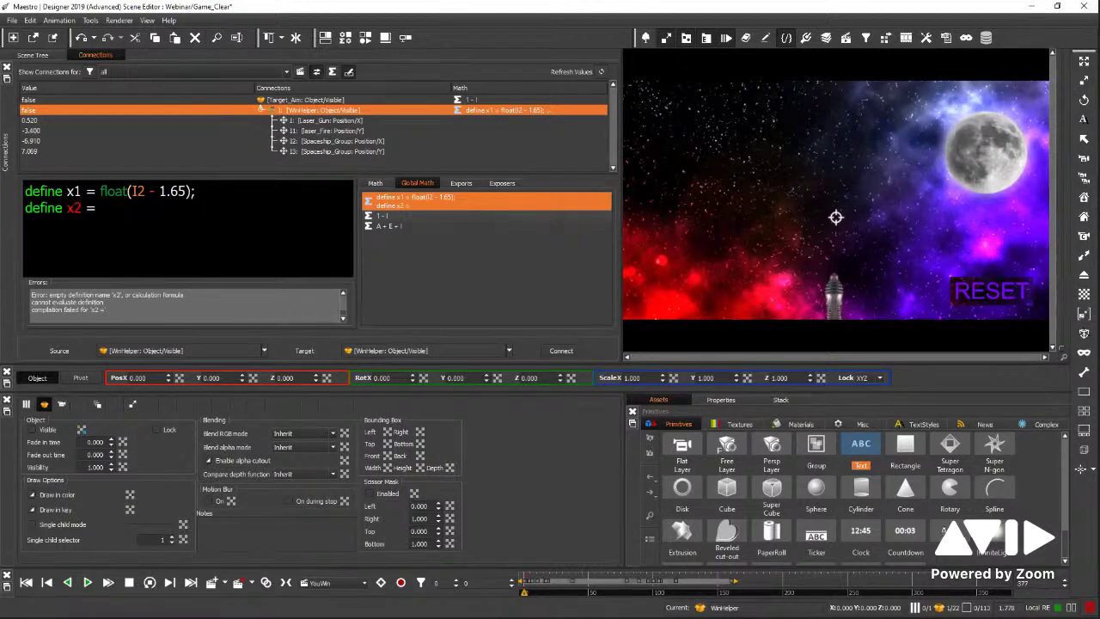
pyautogui.write(' float')
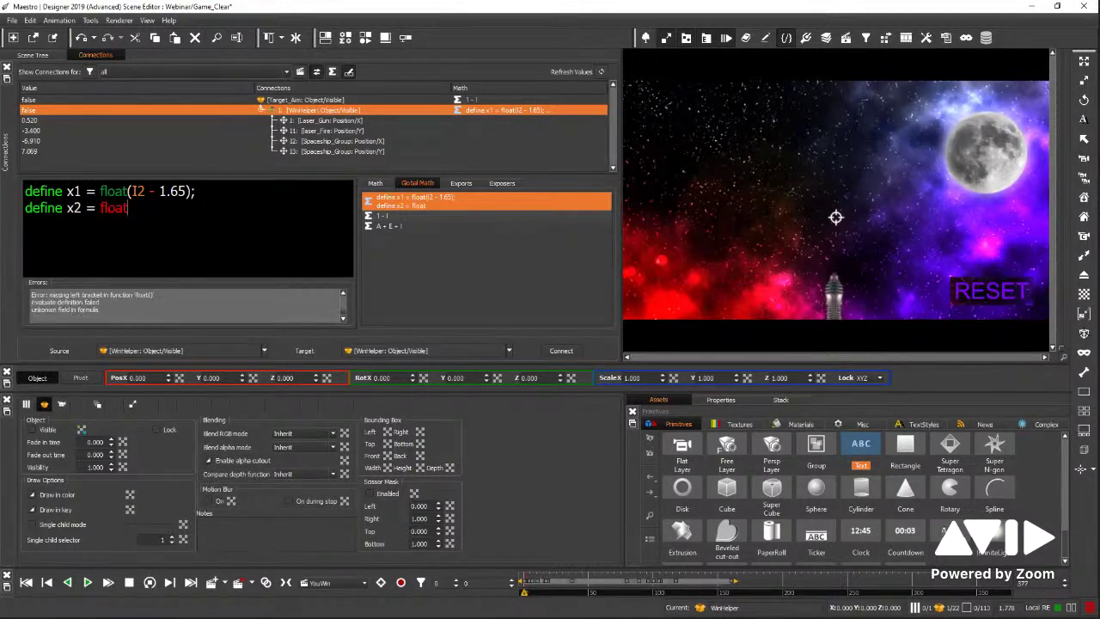
pyautogui.write('(I')
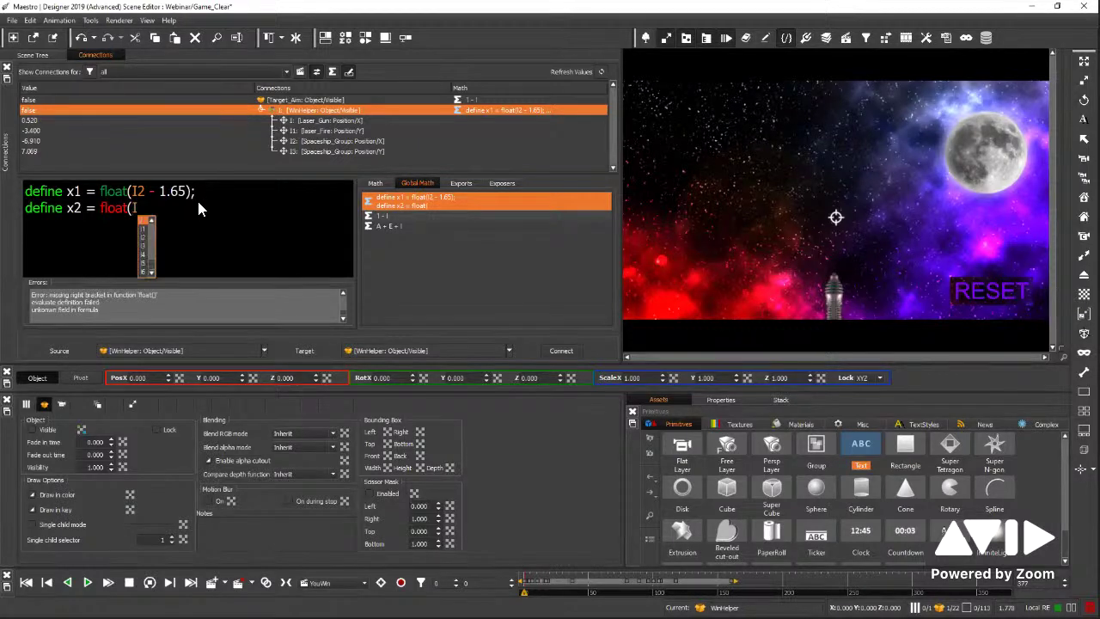
pyautogui.write('2 +')
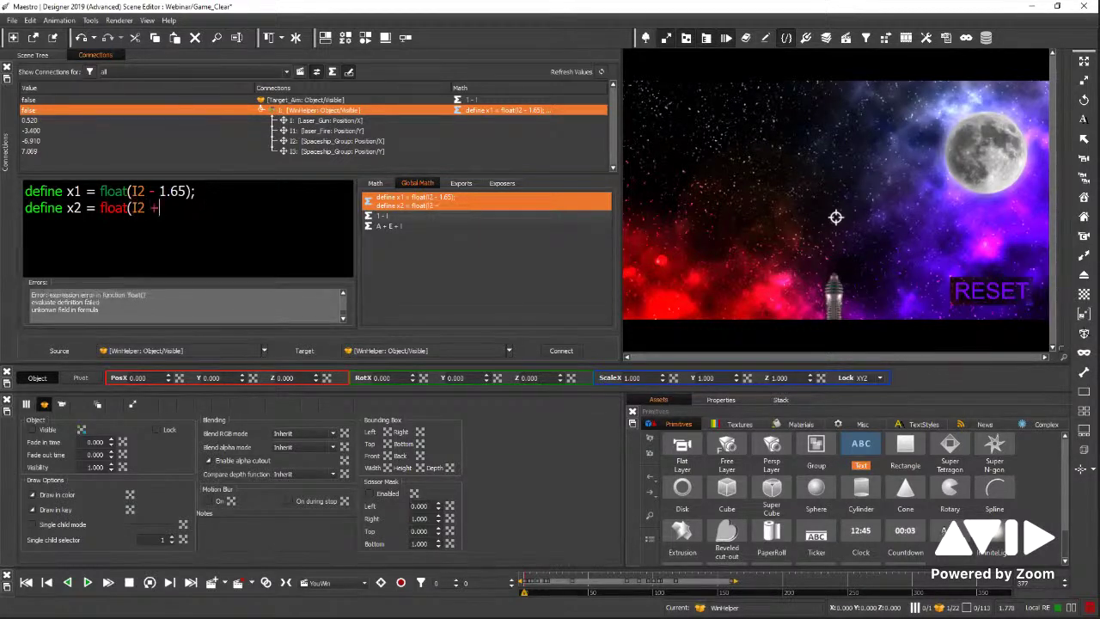
pyautogui.write(' 1.65')
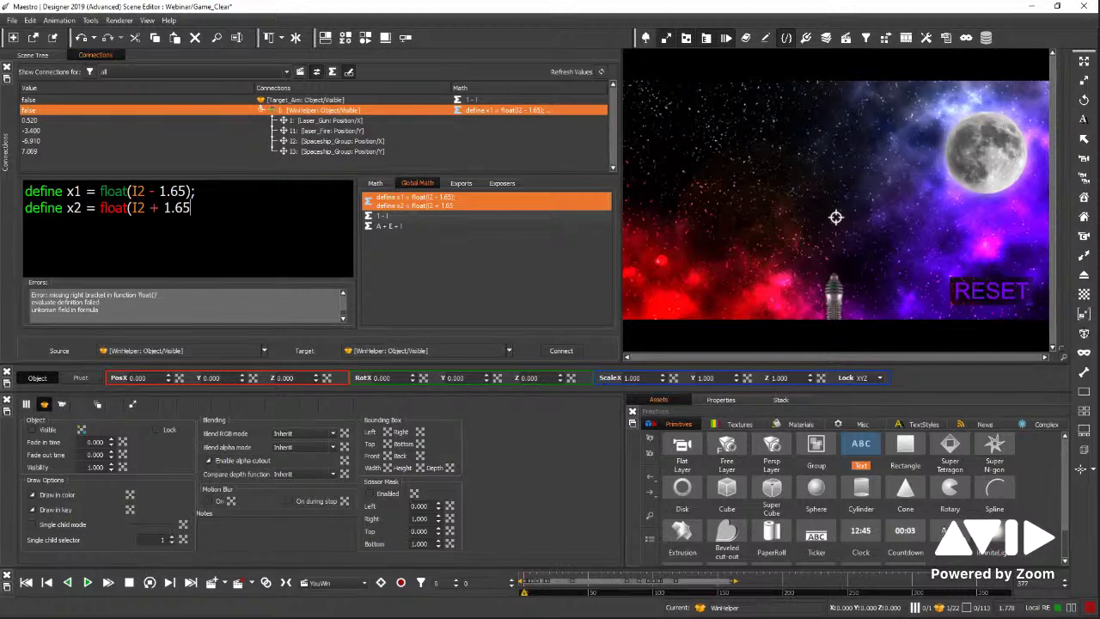
# Close the x2 = float(I2 + 1.65) definition and begin the y1 line.
pyautogui.write(')')
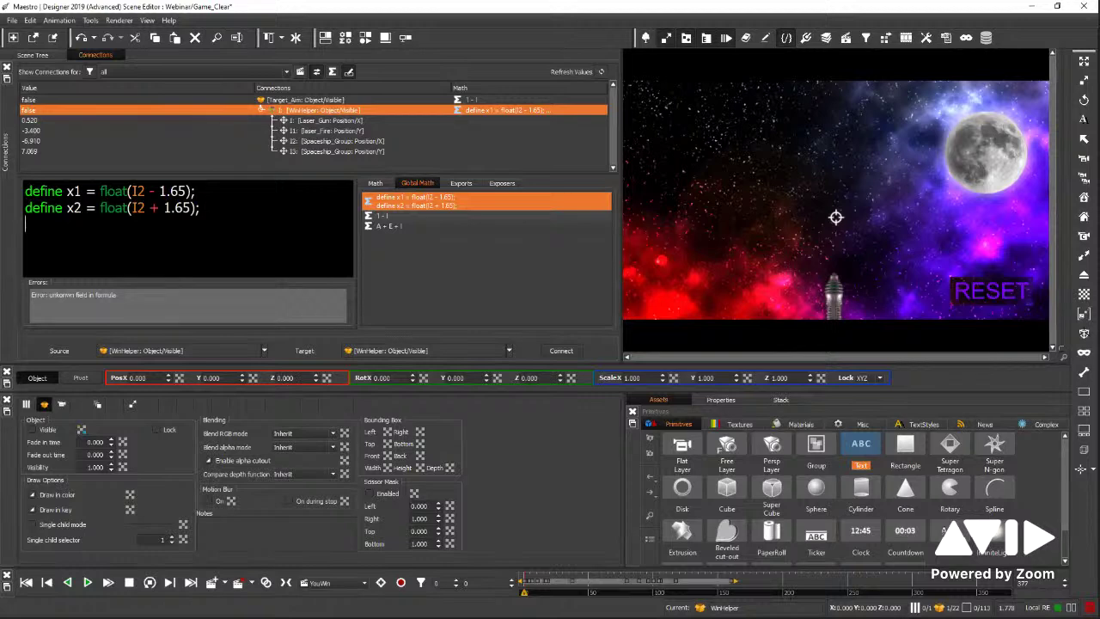
pyautogui.write('define')
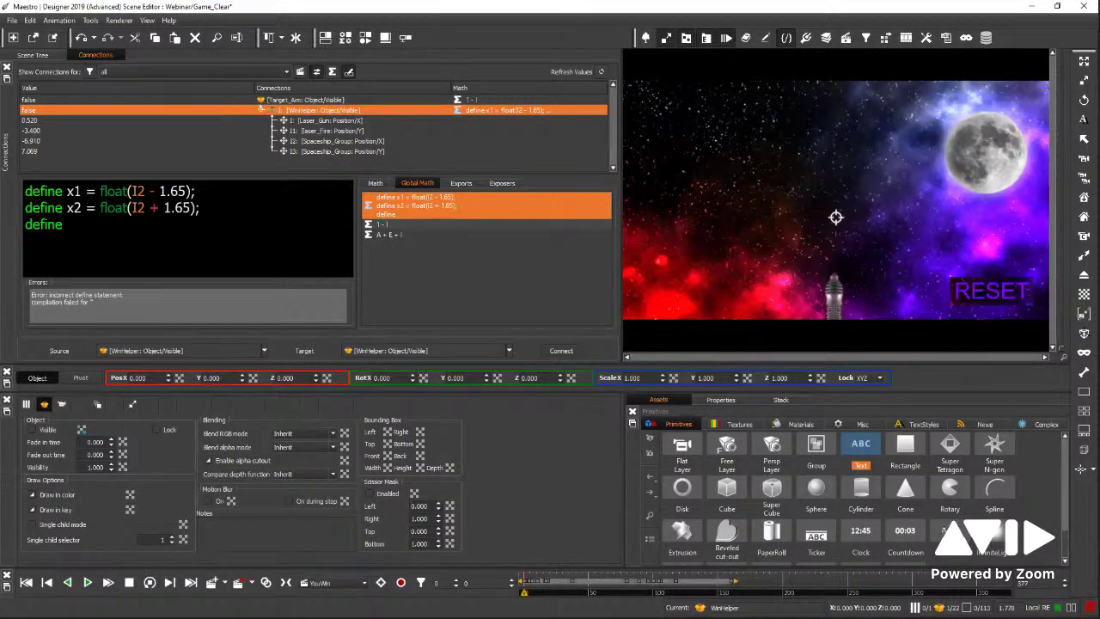
pyautogui.write(' y1 = ')
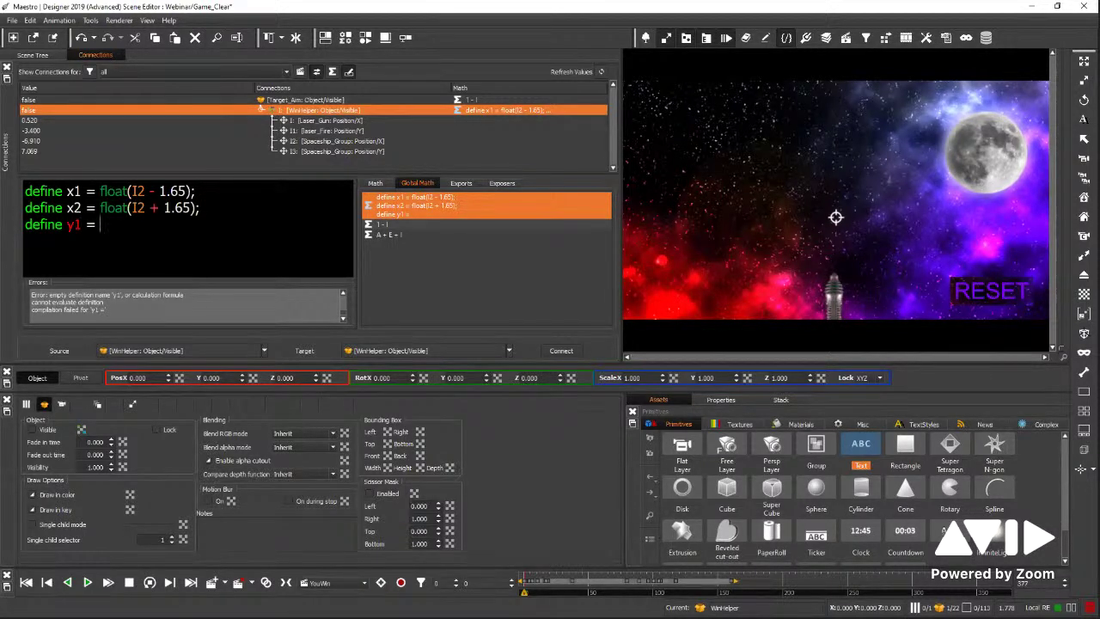
pyautogui.write('fo')
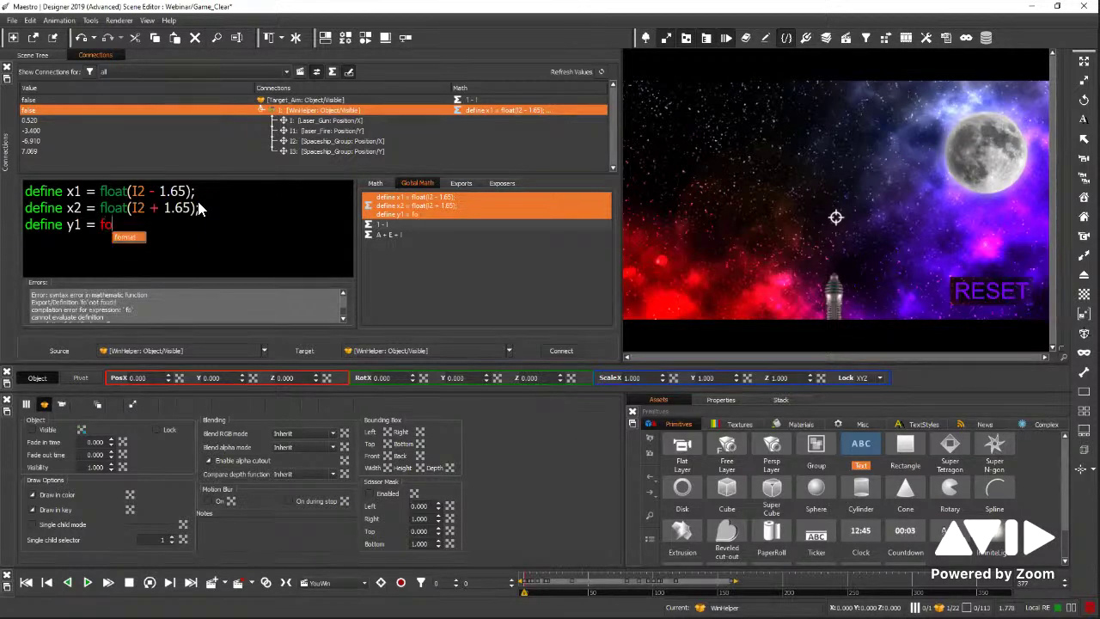
# Complete the y1 definition as float(I3 - 0.45);.
pyautogui.press('BackSpace')
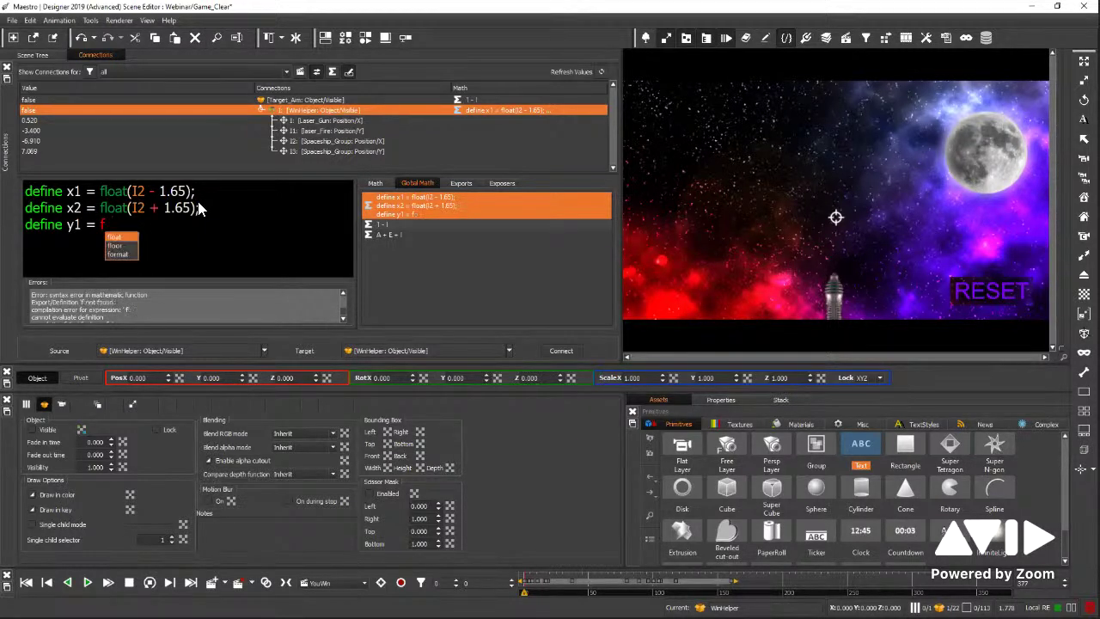
pyautogui.write('loat')
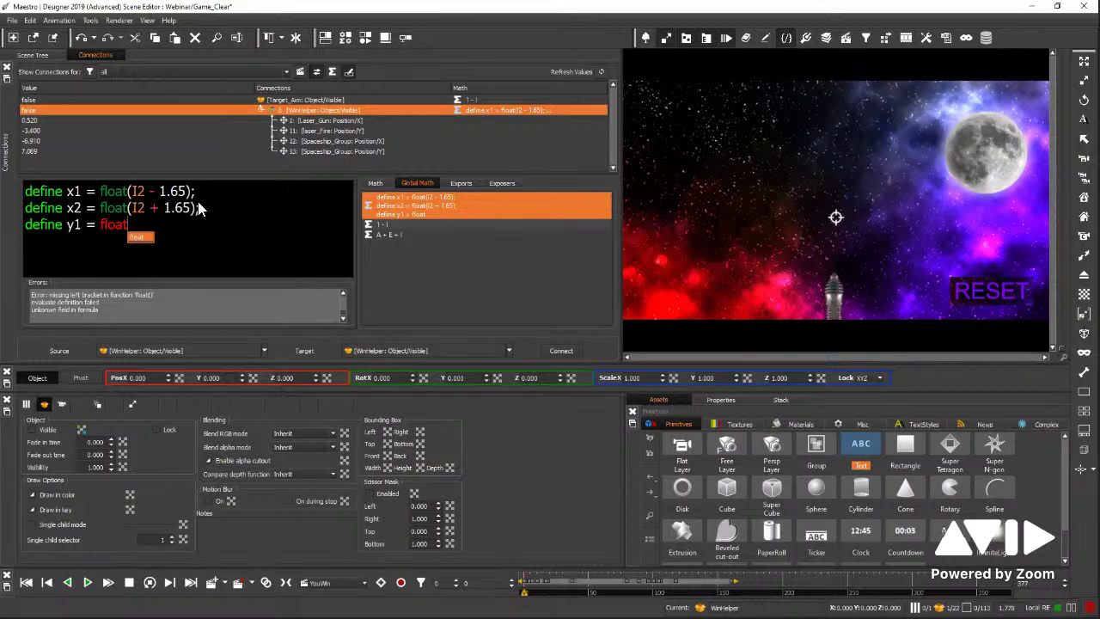
pyautogui.write('(I3')
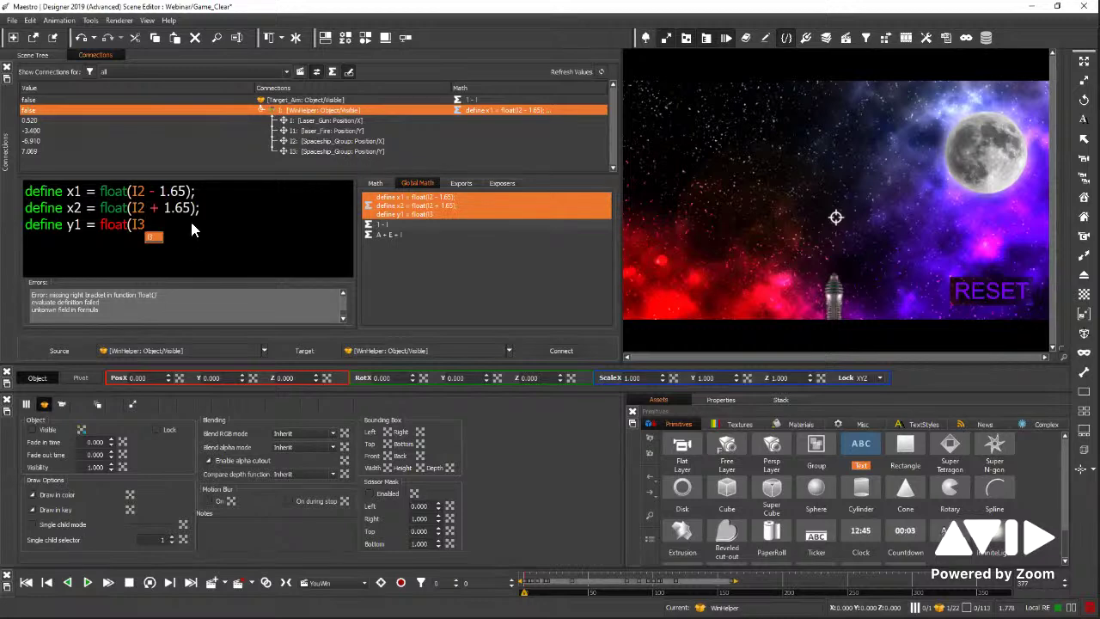
pyautogui.write('- 0.45)')
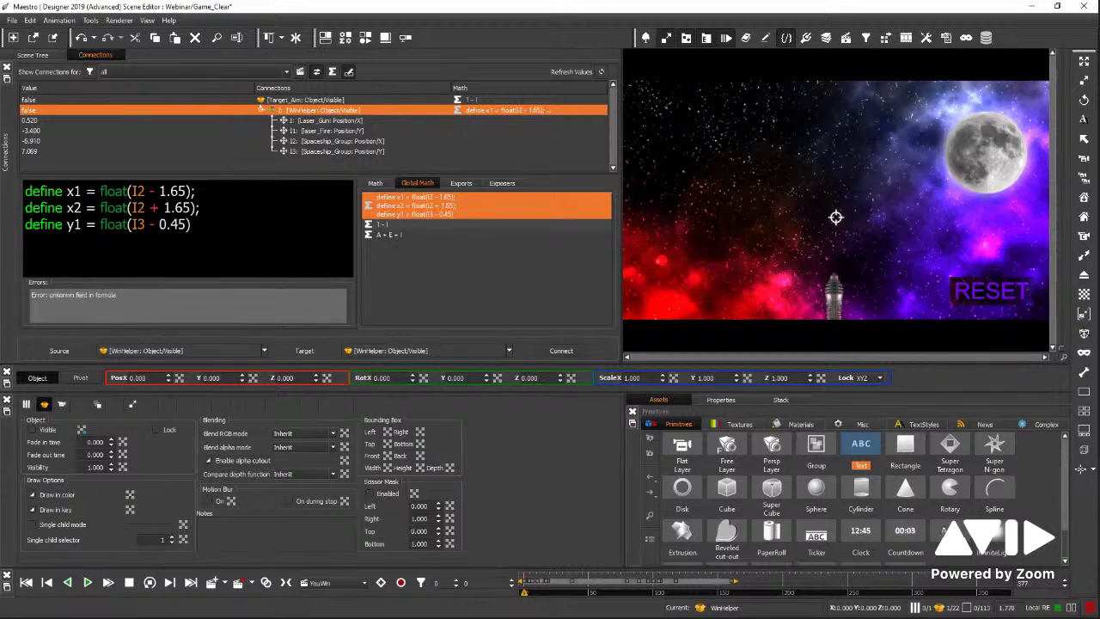
pyautogui.write(';')
# Add define y2 = float(I3 + 0.45); on a fourth line, then return to the Scene Tree.
pyautogui.press('Return')
pyautogui.write('defi')
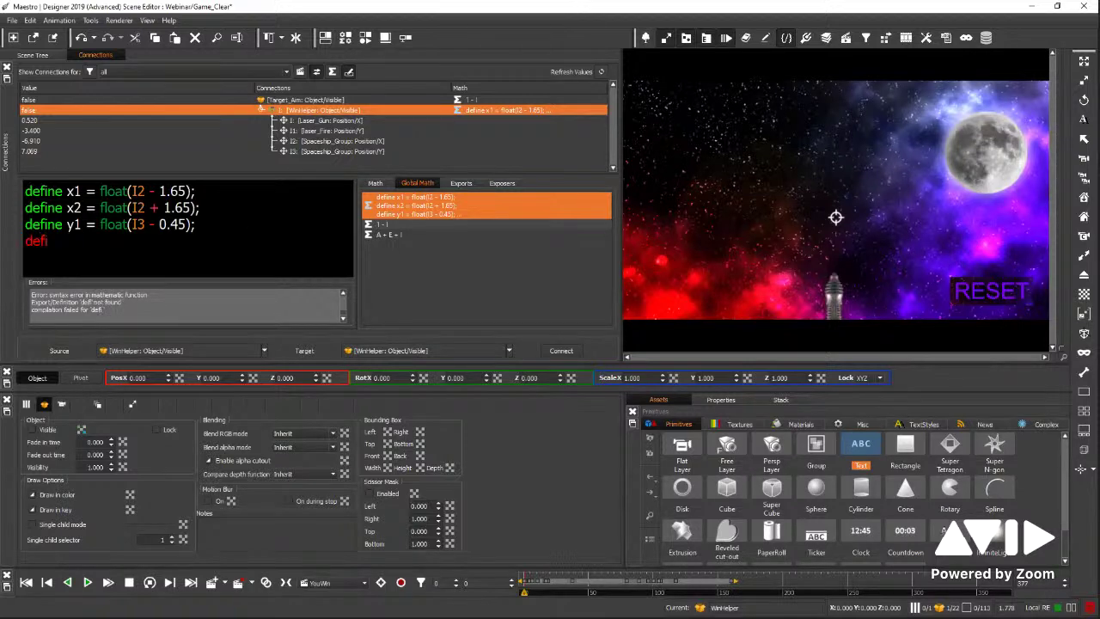
pyautogui.write('ne y')
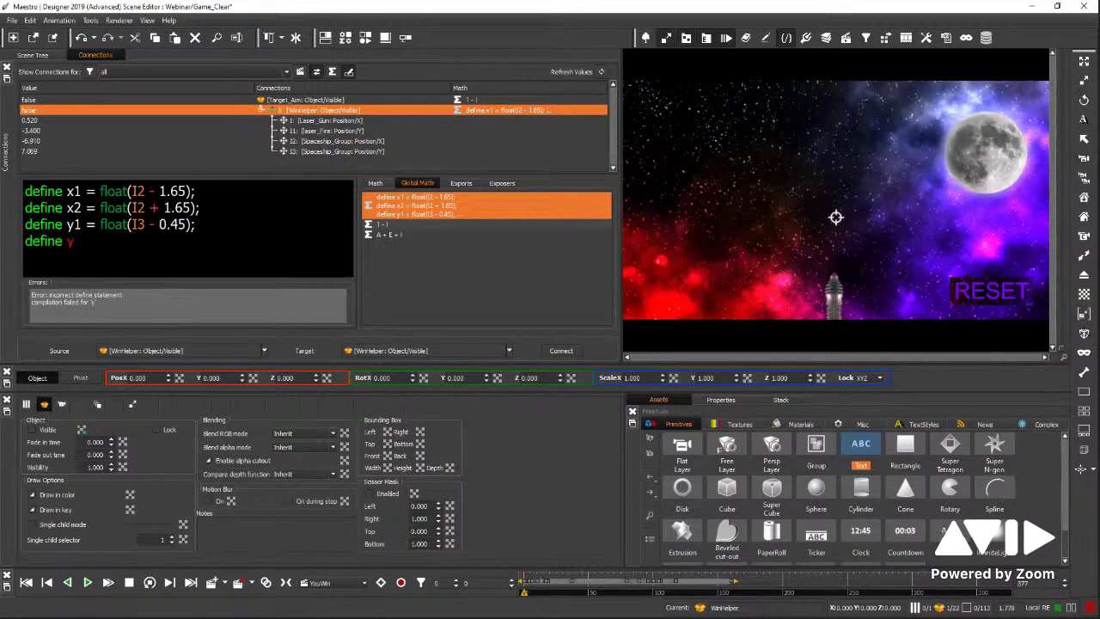
pyautogui.write('2 =')
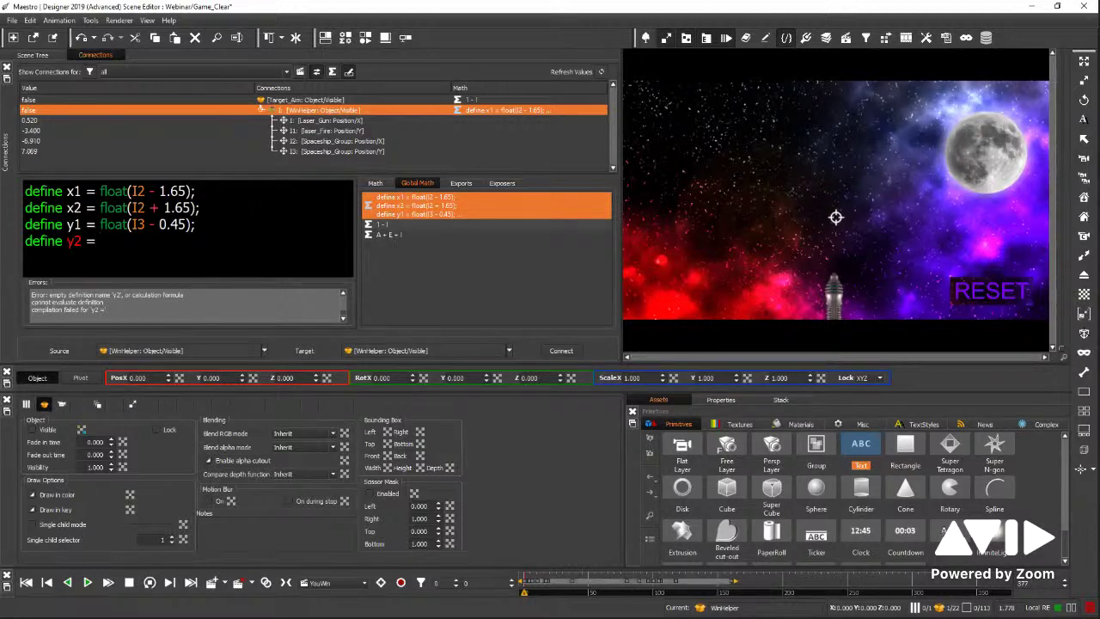
pyautogui.write(' fl')
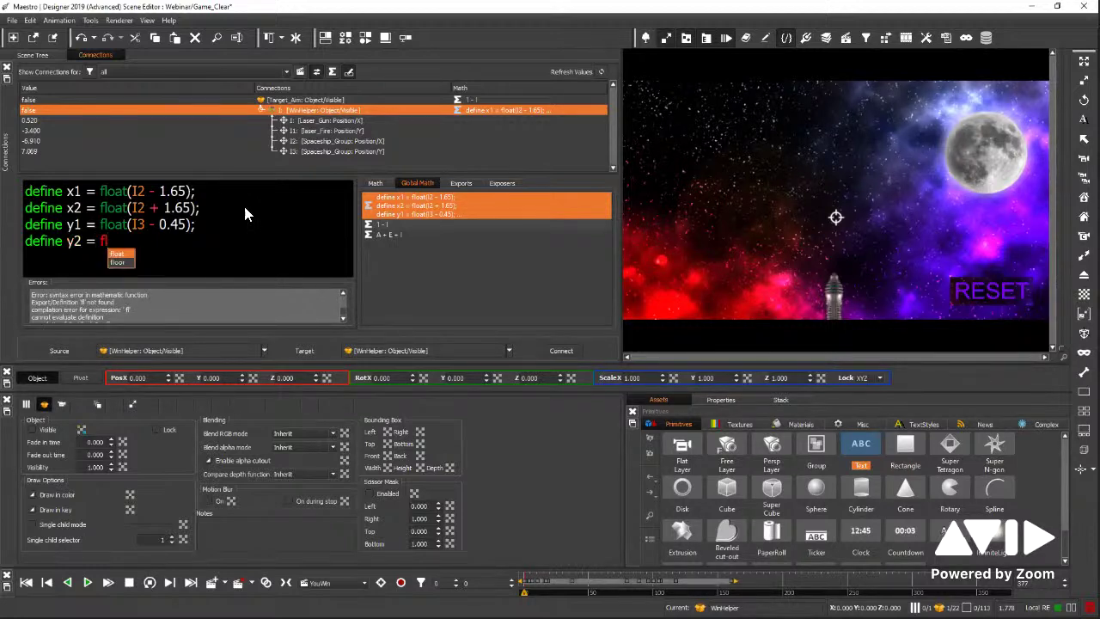
pyautogui.write('oat')
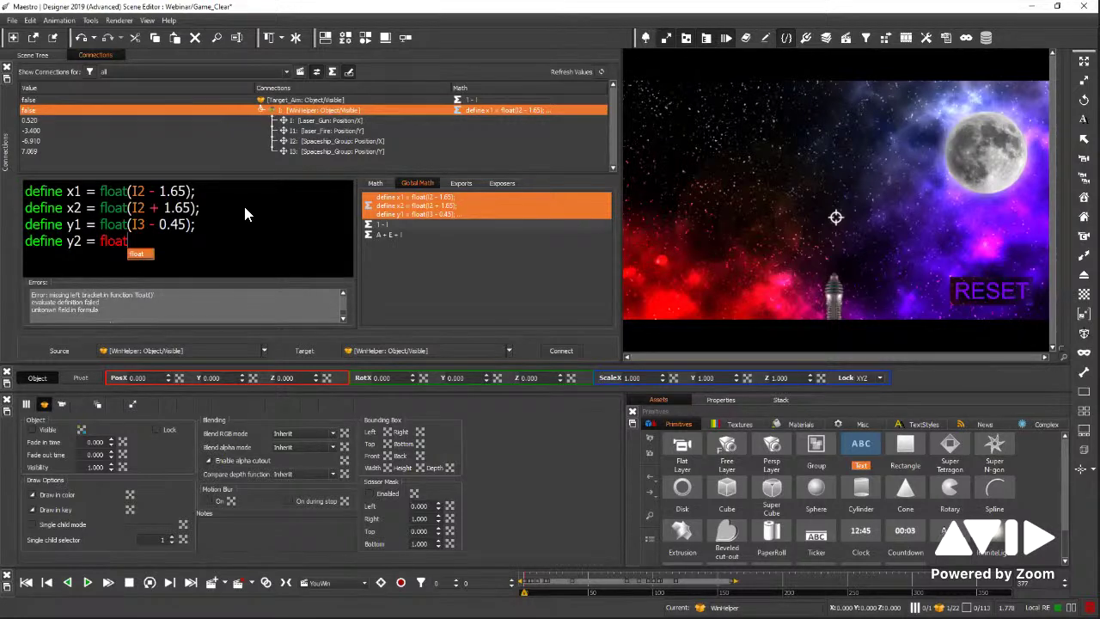
pyautogui.write('(I3 =')
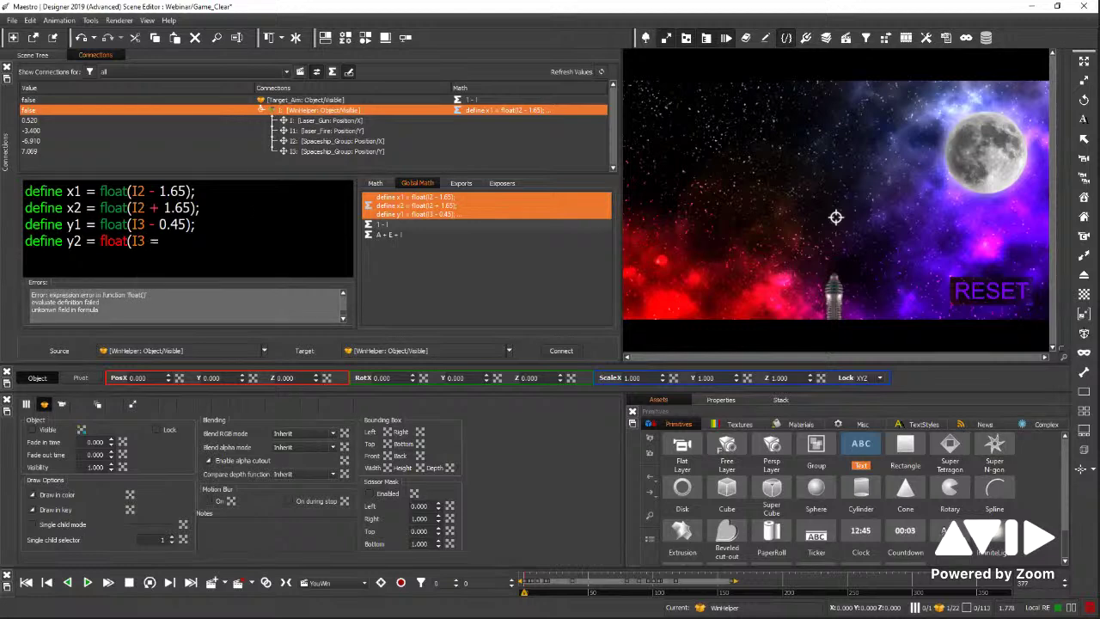
pyautogui.press('BackSpace')
pyautogui.write('+ 0.45);')
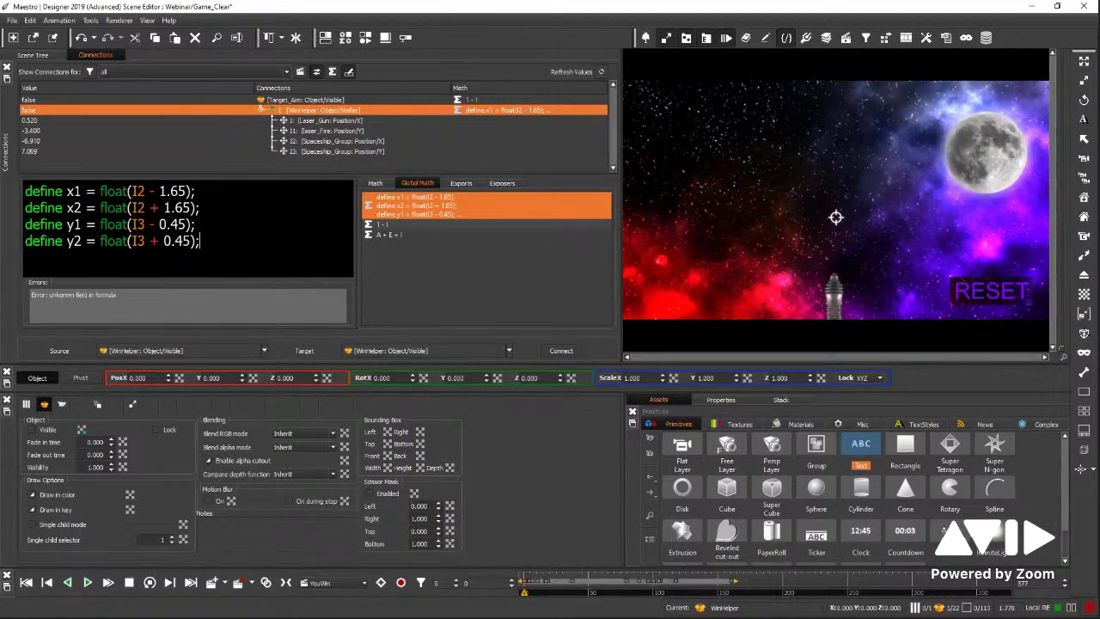
pyautogui.click(49, 53)
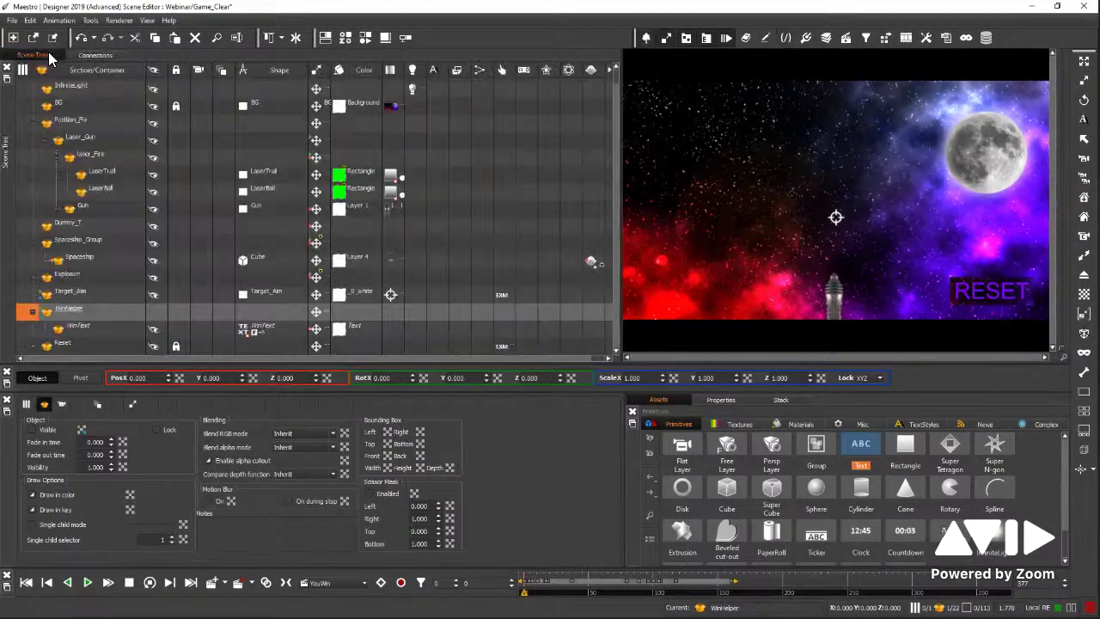
# Read the Transform position and scale of Position_Fix, Laser_Gun and Laser_Fire.
pyautogui.click(74, 121)
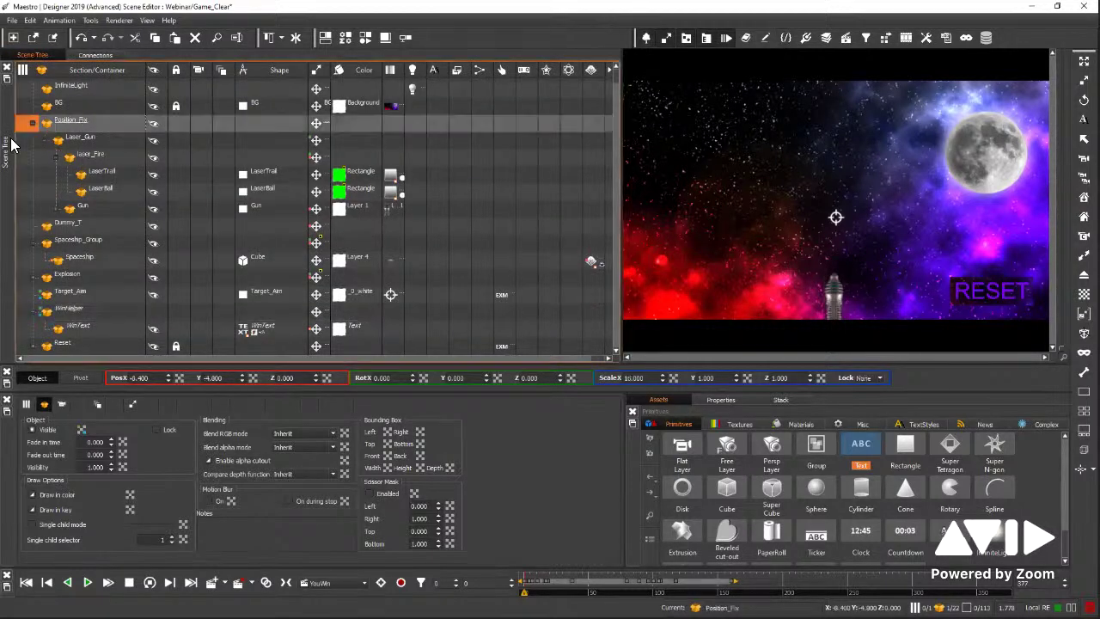
pyautogui.click(133, 403)
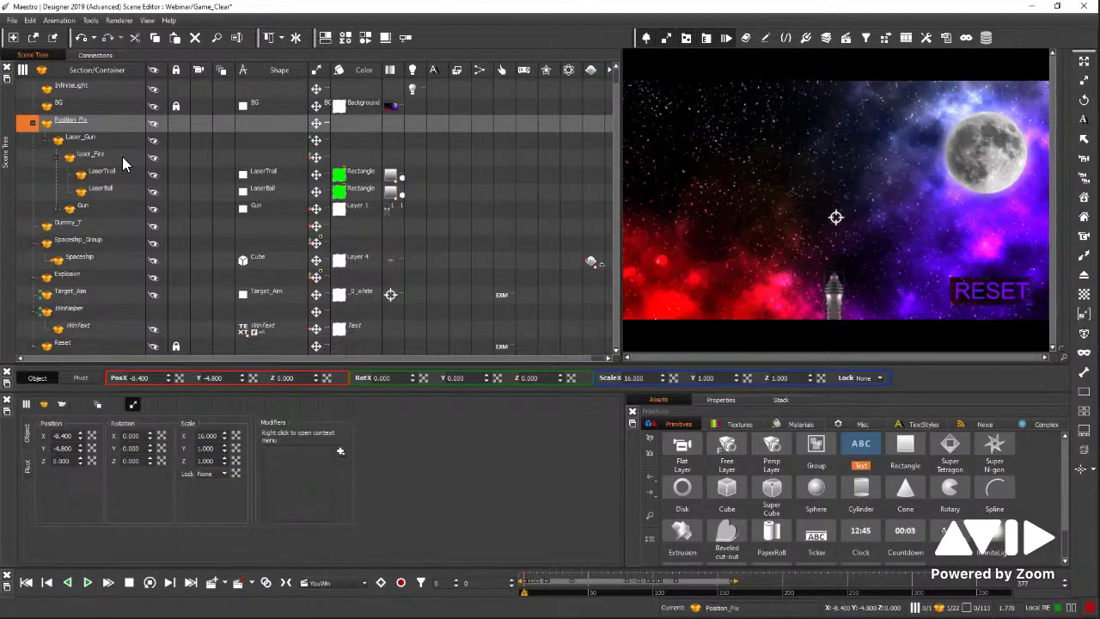
pyautogui.click(91, 136)
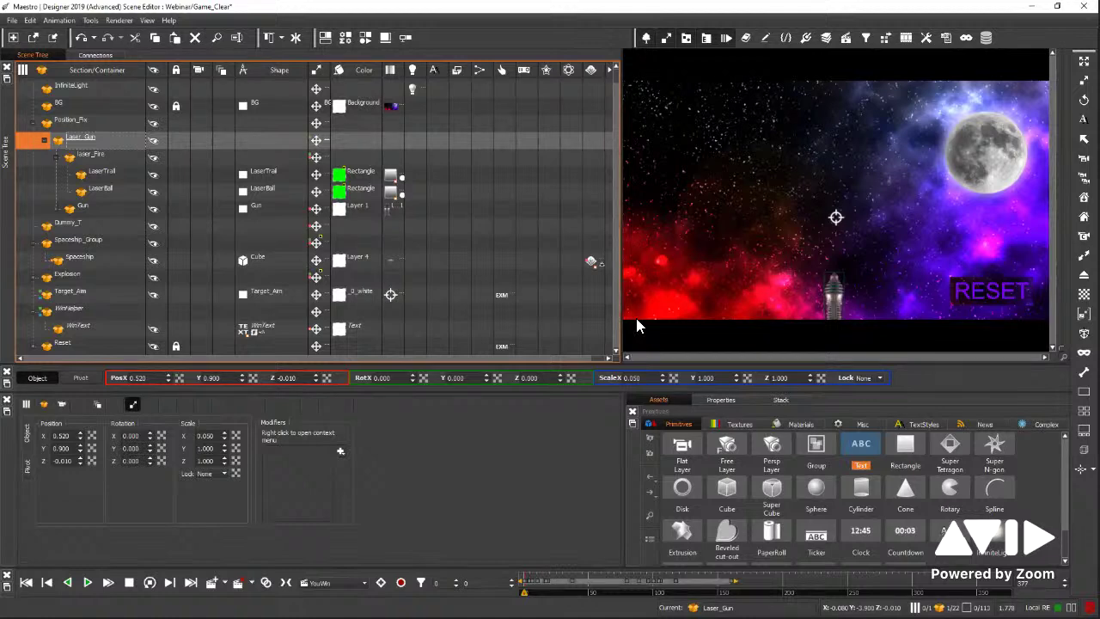
pyautogui.click(94, 155)
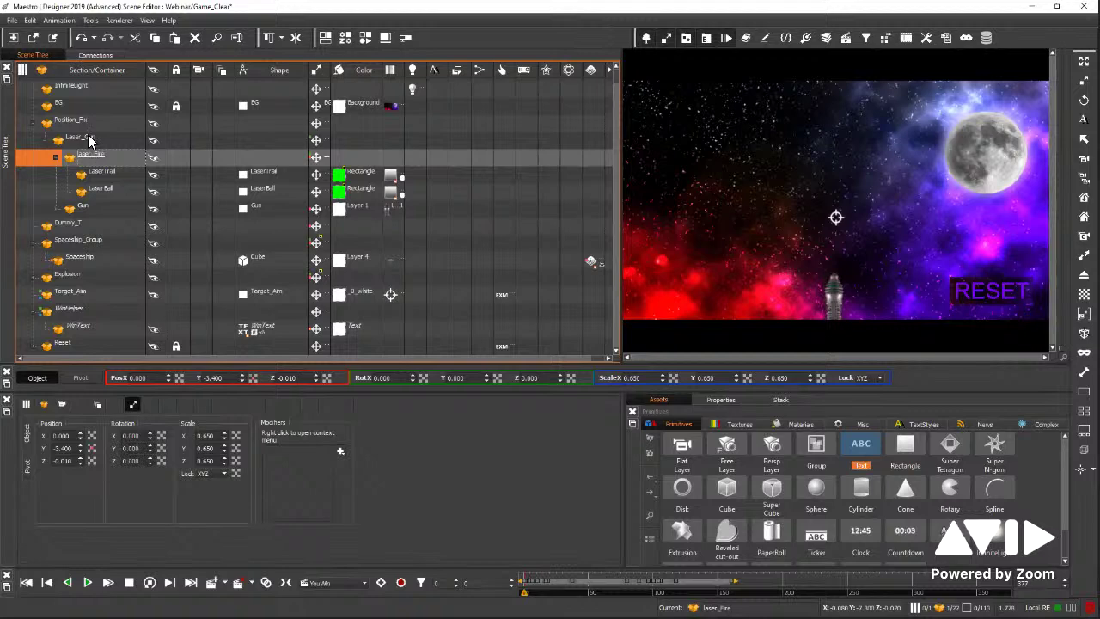
pyautogui.click(81, 136)
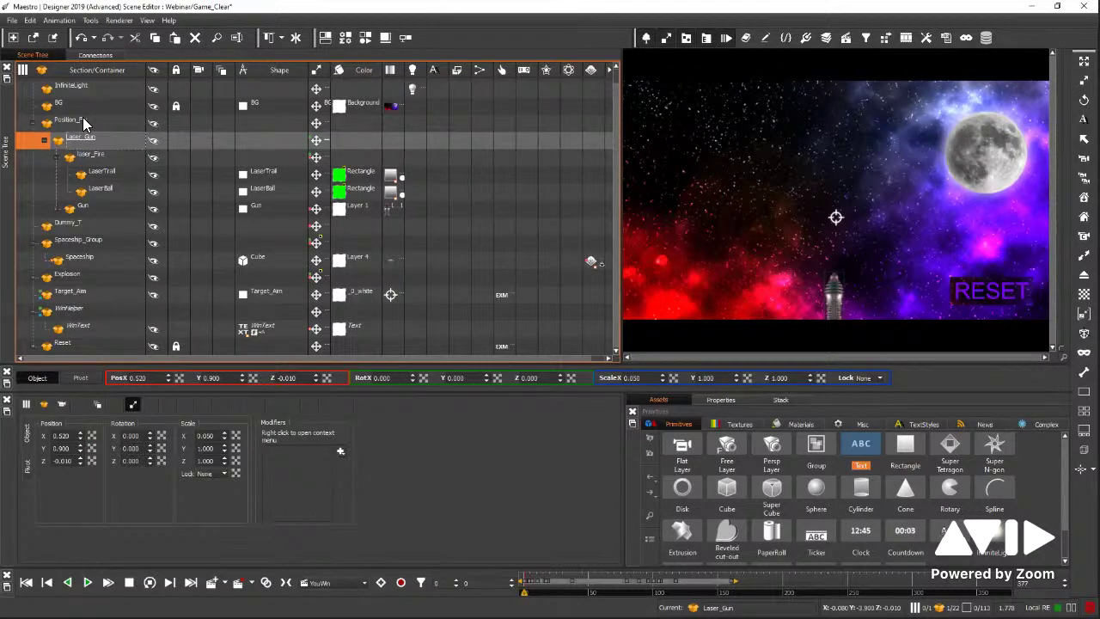
pyautogui.click(83, 118)
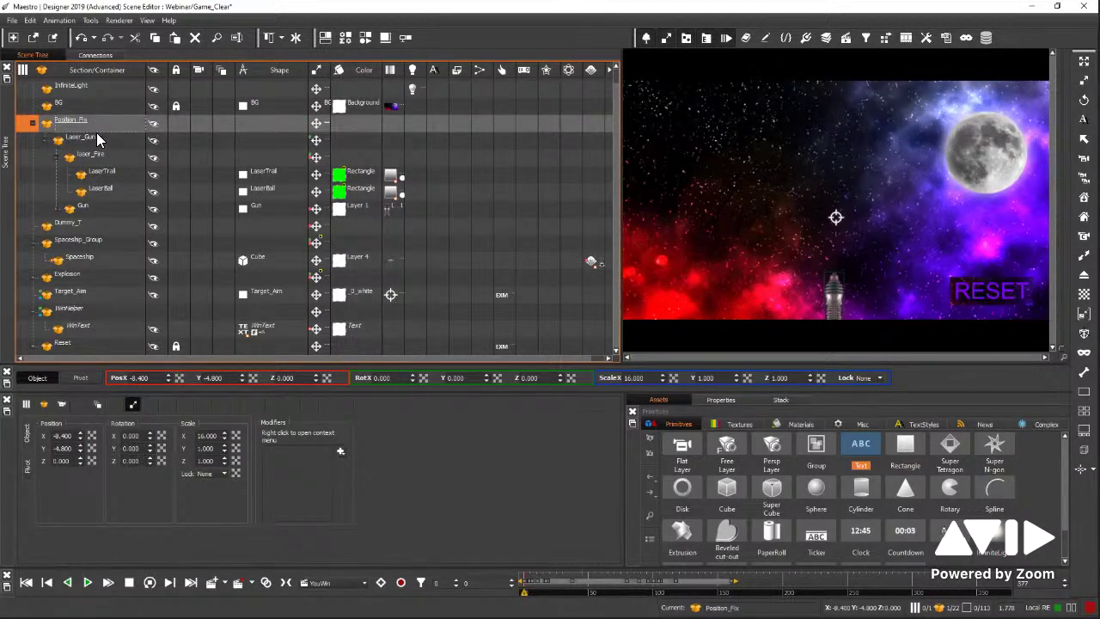
# Locate Laser_Gun in the scene preview, then go back to WinHelper's Connections view.
pyautogui.rightClick(677, 274)
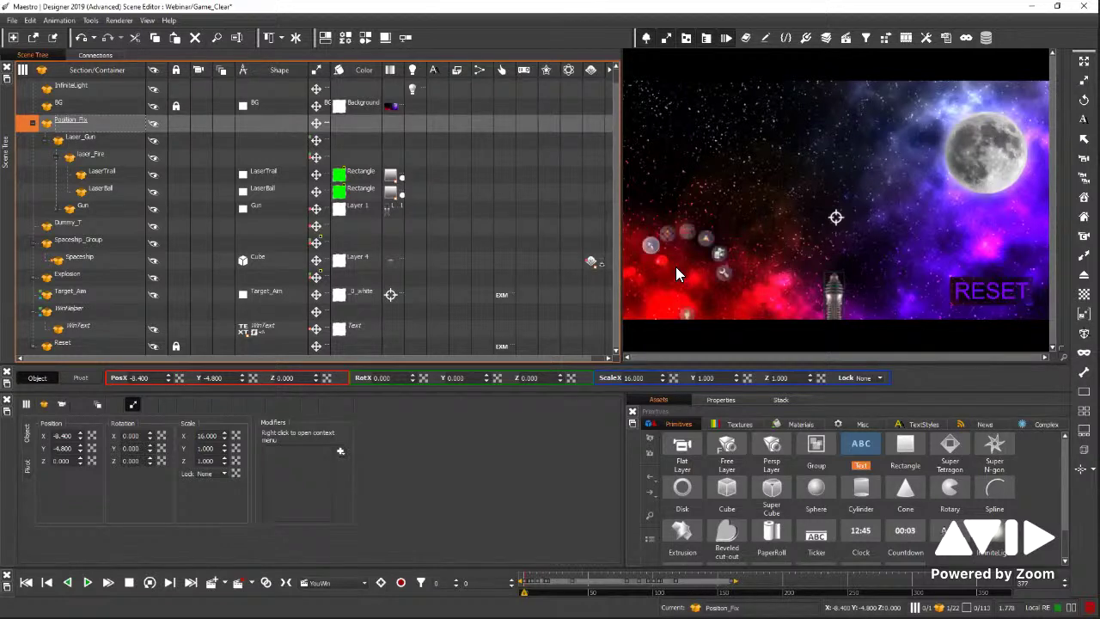
pyautogui.click(667, 232)
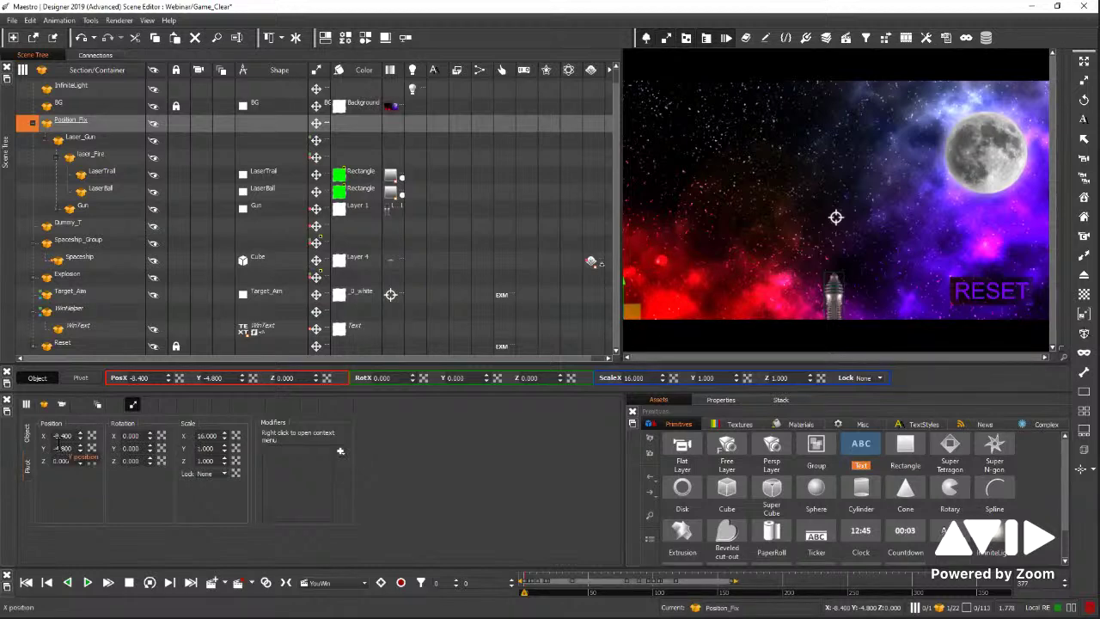
pyautogui.click(80, 140)
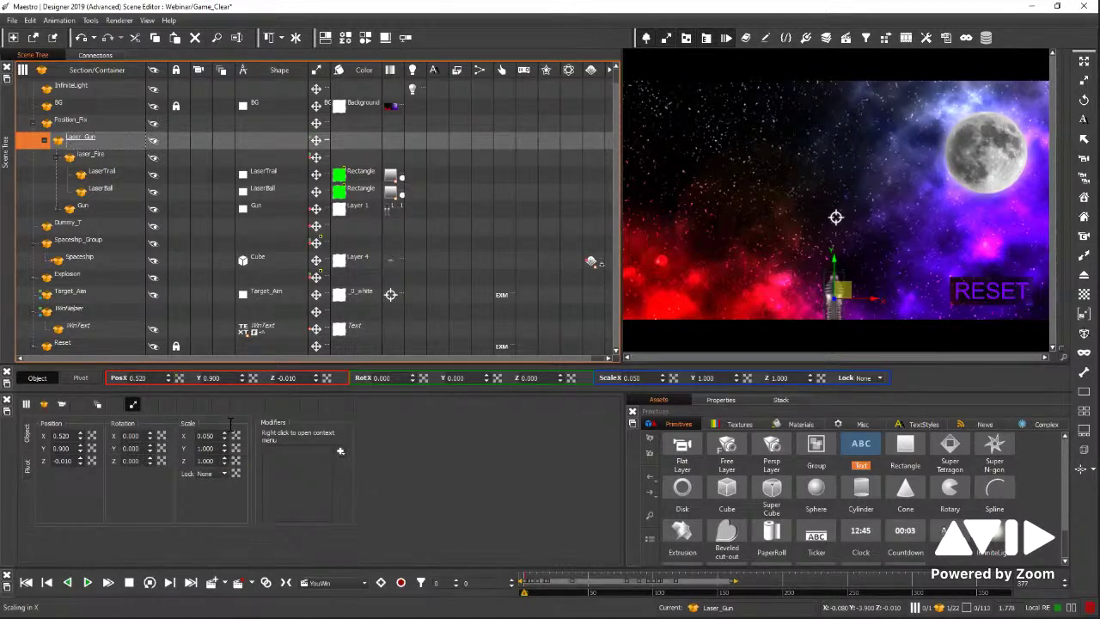
pyautogui.click(78, 123)
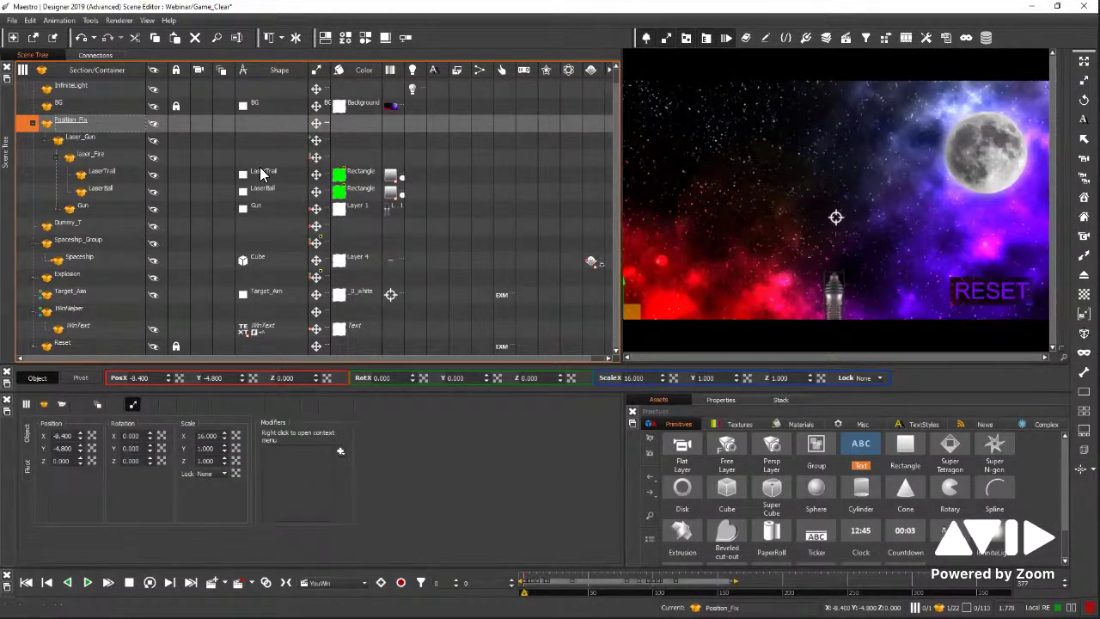
pyautogui.click(95, 55)
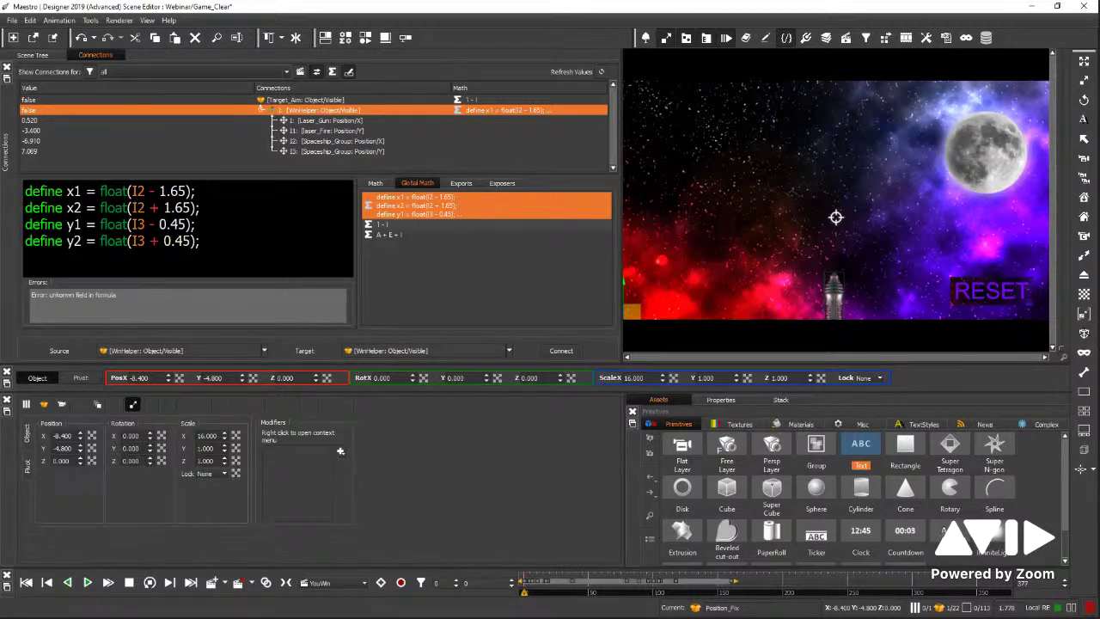
# Add define x = (I * 16 - 8.4); to WinHelper's global math.
pyautogui.write('define')
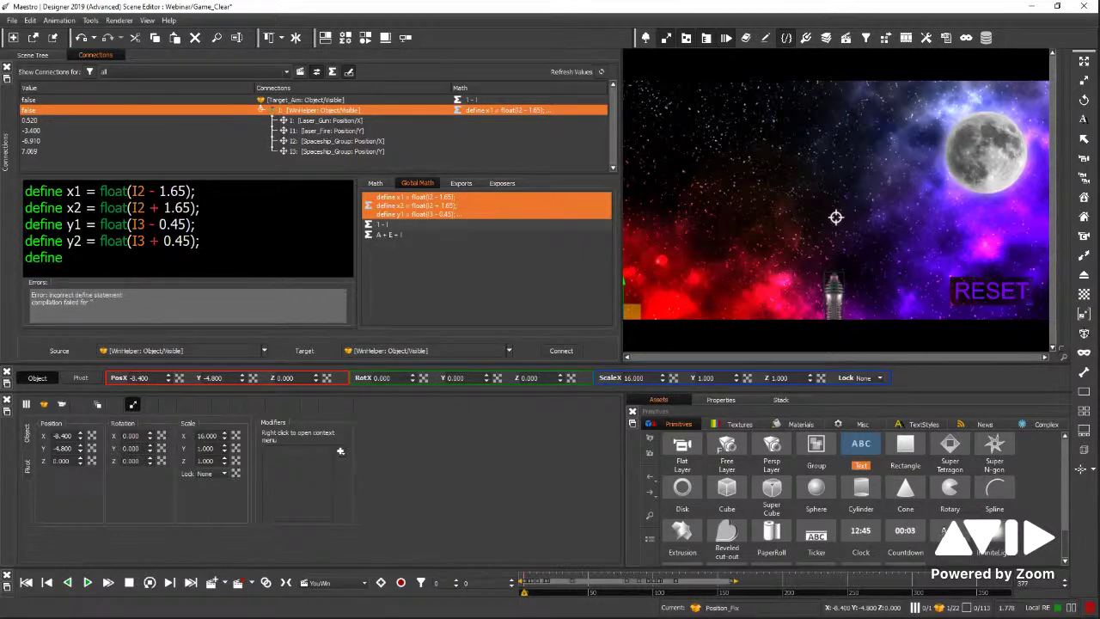
pyautogui.write(' x =')
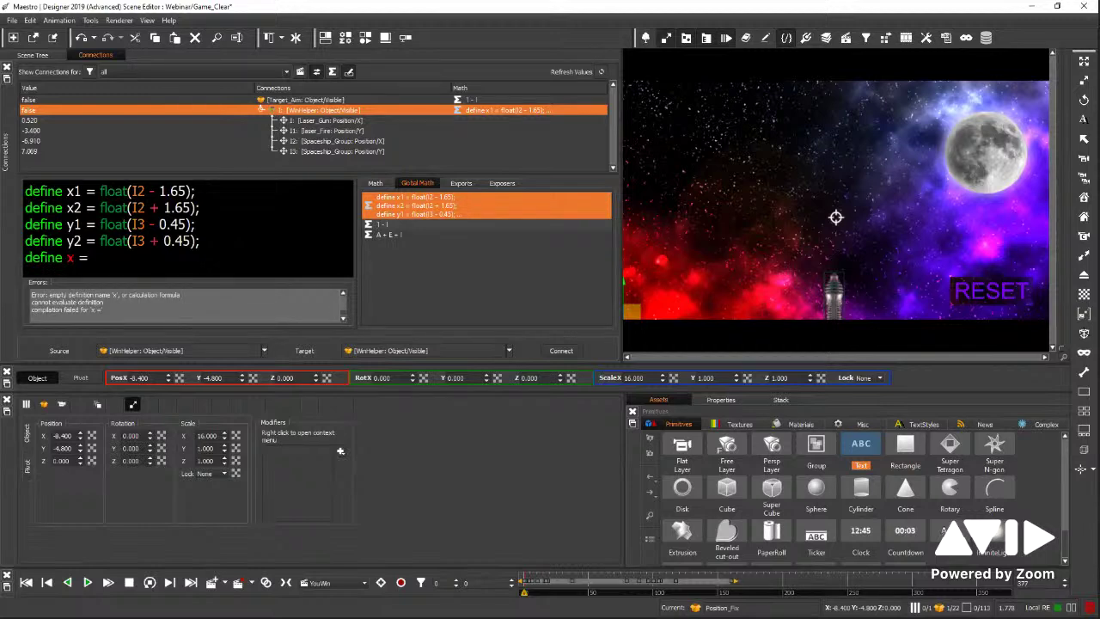
pyautogui.write(' (I')
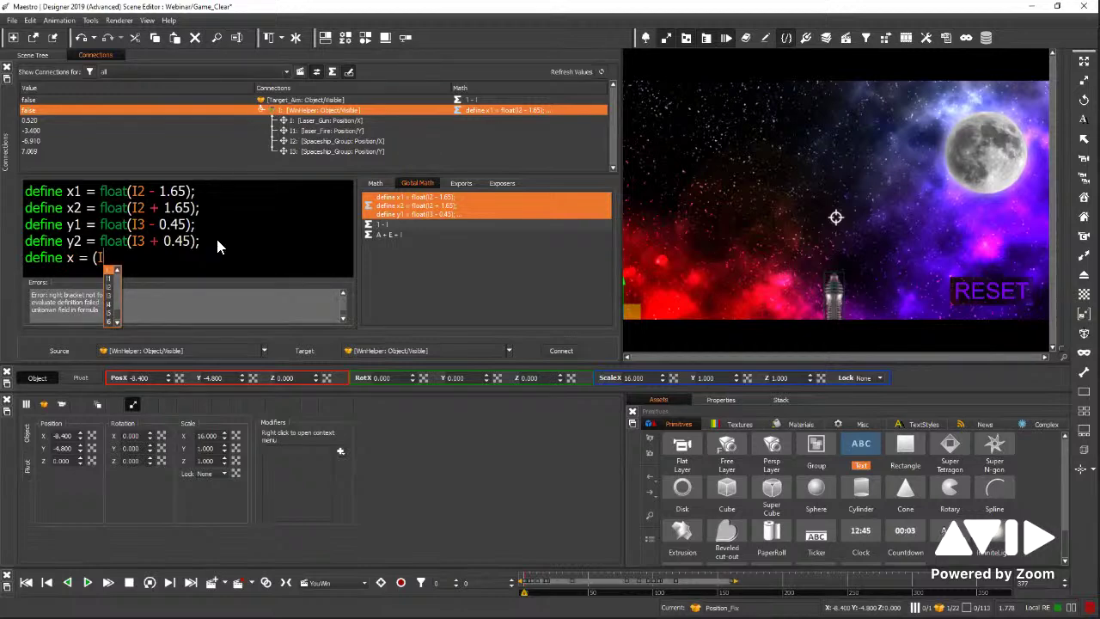
pyautogui.press('Escape')
pyautogui.write('*')
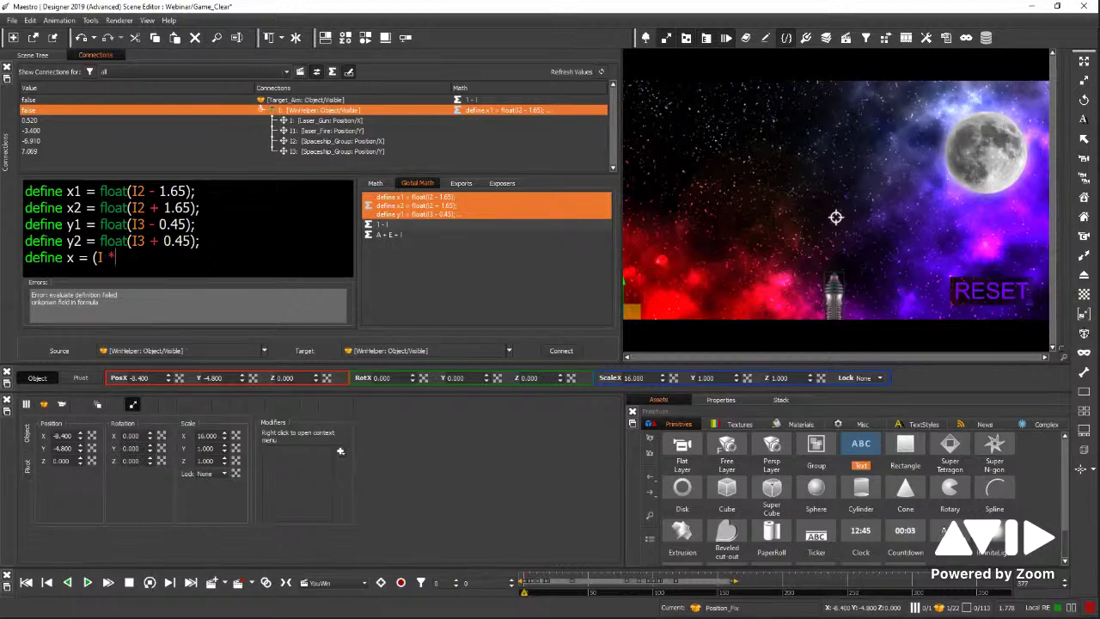
pyautogui.write(' 16')
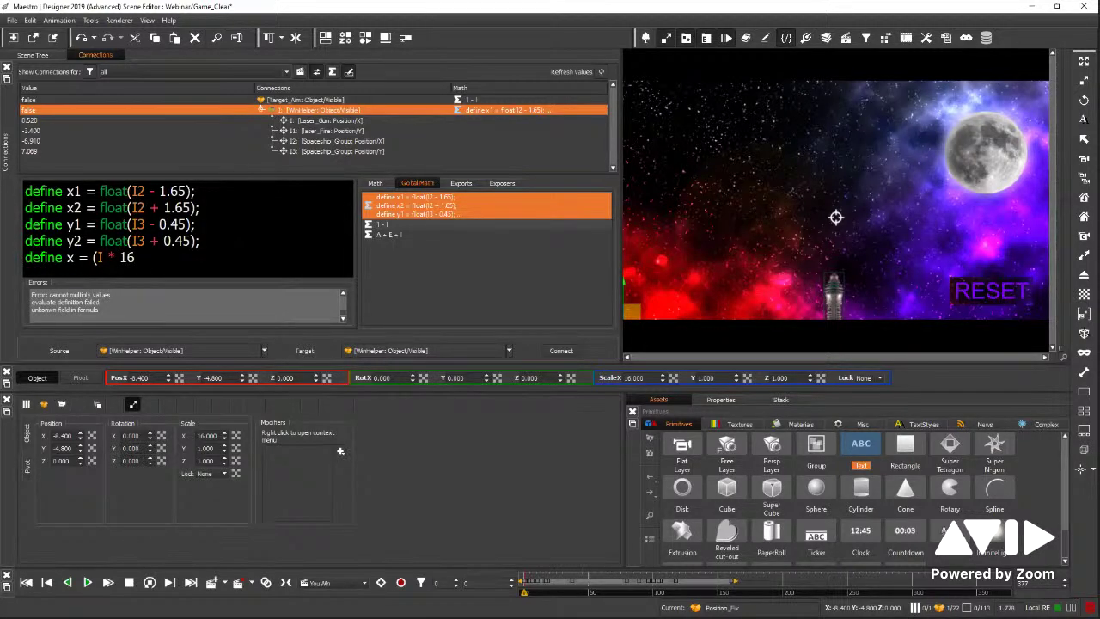
pyautogui.write(' - 8.4);')
pyautogui.press('Return')
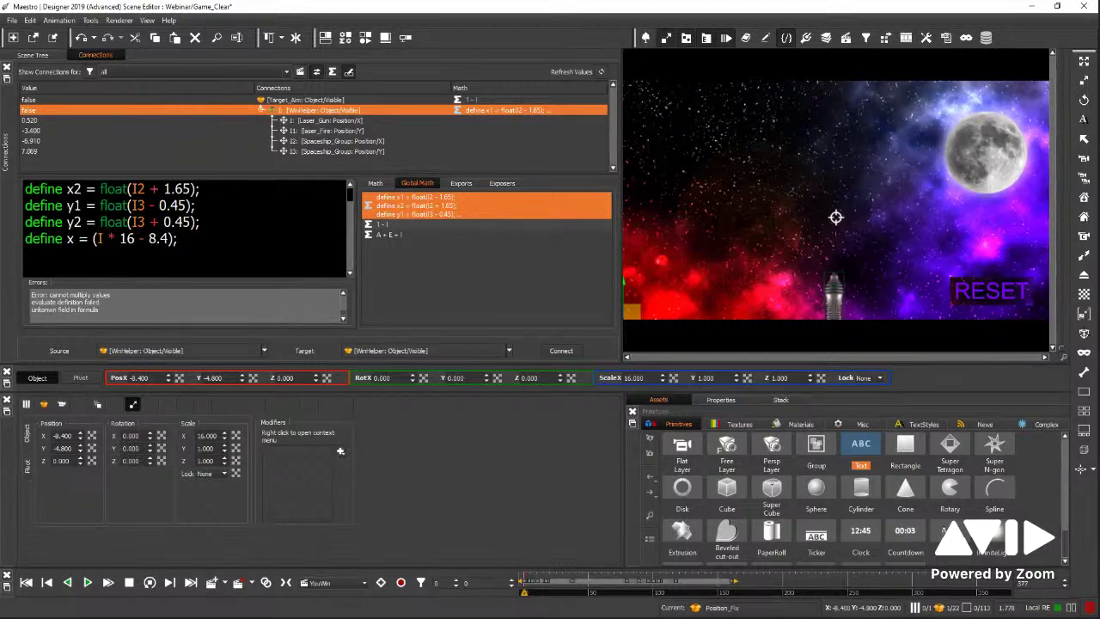
# Start a define y = line, then move the cursor back to the x expression's bracket.
pyautogui.write('def')
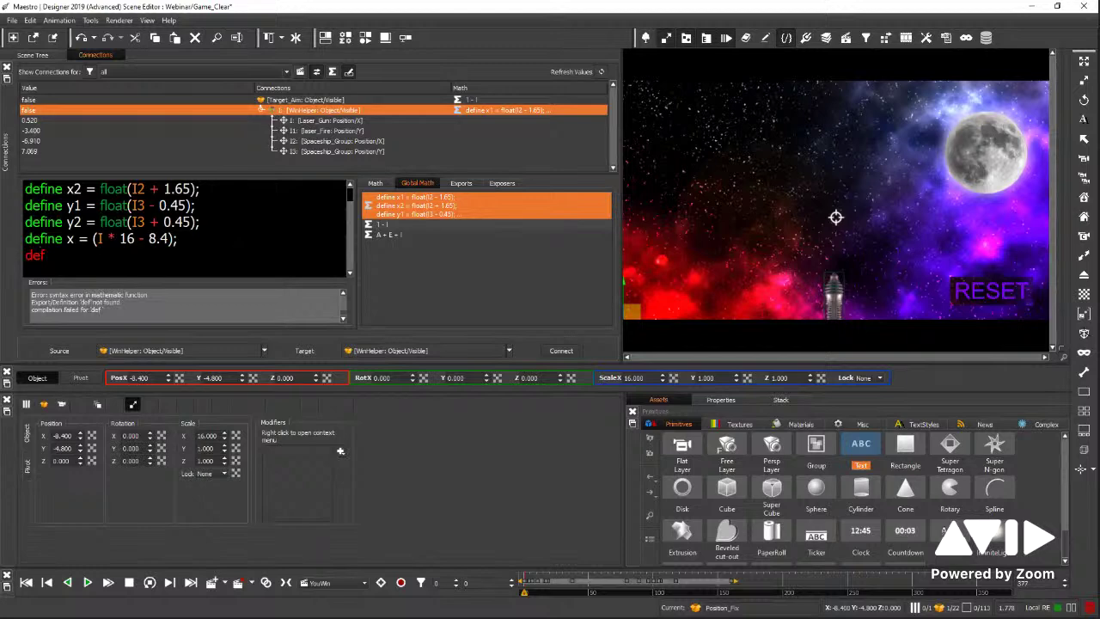
pyautogui.write('ine y')
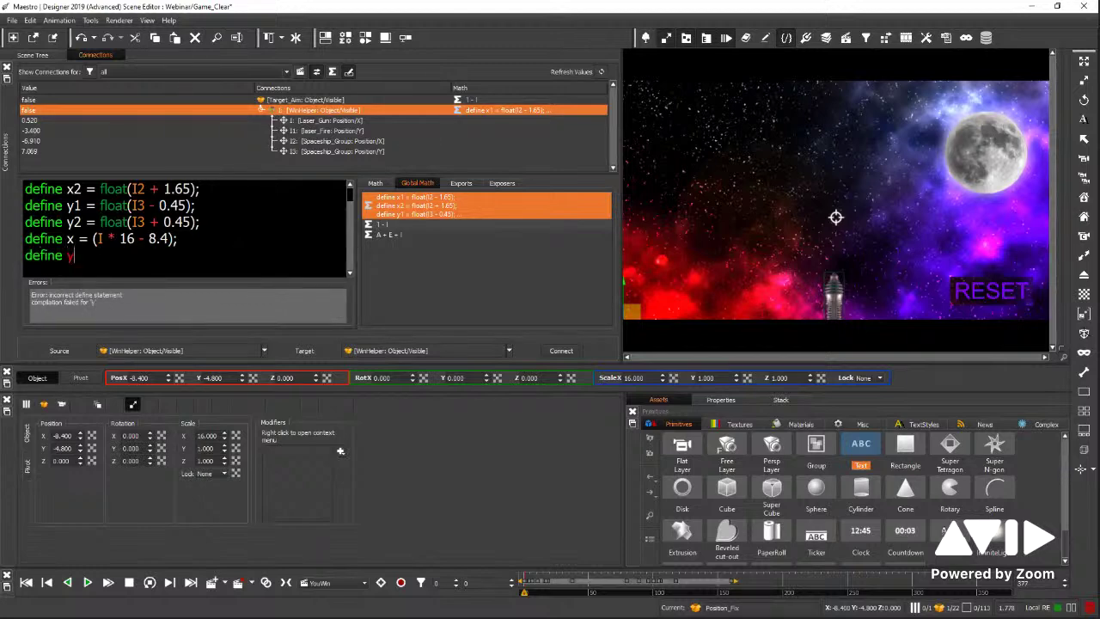
pyautogui.write(' =')
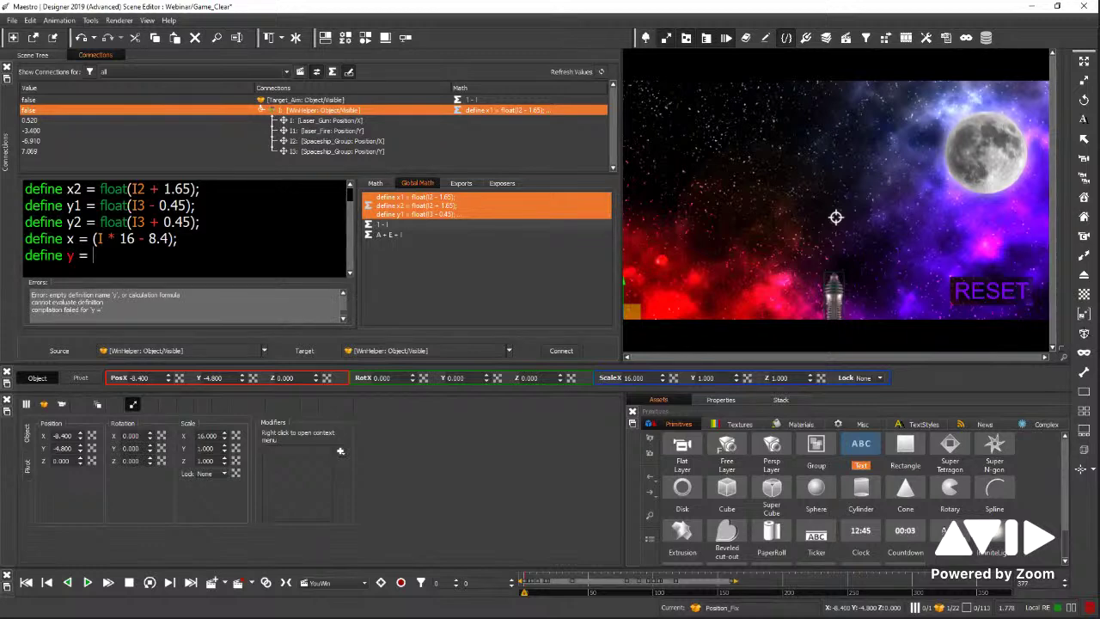
pyautogui.press('Up')
pyautogui.press('Left')
pyautogui.press('Right')
# Finish the y line with float(I1 / 2 - 1.5); and begin a fresh line below.
pyautogui.write('flo')
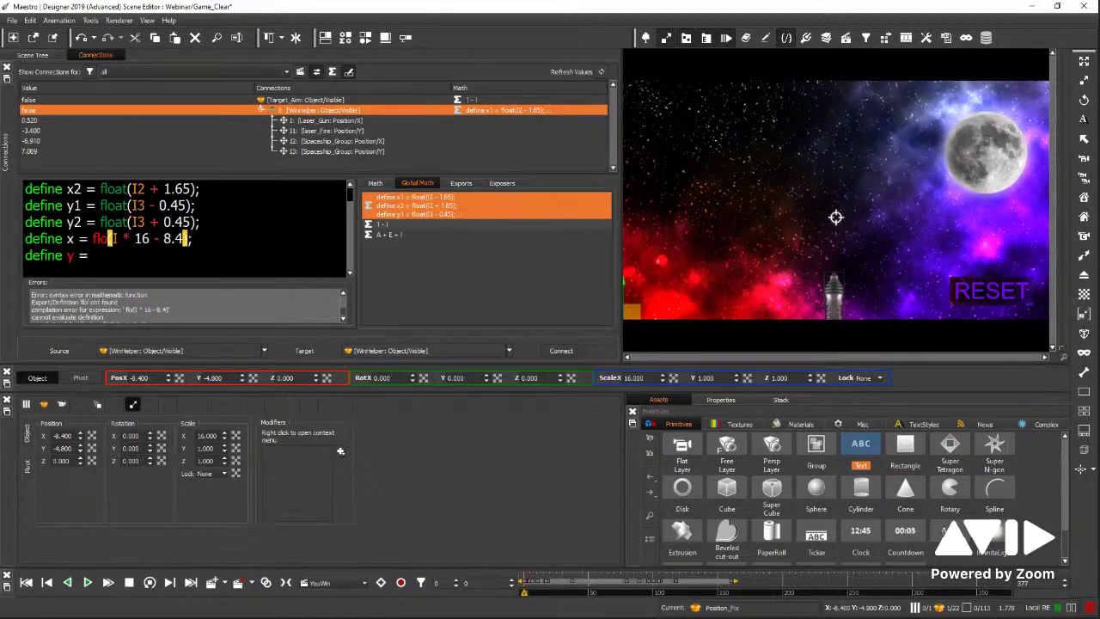
pyautogui.write('at')
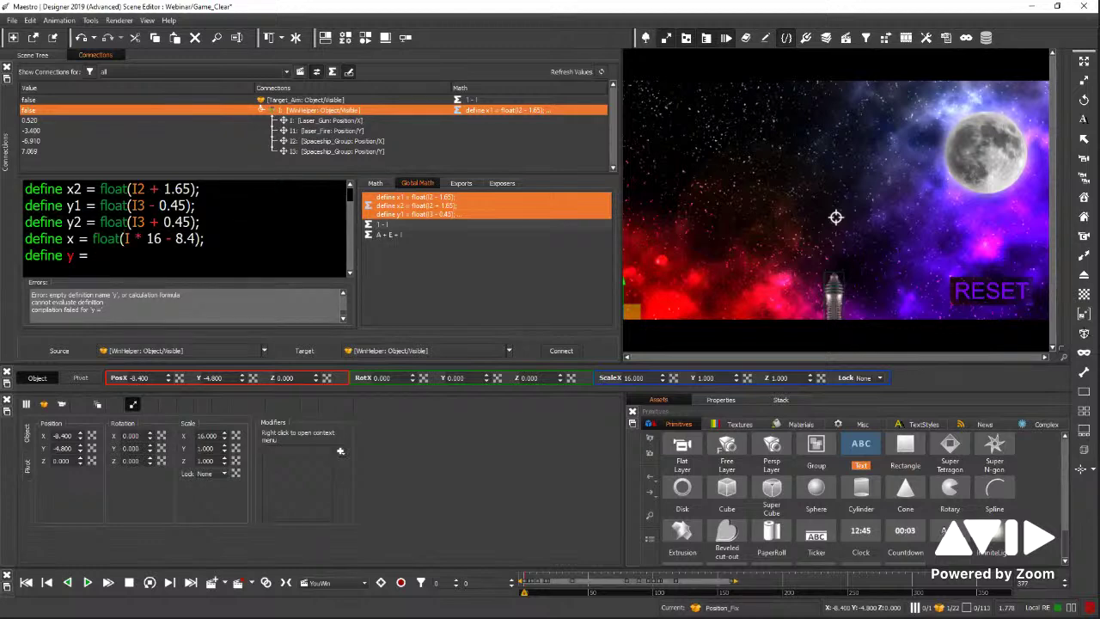
pyautogui.write('fo')
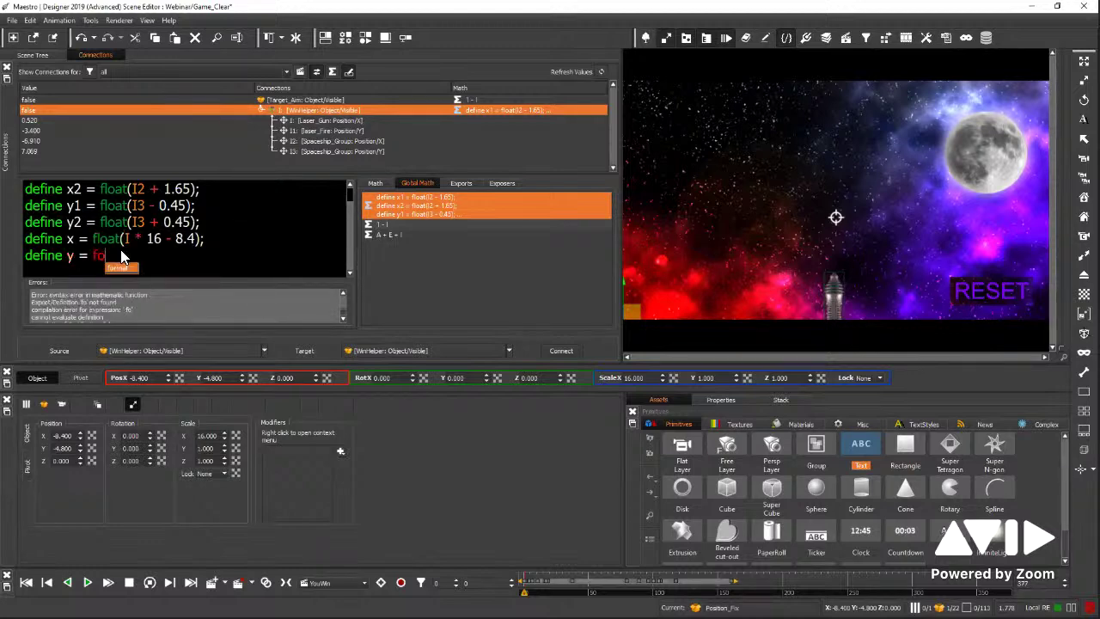
pyautogui.press('BackSpace')
pyautogui.write('l')
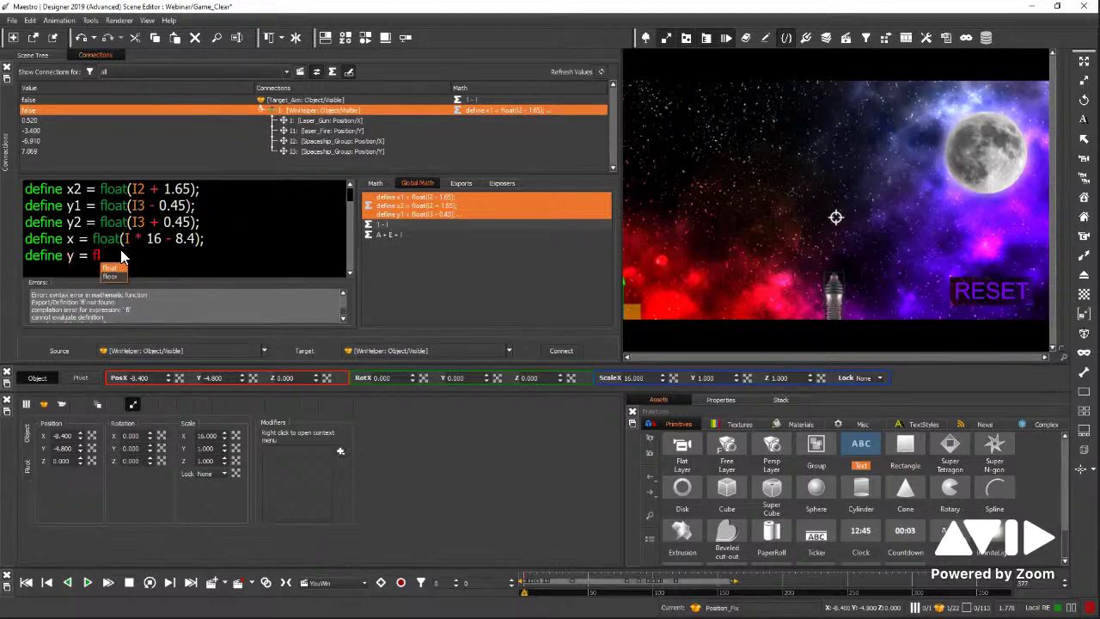
pyautogui.write('oat(')
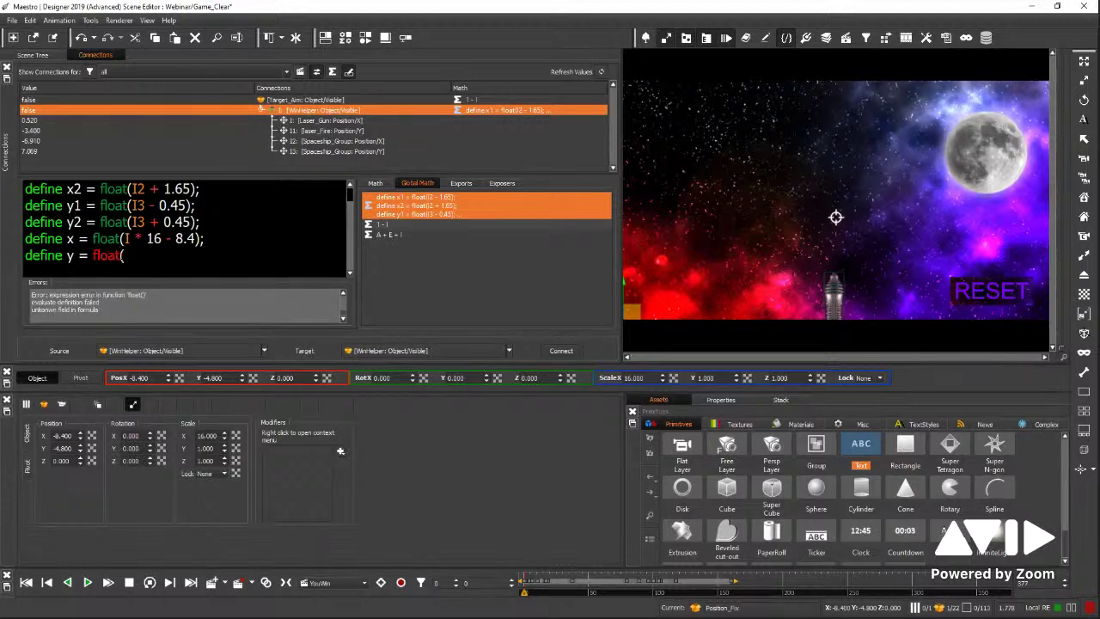
pyautogui.write('I')
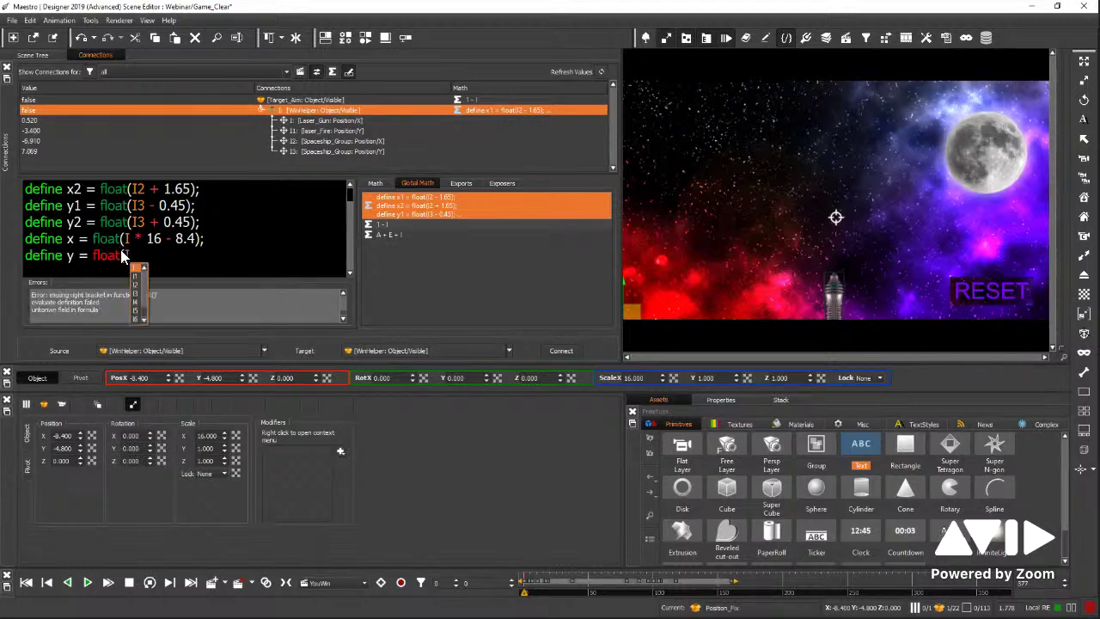
pyautogui.write('1')
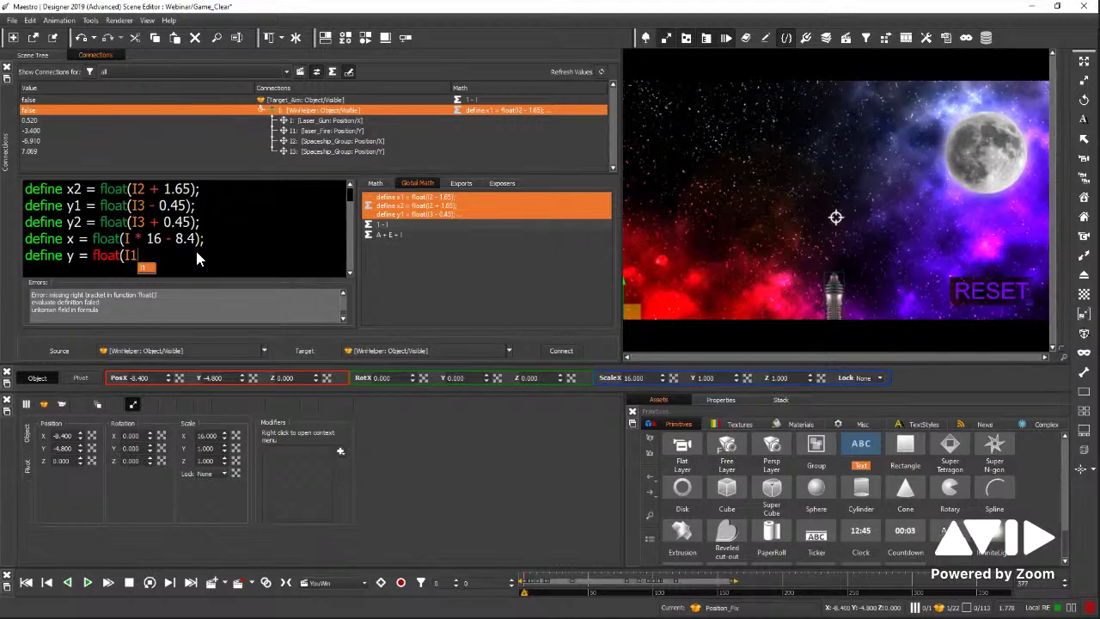
pyautogui.write('/')
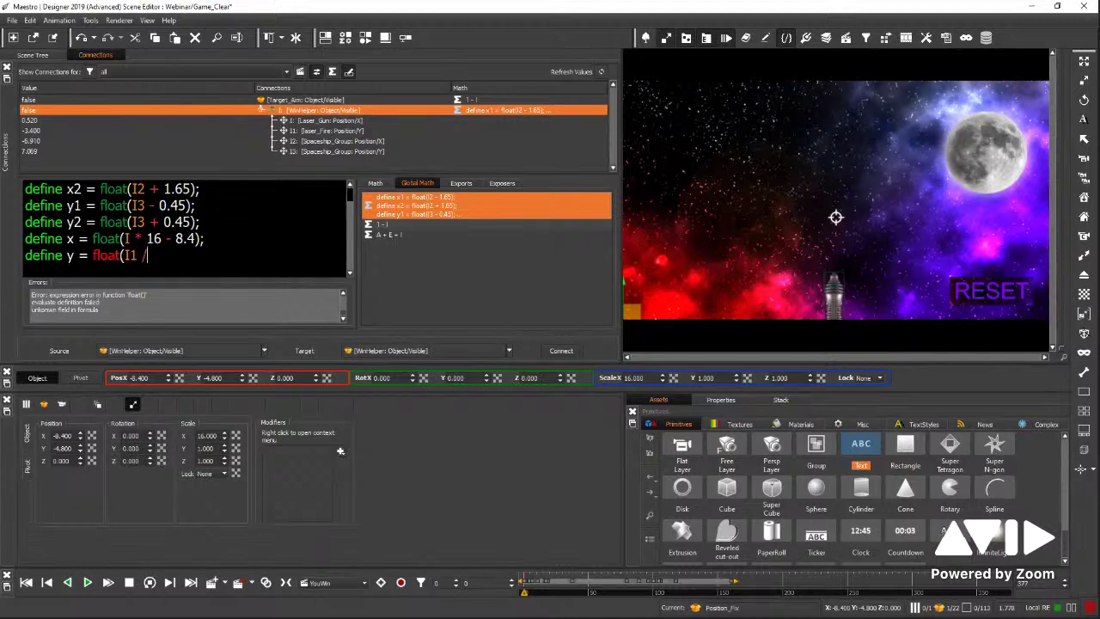
pyautogui.write(' 2 - 1.5)')
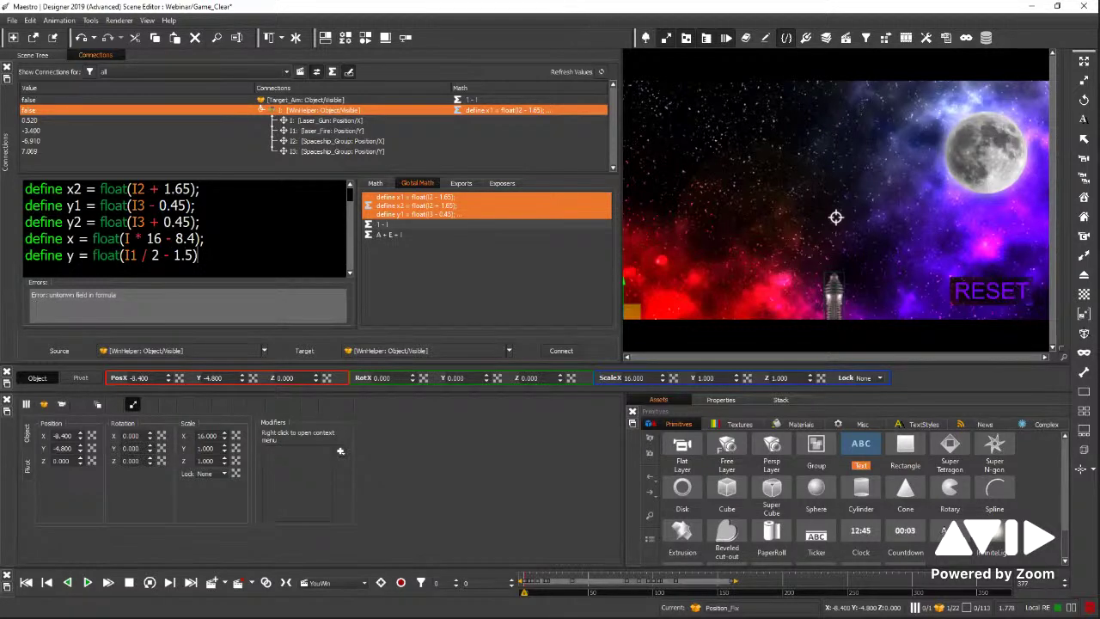
pyautogui.write(';')
pyautogui.press('Return')
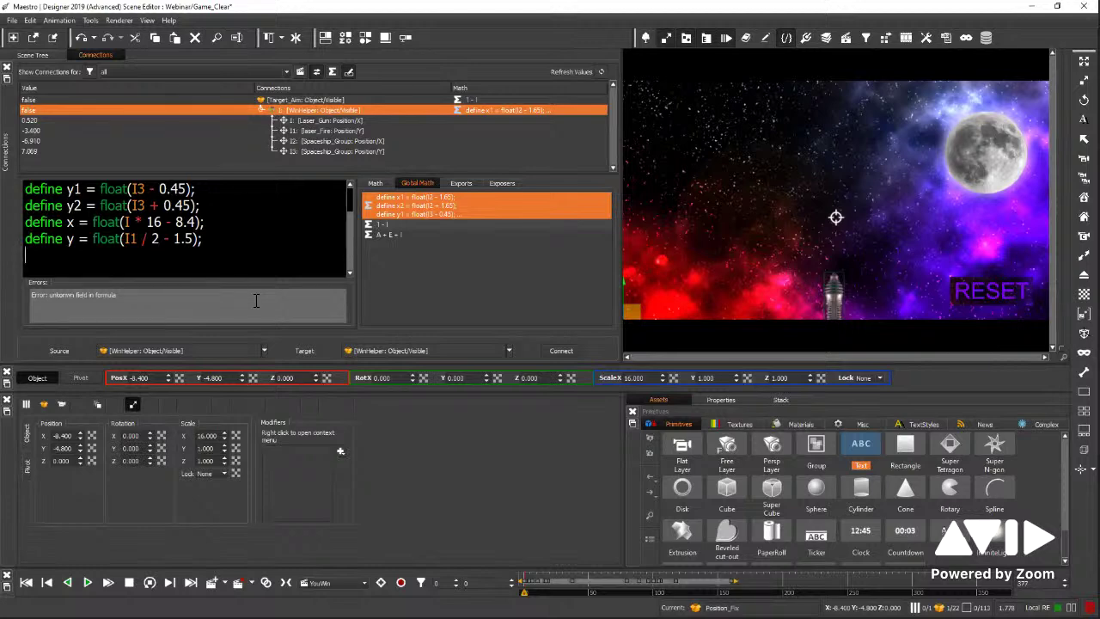
# On a new line, start the hit test with 'if(( I3 > -2.7) && (x >', fixing the threshold typo.
pyautogui.press('Return')
pyautogui.write('if(( I3')
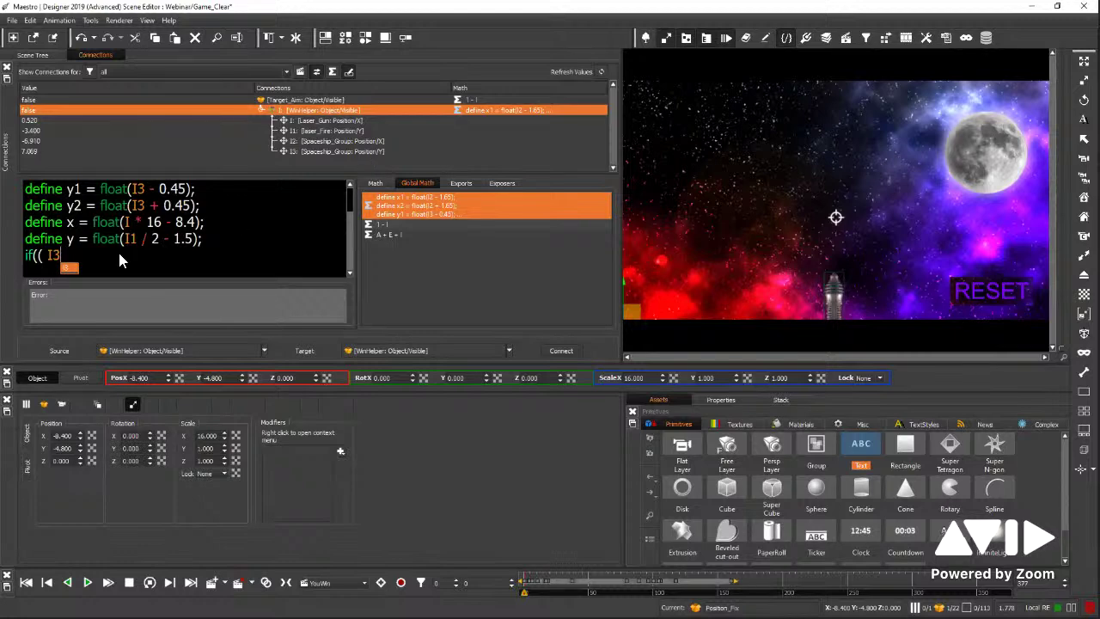
pyautogui.write('>')
pyautogui.write(' -.')
pyautogui.write('2')
pyautogui.press('BackSpace')
pyautogui.press('BackSpace')
pyautogui.write('2.7)')
pyautogui.write('&&')
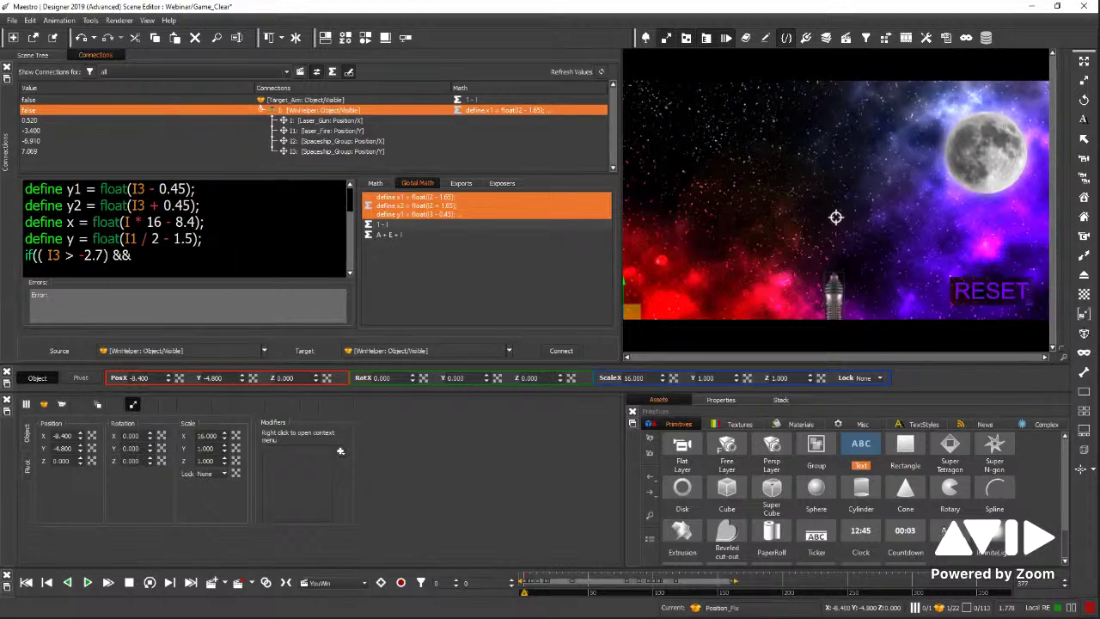
pyautogui.write('(x >+')
# Complete the condition with x >= x1, x <= x2, y >= y1, y <= y2, returning '1; else 0;'.
pyautogui.press('BackSpace')
pyautogui.write('= x1) && (x')
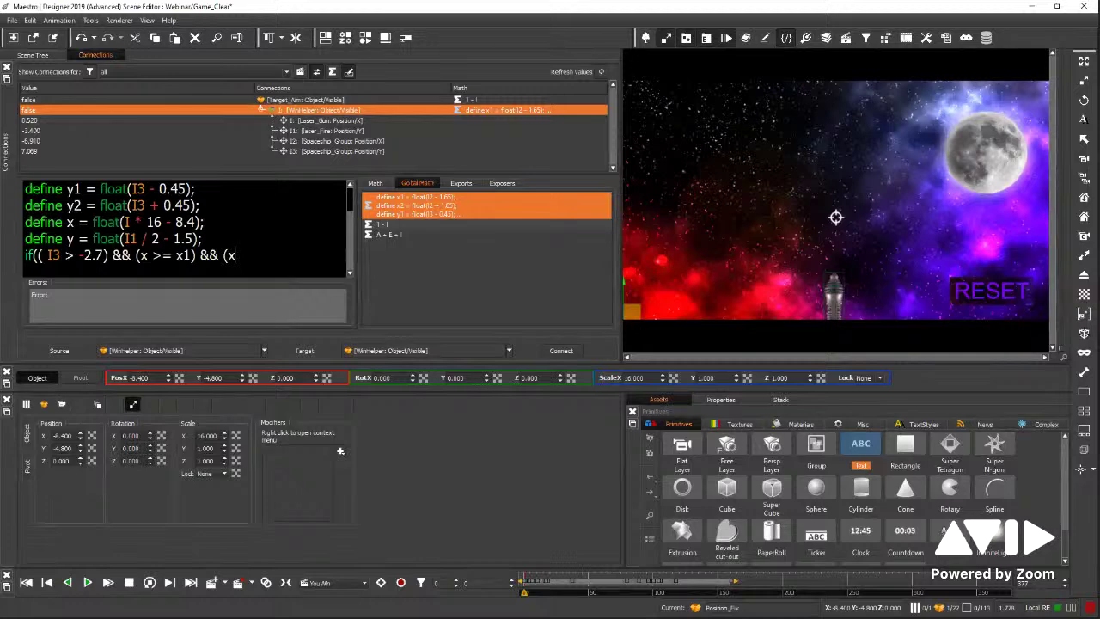
pyautogui.write('<= x2) && (y >=')
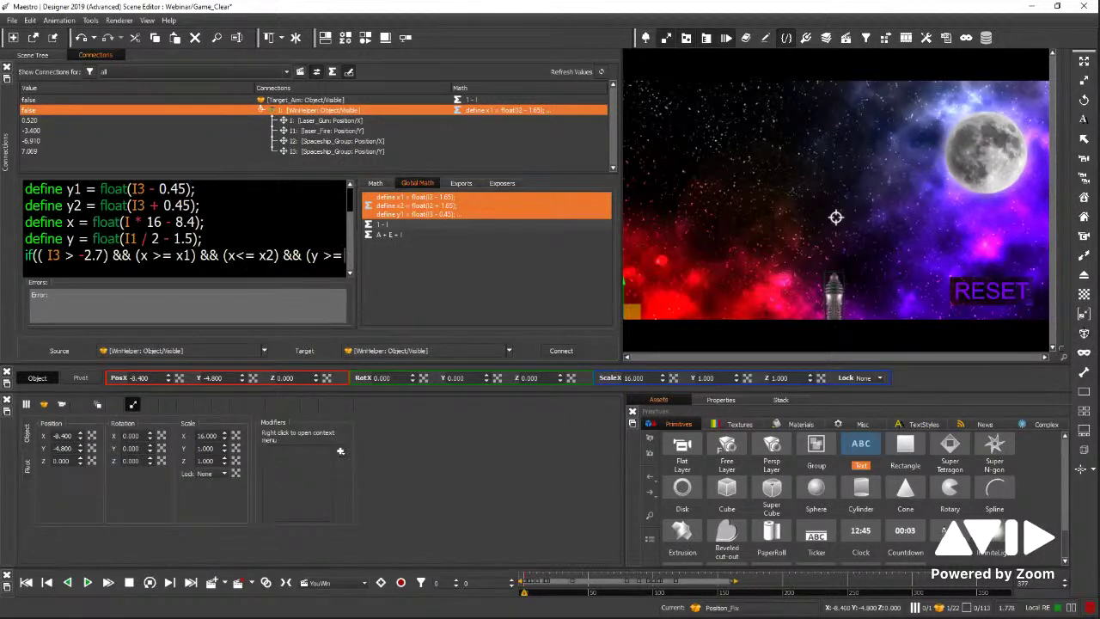
pyautogui.write(' y1')
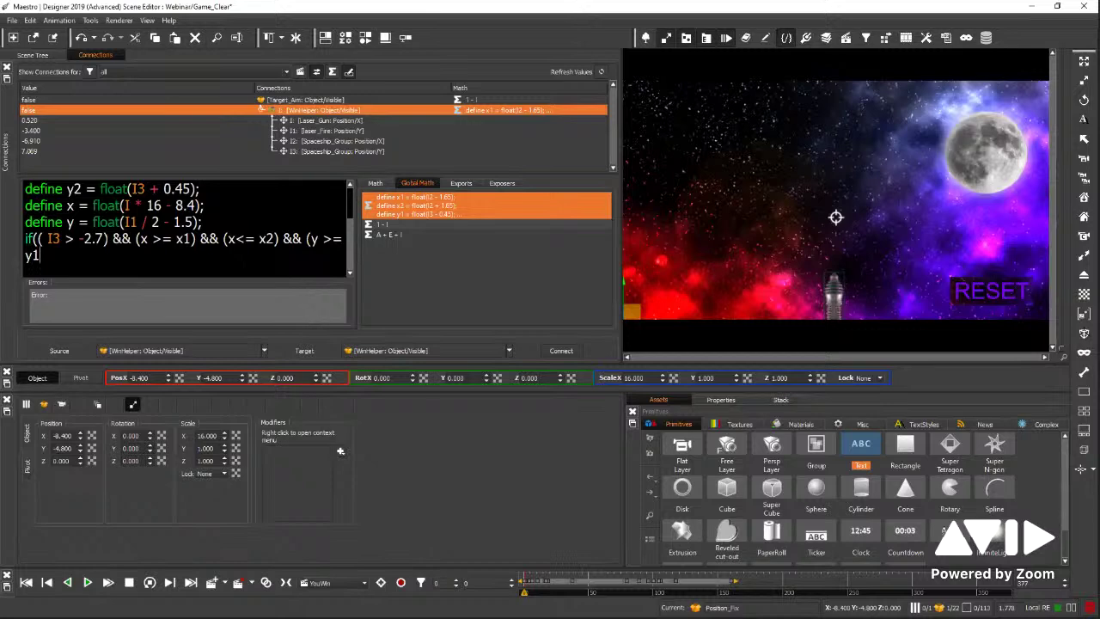
pyautogui.write(') && (y <= y2))')
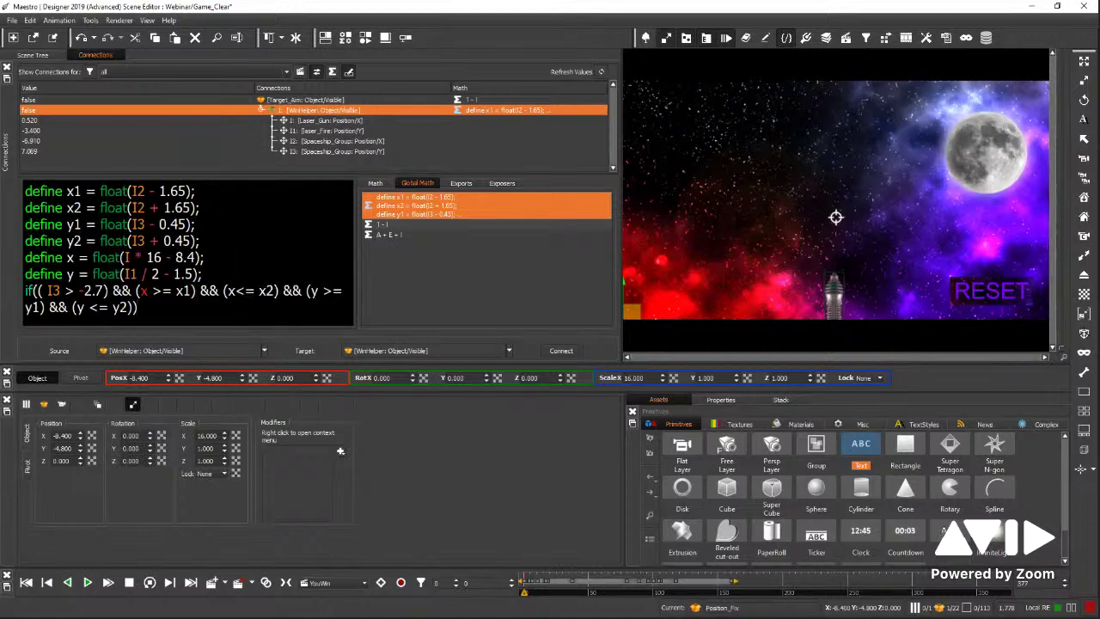
pyautogui.write(' 1; esl')
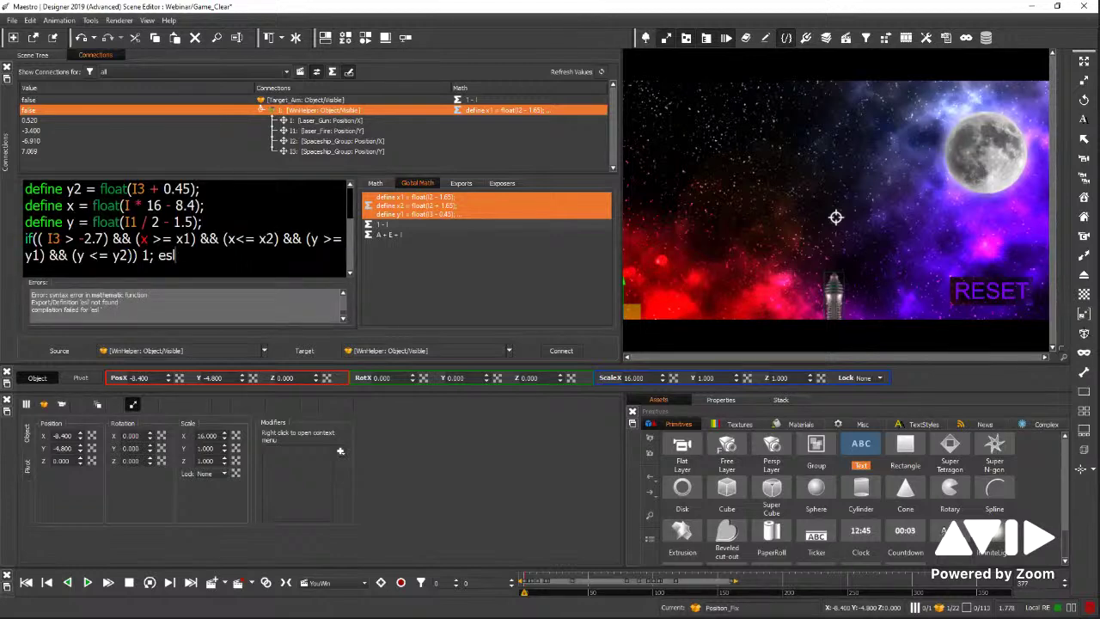
pyautogui.press('BackSpace')
pyautogui.press('BackSpace')
pyautogui.press('BackSpace')
pyautogui.press('BackSpace')
pyautogui.press('BackSpace')
pyautogui.write('lse 0;')
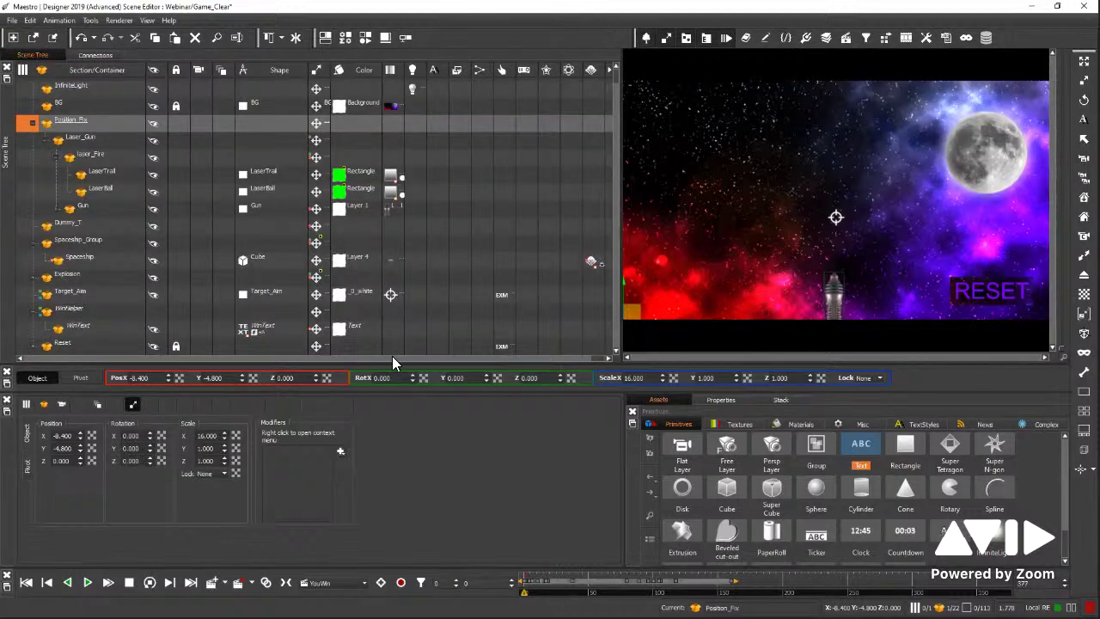
# Replace Target_Aim's existing interaction with a new External Manipulation interaction.
pyautogui.click(504, 295)
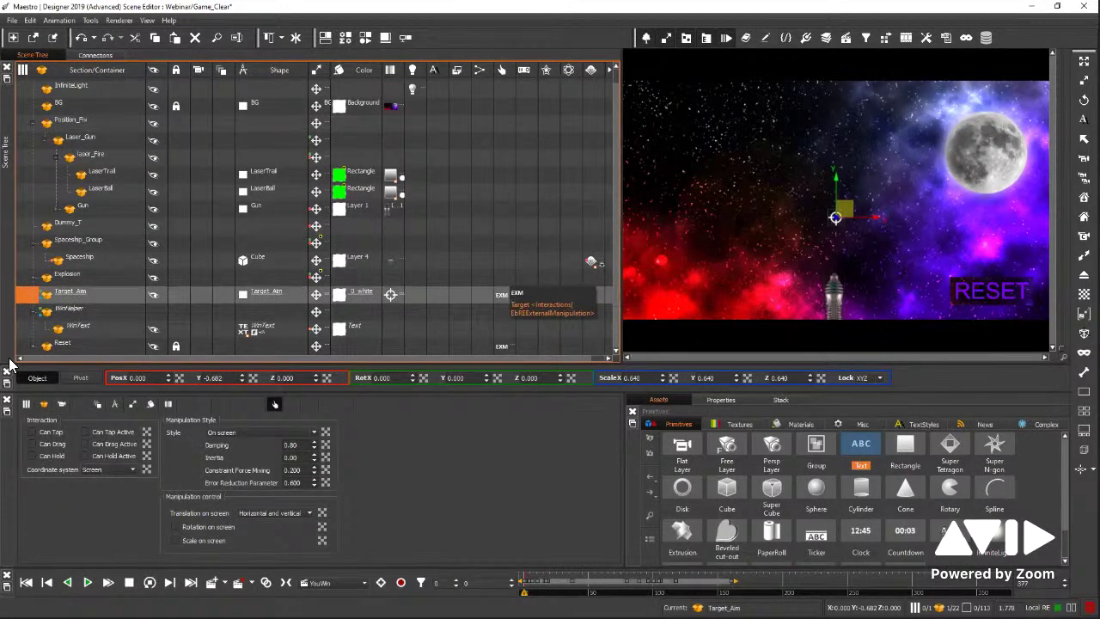
pyautogui.rightClick(505, 294)
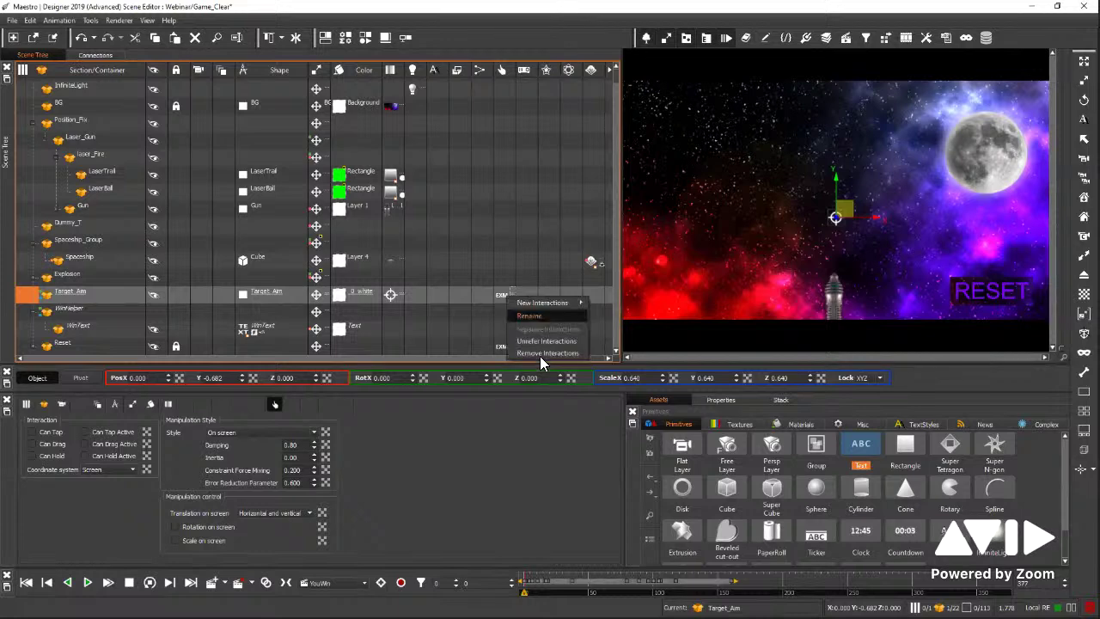
pyautogui.click(540, 347)
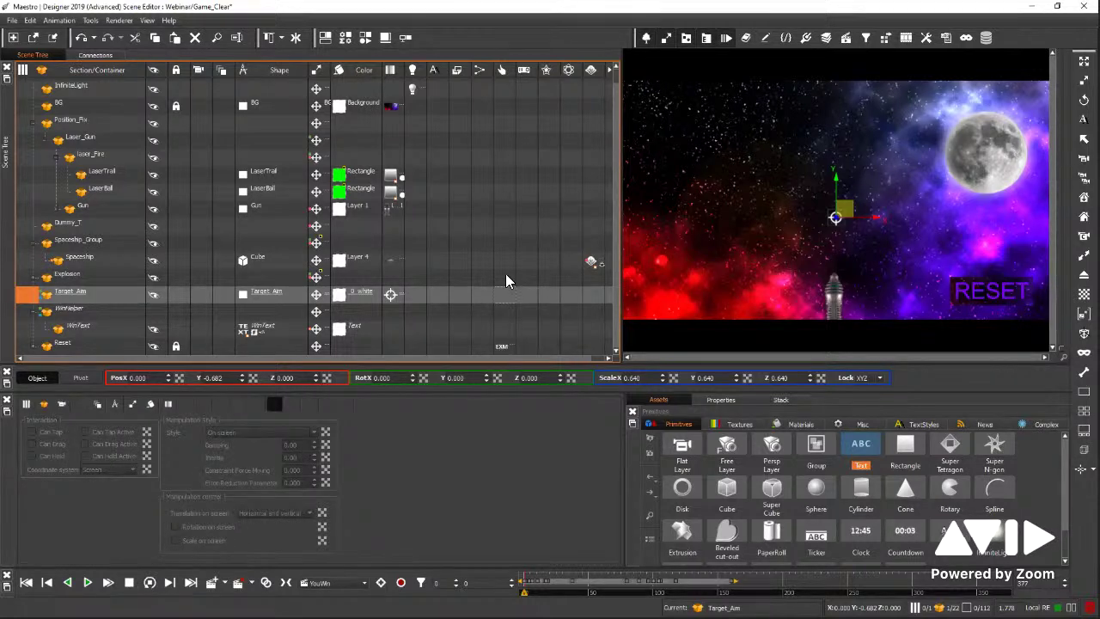
pyautogui.rightClick(505, 298)
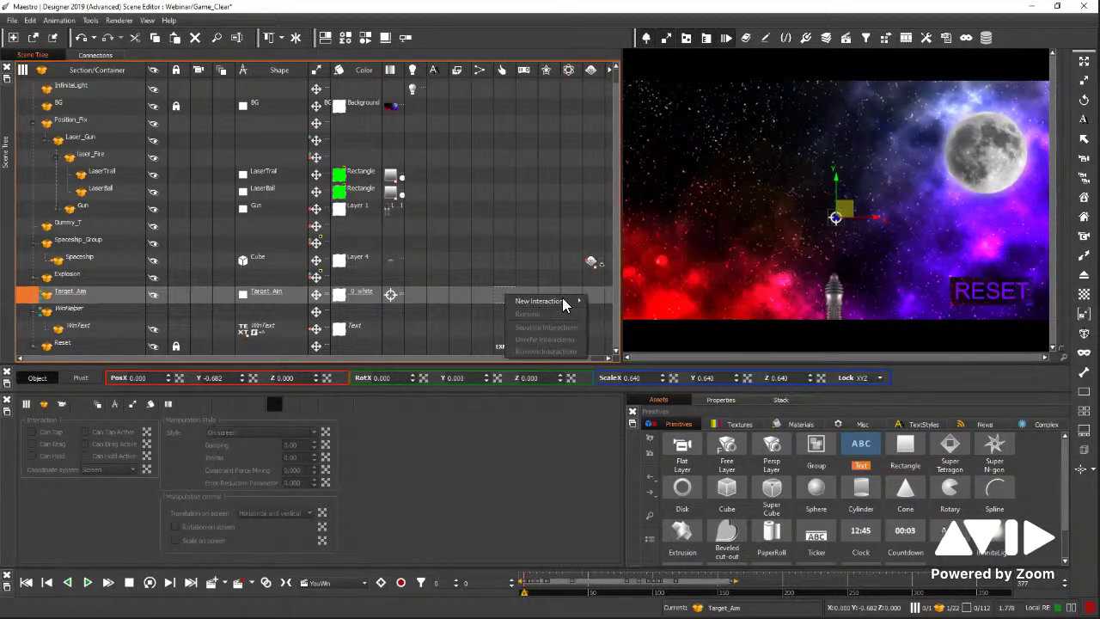
pyautogui.moveTo(562, 301)
pyautogui.click(632, 301)
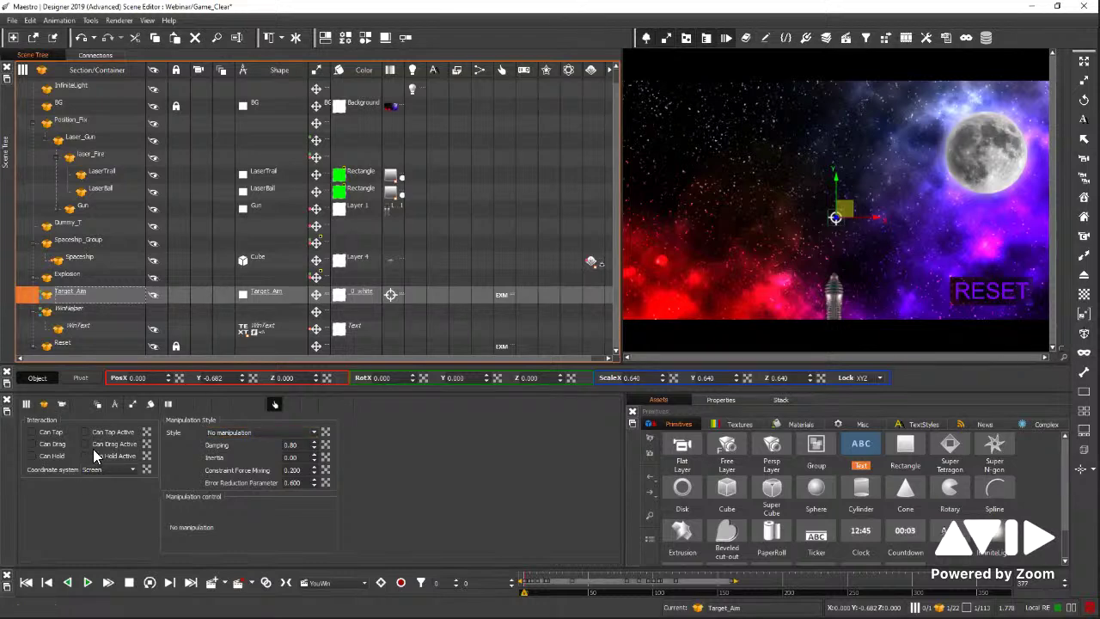
# Set manipulation style On screen with Horizontal and vertical translation, then select the Reset object.
pyautogui.click(282, 431)
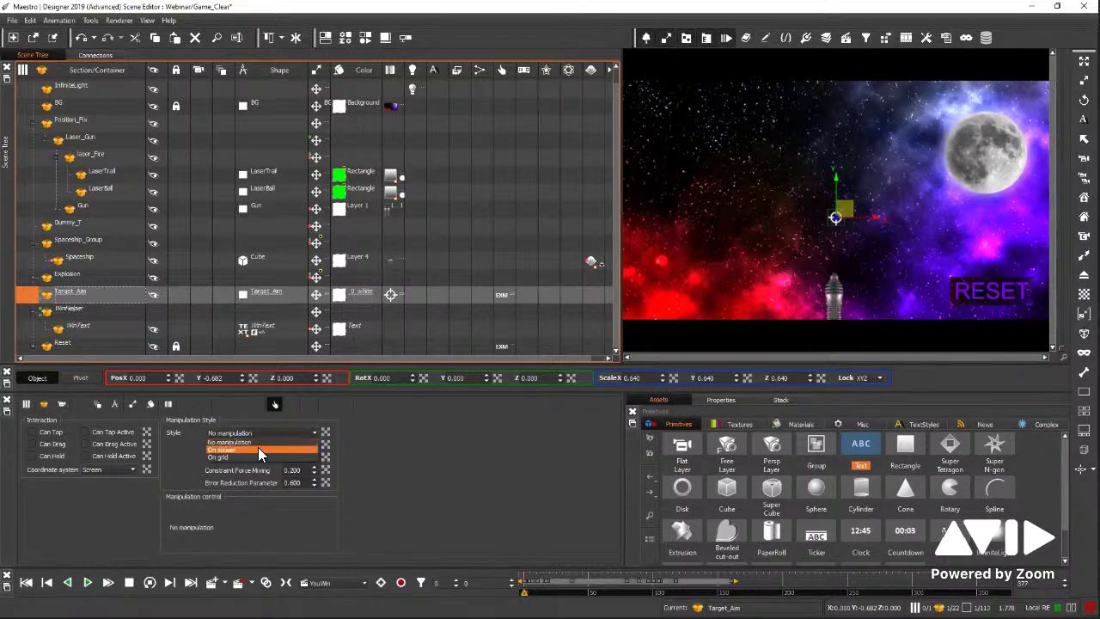
pyautogui.click(257, 447)
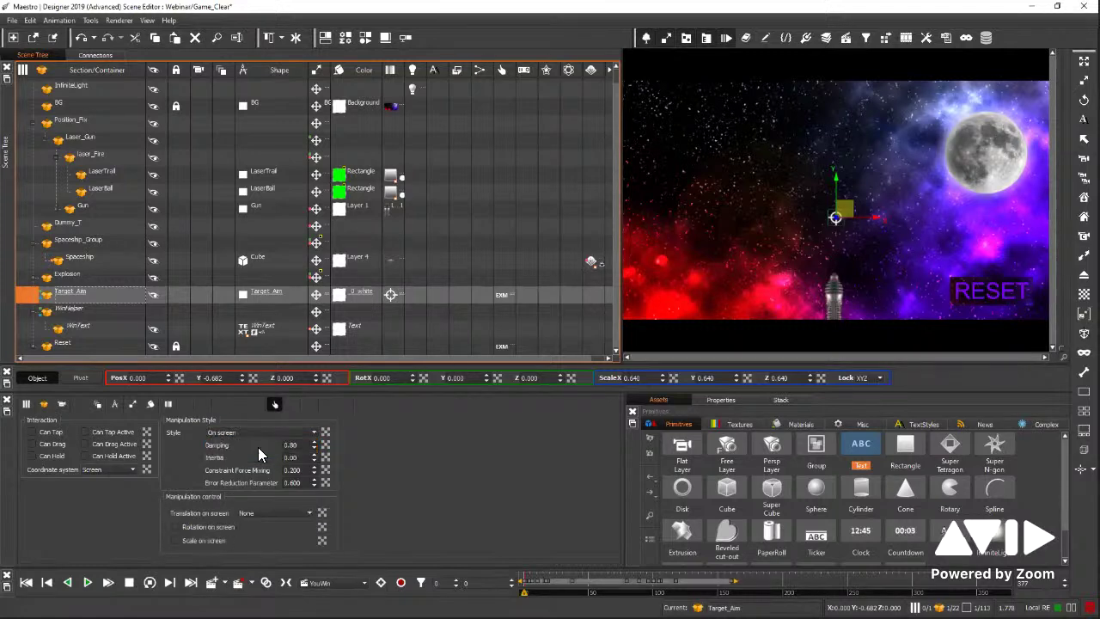
pyautogui.click(291, 512)
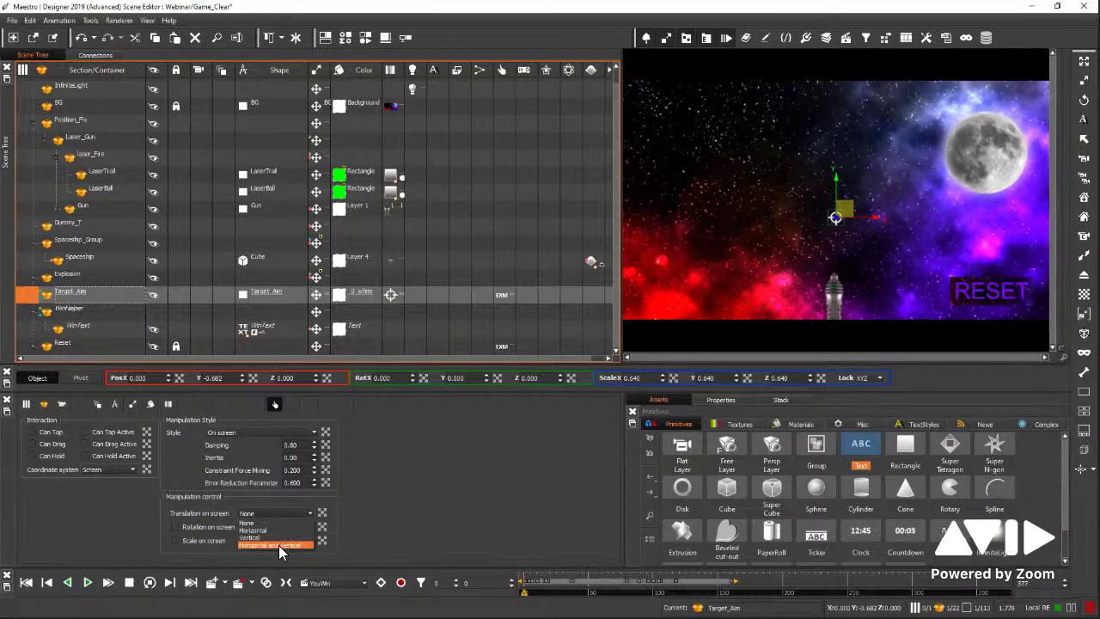
pyautogui.click(278, 544)
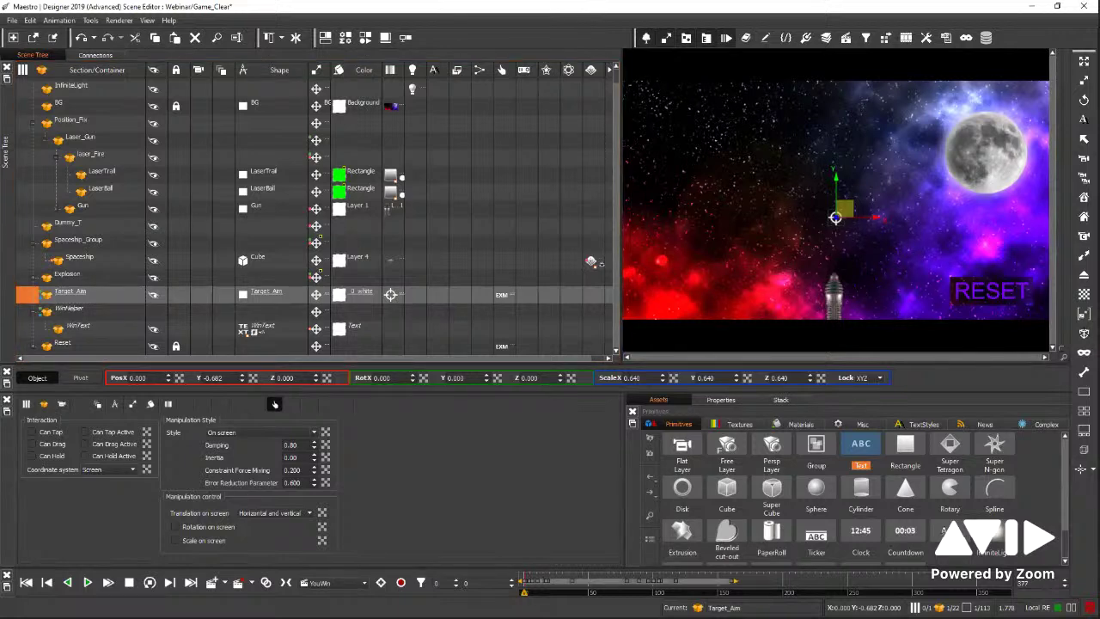
pyautogui.click(505, 346)
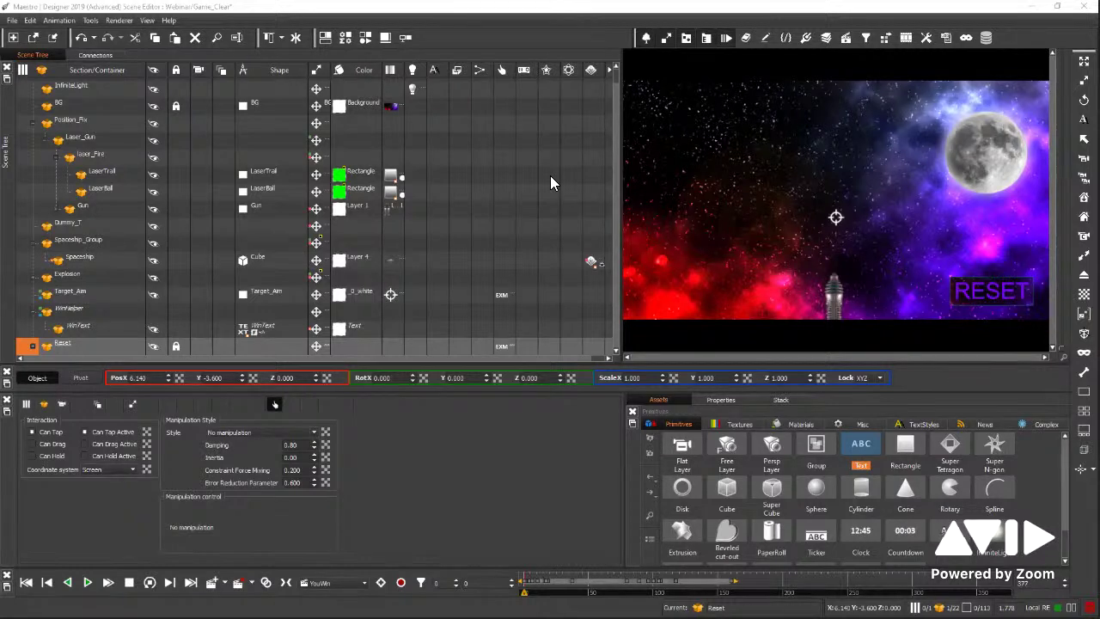
# Add an Interaction trigger reading 'When manipulation begin at object Target_Aim'.
pyautogui.click(806, 37)
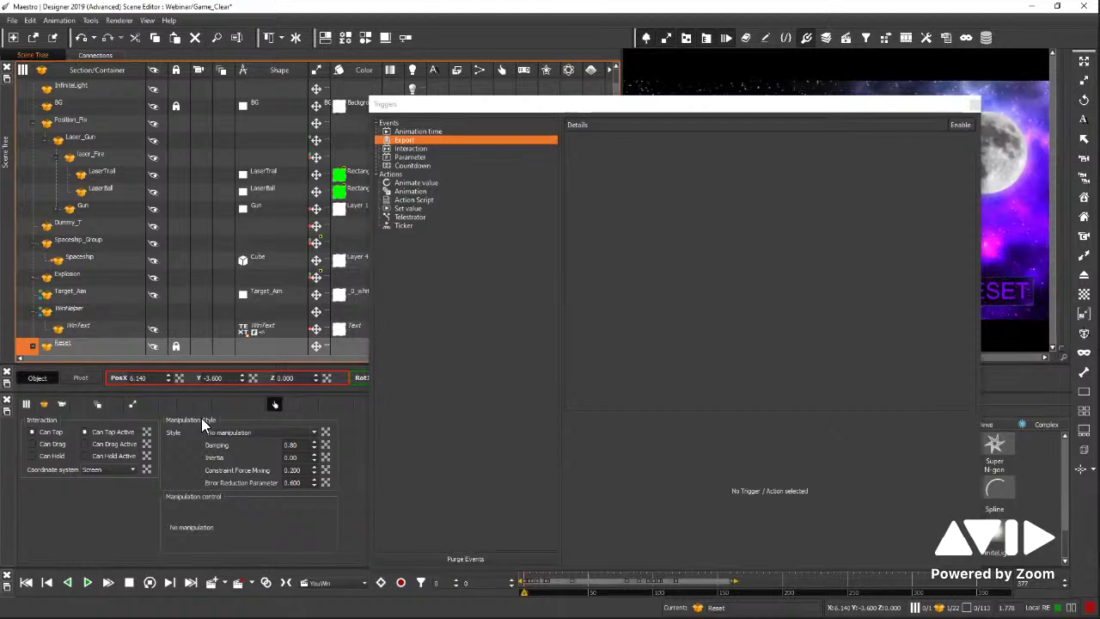
pyautogui.click(412, 148)
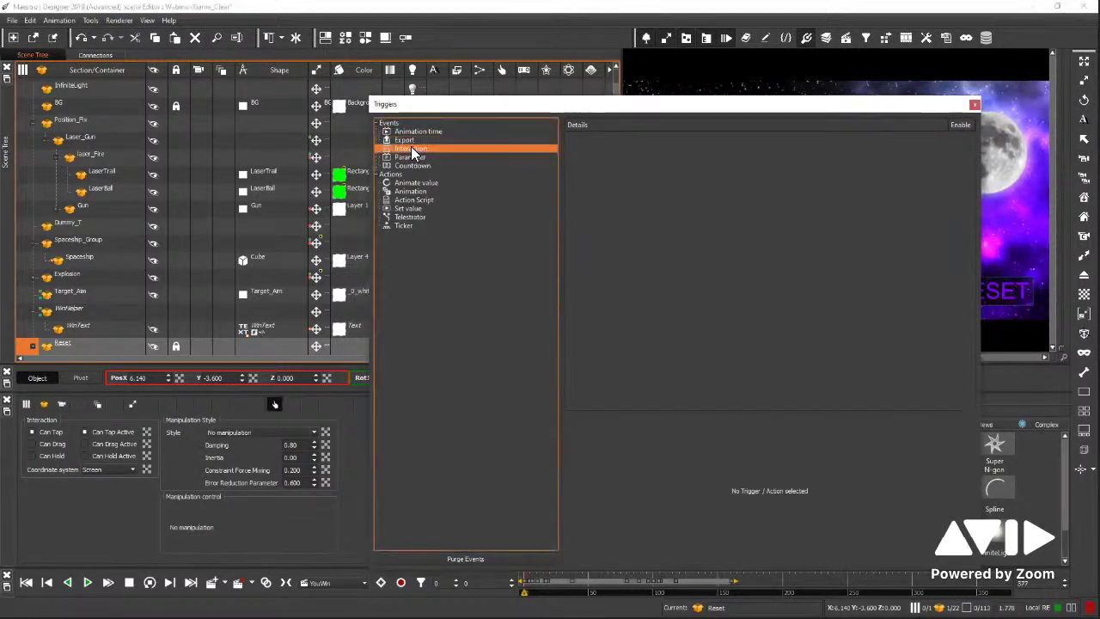
pyautogui.moveTo(411, 147); pyautogui.dragTo(586, 143)
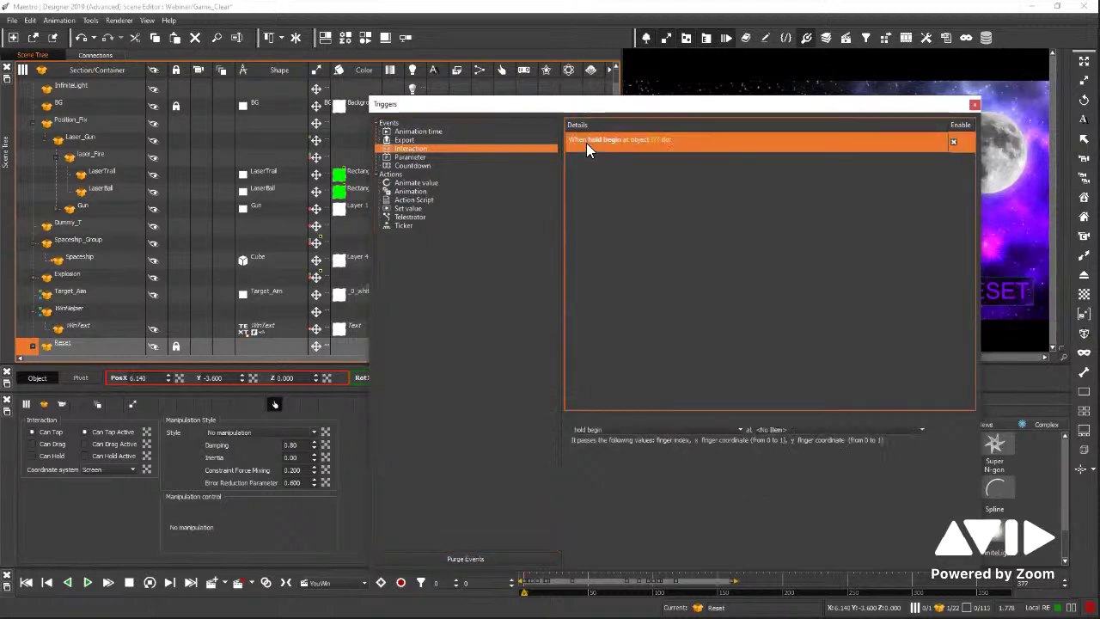
pyautogui.click(741, 428)
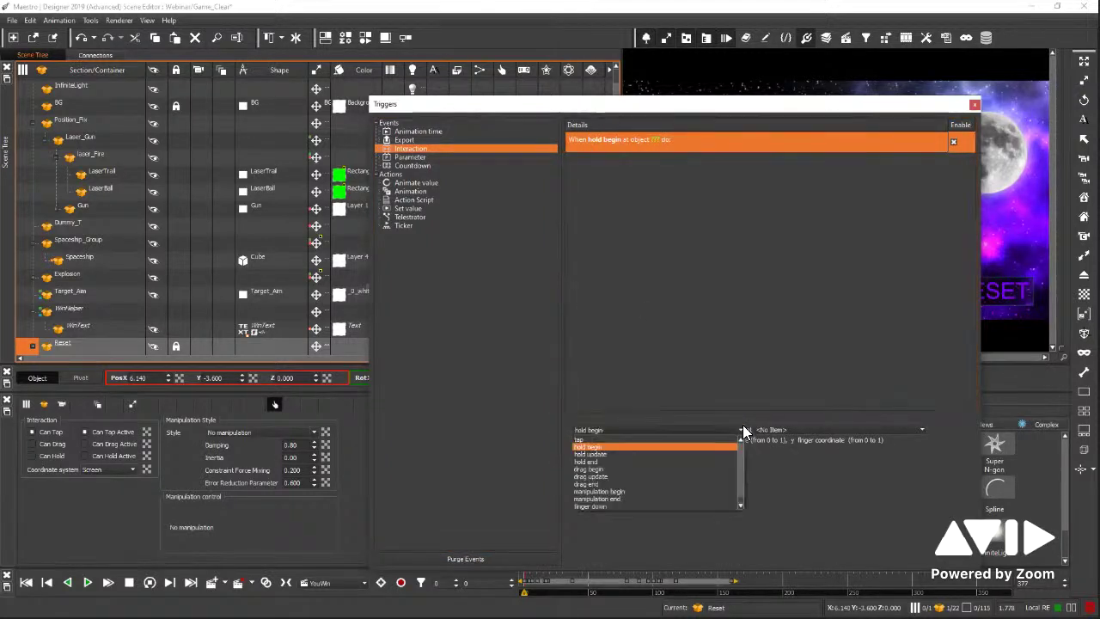
pyautogui.click(622, 490)
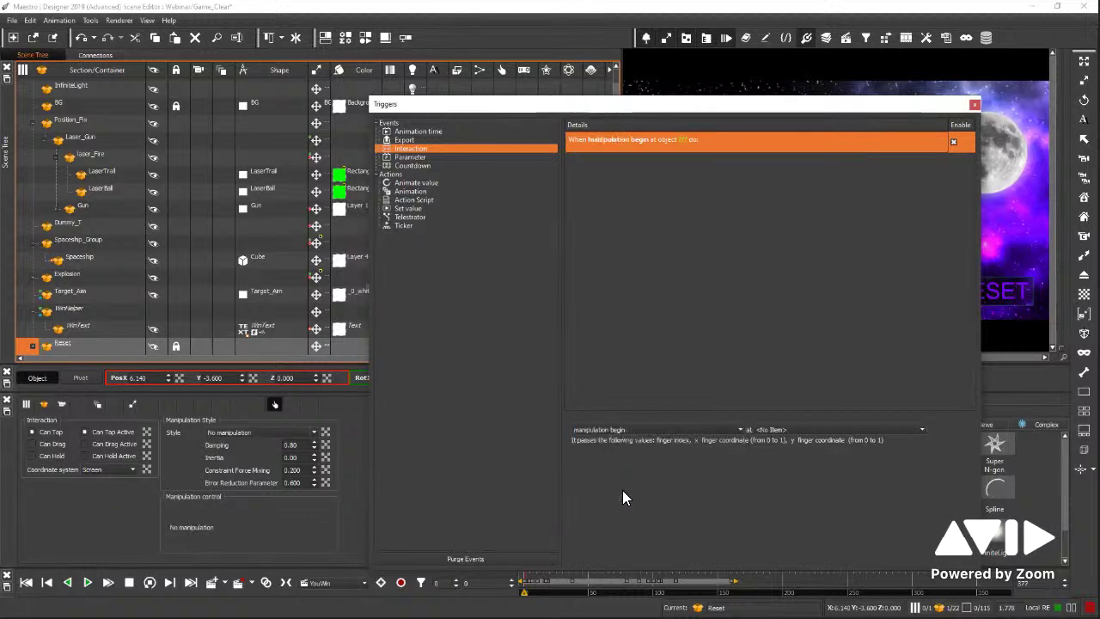
pyautogui.click(798, 430)
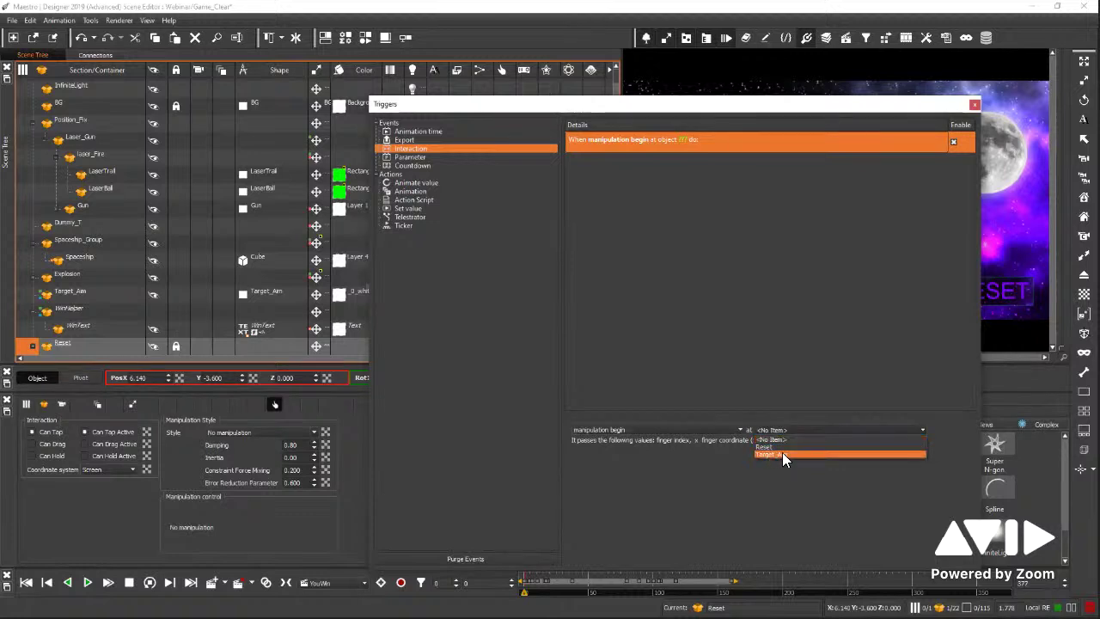
pyautogui.click(781, 453)
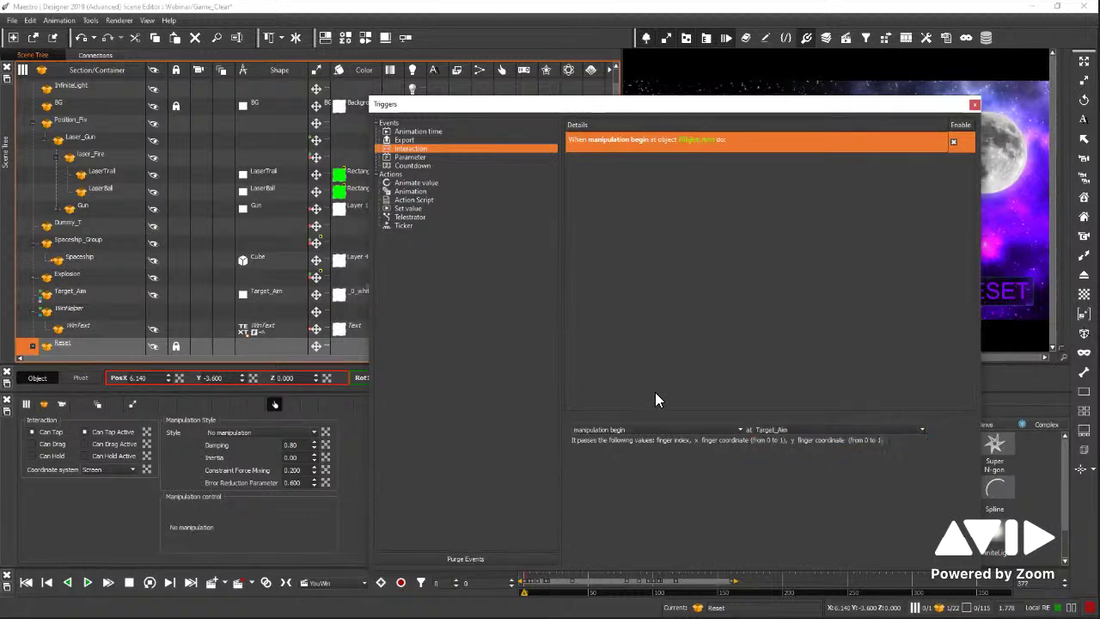
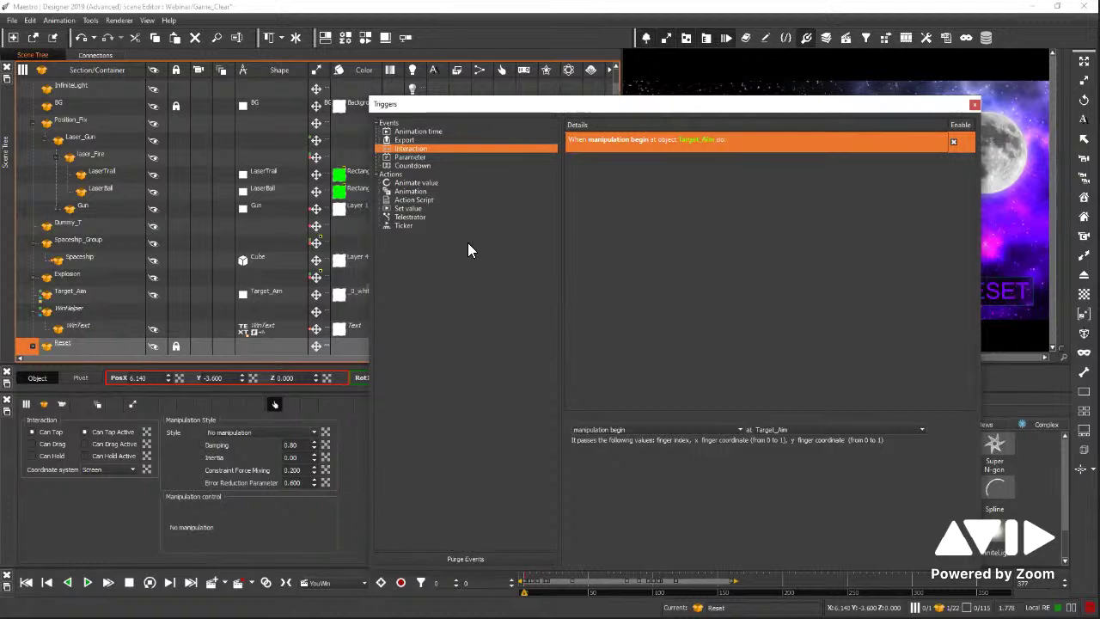
# Add five Animation actions under Target_Aim's manipulation-begin trigger.
pyautogui.click(409, 192)
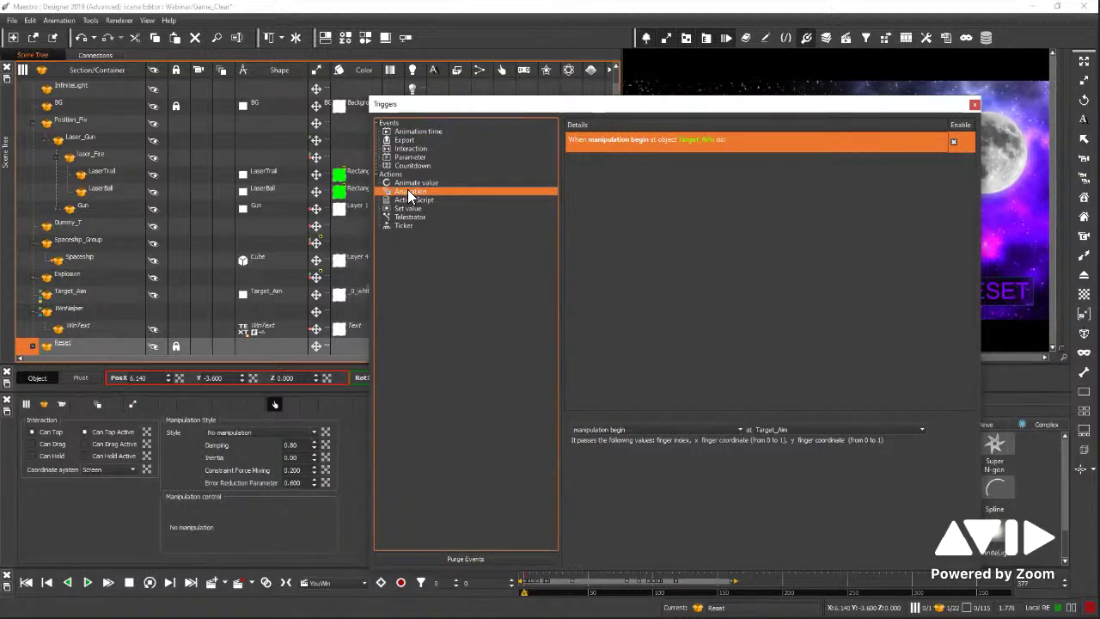
pyautogui.moveTo(409, 196); pyautogui.dragTo(608, 139)
pyautogui.moveTo(419, 194); pyautogui.dragTo(635, 155)
pyautogui.moveTo(415, 196); pyautogui.dragTo(636, 139)
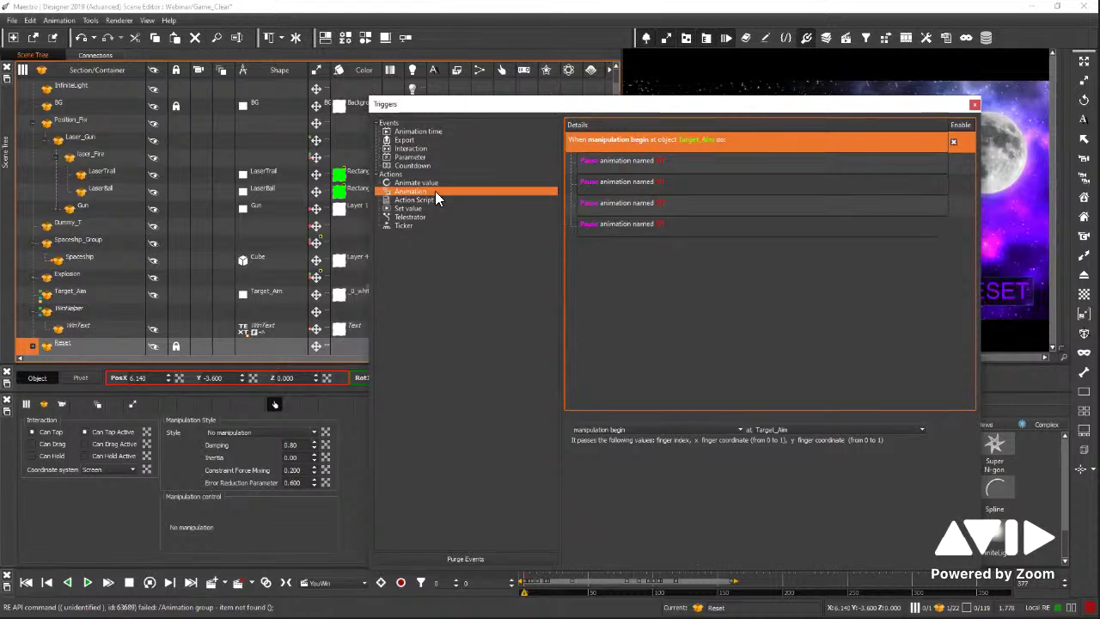
pyautogui.moveTo(620, 202); pyautogui.dragTo(624, 163)
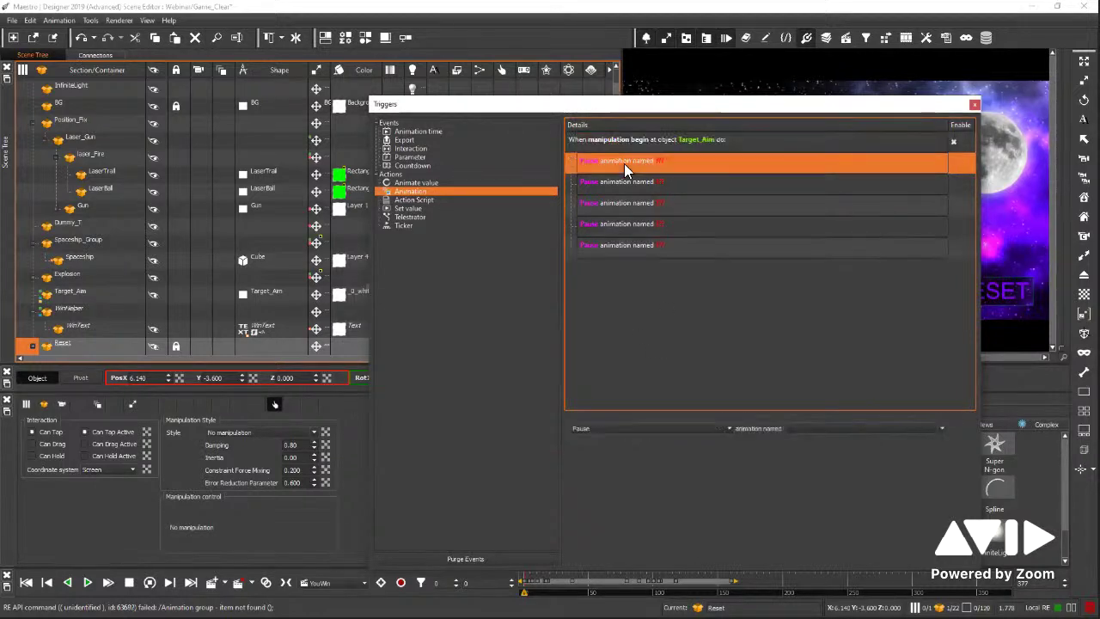
# Change the first animation action's type from Pause to Stop.
pyautogui.click(721, 428)
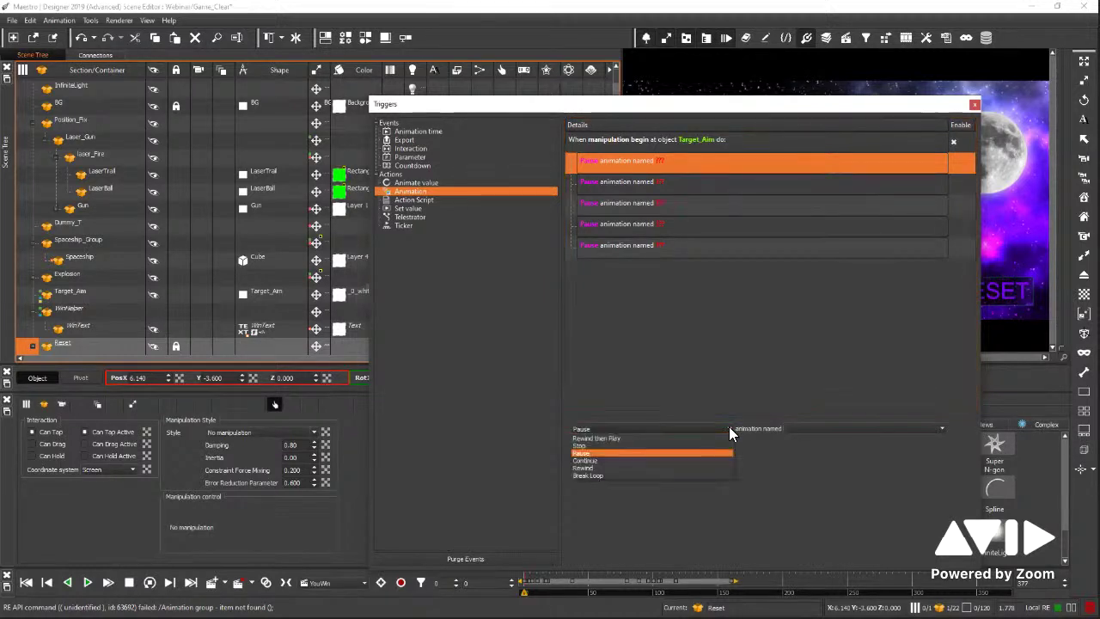
pyautogui.click(637, 445)
pyautogui.click(824, 426)
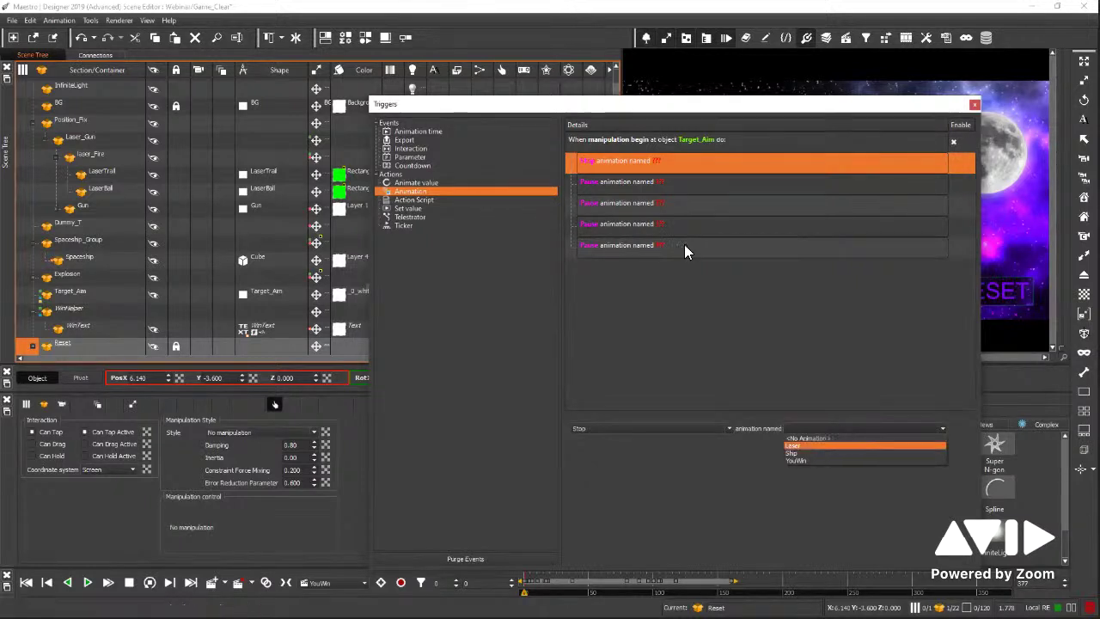
# Point the first action at Laser and make the second action Rewind Laser.
pyautogui.click(818, 445)
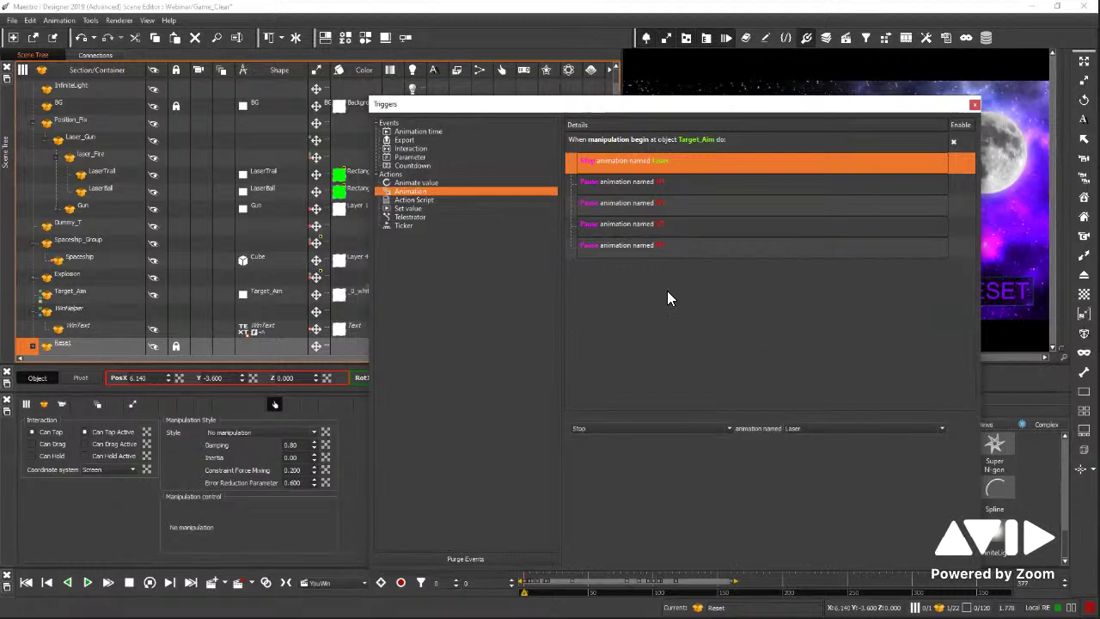
pyautogui.click(608, 180)
pyautogui.click(650, 428)
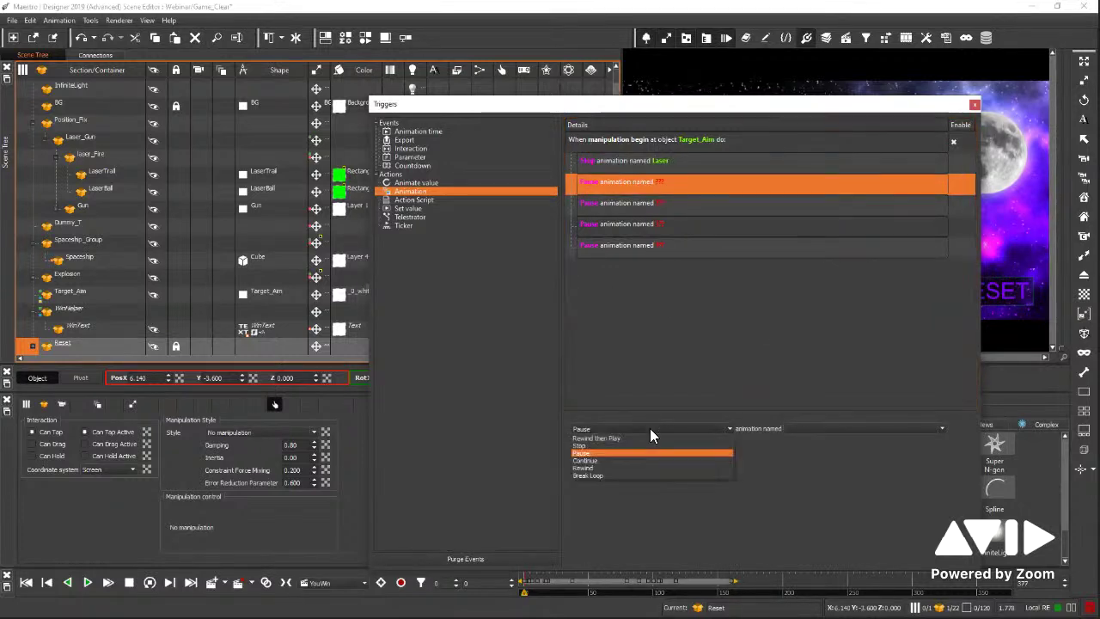
pyautogui.click(610, 466)
pyautogui.click(814, 430)
pyautogui.click(807, 446)
# Set the third action to Stop YouWin and the fourth action's type to Rewind.
pyautogui.click(623, 206)
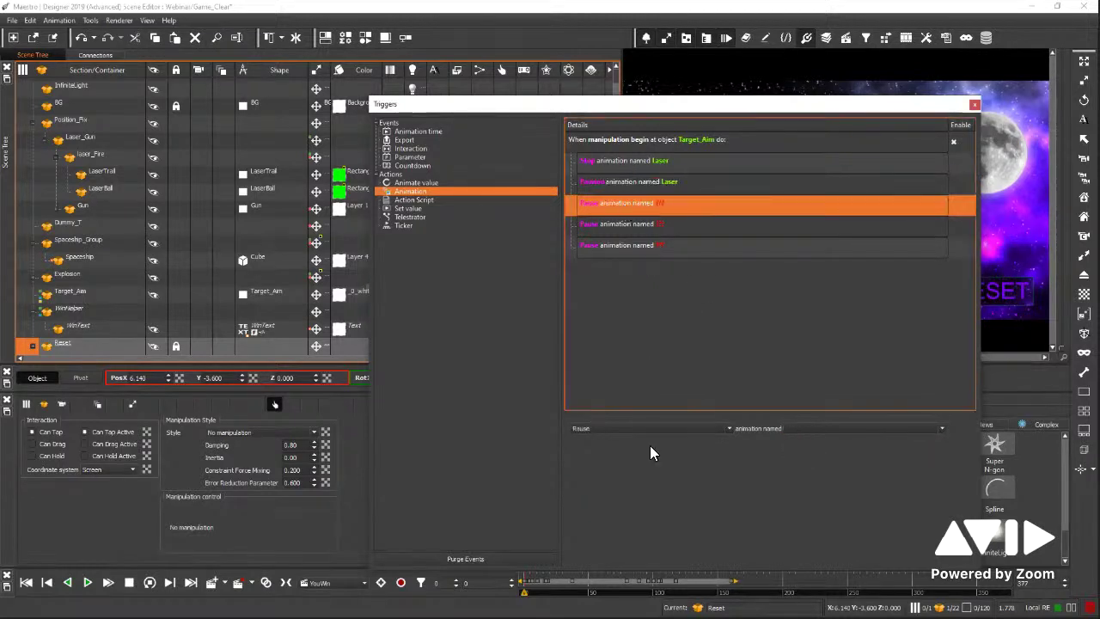
pyautogui.click(728, 429)
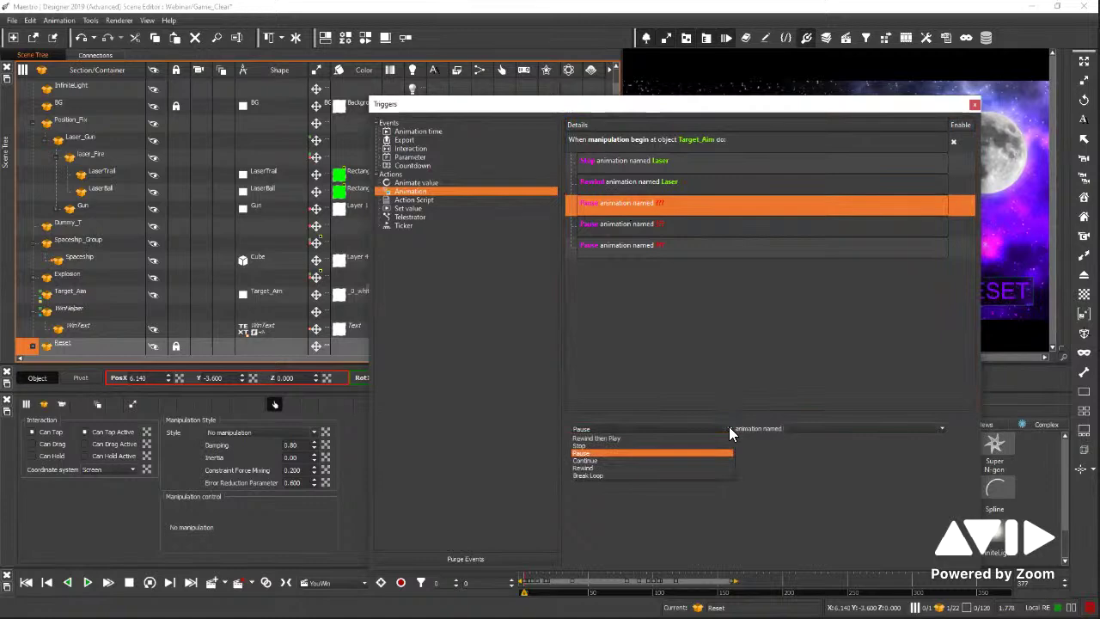
pyautogui.click(596, 445)
pyautogui.click(849, 427)
pyautogui.click(814, 460)
pyautogui.click(611, 225)
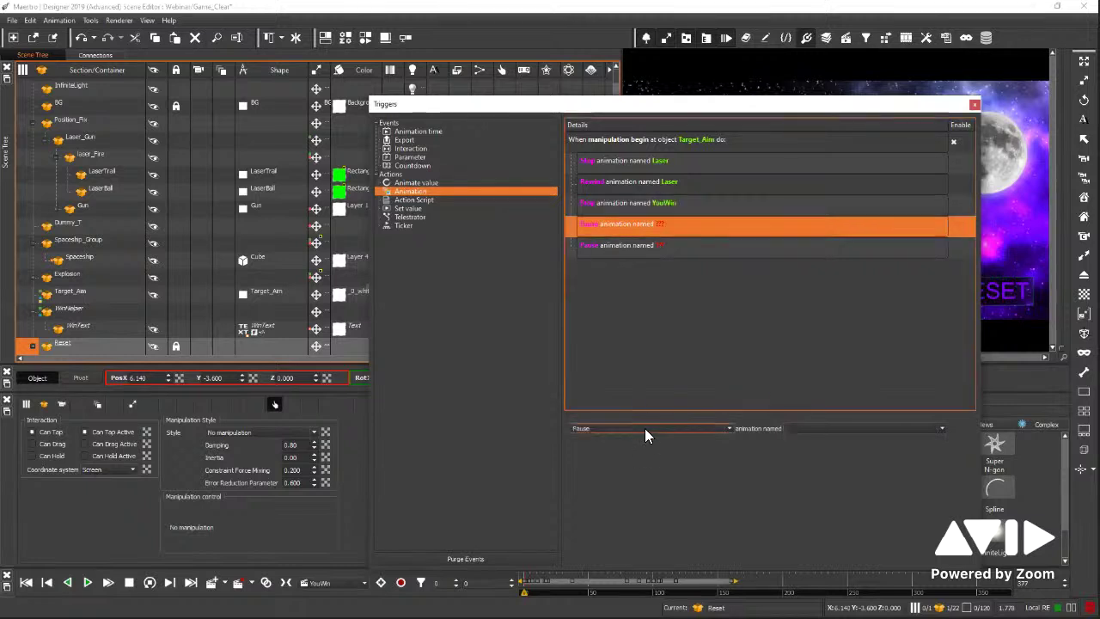
pyautogui.click(646, 428)
pyautogui.click(625, 464)
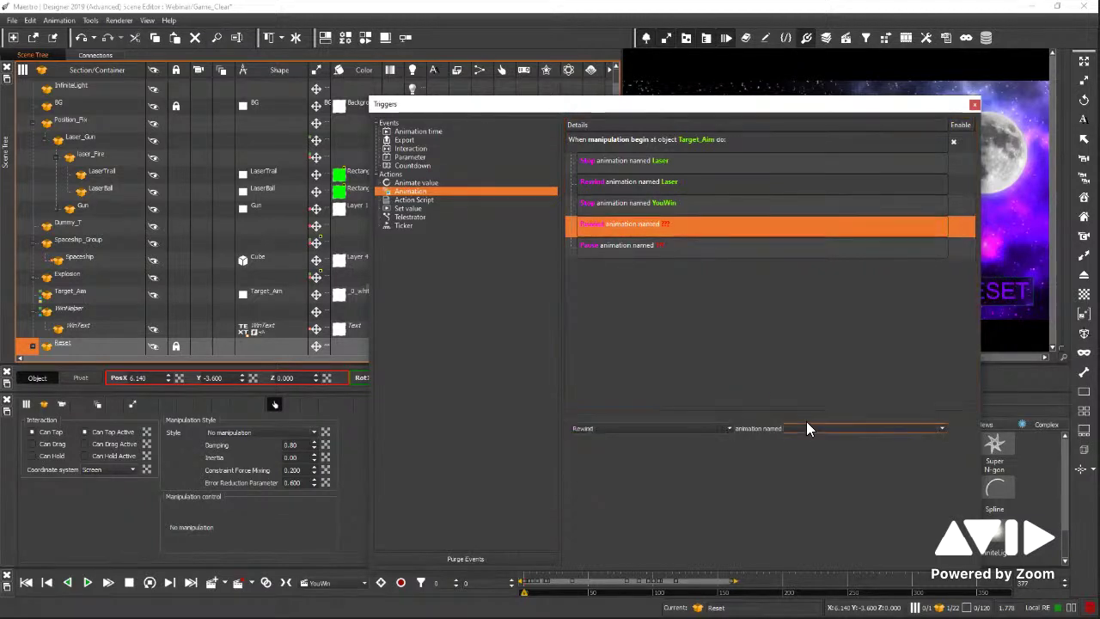
# Target YouWin with the fourth action, set the fifth to Continue Ship, and collapse the trigger.
pyautogui.click(833, 427)
pyautogui.click(807, 457)
pyautogui.click(631, 246)
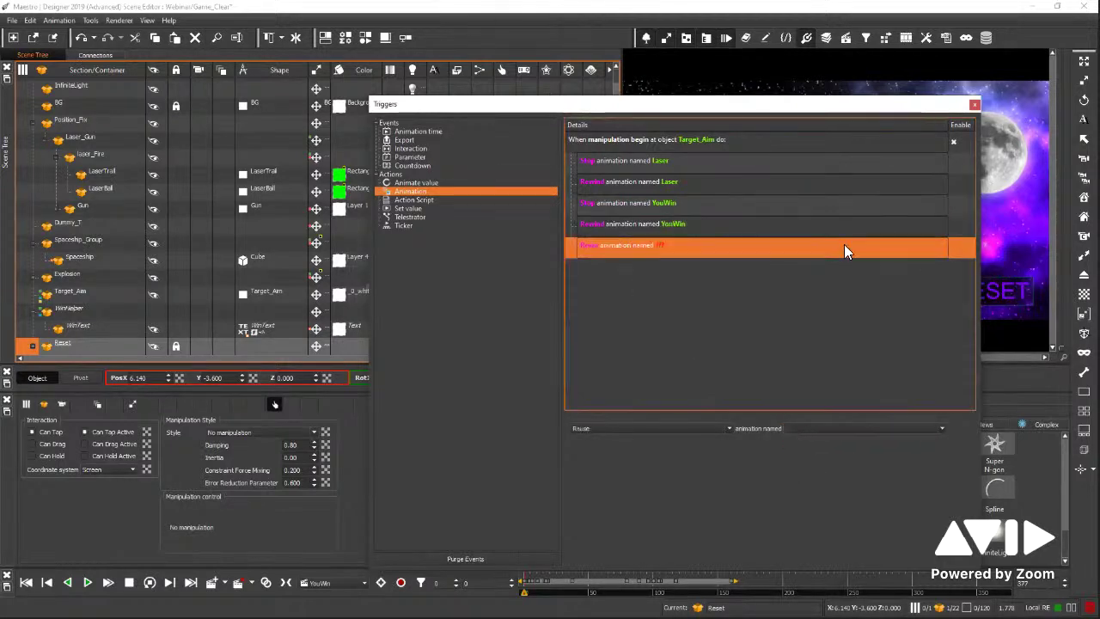
pyautogui.click(728, 428)
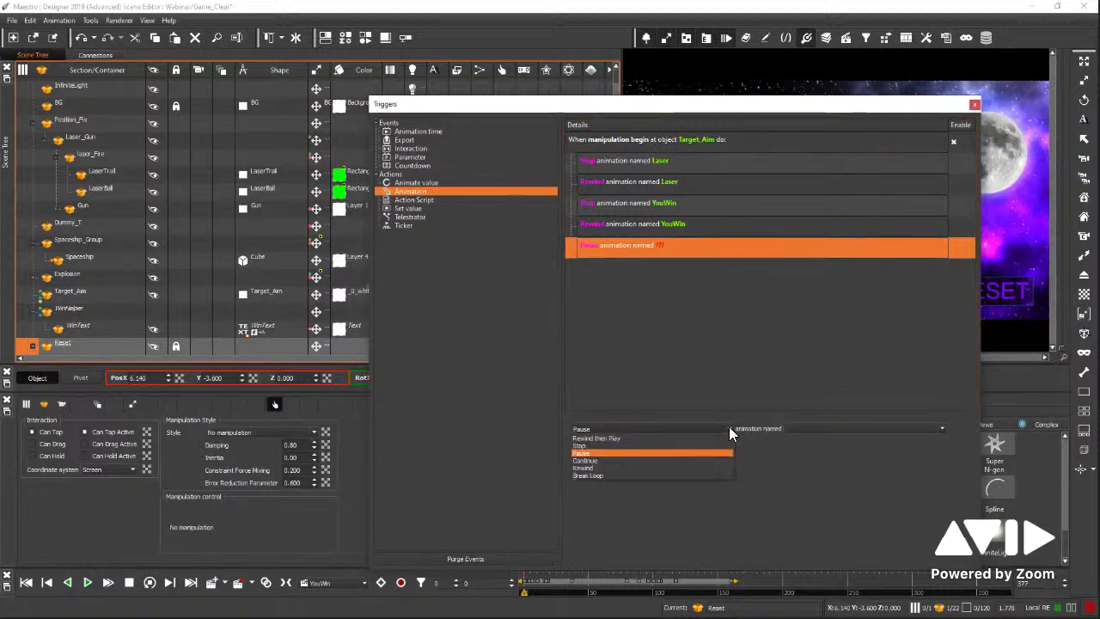
pyautogui.click(649, 460)
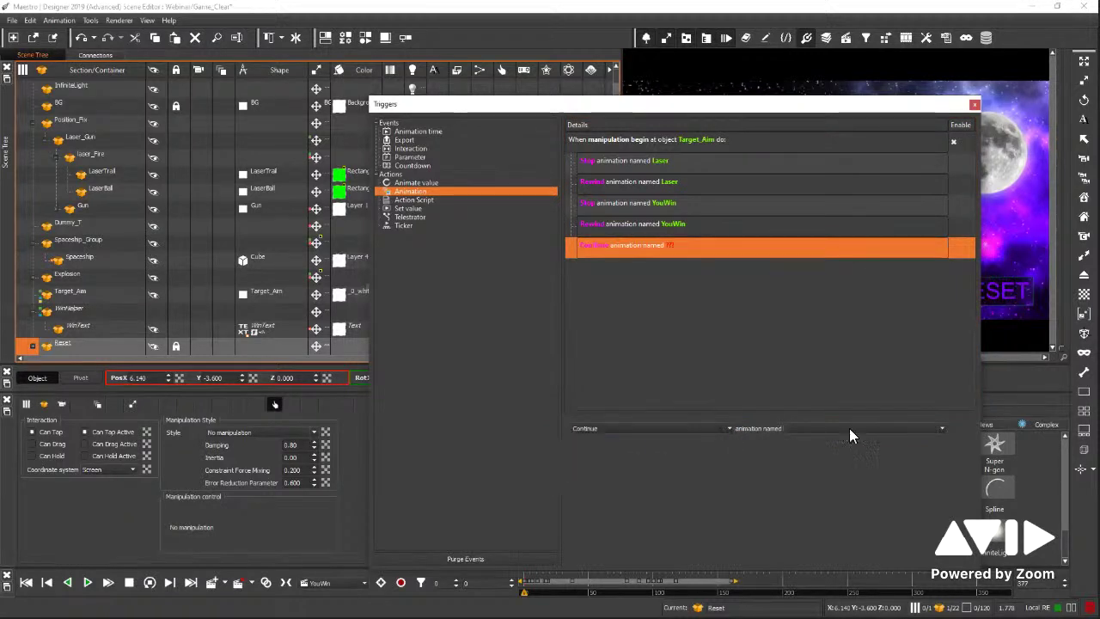
pyautogui.click(876, 429)
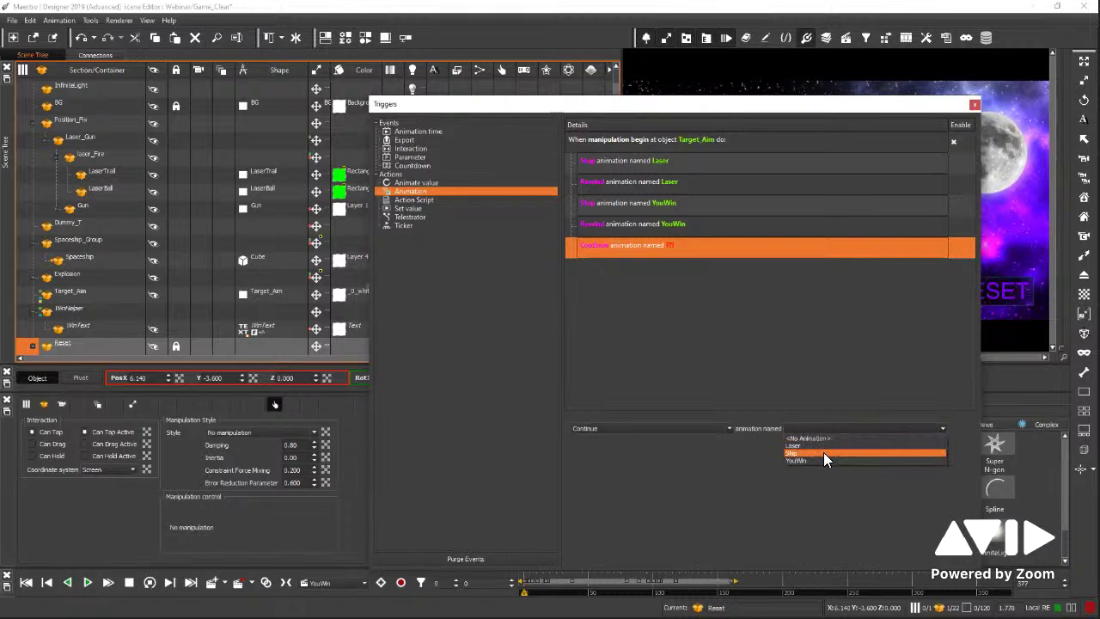
pyautogui.click(823, 452)
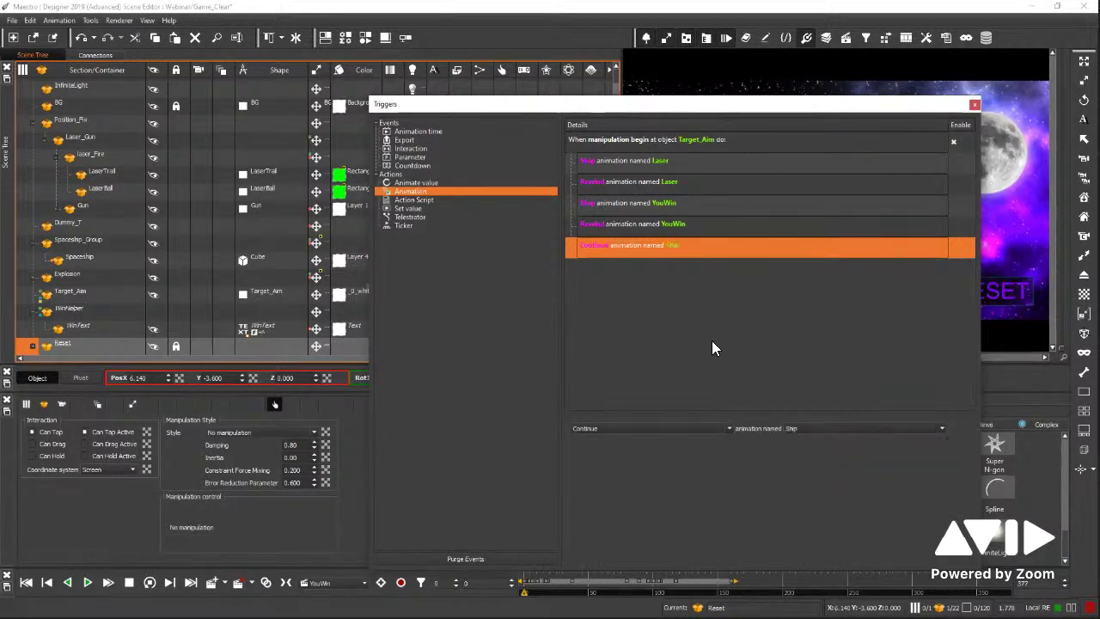
pyautogui.click(711, 336)
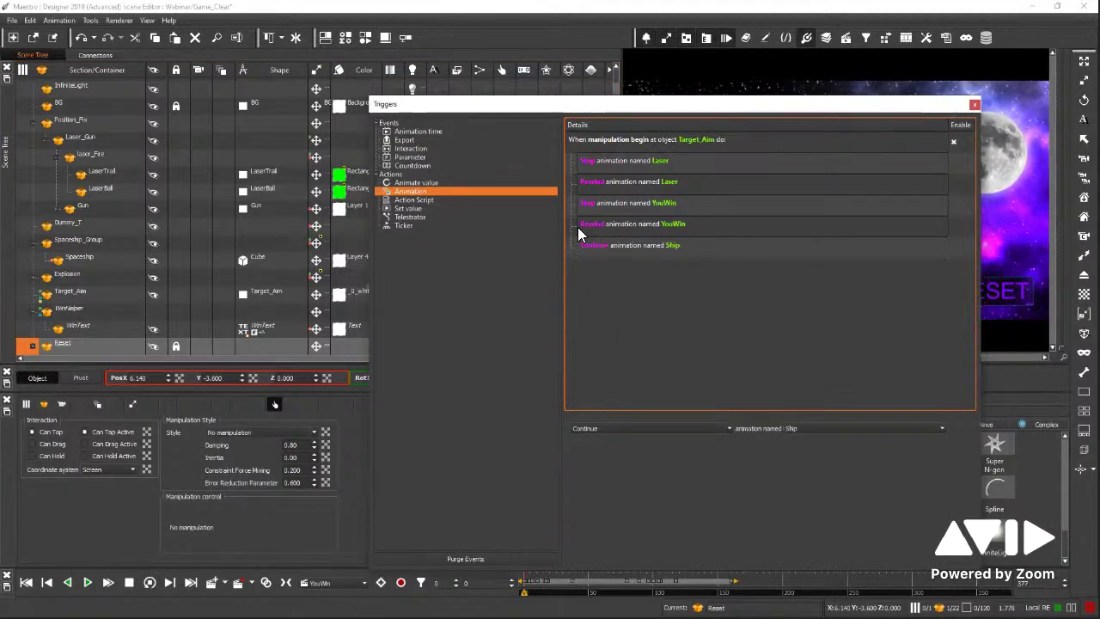
pyautogui.click(611, 140)
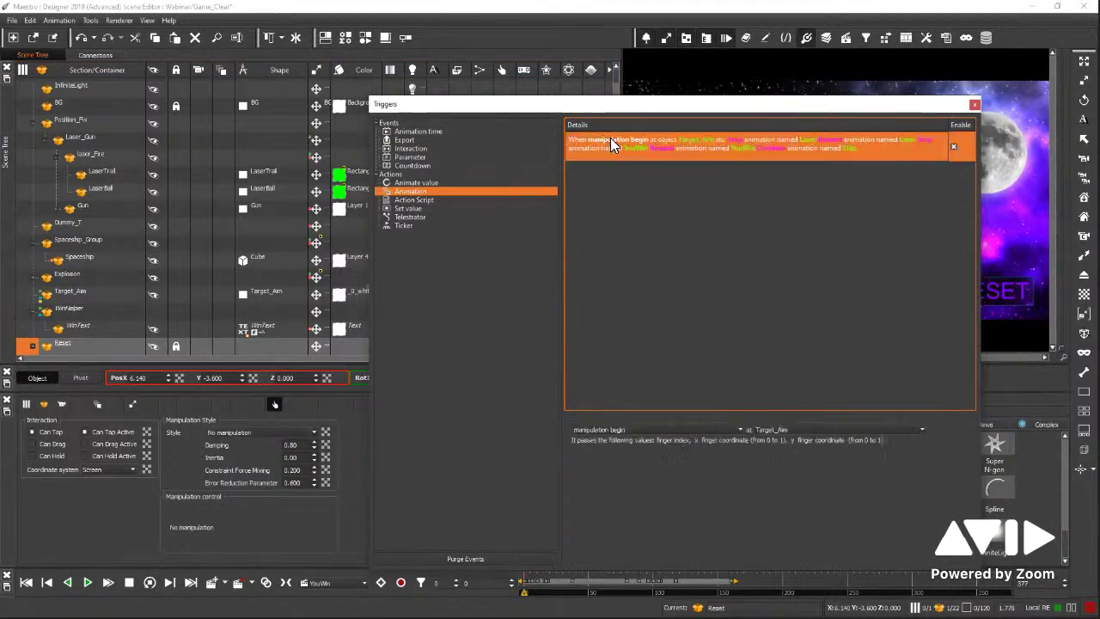
# Create an Interaction trigger on Target_Aim firing at manipulation end, with an Animate value action.
pyautogui.click(735, 200)
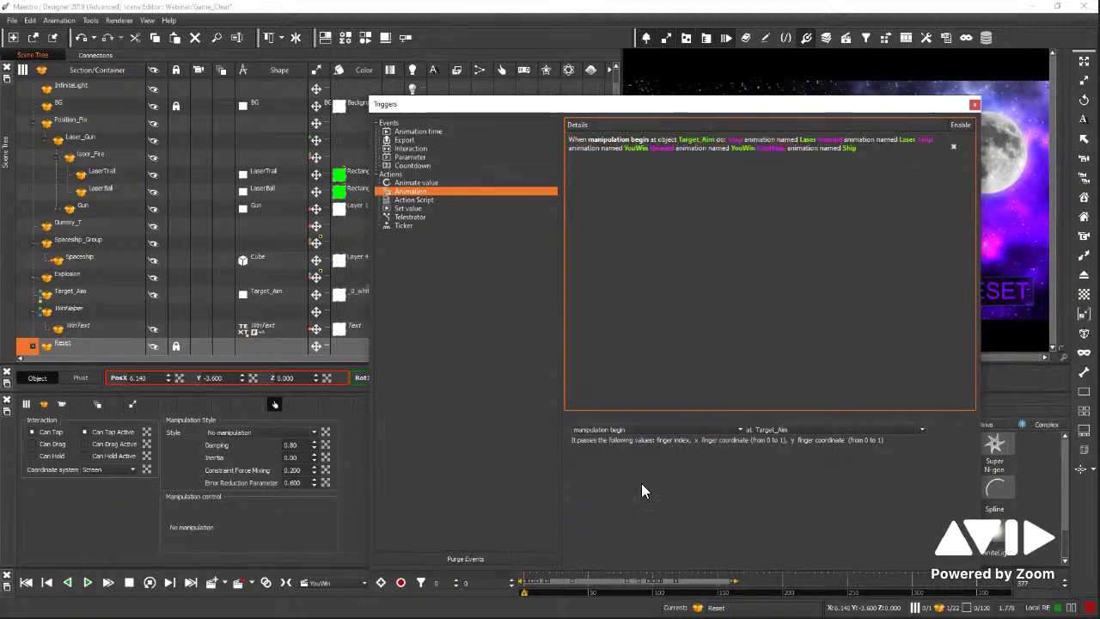
pyautogui.click(410, 150)
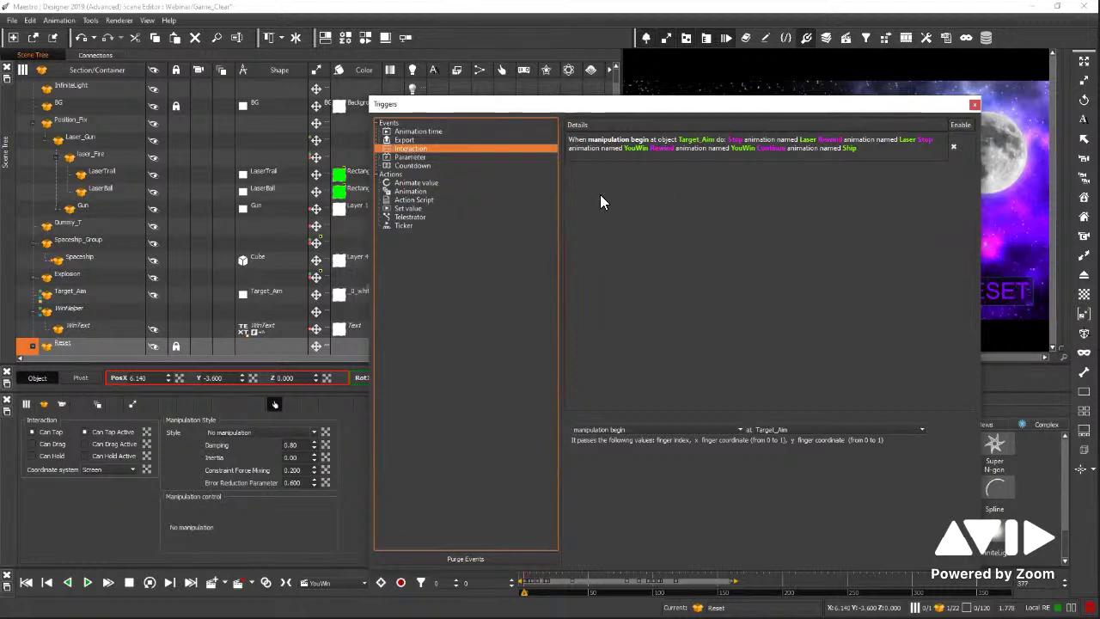
pyautogui.doubleClick(641, 178)
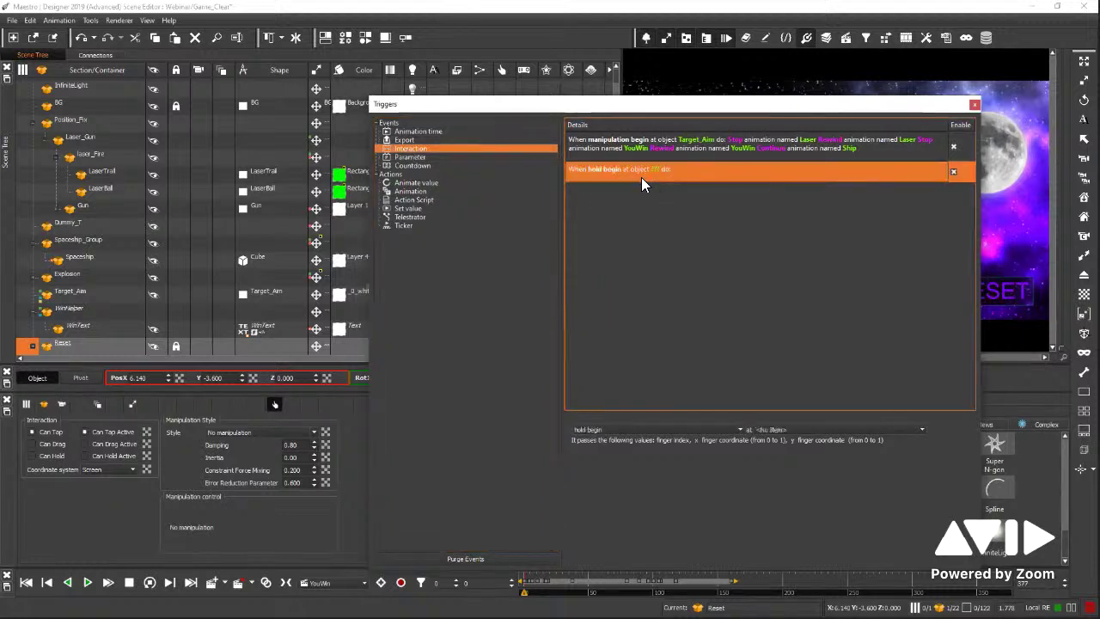
pyautogui.click(709, 429)
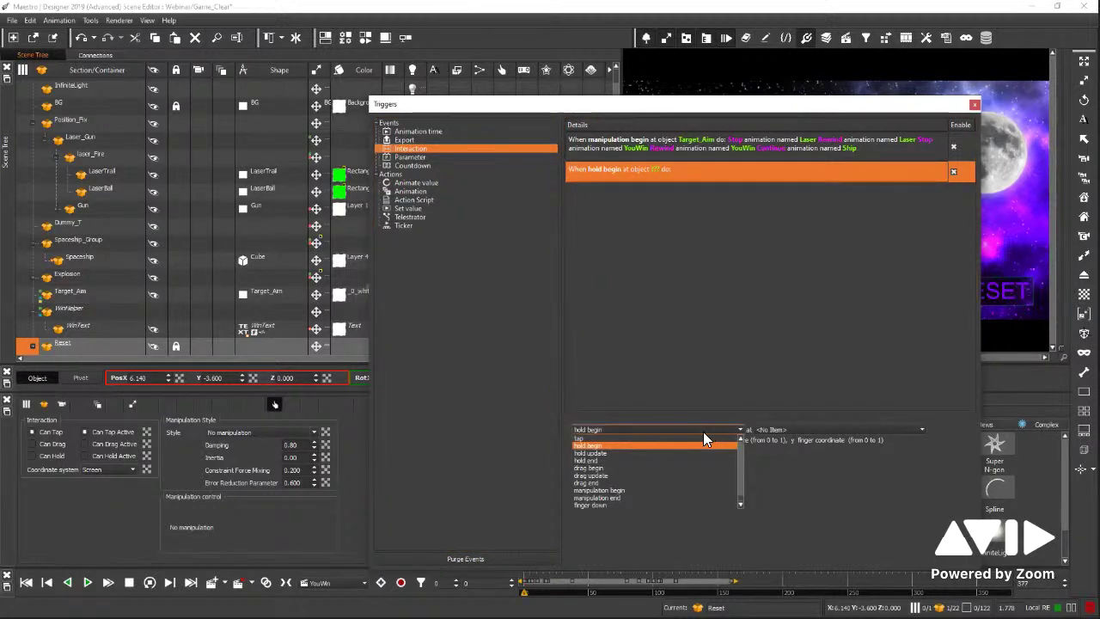
pyautogui.click(615, 501)
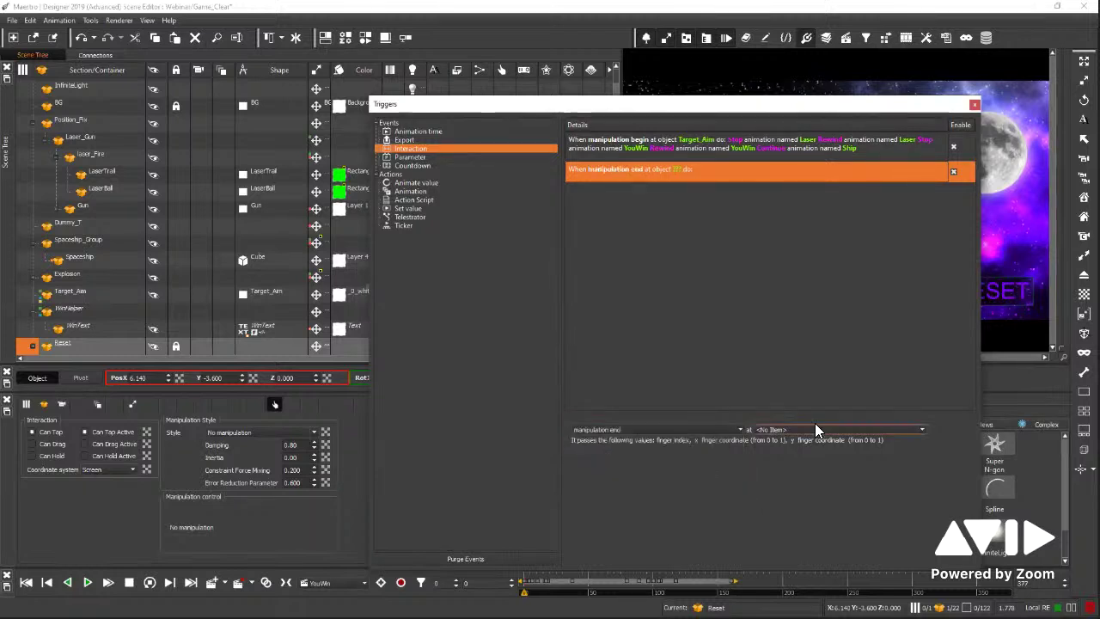
pyautogui.click(814, 424)
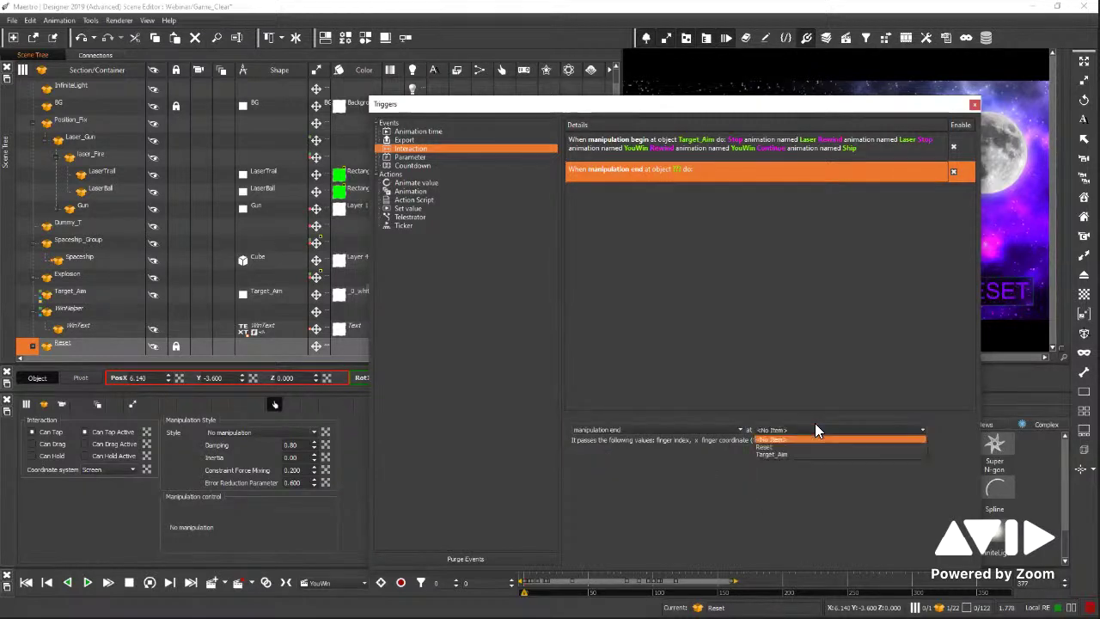
pyautogui.click(764, 452)
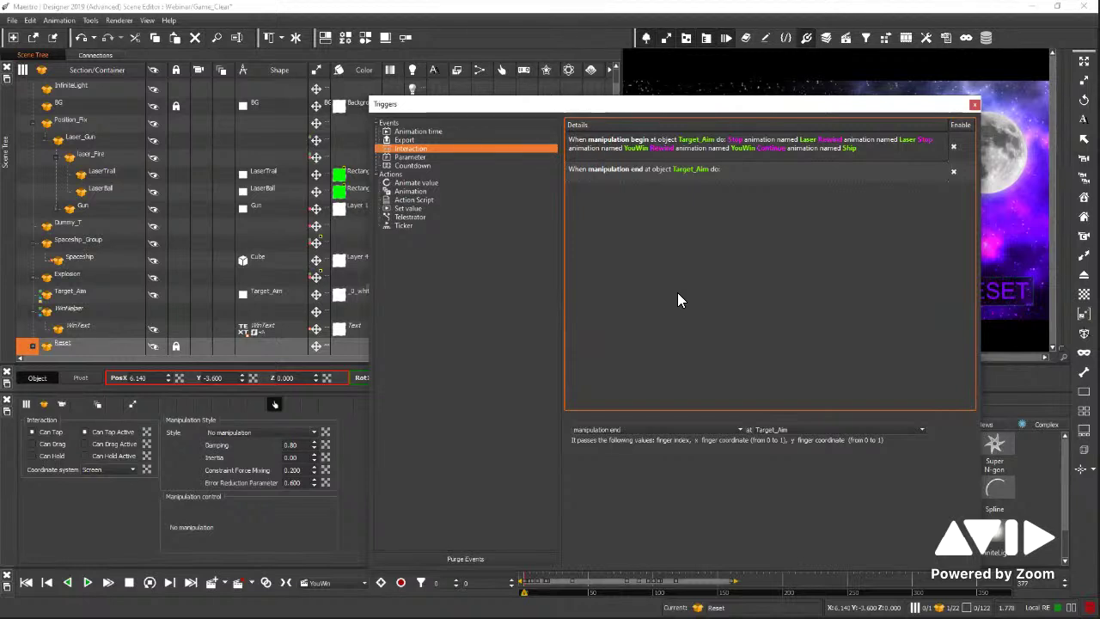
pyautogui.click(409, 183)
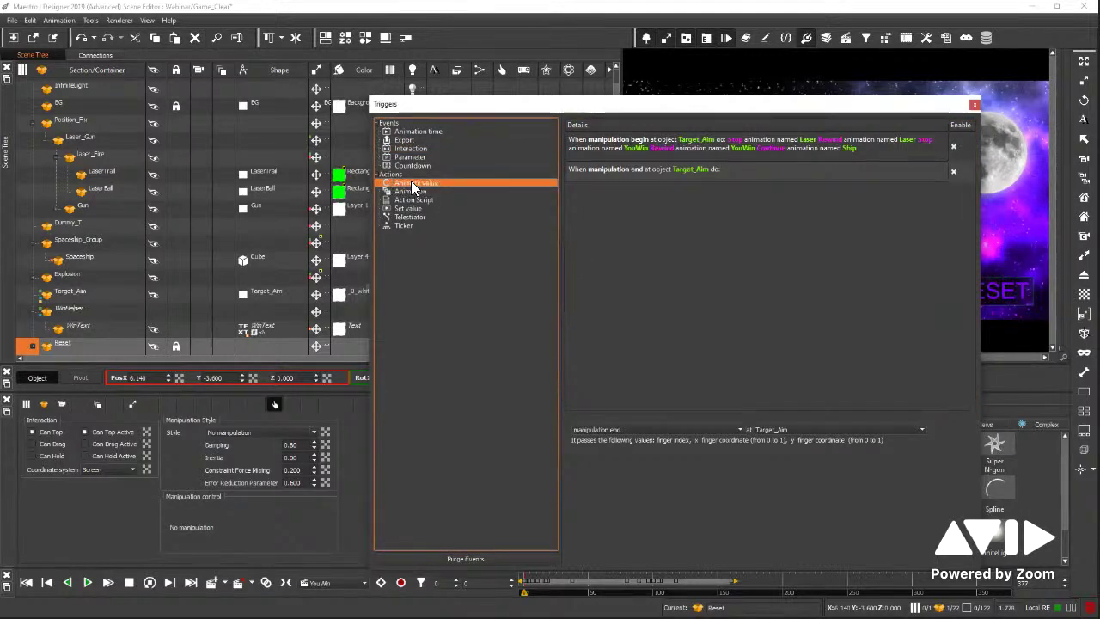
pyautogui.click(637, 169)
# Link Laser_Gun's Position X to the Animate value action's property field.
pyautogui.click(605, 192)
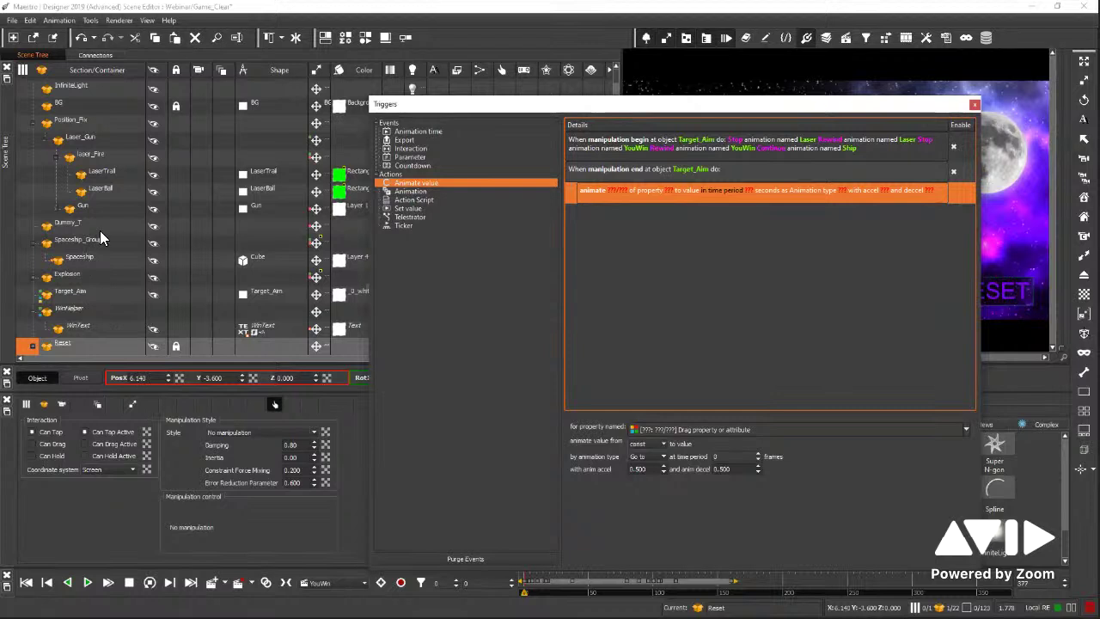
pyautogui.click(89, 140)
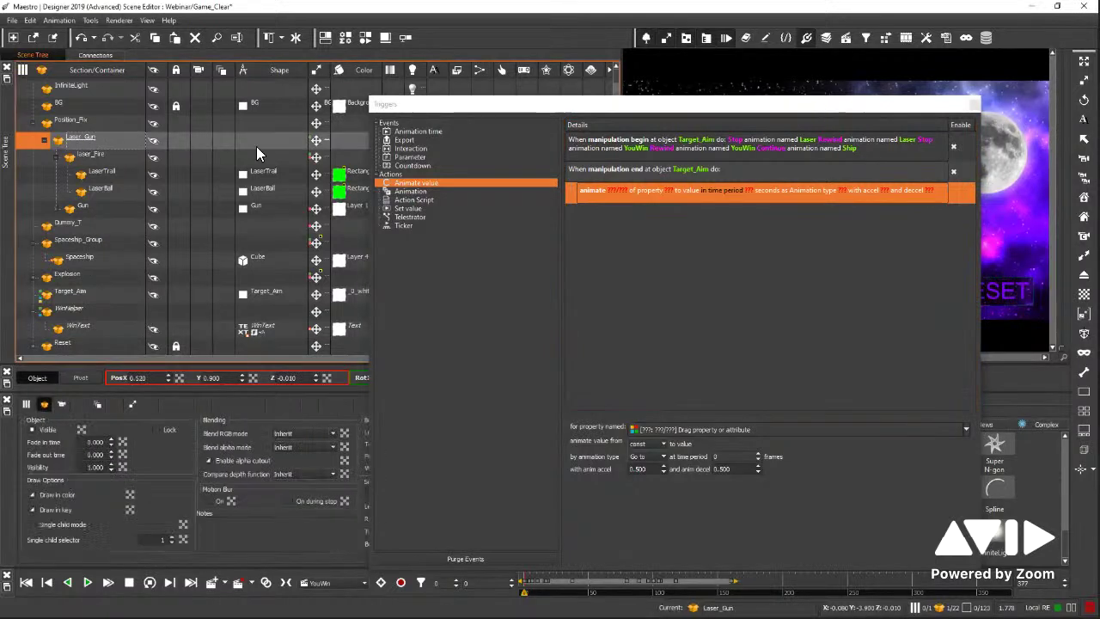
pyautogui.click(317, 142)
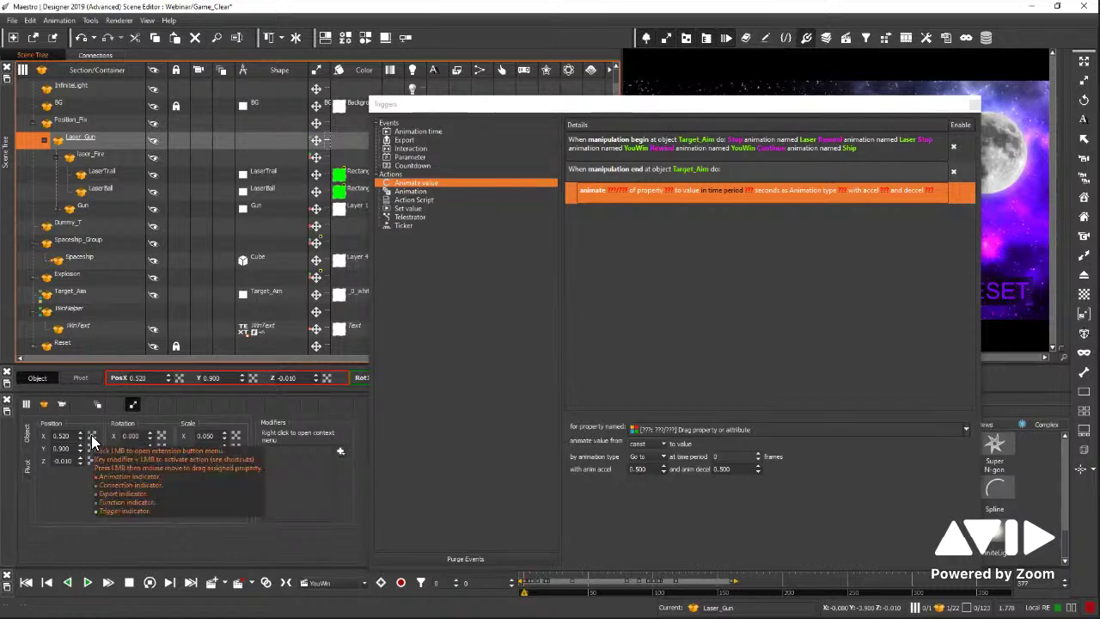
pyautogui.moveTo(91, 435); pyautogui.dragTo(654, 436)
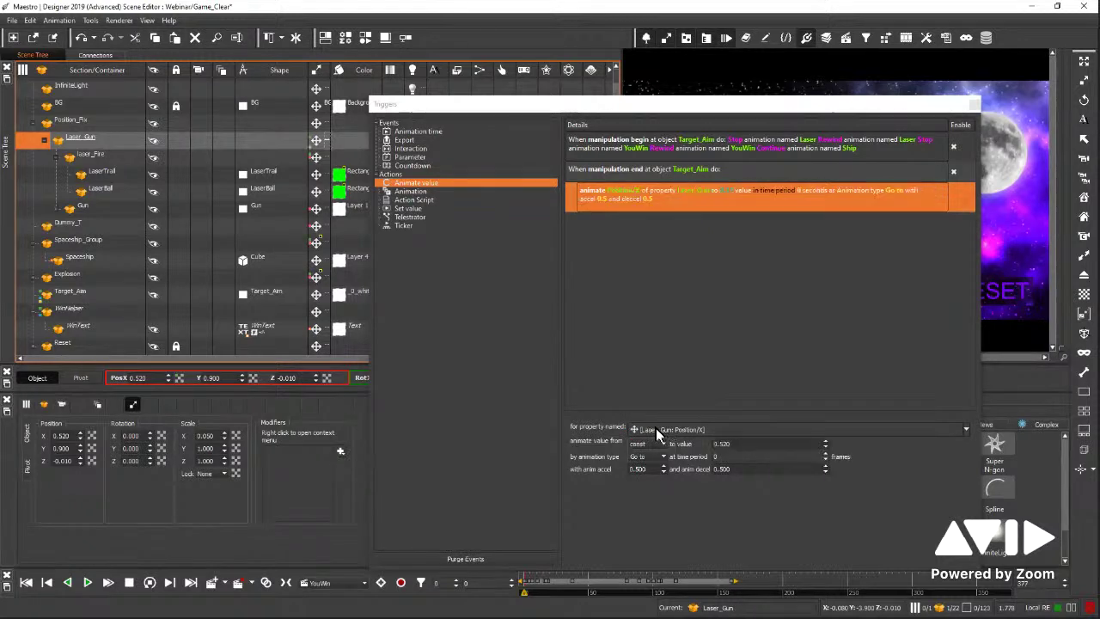
# Animate toward input 2 over a 50-frame time period with acceleration and deceleration 0.
pyautogui.click(664, 445)
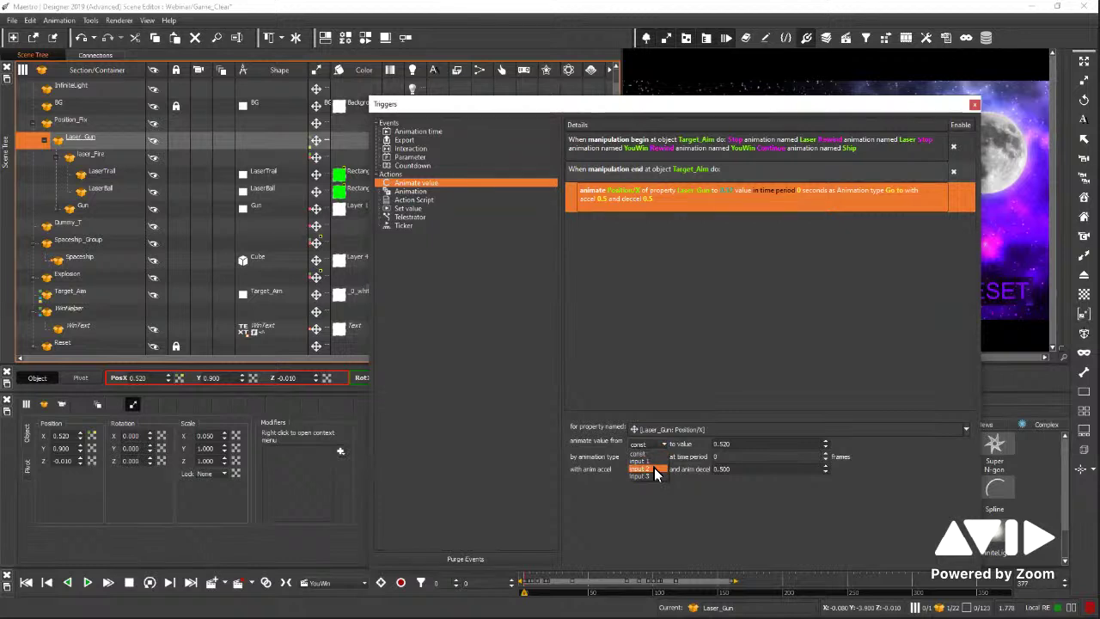
pyautogui.click(653, 468)
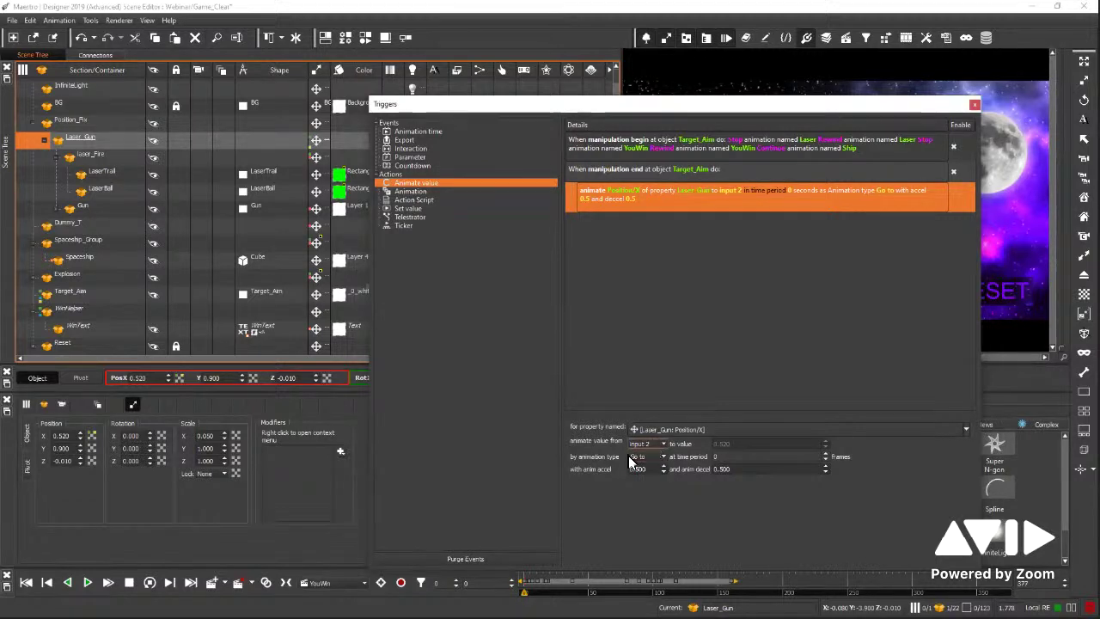
pyautogui.click(750, 462)
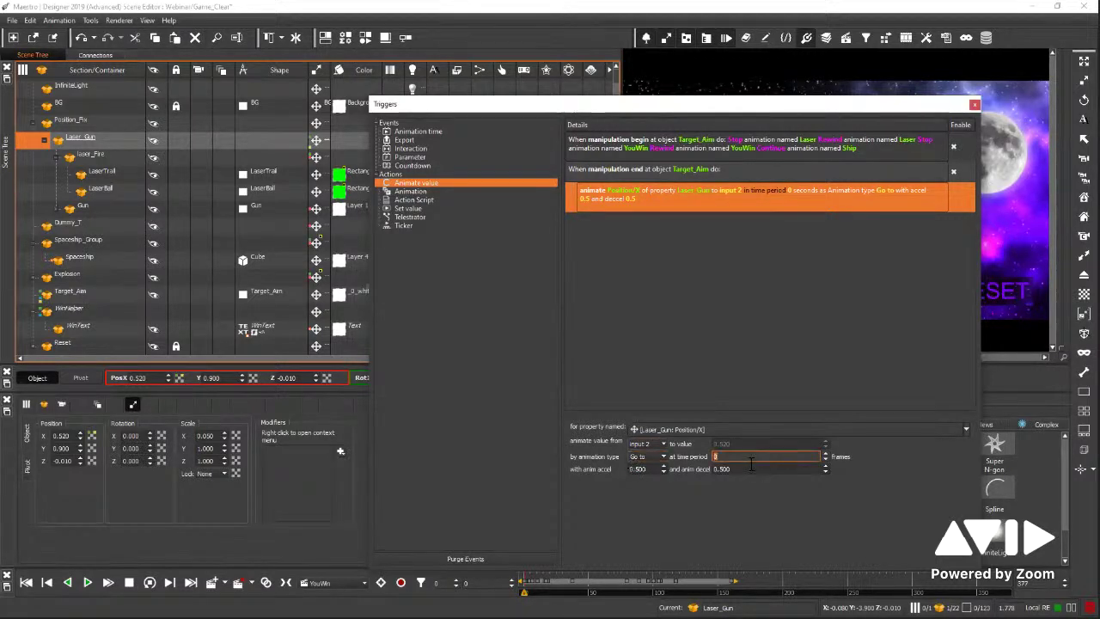
pyautogui.write('50')
pyautogui.click(664, 472)
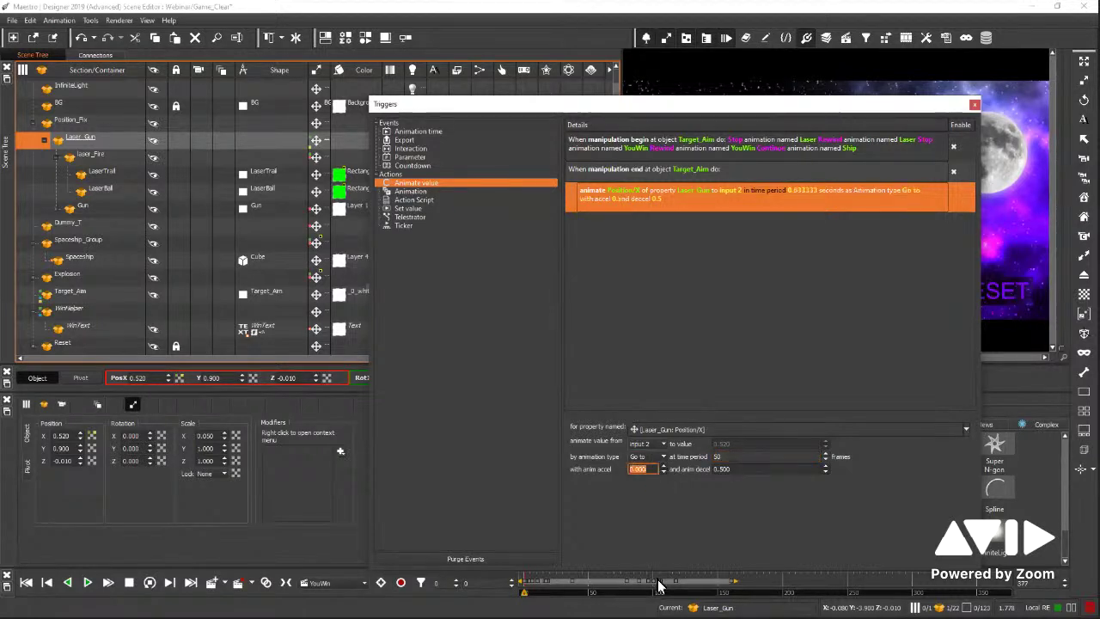
pyautogui.click(825, 470)
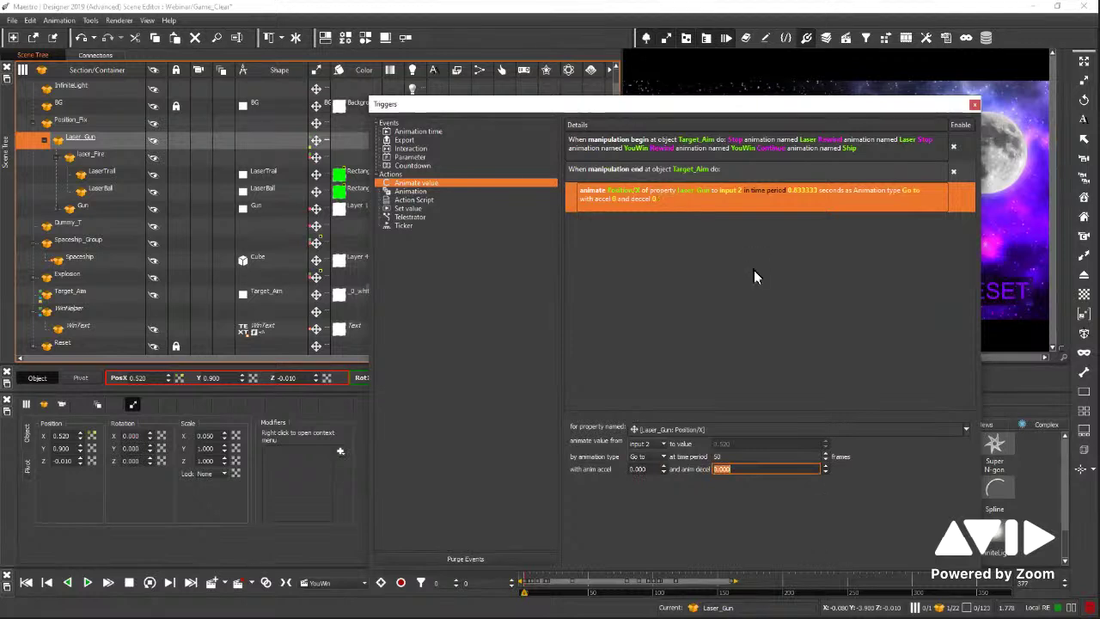
pyautogui.click(760, 297)
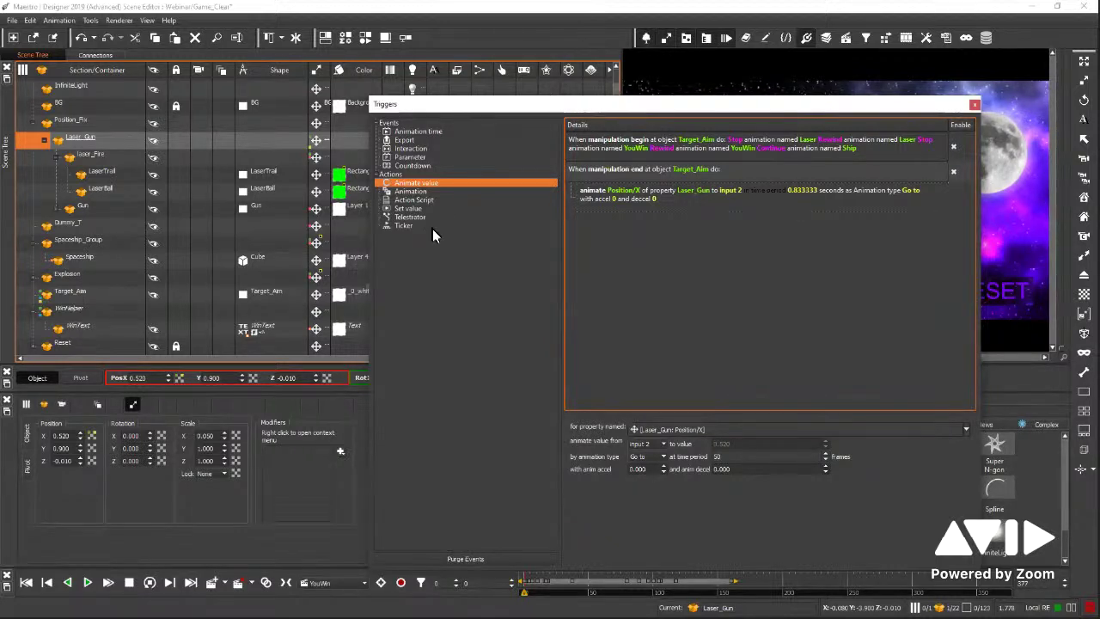
# Add a Rewind then Play animation action targeting Laser under manipulation end.
pyautogui.click(410, 190)
pyautogui.moveTo(580, 213); pyautogui.dragTo(632, 225)
pyautogui.click(652, 428)
pyautogui.click(600, 437)
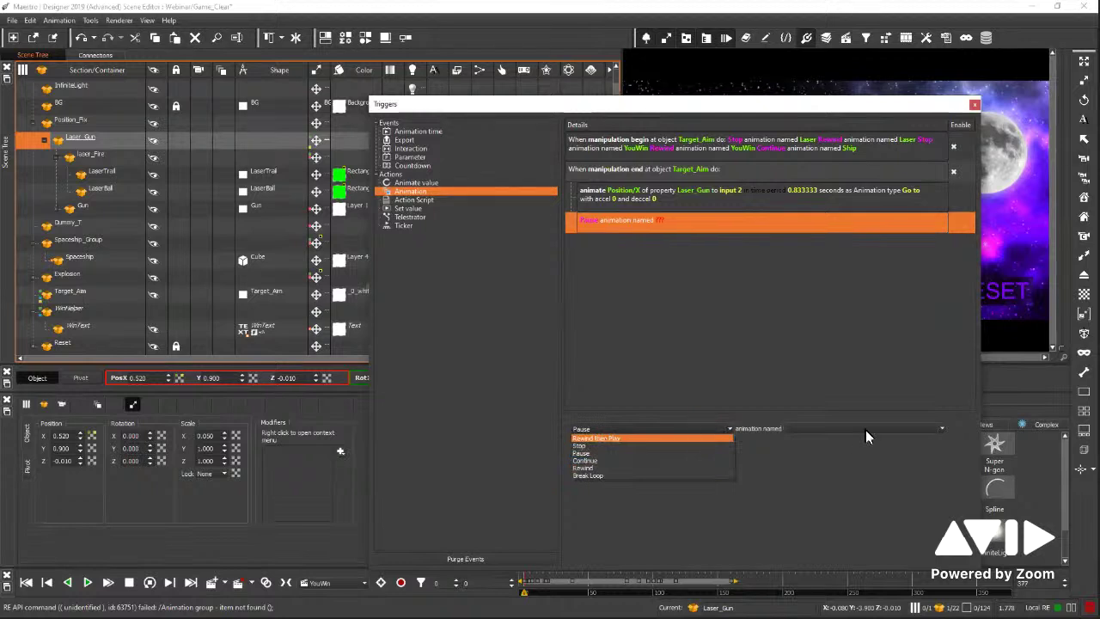
pyautogui.click(865, 428)
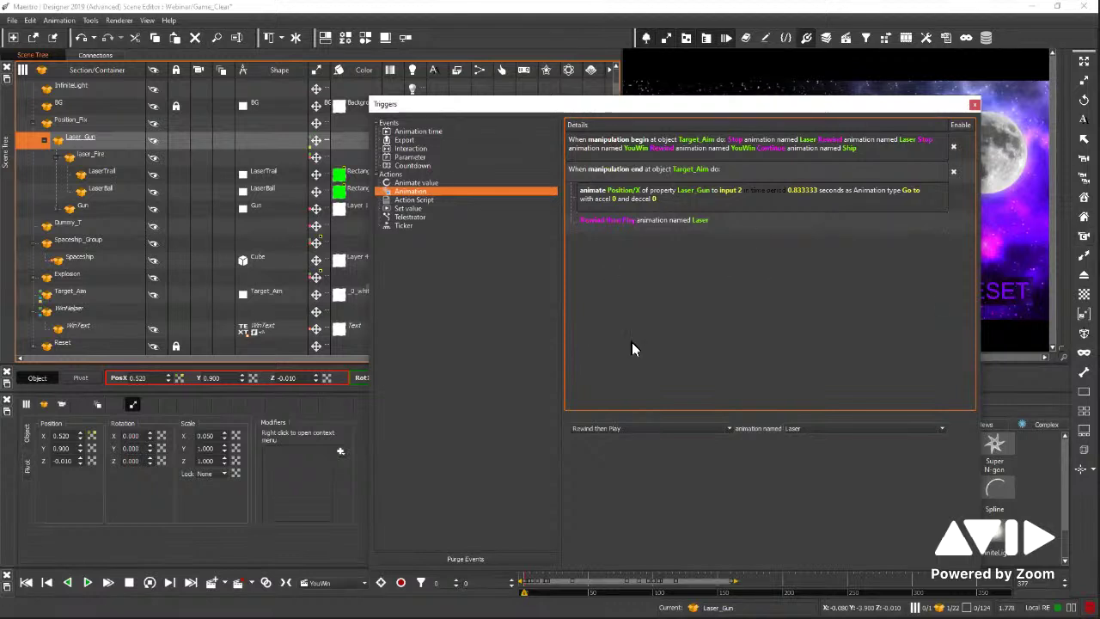
# Review the animate Position/X action, then select the Parameter event category.
pyautogui.click(622, 197)
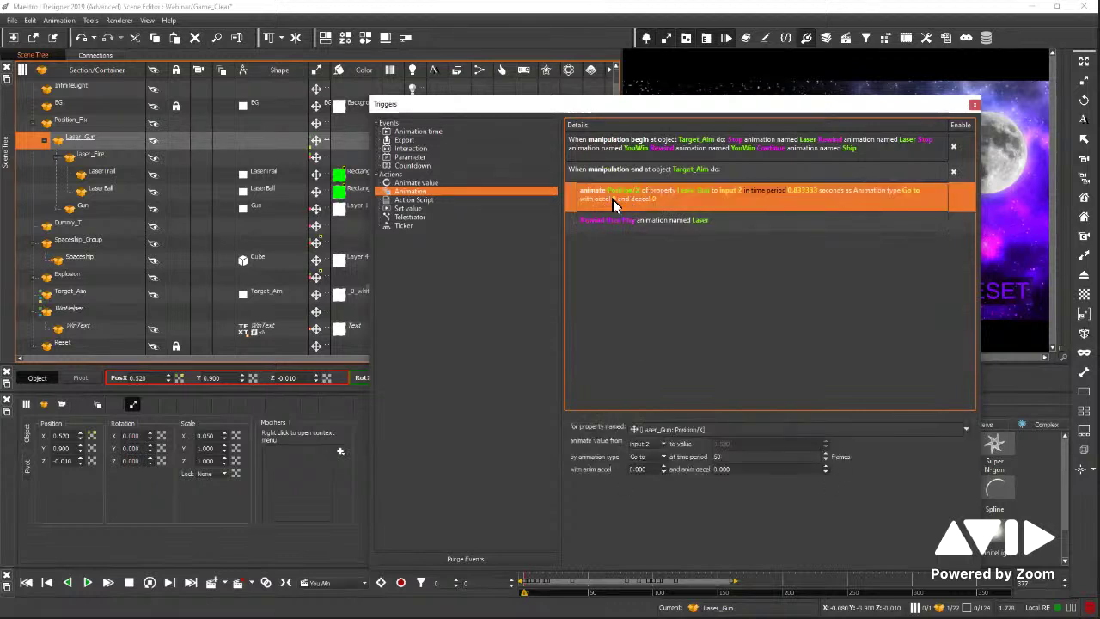
pyautogui.click(645, 307)
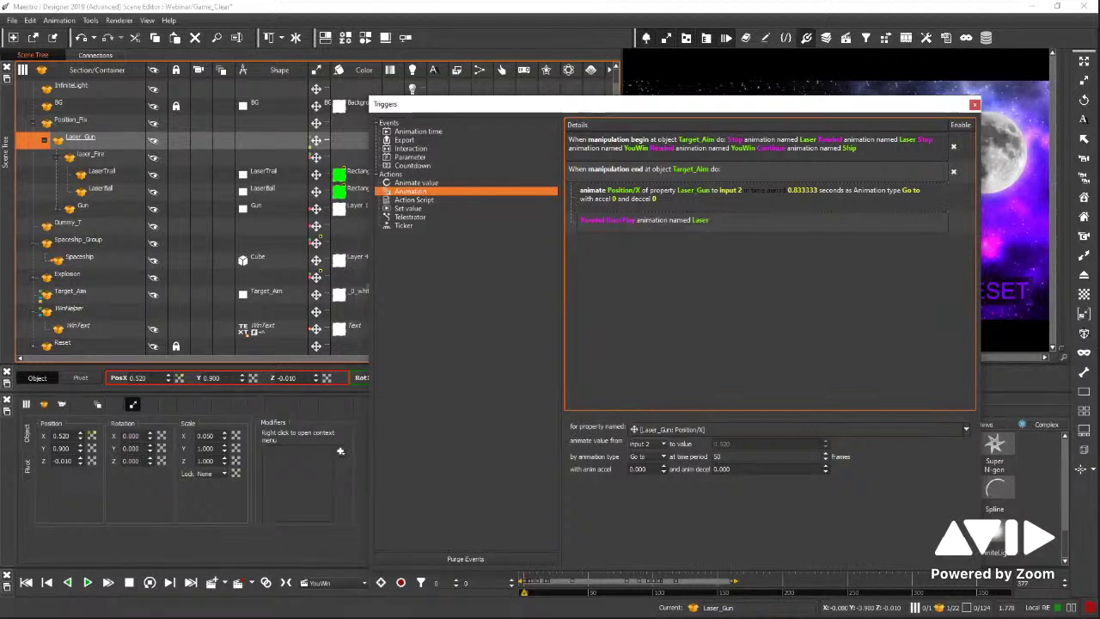
pyautogui.click(412, 158)
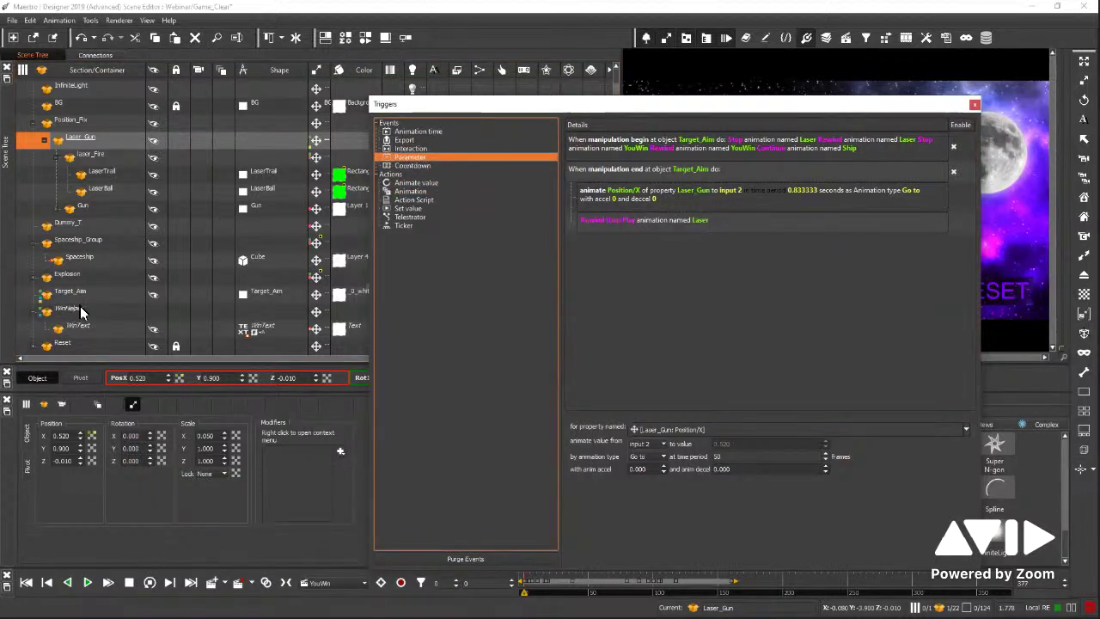
# Add a Parameter trigger watching WinHelper's Object/Visible property.
pyautogui.moveTo(401, 156); pyautogui.dragTo(623, 272)
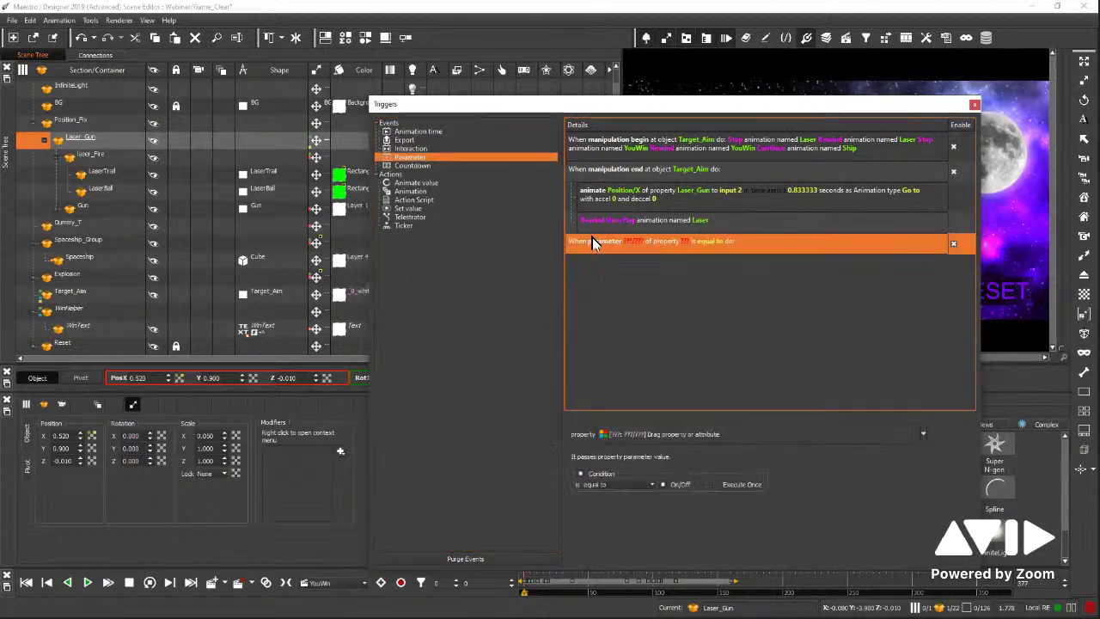
pyautogui.click(59, 311)
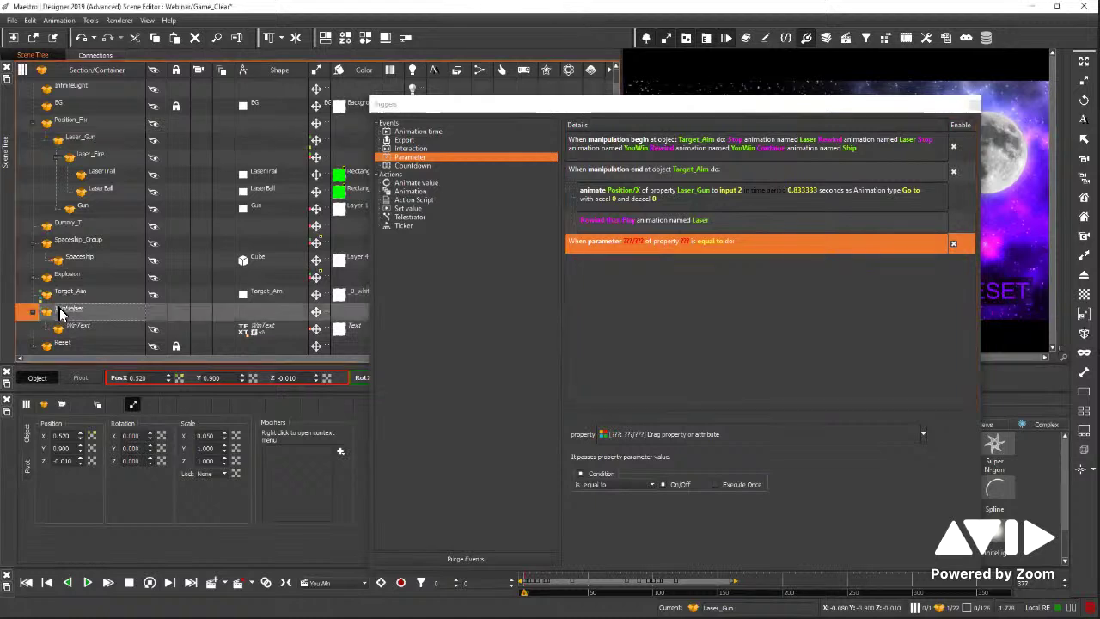
pyautogui.click(44, 404)
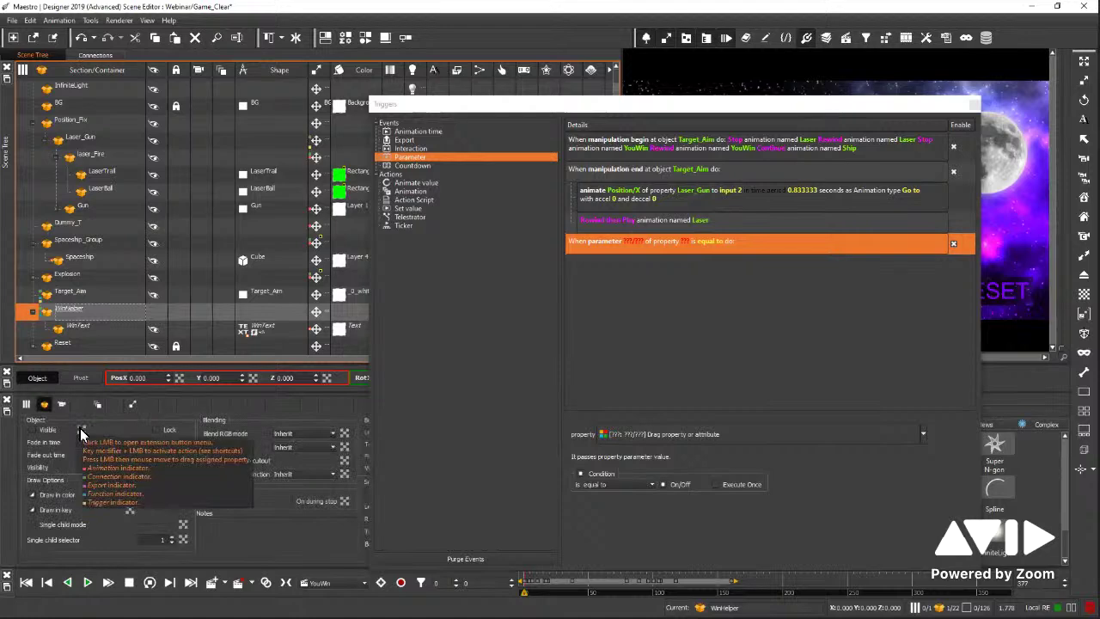
pyautogui.moveTo(82, 430); pyautogui.dragTo(650, 438)
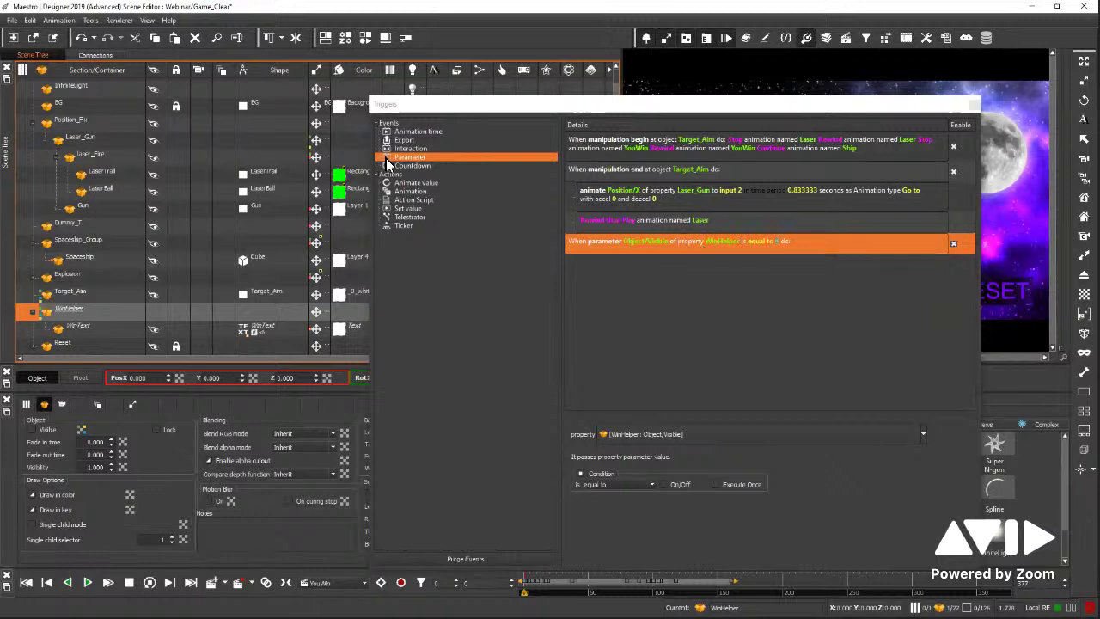
pyautogui.click(407, 191)
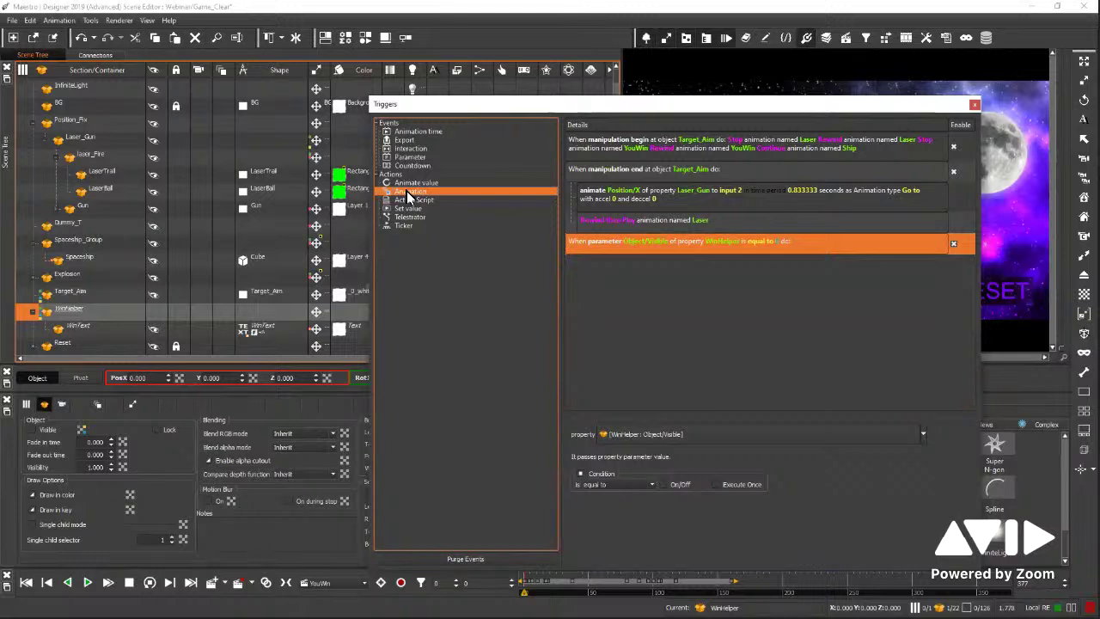
# Add four Animation actions to the visibility trigger and set the first to Stop YouWin.
pyautogui.click(613, 243)
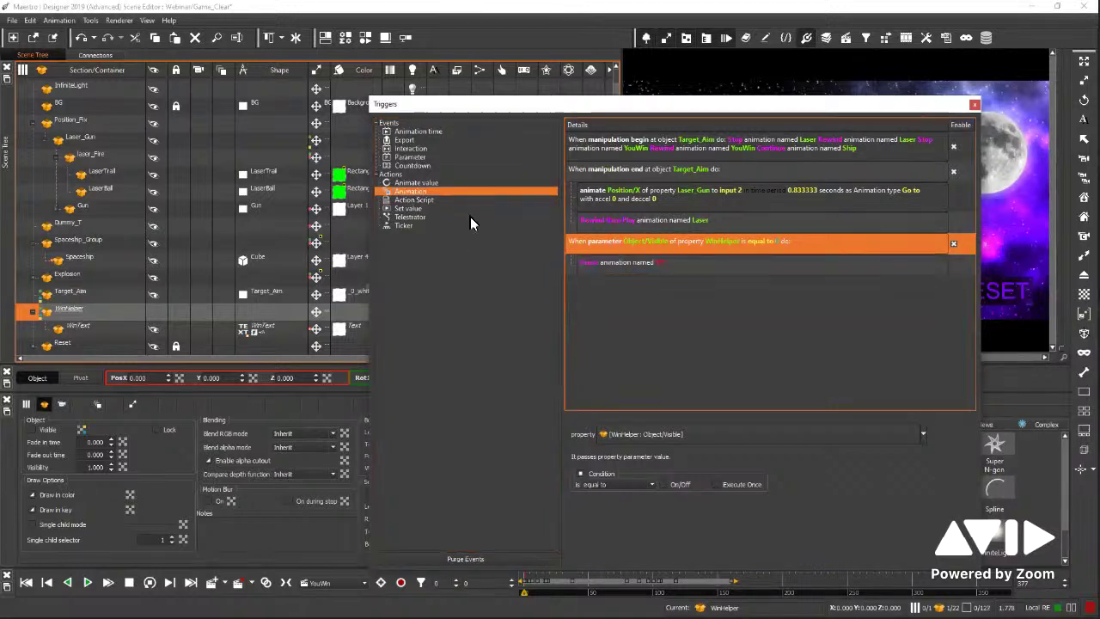
pyautogui.doubleClick(416, 193)
pyautogui.doubleClick(408, 193)
pyautogui.doubleClick(408, 195)
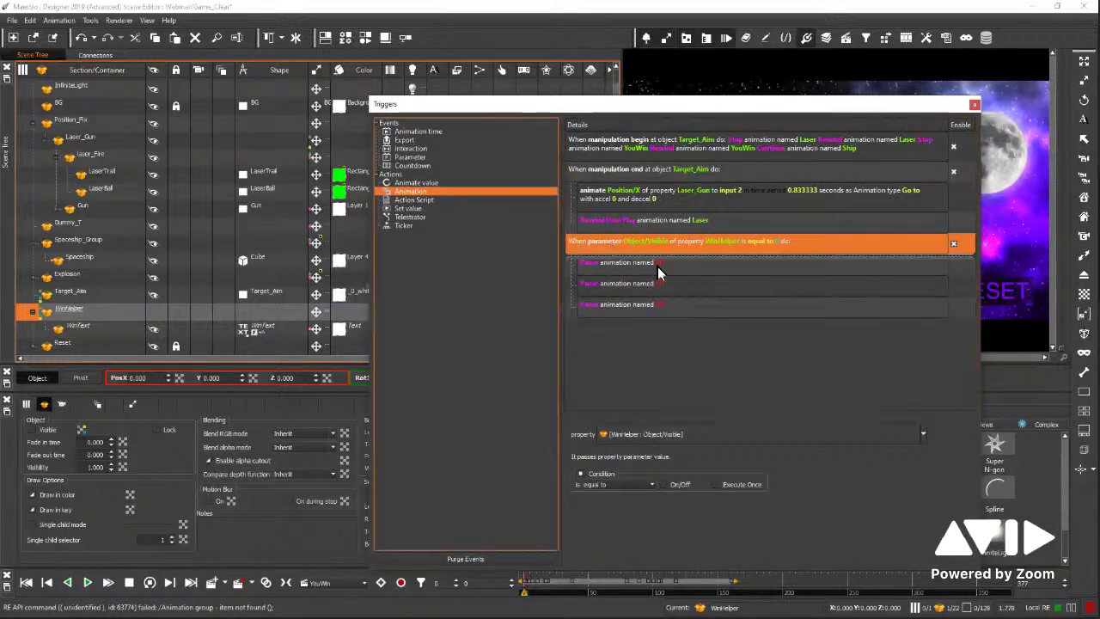
pyautogui.click(650, 267)
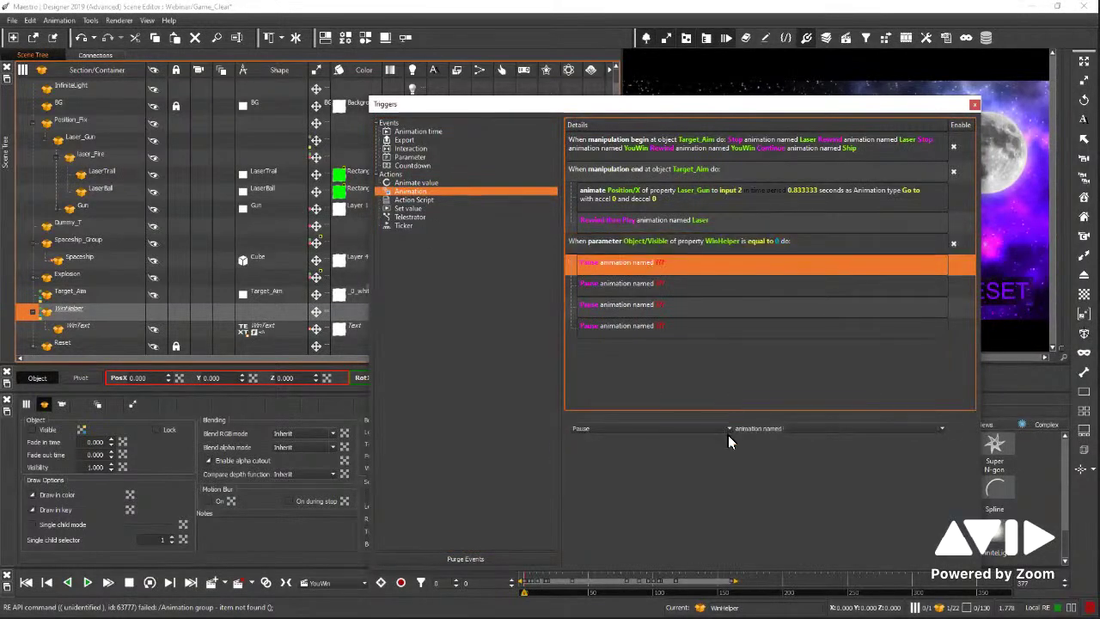
pyautogui.click(728, 430)
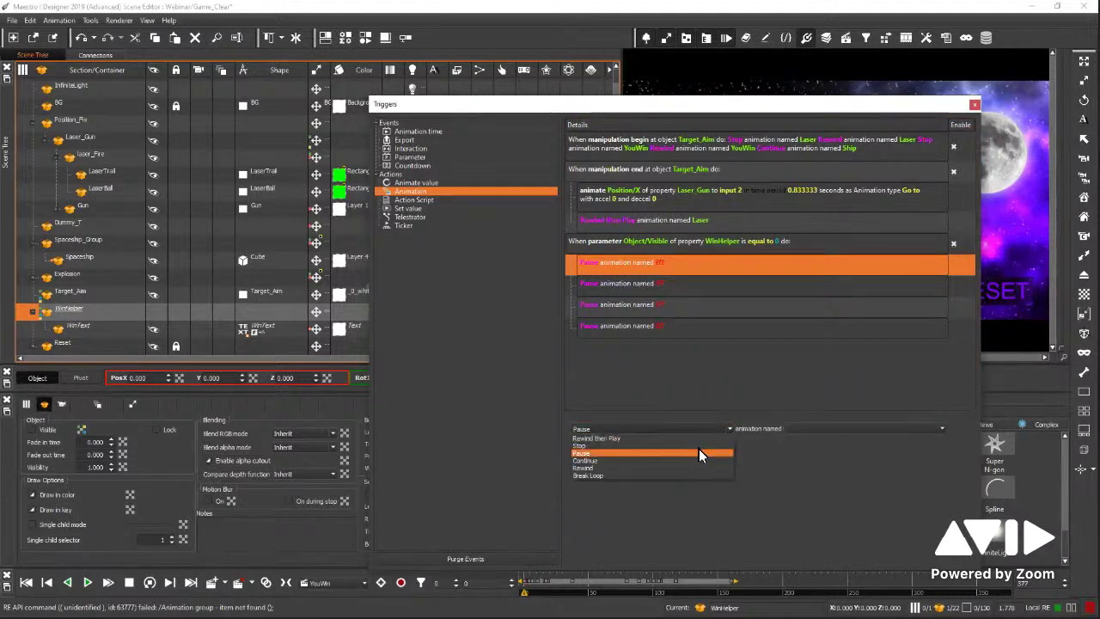
pyautogui.click(700, 445)
pyautogui.click(829, 427)
pyautogui.click(810, 461)
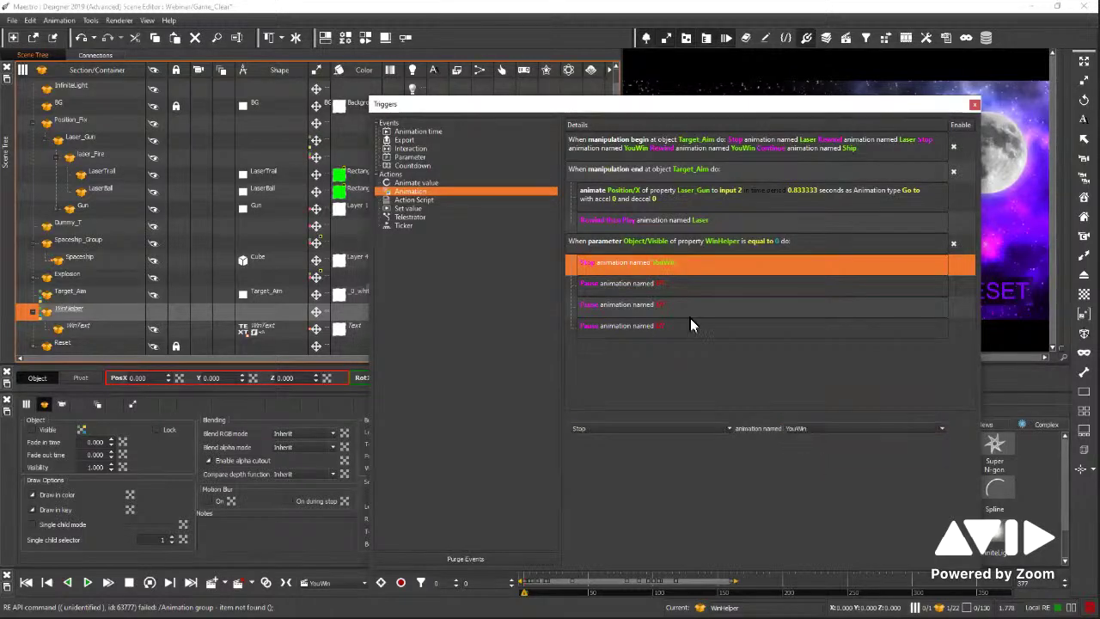
# Make the second action Rewind YouWin.
pyautogui.click(646, 292)
pyautogui.click(702, 428)
pyautogui.click(662, 471)
pyautogui.click(824, 428)
pyautogui.click(812, 461)
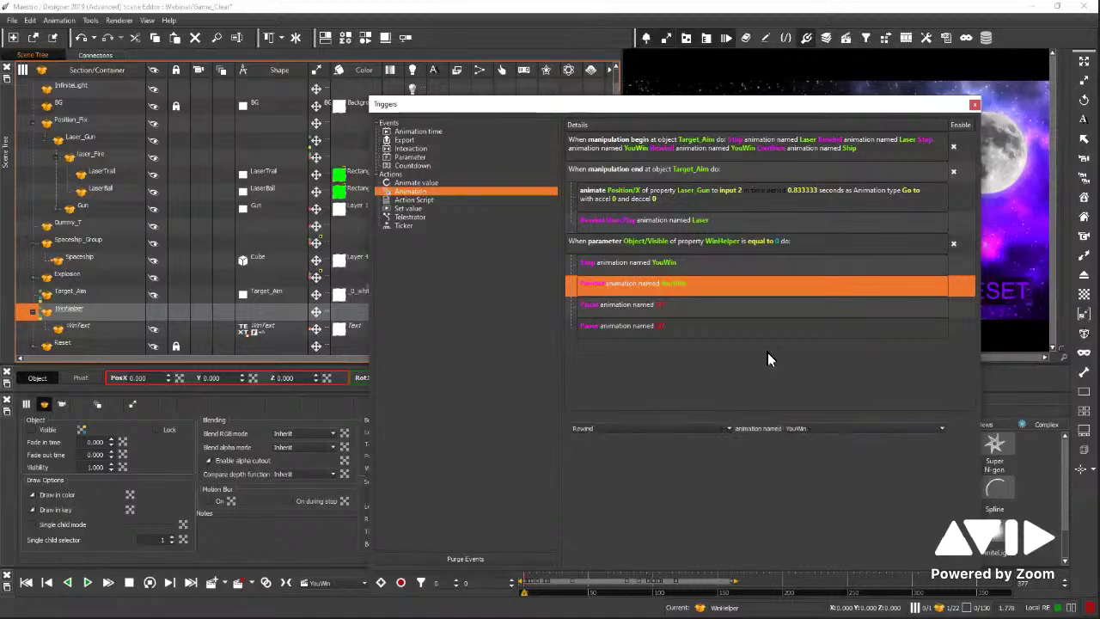
# Set the third action to Stop Laser and the fourth to Rewind Laser, then collapse the trigger.
pyautogui.click(647, 307)
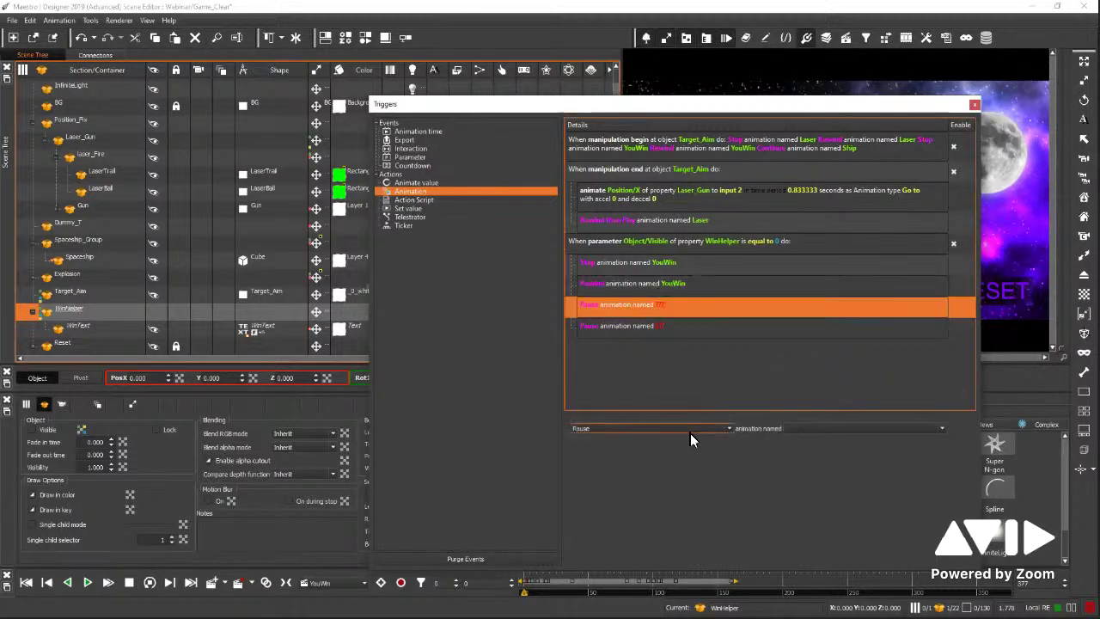
pyautogui.click(689, 433)
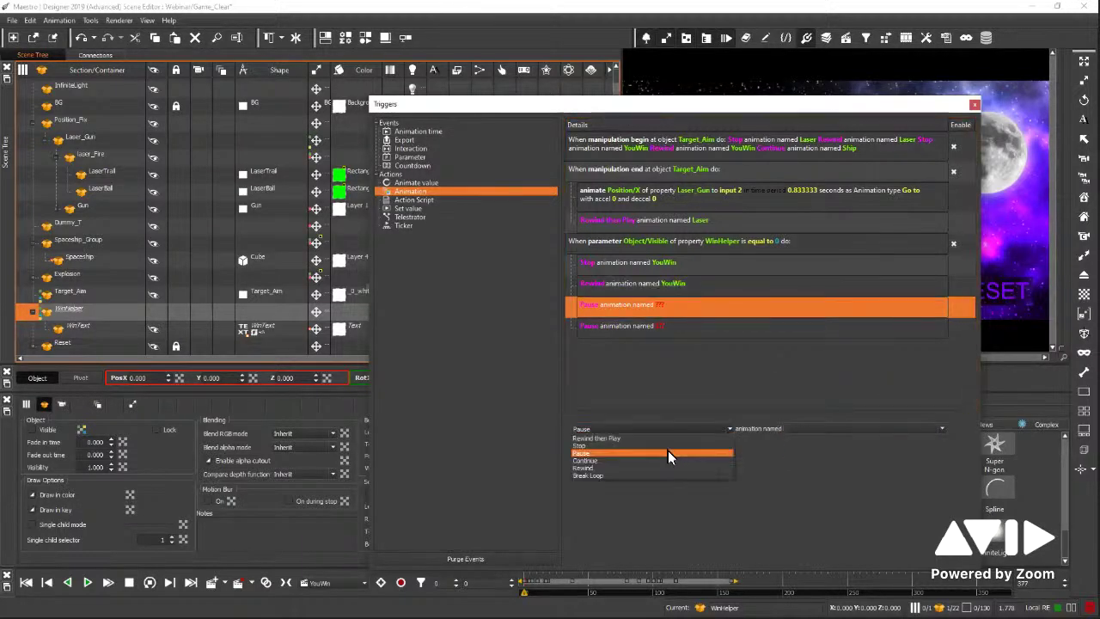
pyautogui.click(668, 446)
pyautogui.click(834, 429)
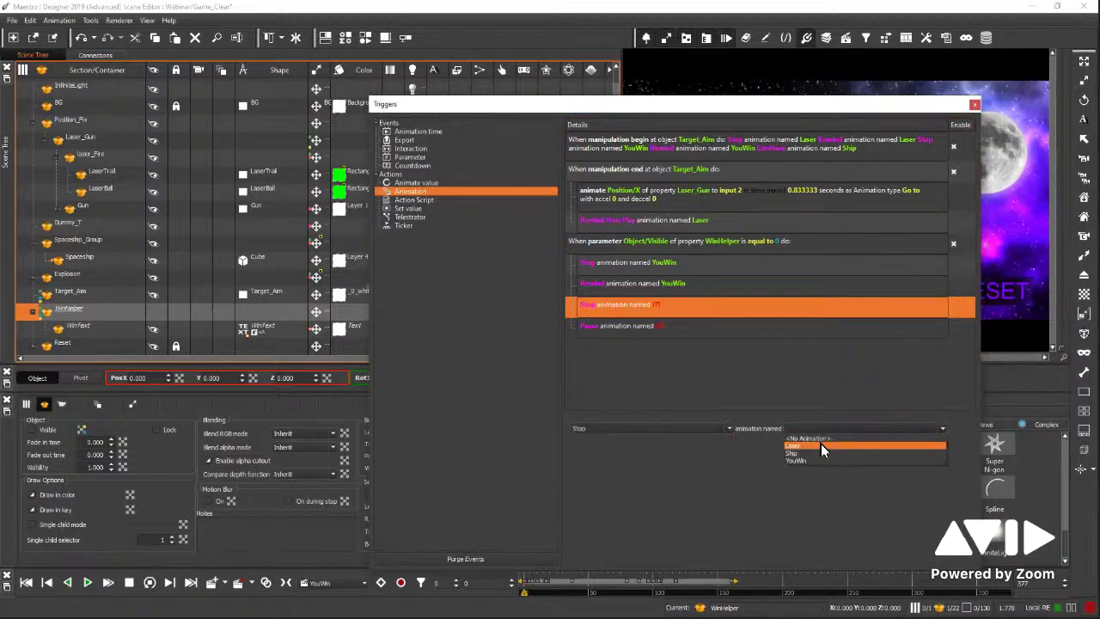
pyautogui.click(827, 449)
pyautogui.click(666, 328)
pyautogui.click(716, 428)
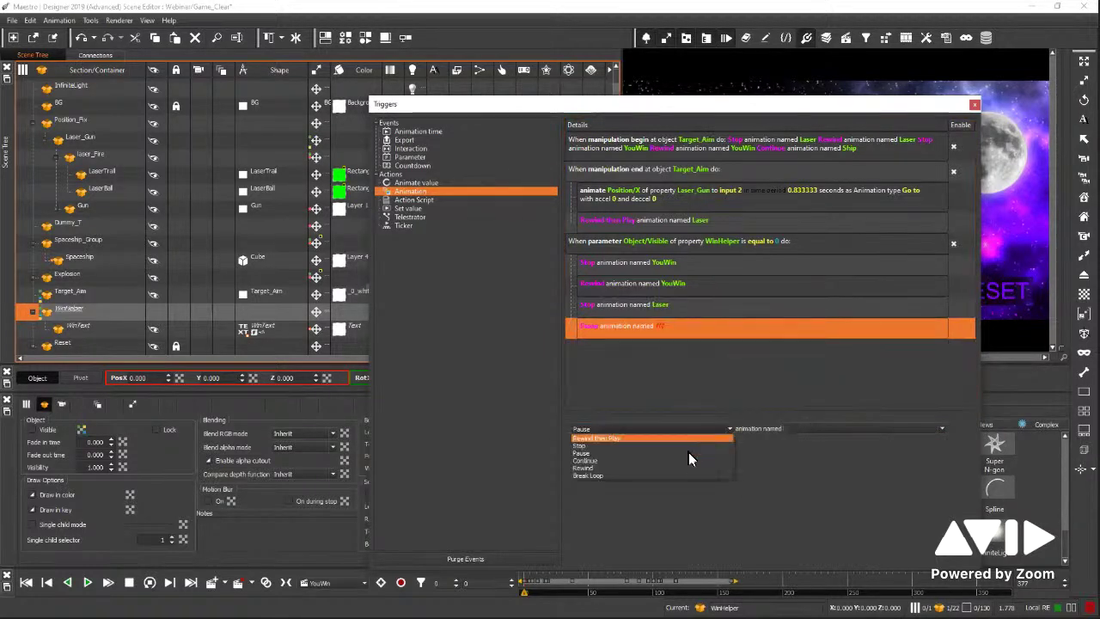
pyautogui.click(683, 467)
pyautogui.click(811, 431)
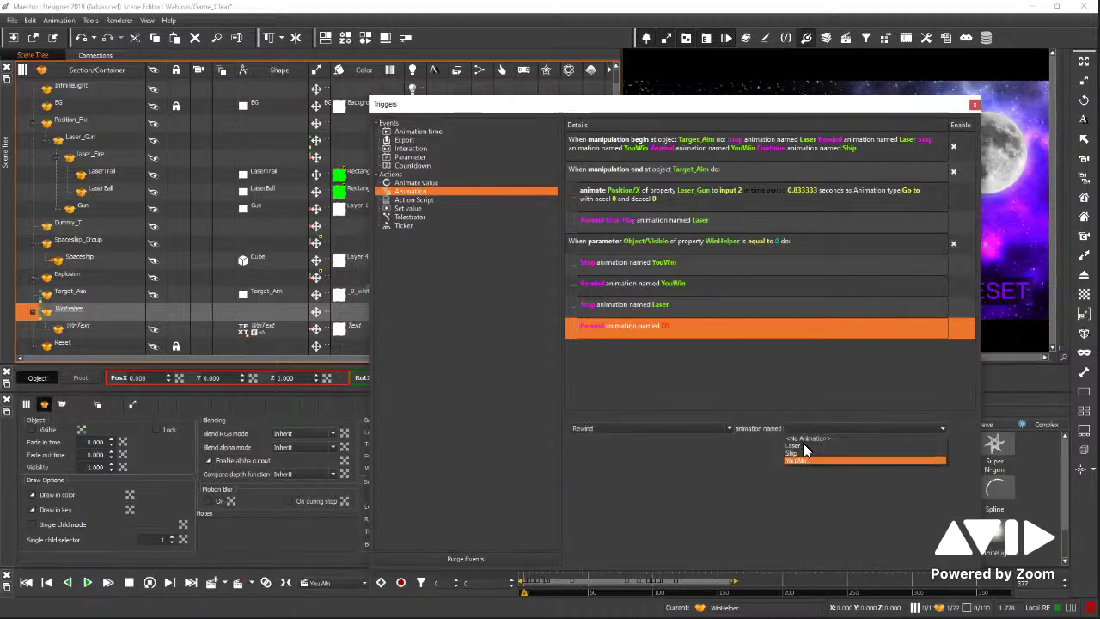
pyautogui.click(805, 447)
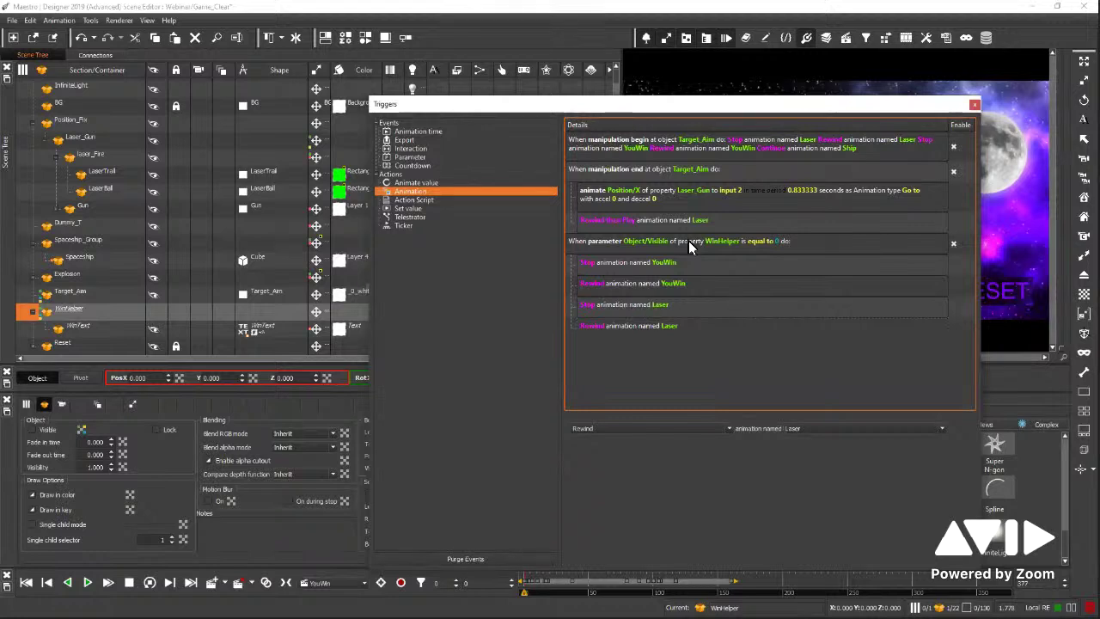
pyautogui.click(601, 245)
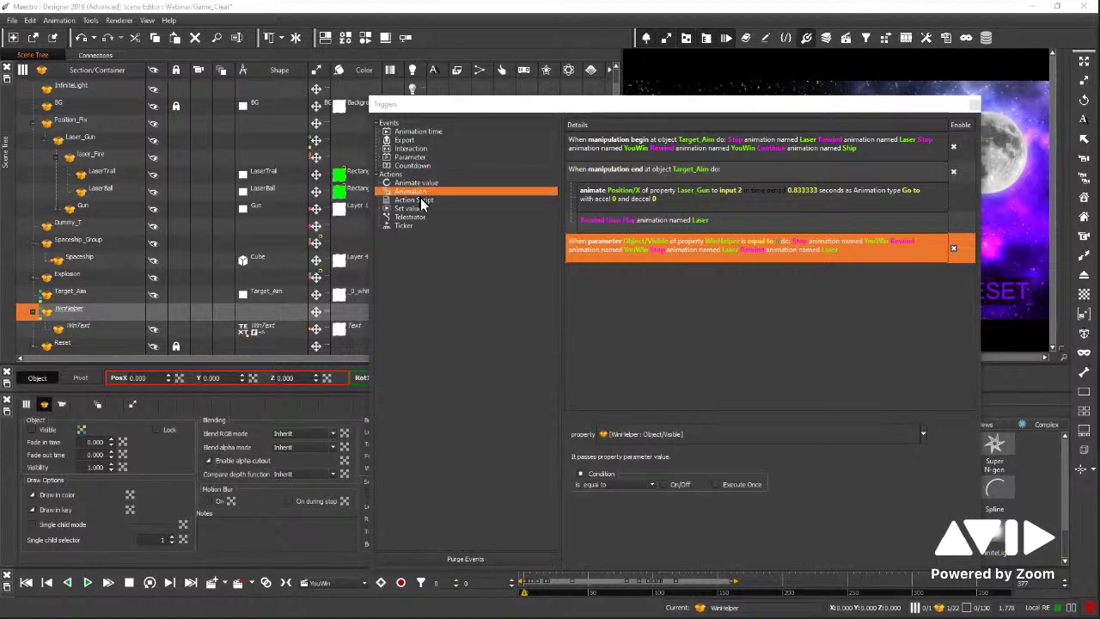
# Add a Parameter trigger on WinHelper's Visible with value On, set to Execute Once.
pyautogui.click(412, 158)
pyautogui.moveTo(411, 157); pyautogui.dragTo(615, 316)
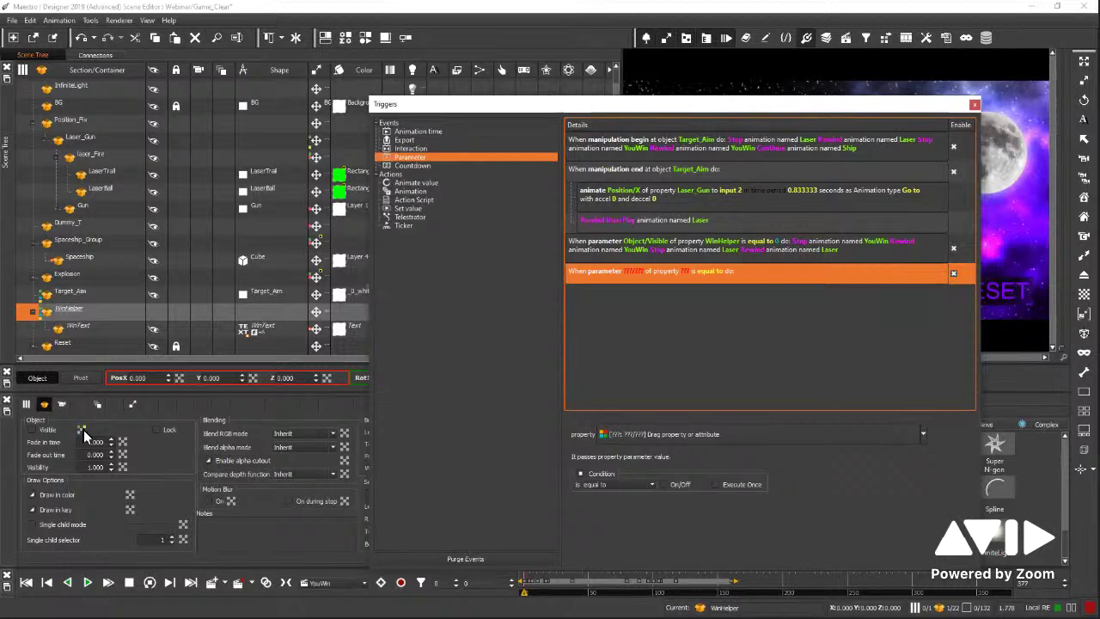
pyautogui.moveTo(84, 429); pyautogui.dragTo(640, 279)
pyautogui.click(663, 483)
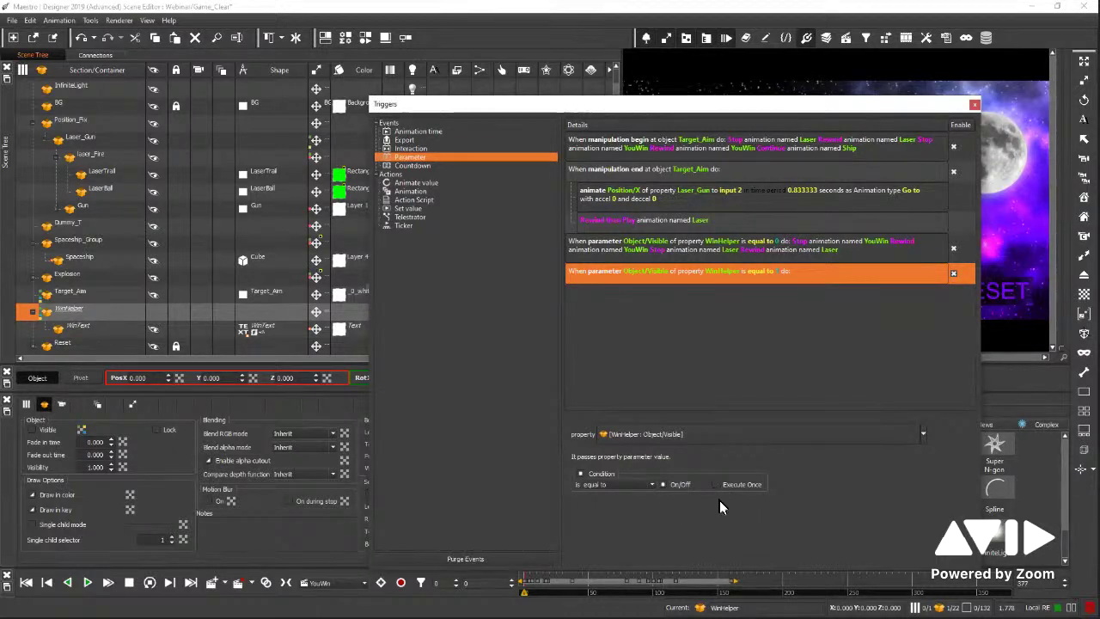
pyautogui.click(717, 484)
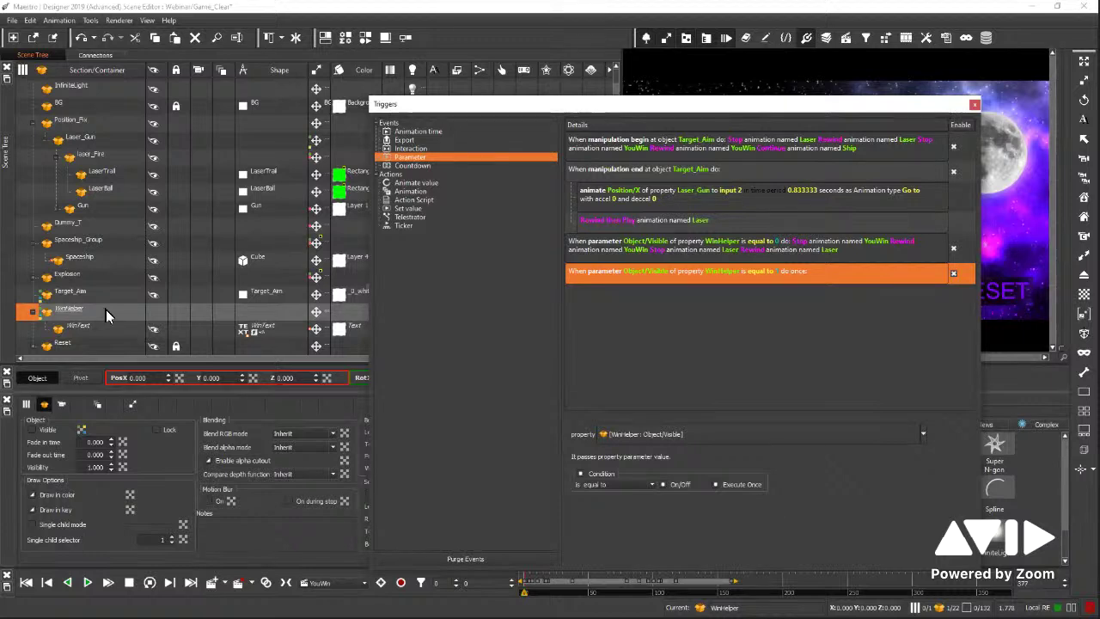
pyautogui.click(413, 192)
# Add a Rewind then Play YouWin action to the once-only trigger.
pyautogui.doubleClick(618, 277)
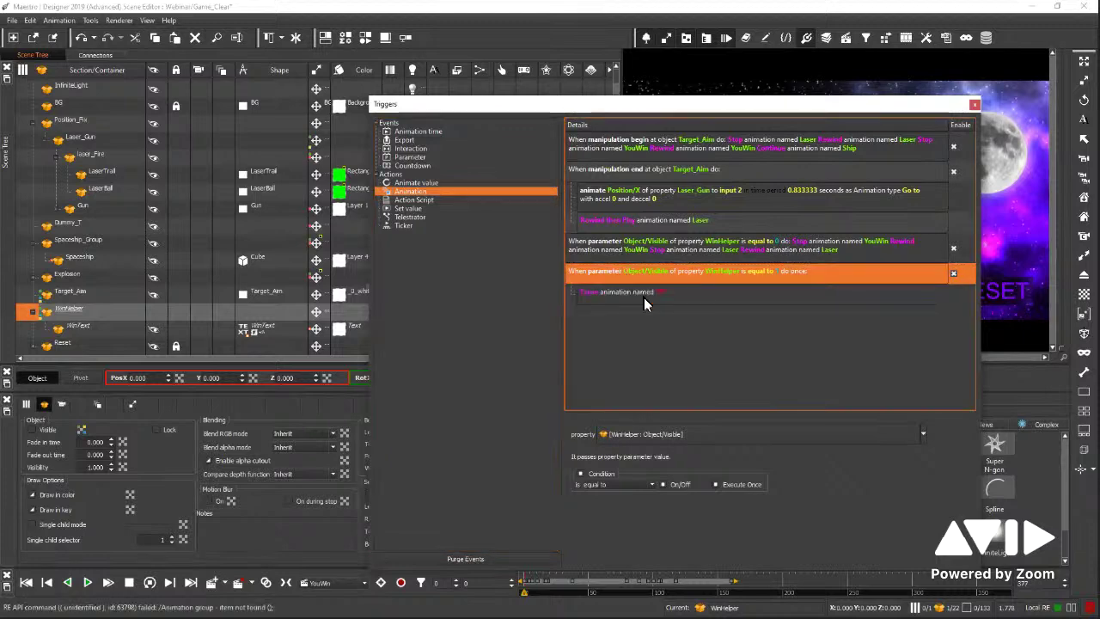
pyautogui.click(656, 295)
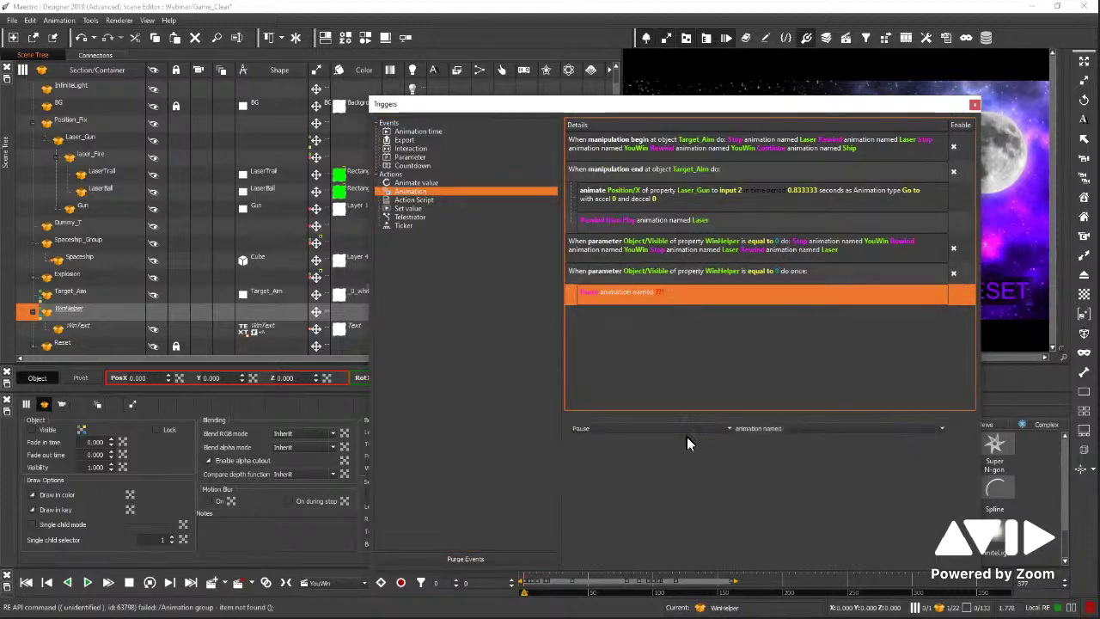
pyautogui.click(728, 427)
pyautogui.click(602, 438)
pyautogui.click(841, 428)
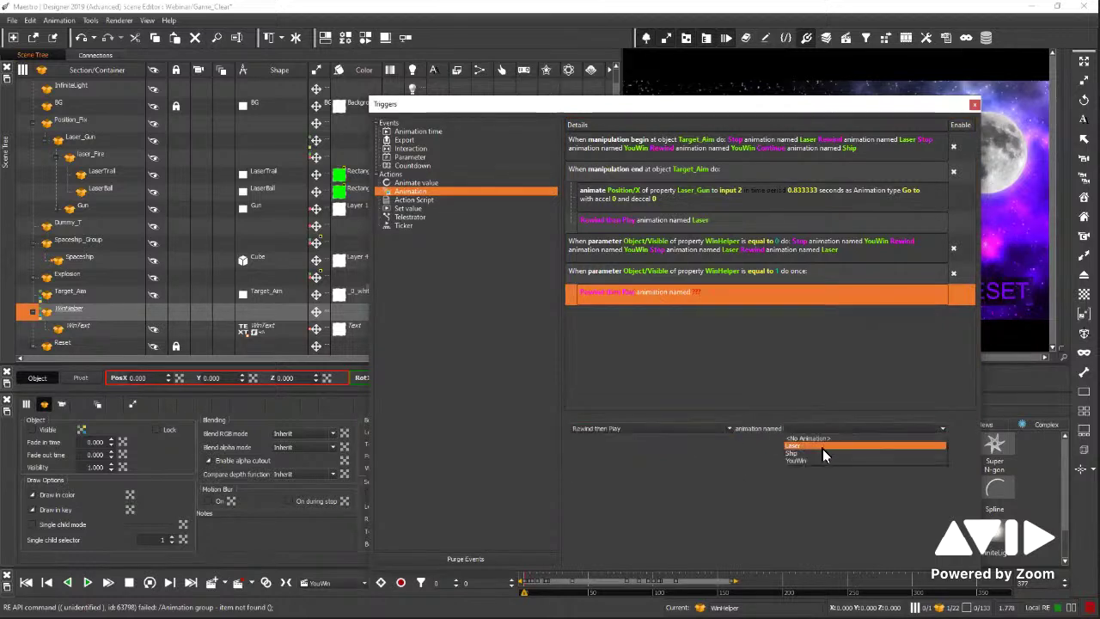
pyautogui.click(820, 460)
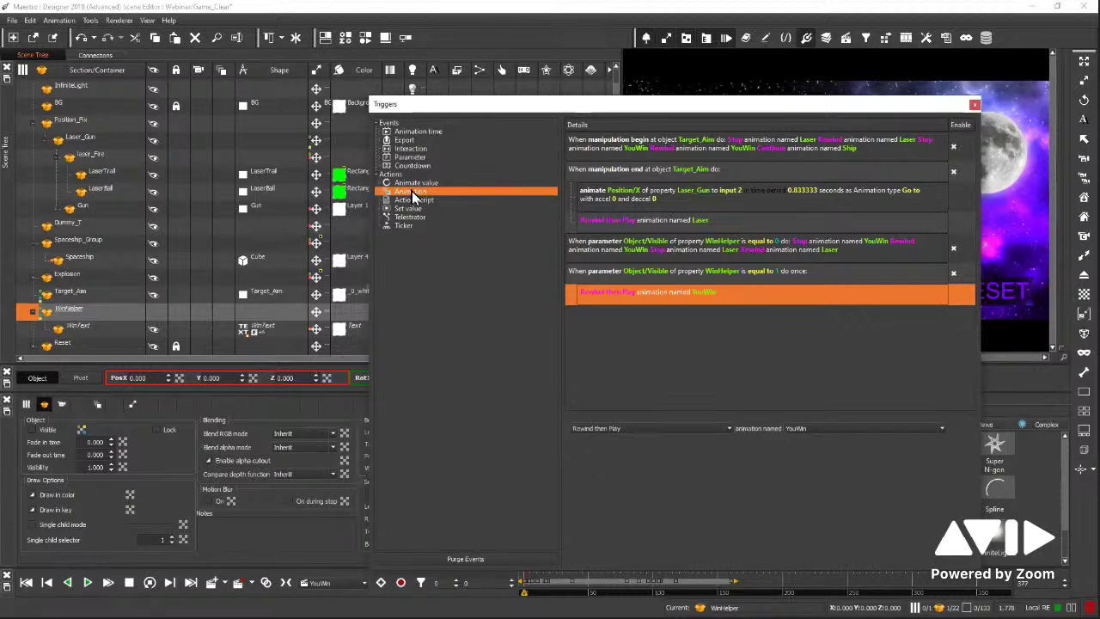
# Add two more animation actions and set the middle one to Stop Laser.
pyautogui.click(523, 244)
pyautogui.moveTo(629, 273); pyautogui.dragTo(630, 273)
pyautogui.click(624, 273)
pyautogui.click(629, 308)
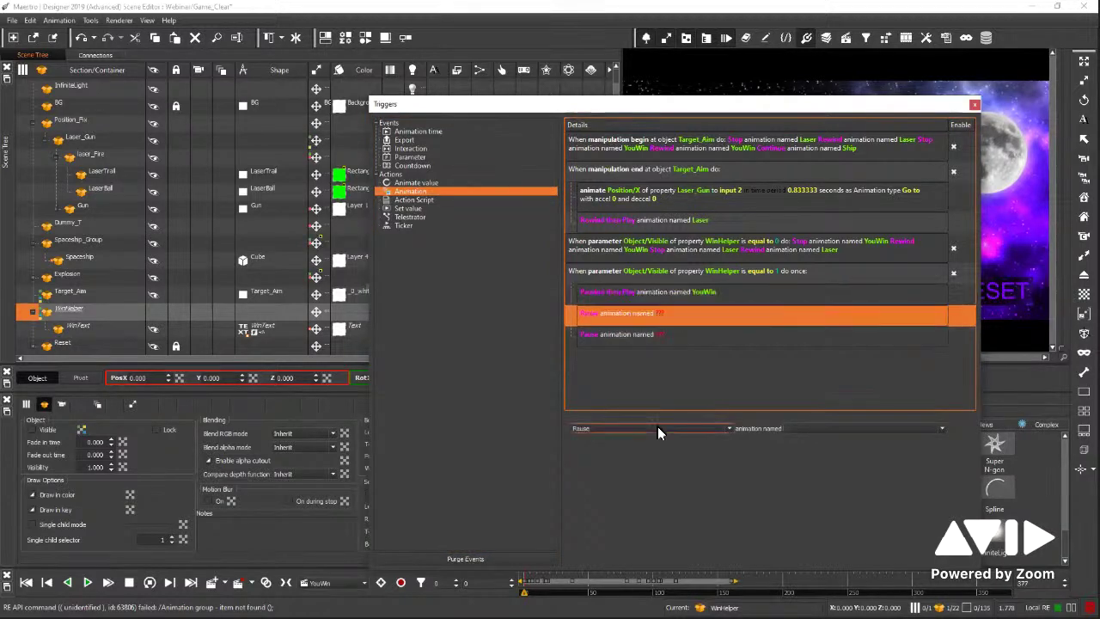
pyautogui.click(633, 428)
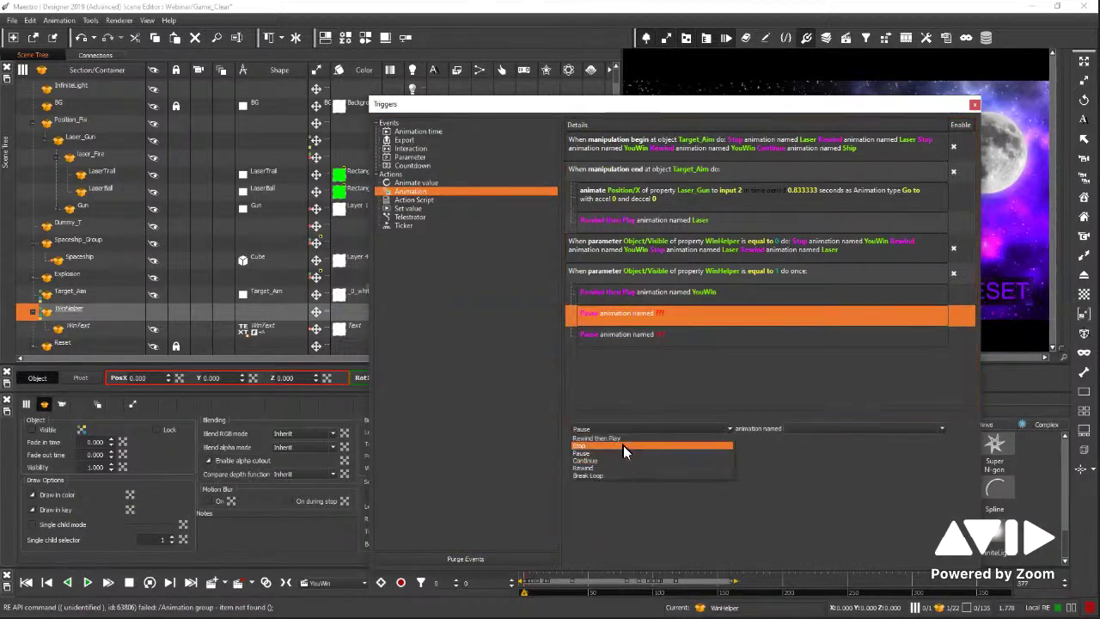
pyautogui.press('Return')
pyautogui.click(830, 428)
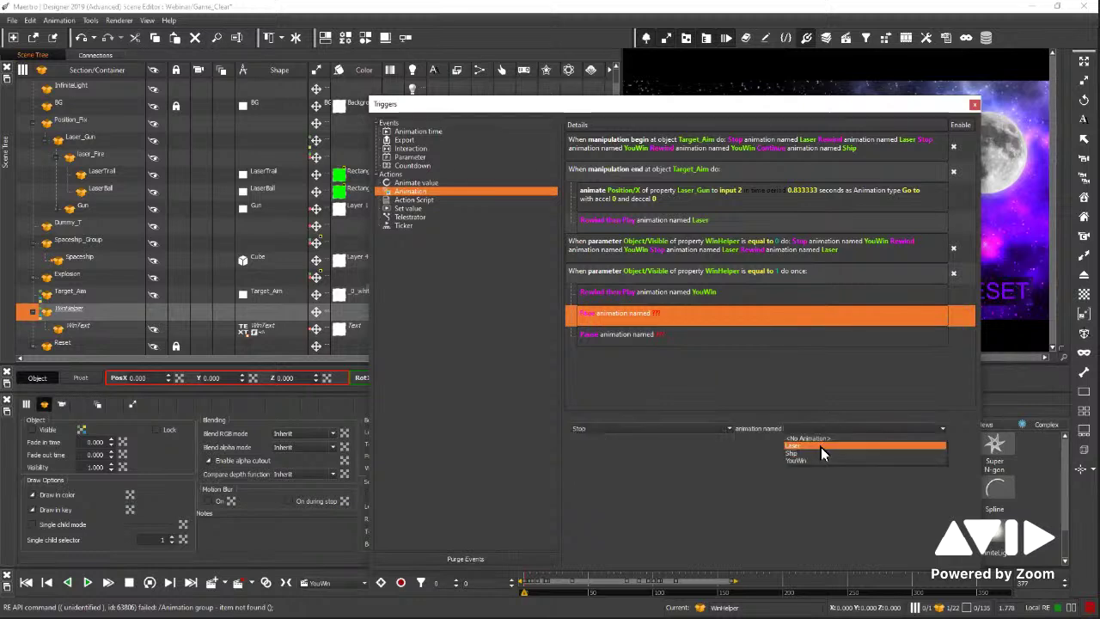
pyautogui.press('Return')
pyautogui.click(667, 343)
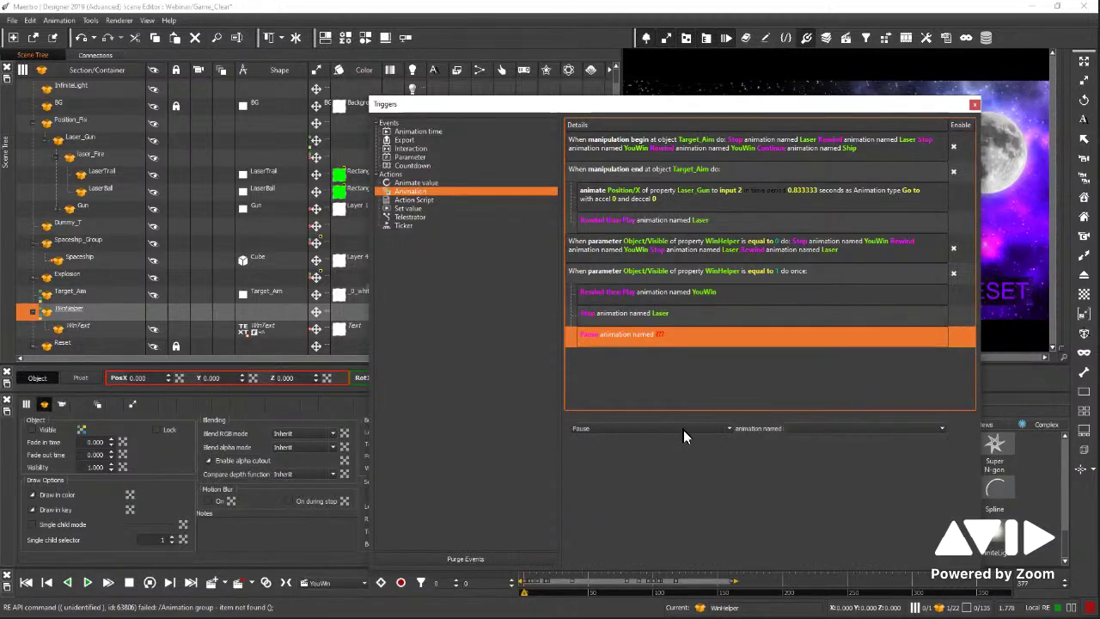
# Set the last action to Rewind Laser.
pyautogui.click(682, 429)
pyautogui.click(647, 469)
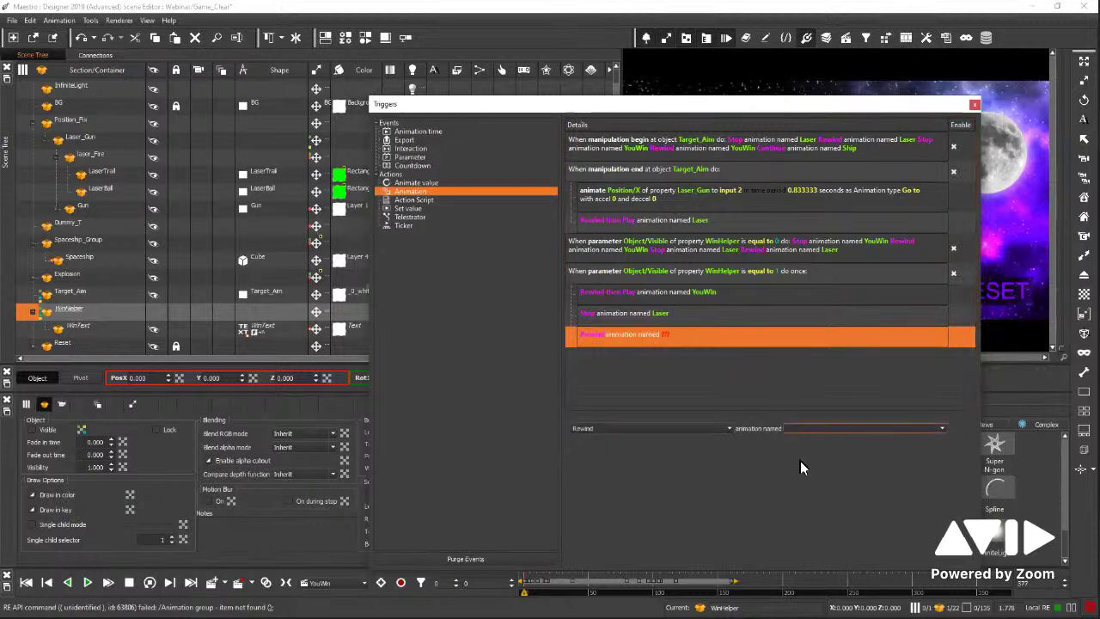
pyautogui.click(802, 428)
pyautogui.press('Return')
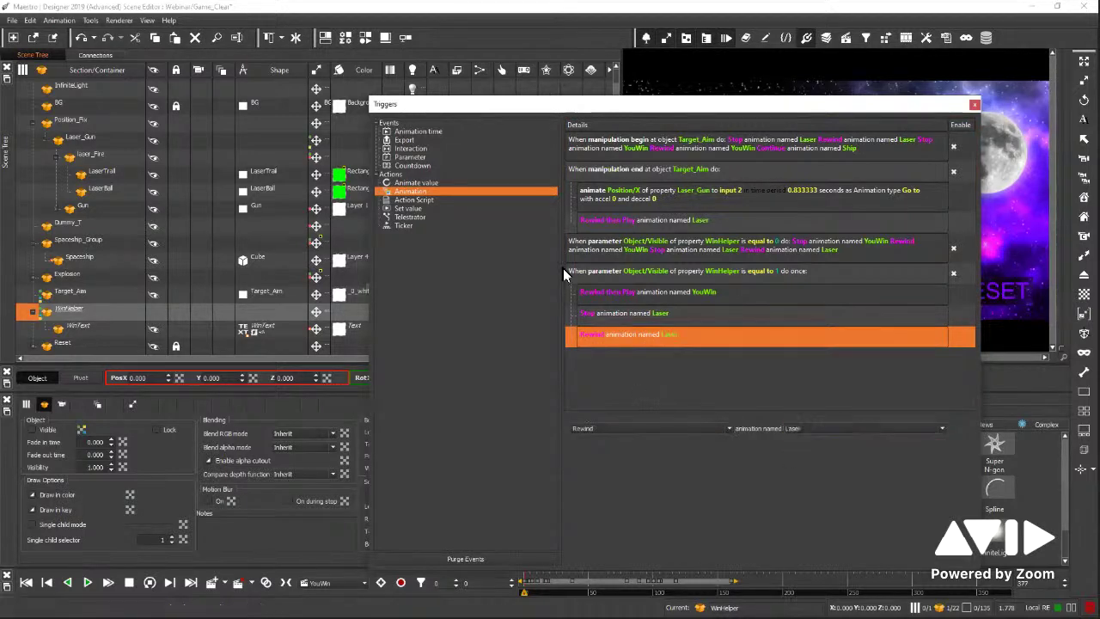
pyautogui.click(546, 307)
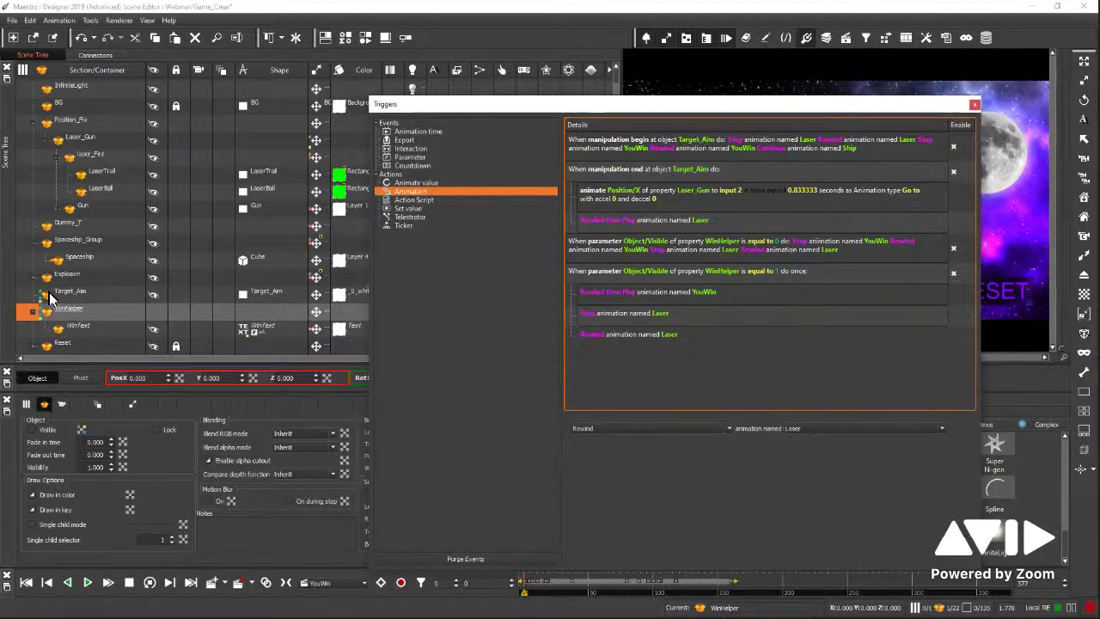
# Add an Animation time trigger that watches the Laser animation and fires at frame 101.
pyautogui.click(412, 130)
pyautogui.moveTo(413, 131); pyautogui.dragTo(612, 372)
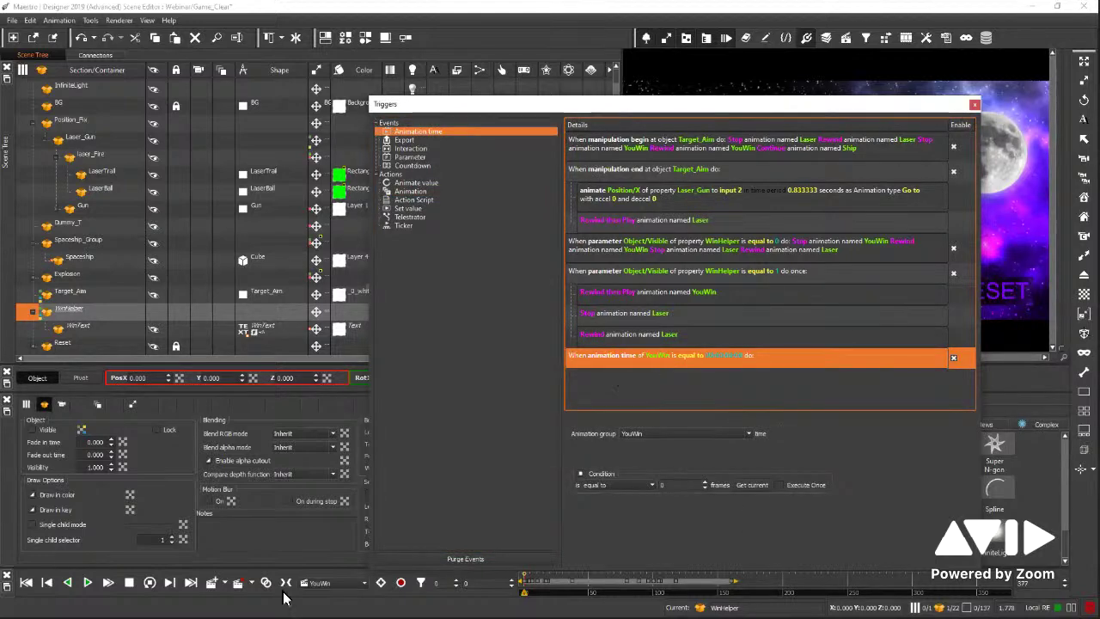
pyautogui.click(364, 582)
pyautogui.click(316, 554)
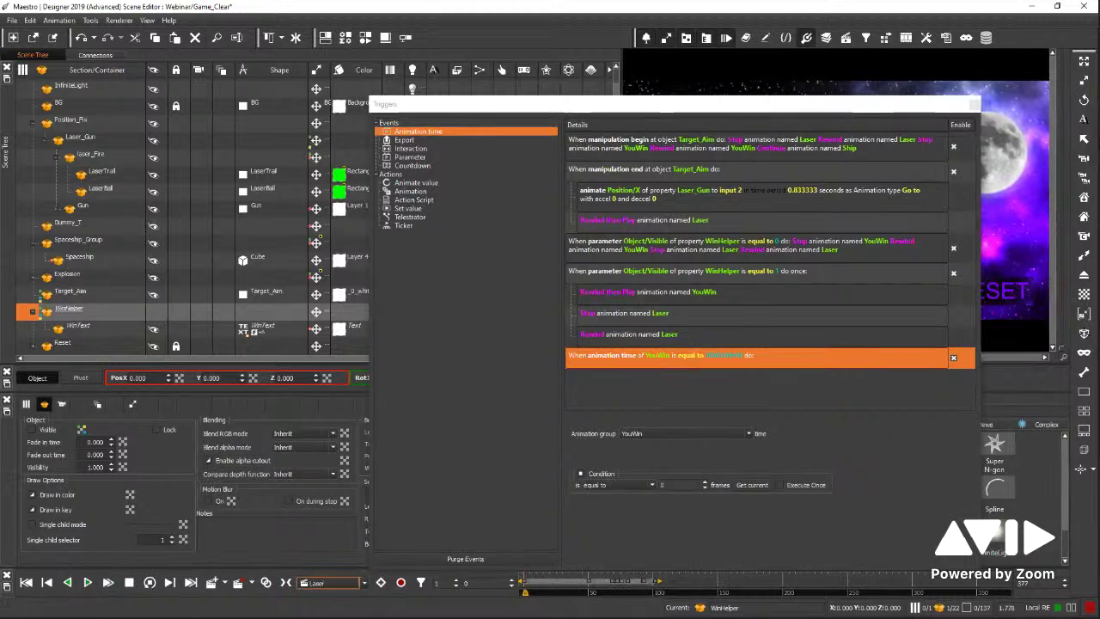
pyautogui.click(656, 595)
pyautogui.click(741, 433)
pyautogui.click(688, 451)
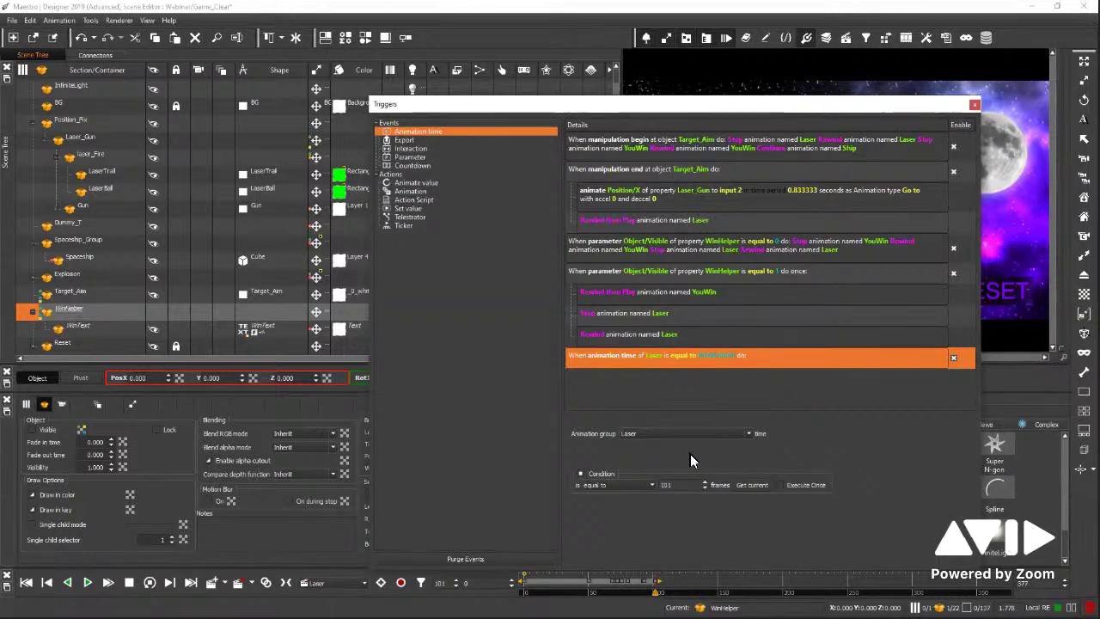
pyautogui.click(751, 484)
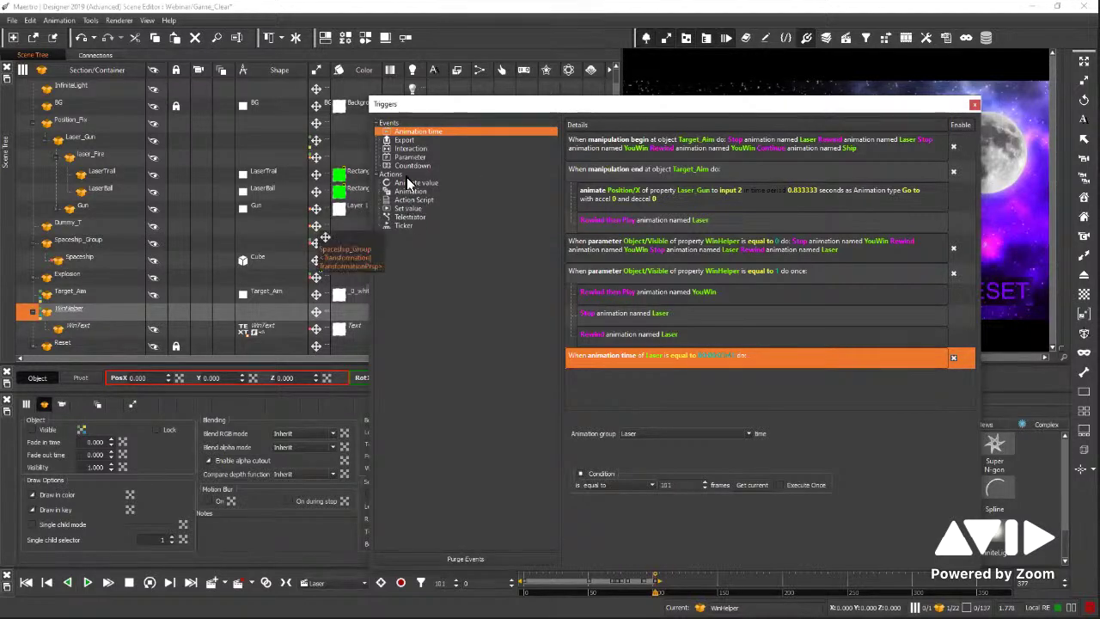
# Add an animation action to the frame-101 trigger that stops the Laser animation.
pyautogui.moveTo(405, 189); pyautogui.dragTo(619, 357)
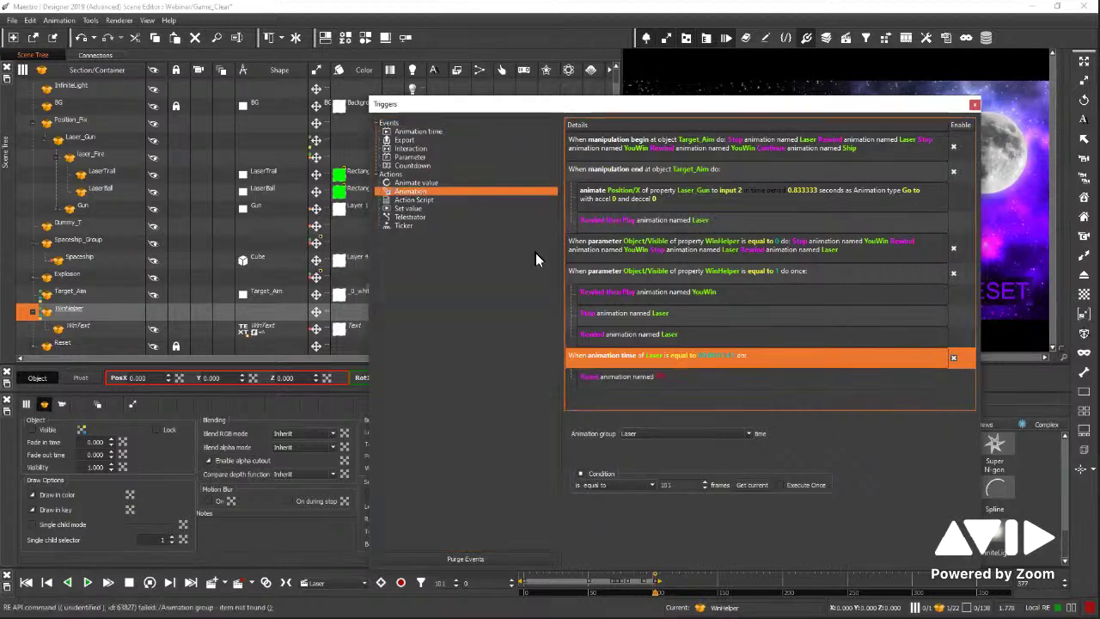
pyautogui.moveTo(414, 187); pyautogui.dragTo(614, 361)
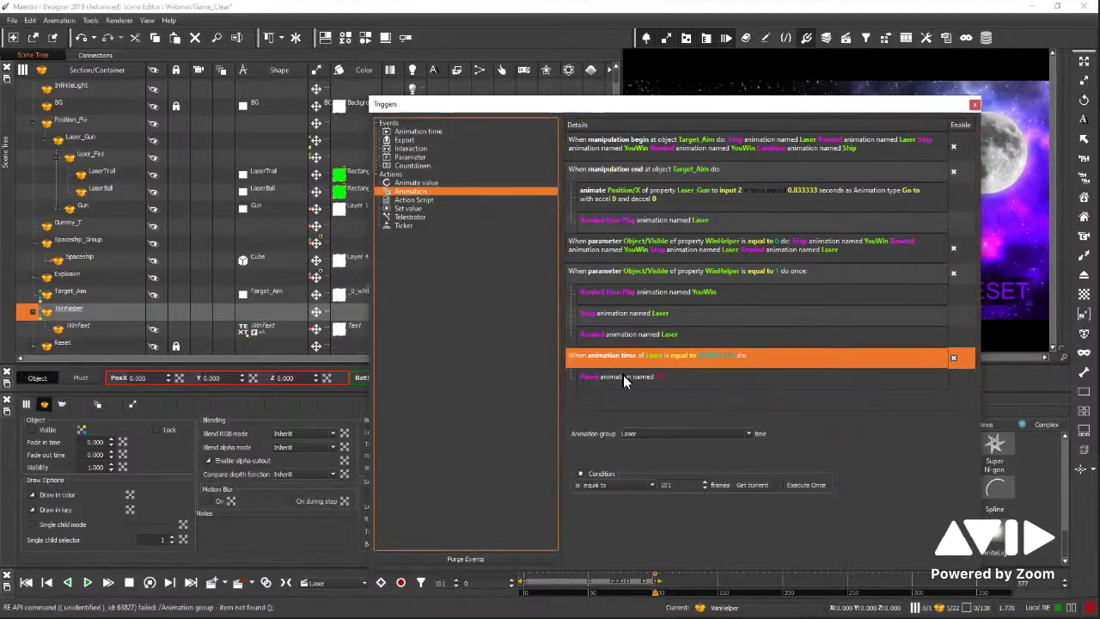
pyautogui.click(623, 378)
pyautogui.click(677, 428)
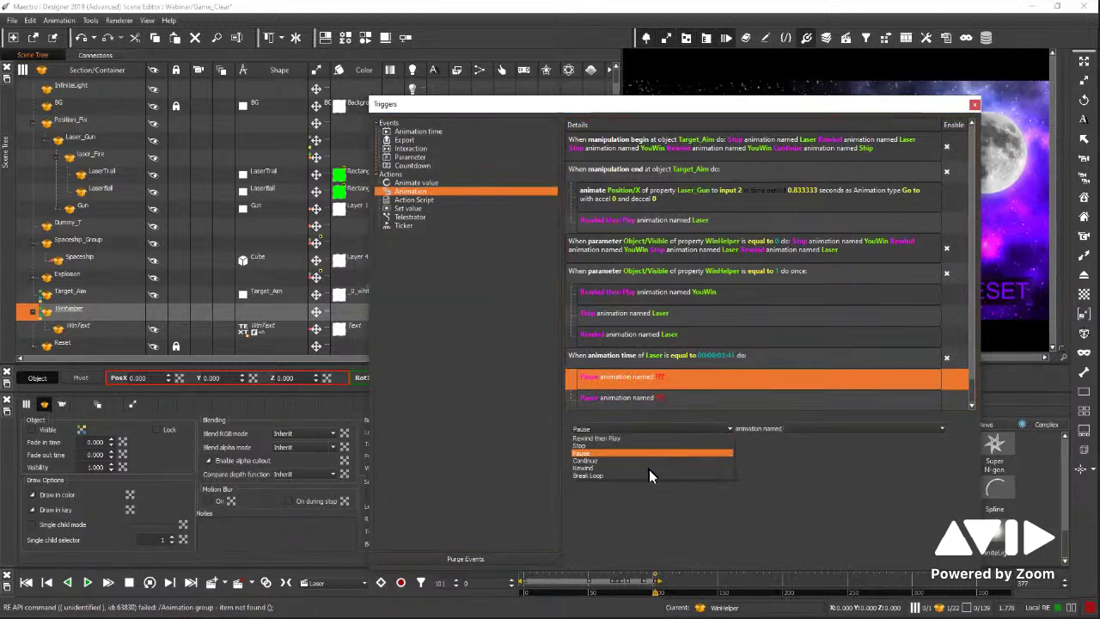
pyautogui.click(659, 467)
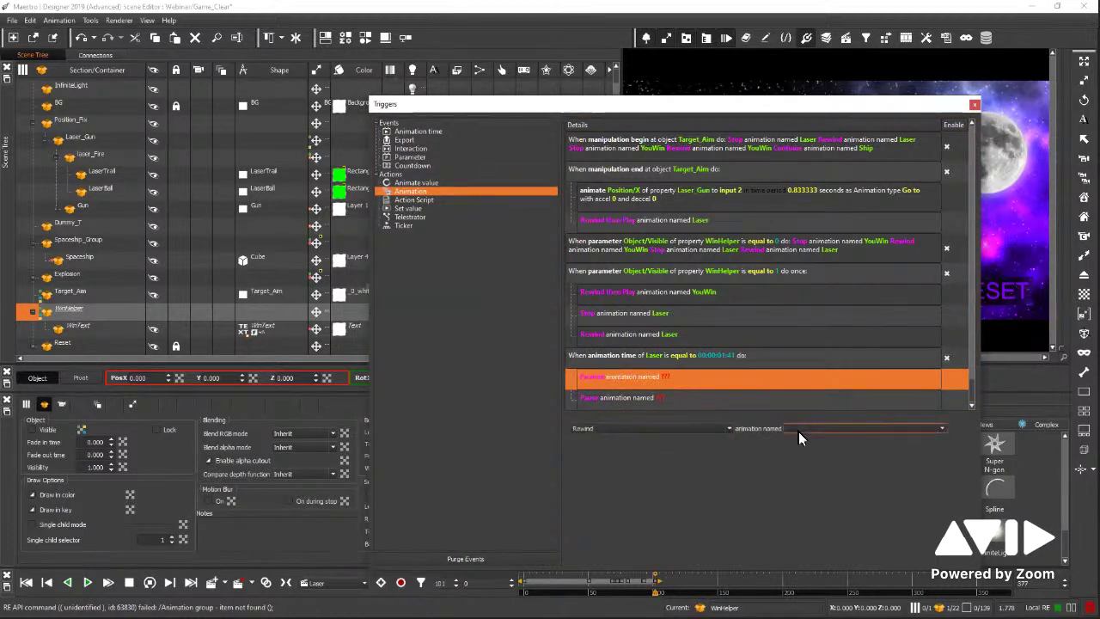
pyautogui.click(664, 430)
pyautogui.click(652, 451)
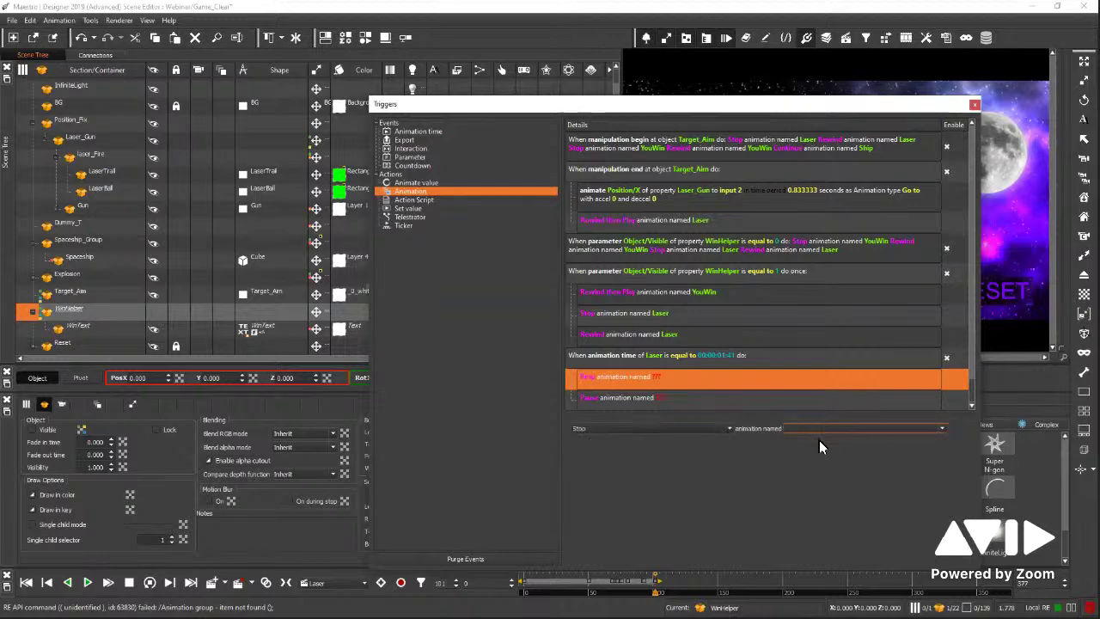
pyautogui.click(817, 430)
pyautogui.click(684, 404)
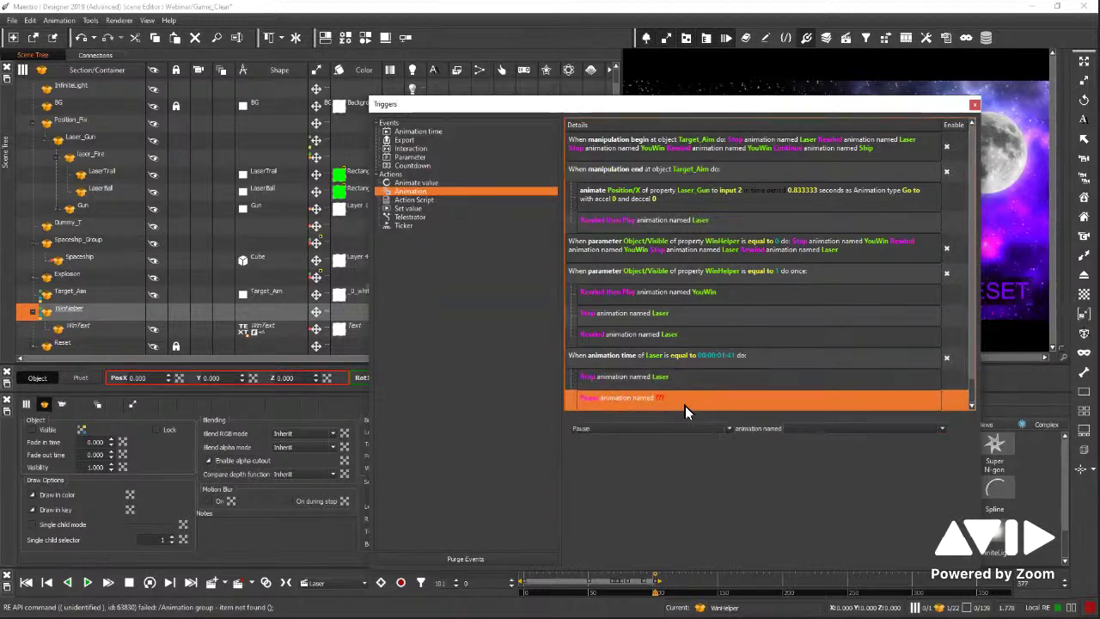
# Make the trigger's last action rewind the Laser animation.
pyautogui.click(668, 429)
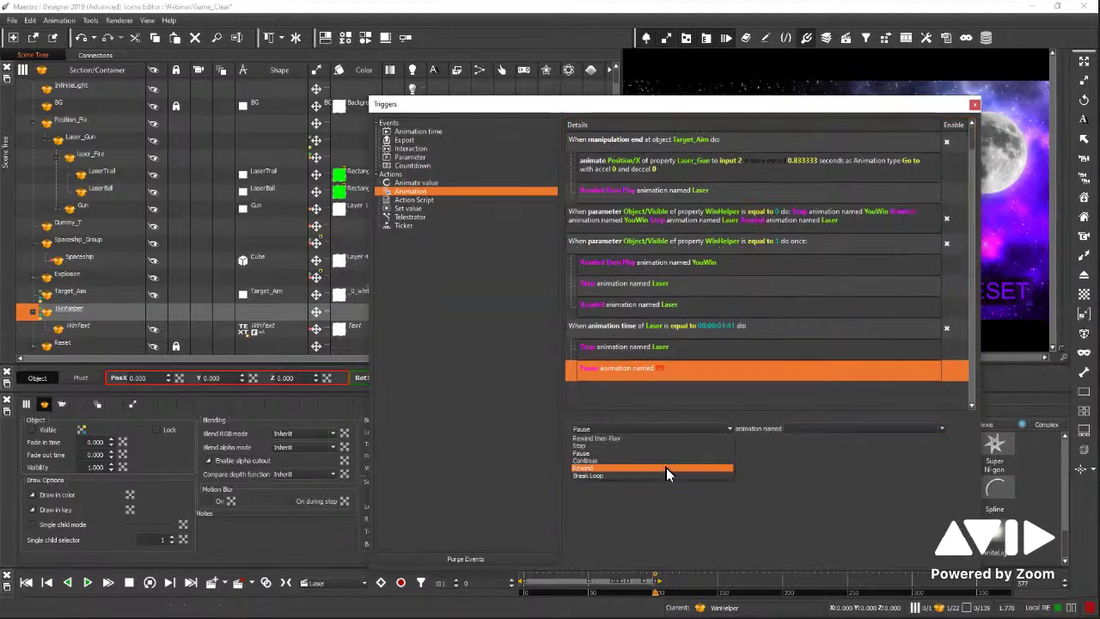
pyautogui.click(848, 427)
pyautogui.click(806, 445)
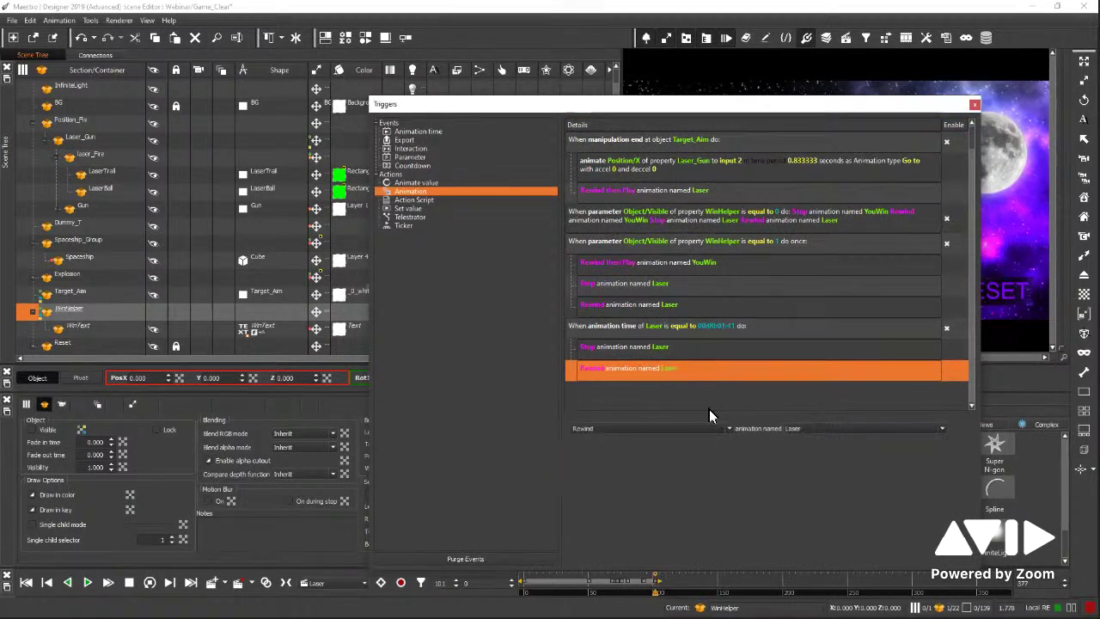
pyautogui.click(709, 409)
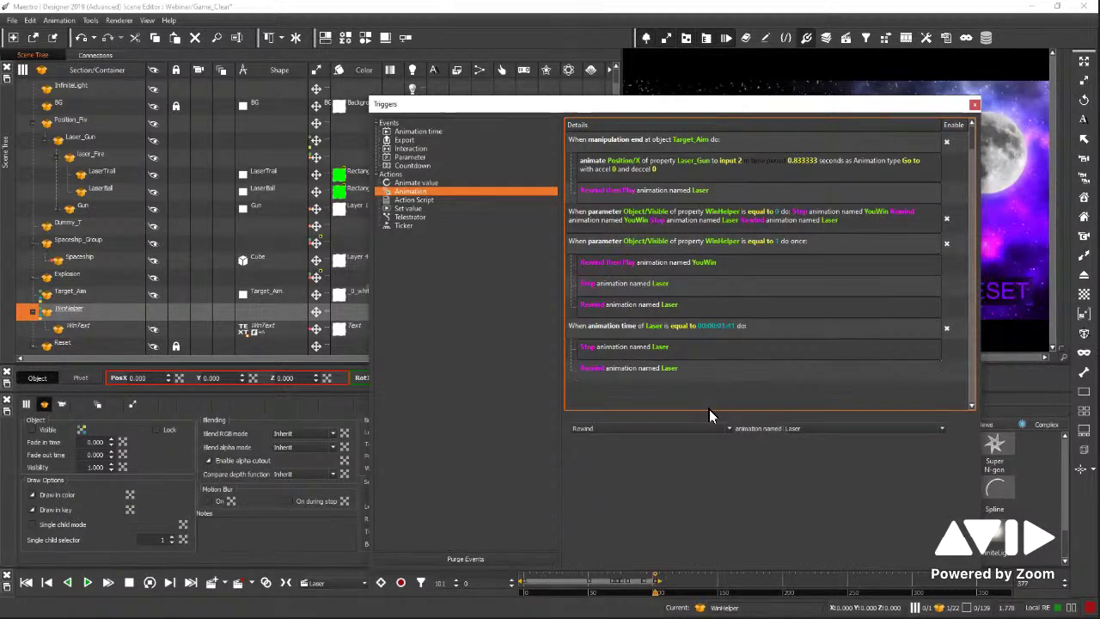
# Add an interaction trigger that fires on a tap on the Reset object.
pyautogui.click(407, 147)
pyautogui.doubleClick(612, 400)
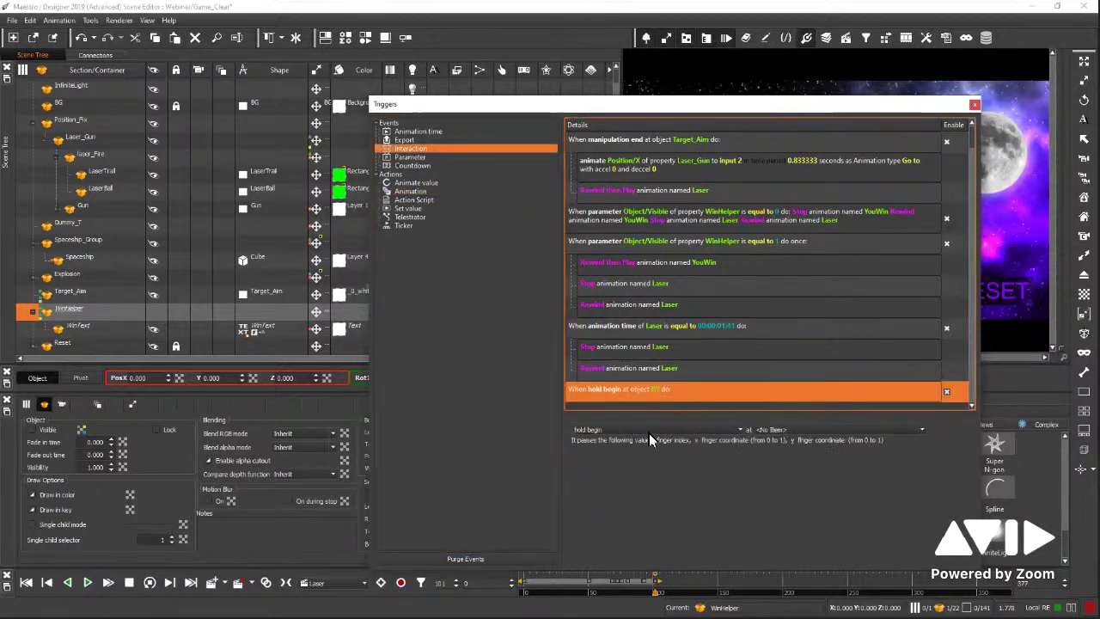
pyautogui.click(650, 429)
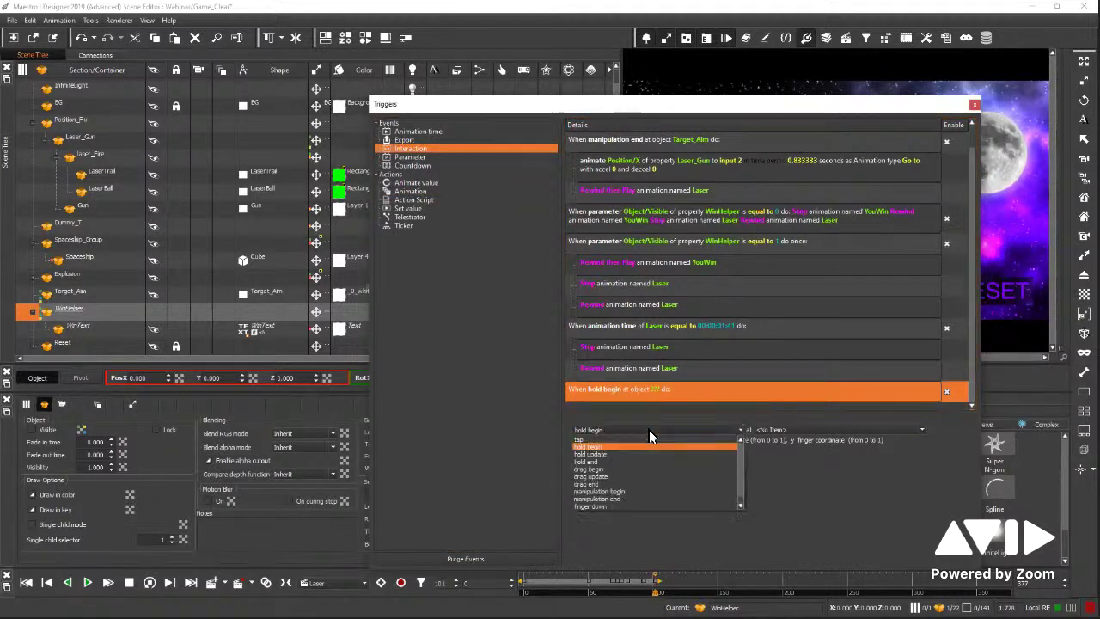
pyautogui.click(583, 441)
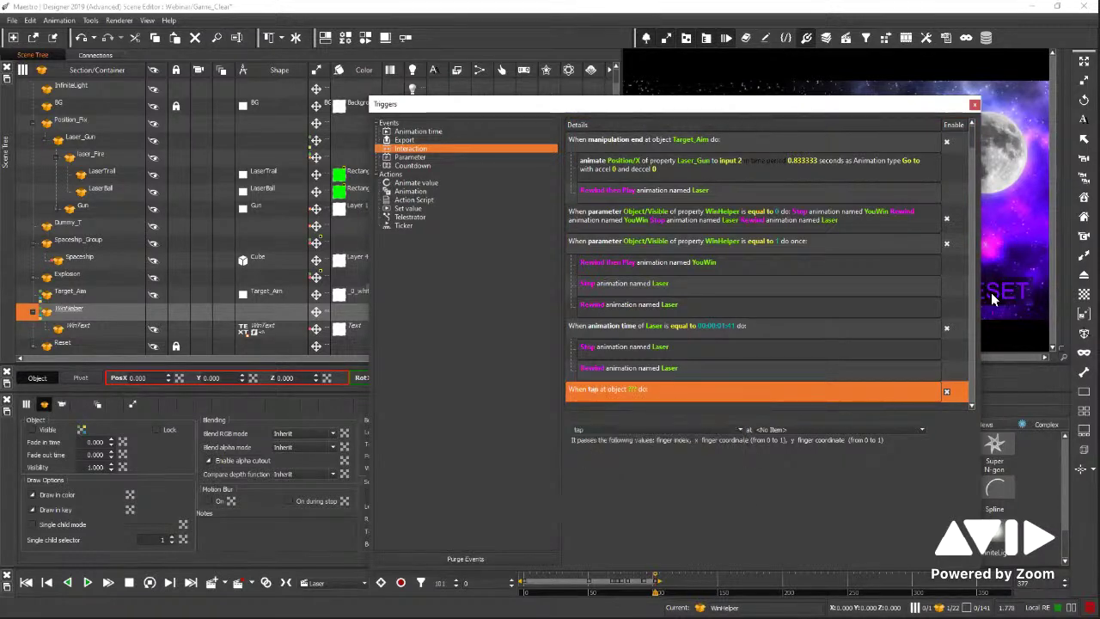
pyautogui.click(801, 430)
pyautogui.click(877, 450)
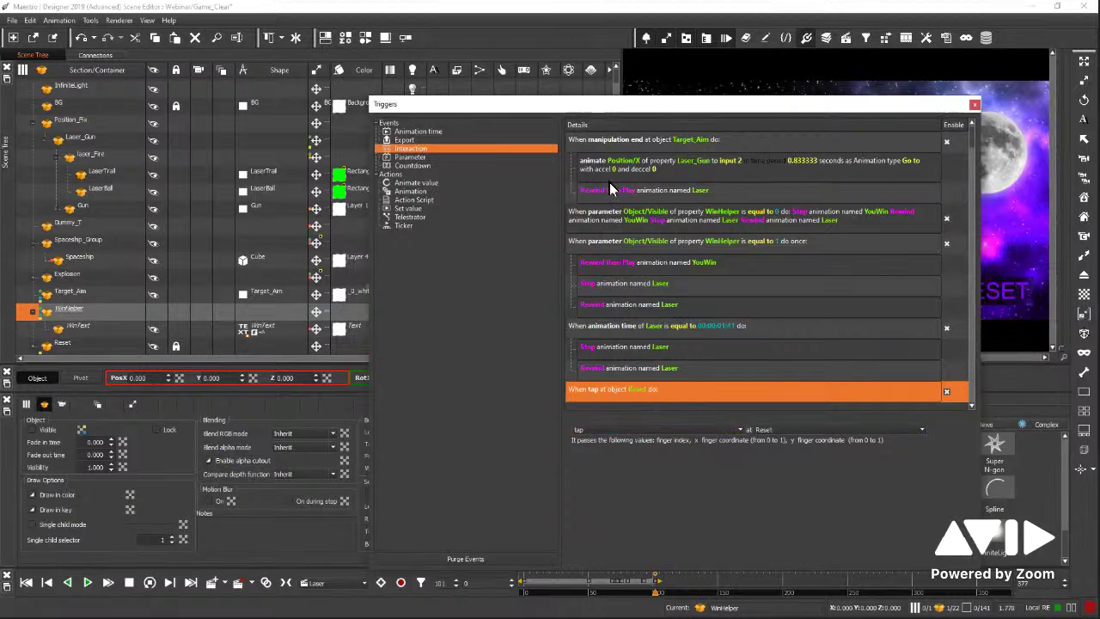
# Collapse the manipulation-end, visibility-parameter and Laser animation-time triggers.
pyautogui.click(606, 141)
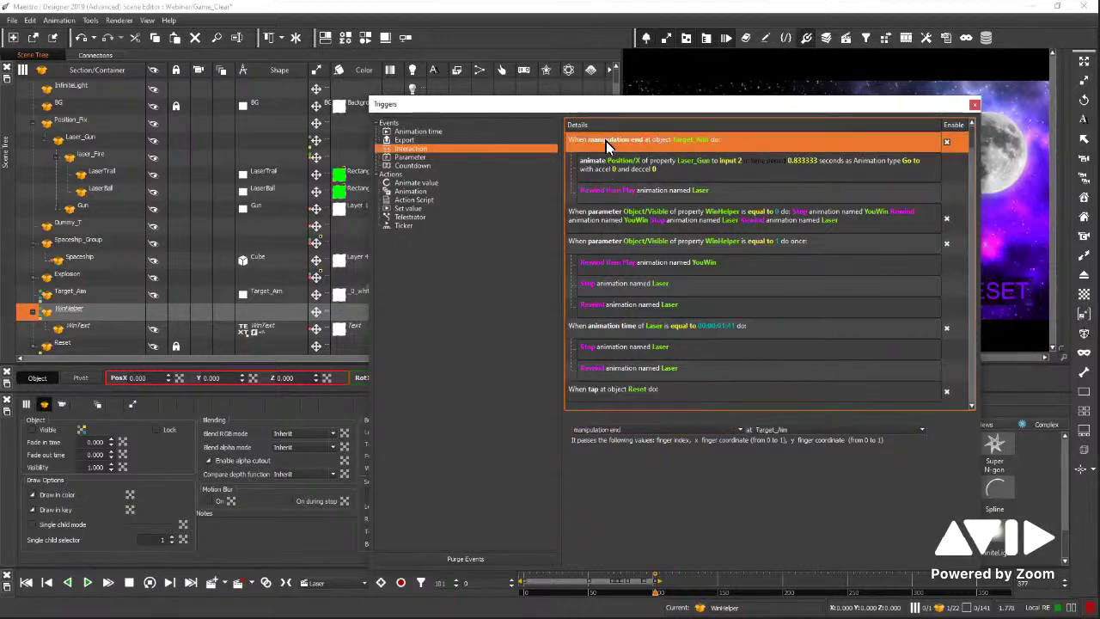
pyautogui.click(606, 240)
pyautogui.click(607, 269)
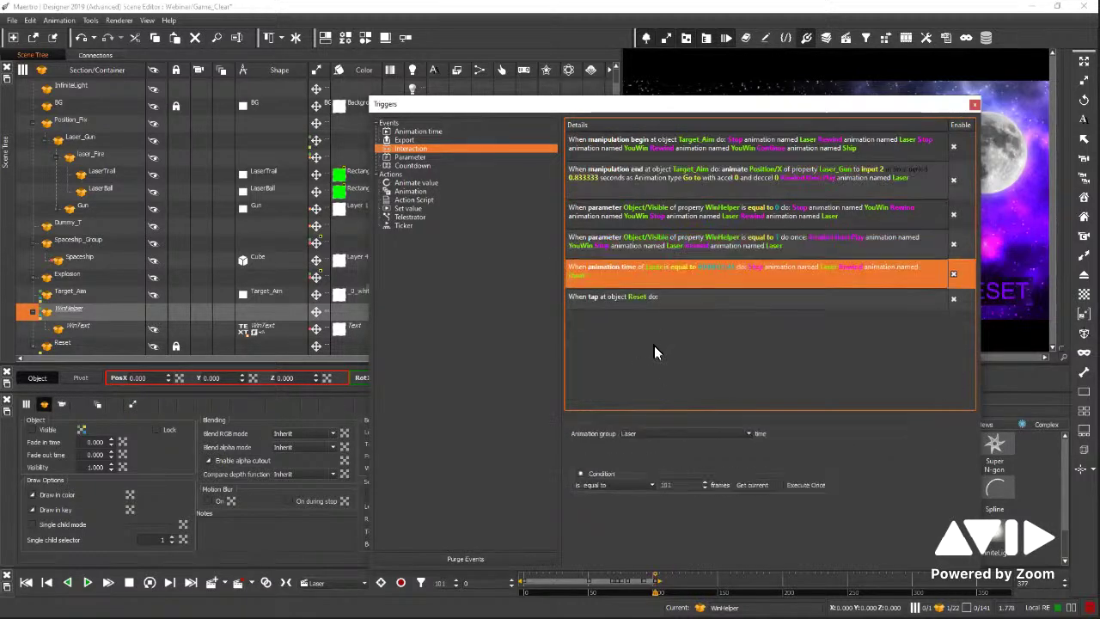
pyautogui.click(625, 336)
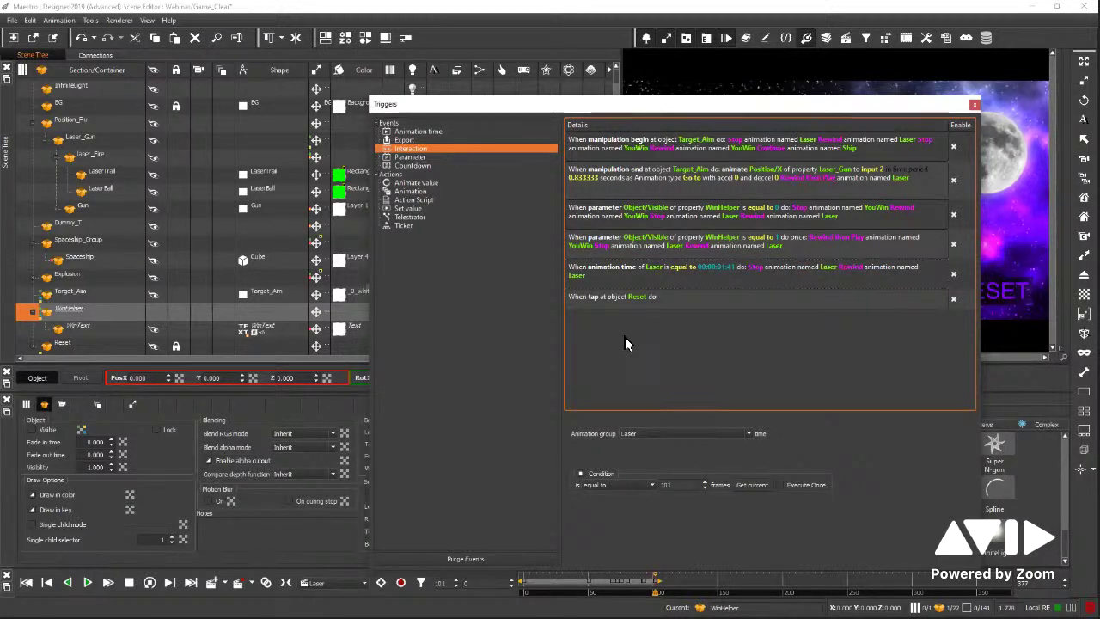
pyautogui.click(412, 191)
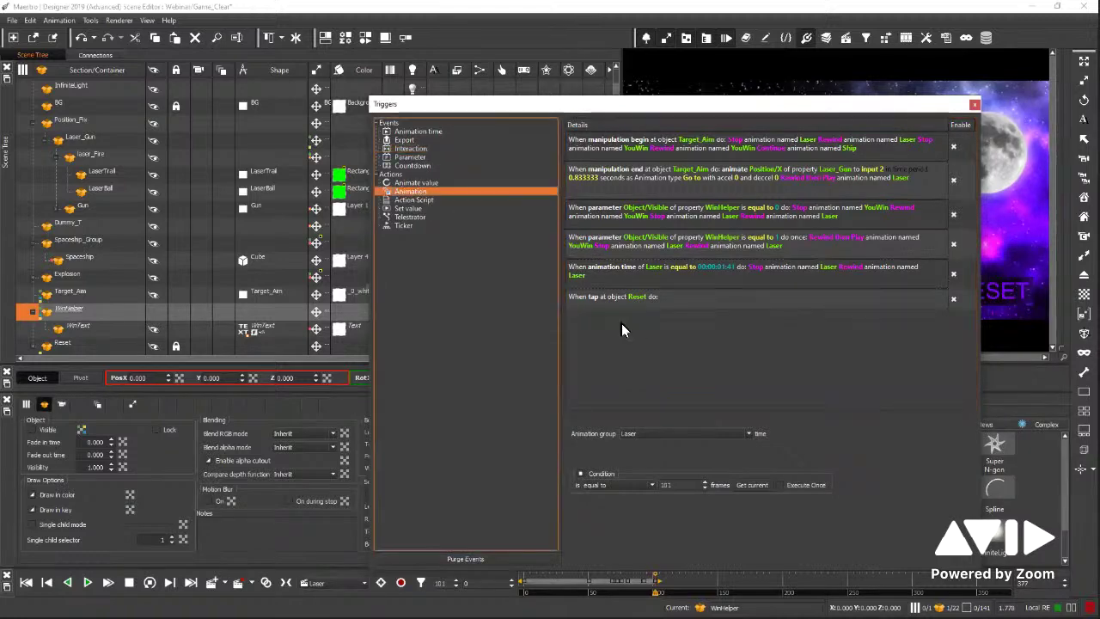
# Add five animation actions under the Reset tap trigger.
pyautogui.click(618, 299)
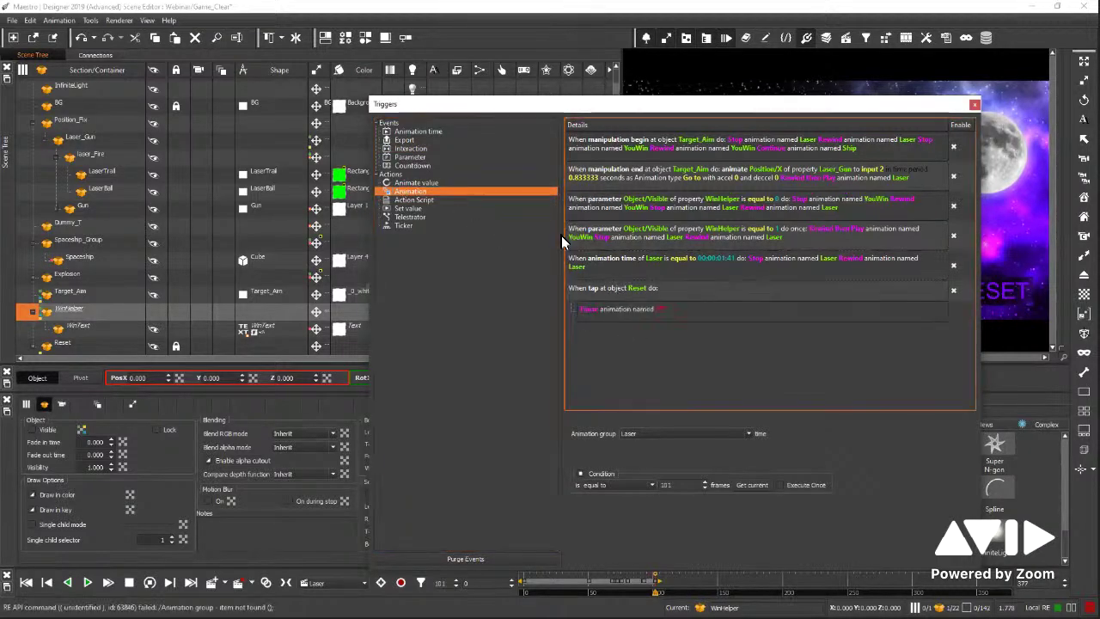
pyautogui.click(618, 290)
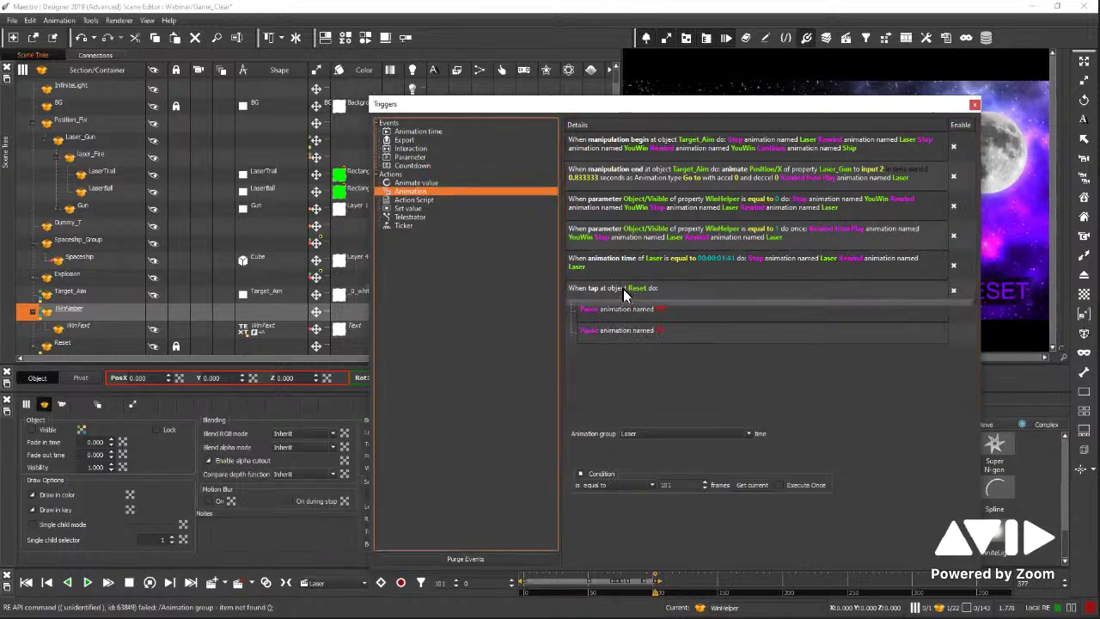
pyautogui.click(665, 294)
pyautogui.click(650, 296)
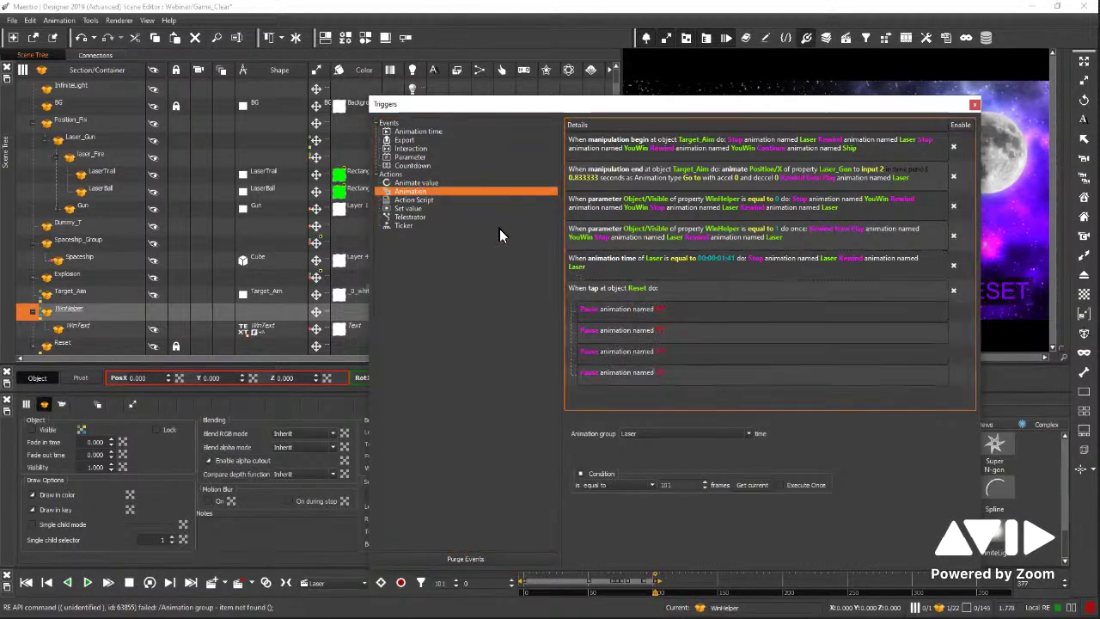
pyautogui.moveTo(425, 191); pyautogui.dragTo(627, 306)
# Set the first two actions to Stop YouWin and Rewind YouWin.
pyautogui.click(628, 308)
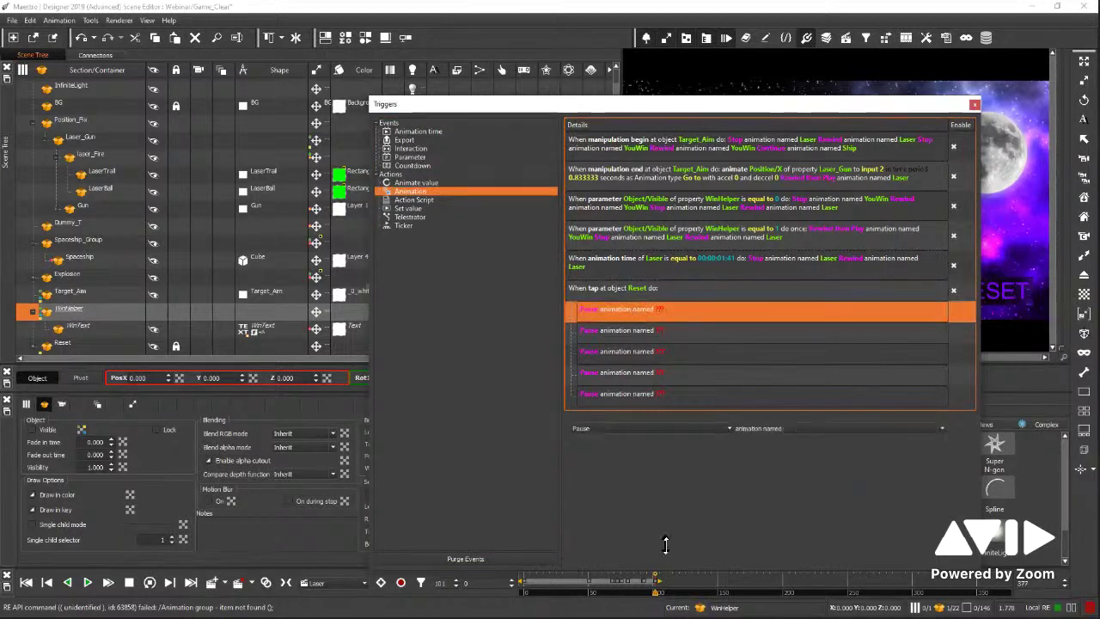
pyautogui.click(648, 427)
pyautogui.click(632, 442)
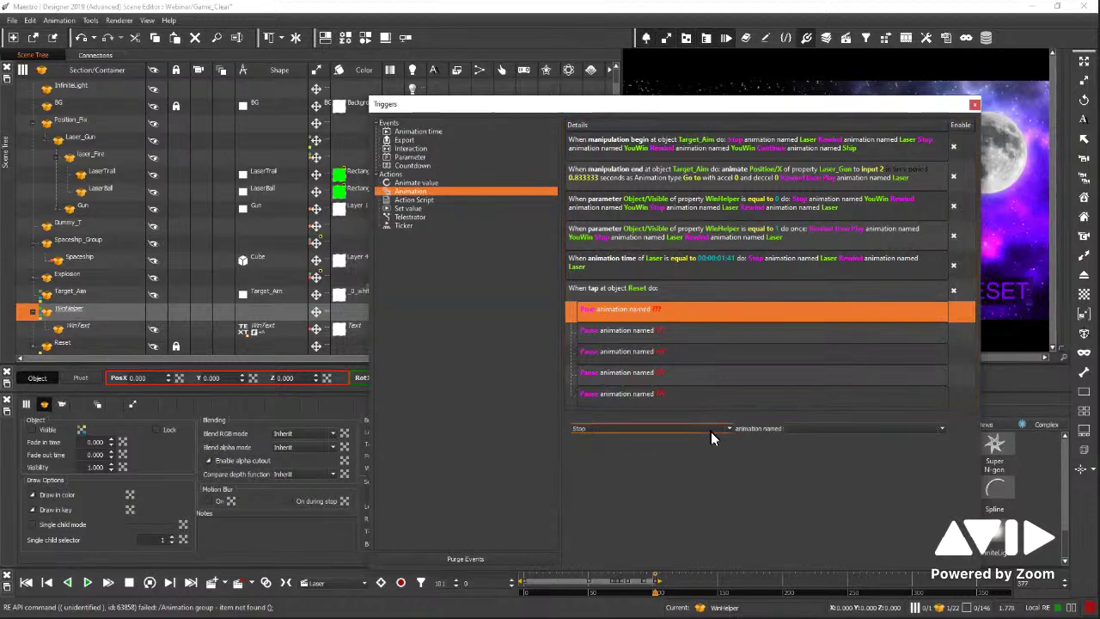
pyautogui.click(804, 428)
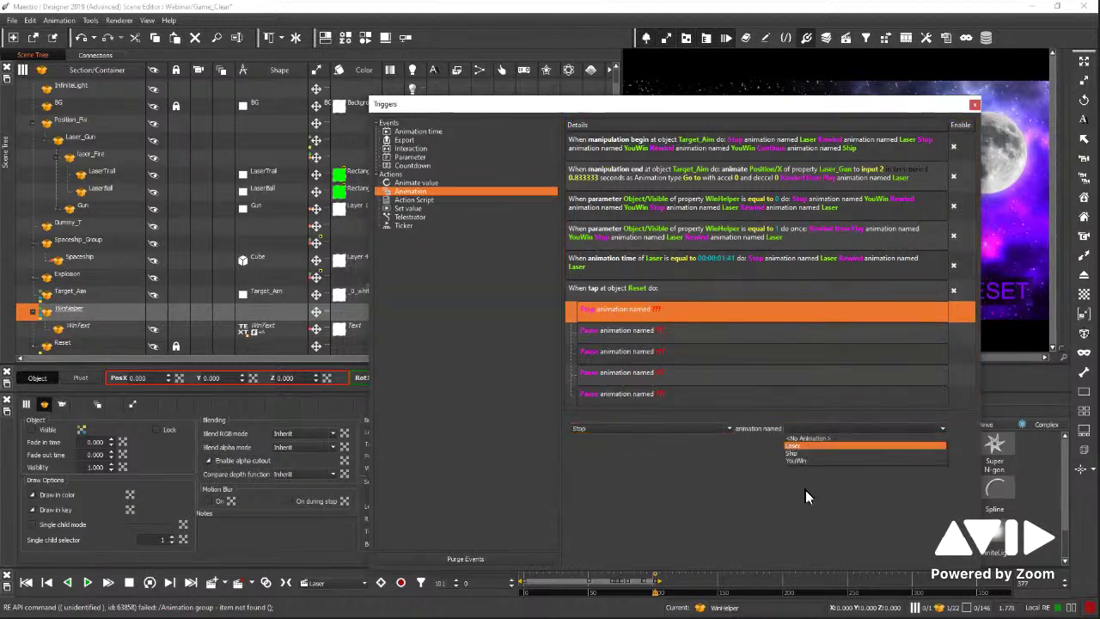
pyautogui.click(685, 448)
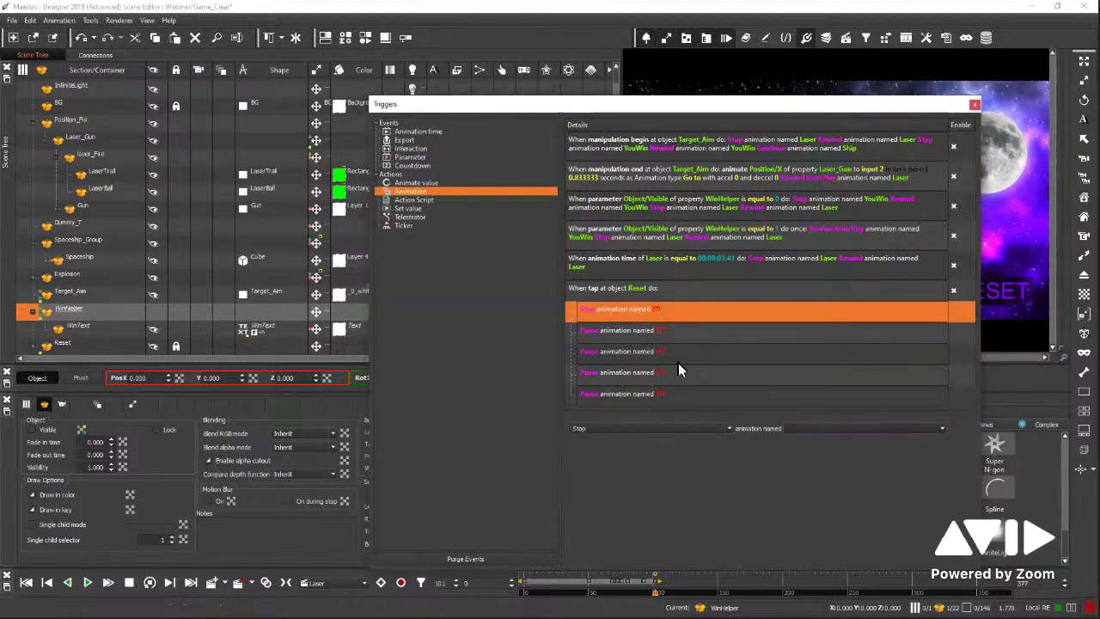
pyautogui.click(832, 429)
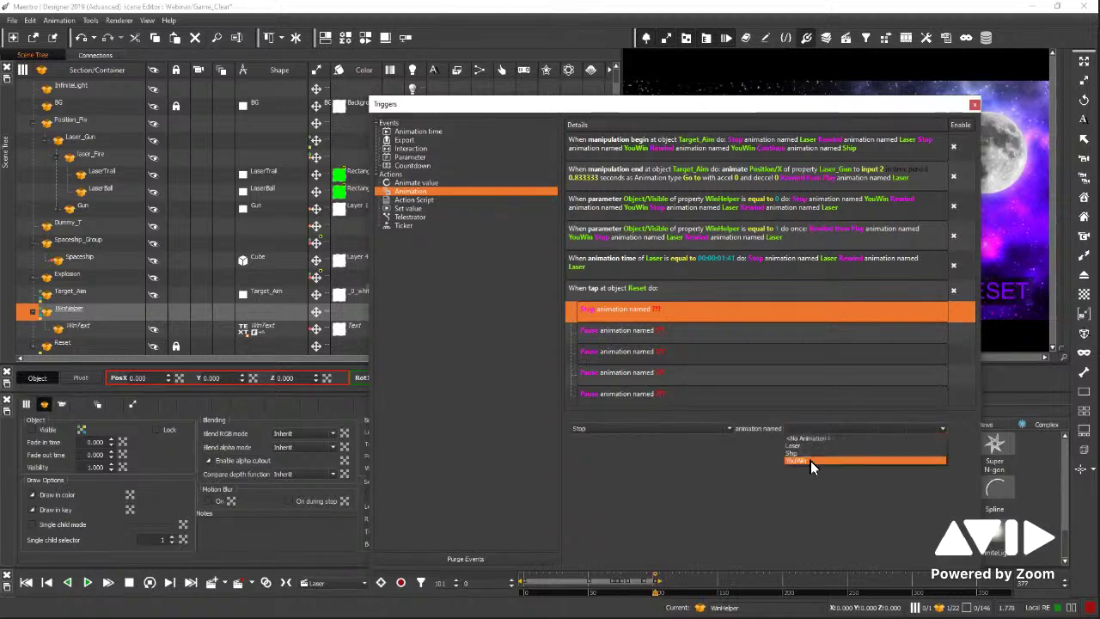
pyautogui.click(810, 460)
pyautogui.click(634, 326)
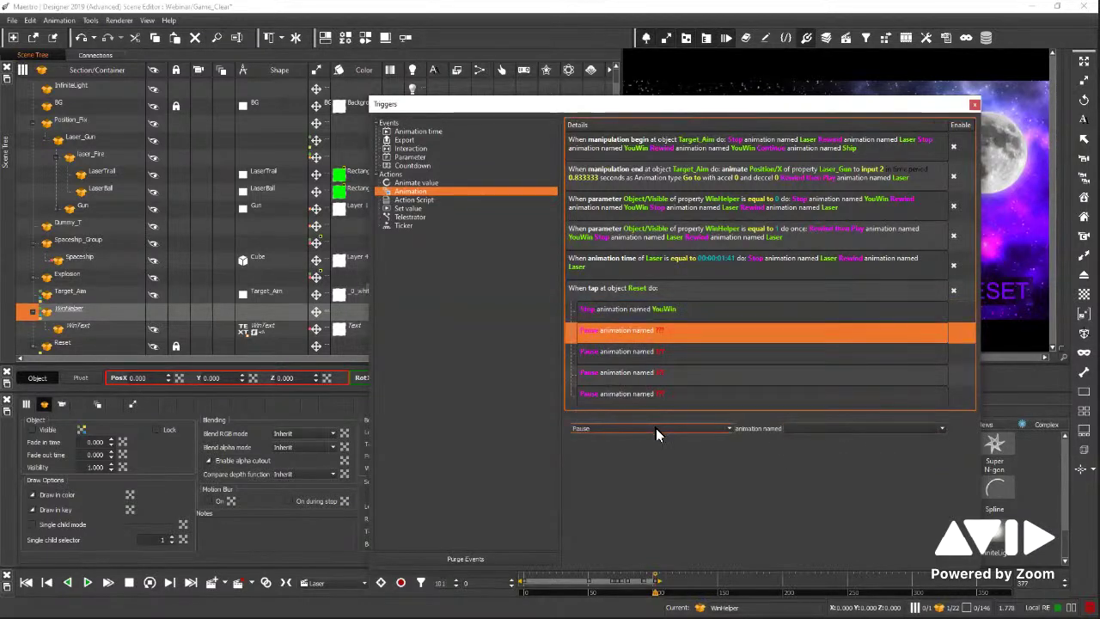
pyautogui.click(655, 428)
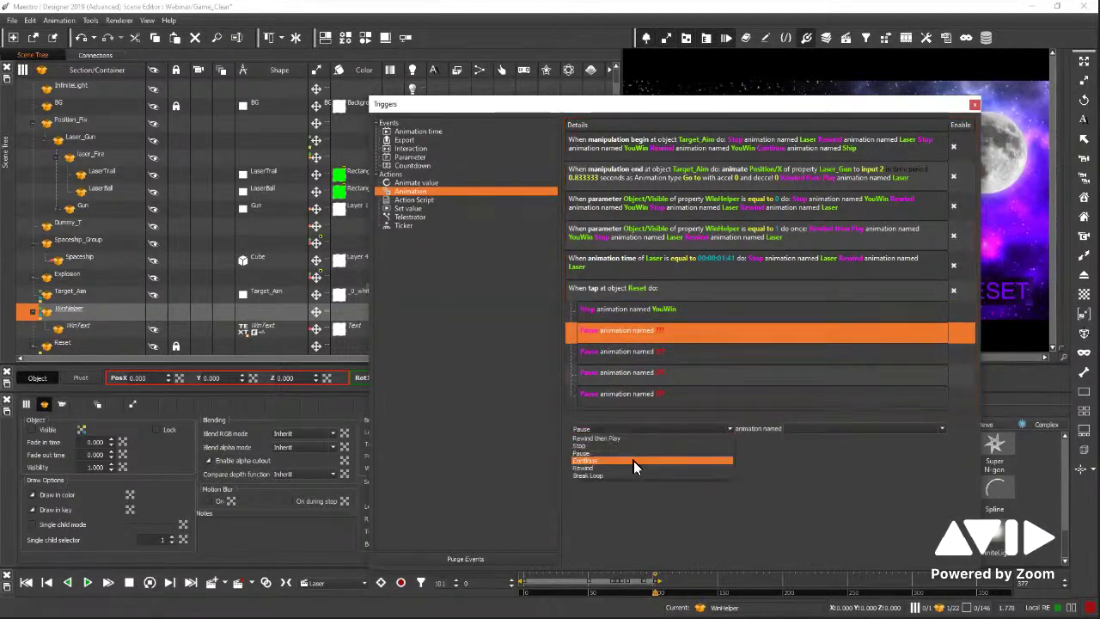
pyautogui.click(939, 428)
pyautogui.click(830, 464)
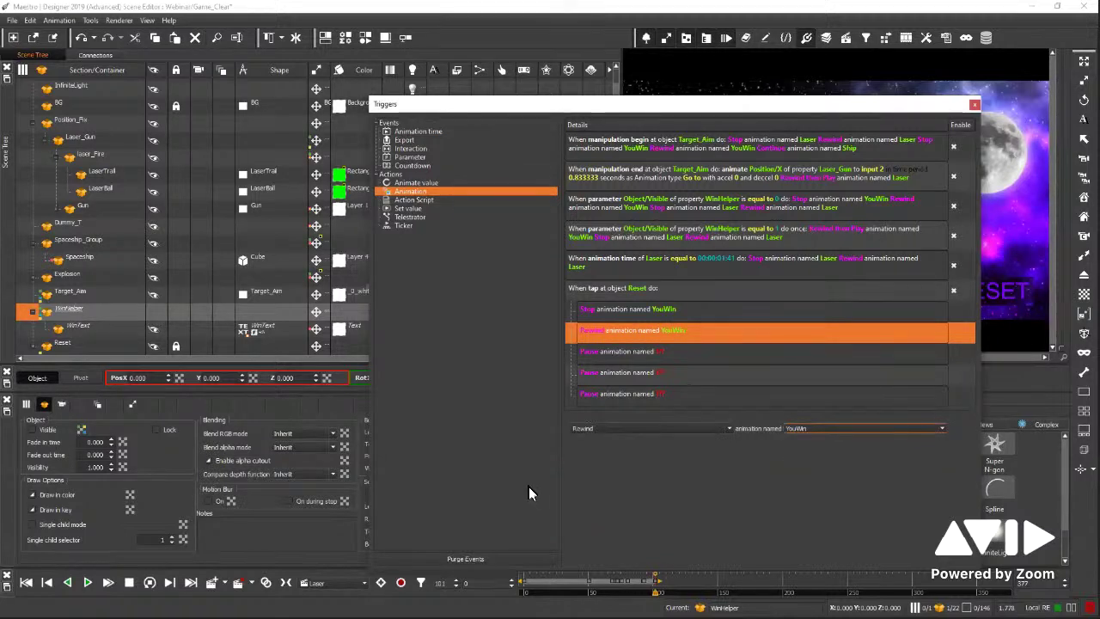
# Set the third and fourth actions to Stop Laser and Rewind Laser.
pyautogui.click(620, 359)
pyautogui.press('Up')
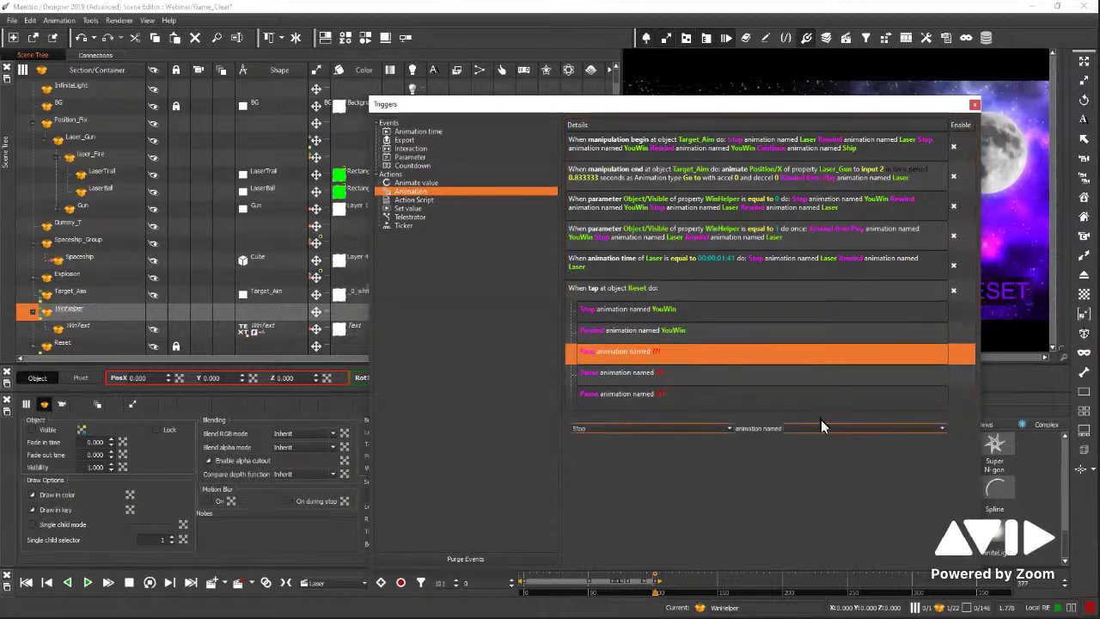
pyautogui.click(838, 428)
pyautogui.click(795, 446)
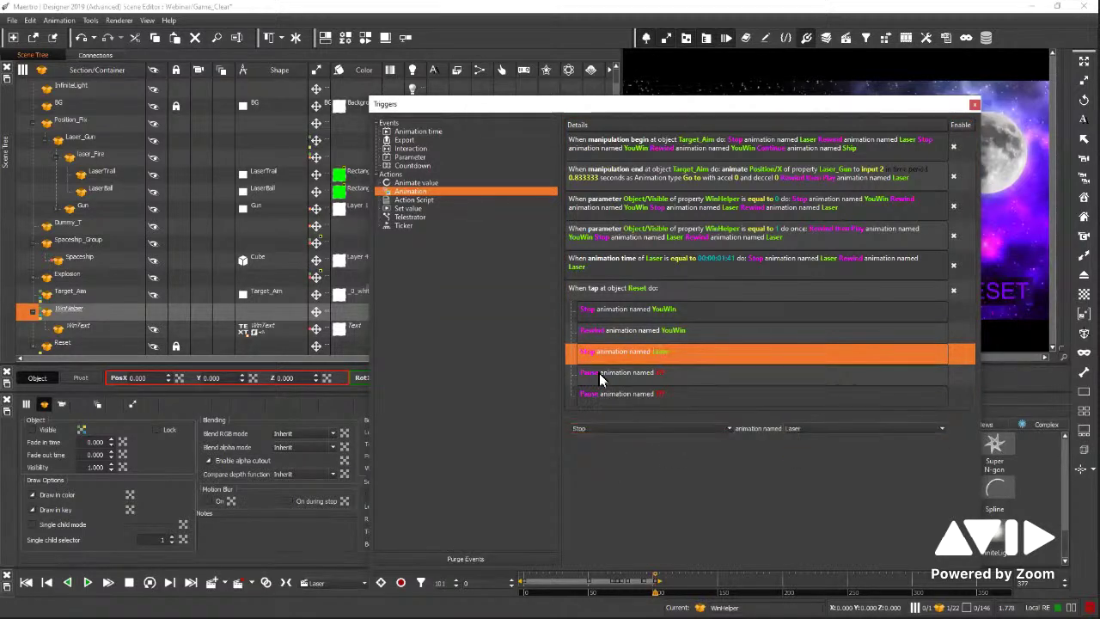
pyautogui.click(640, 372)
pyautogui.click(676, 428)
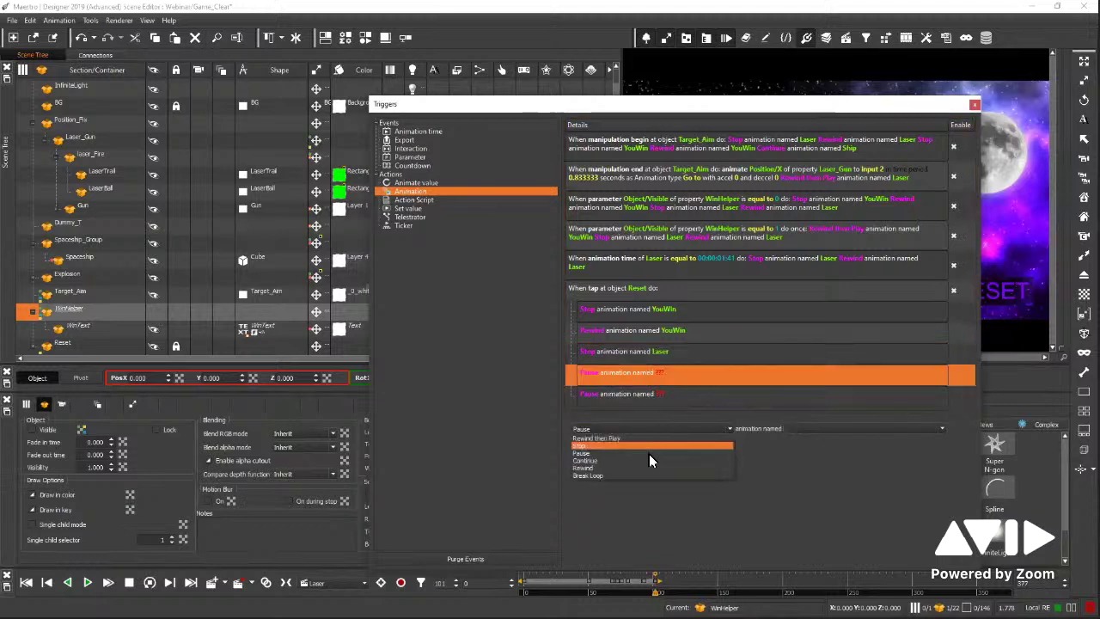
pyautogui.click(645, 467)
pyautogui.click(827, 430)
pyautogui.click(812, 443)
# Set the last action to Rewind then Play the Ship animation.
pyautogui.click(636, 399)
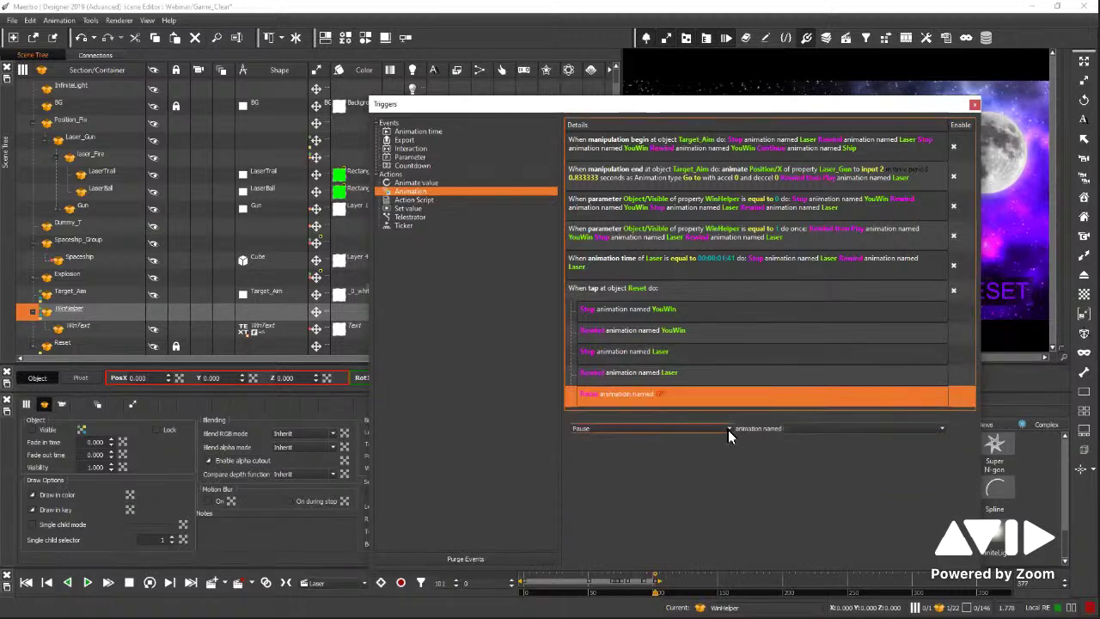
pyautogui.click(728, 429)
pyautogui.click(625, 439)
pyautogui.click(820, 431)
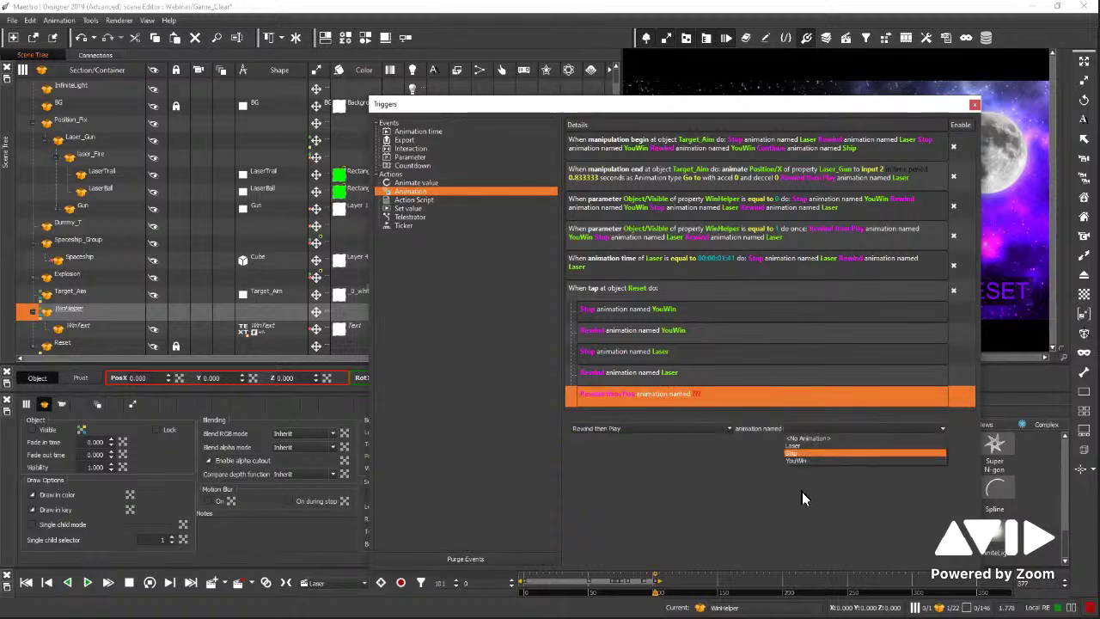
pyautogui.click(805, 454)
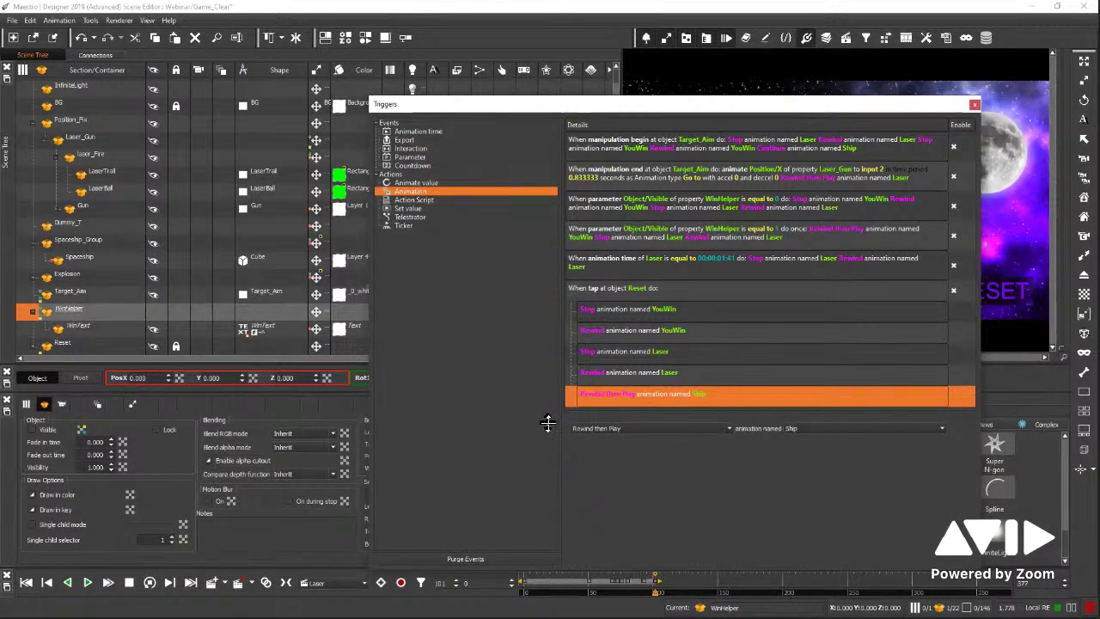
# Close the Triggers list and test the game by clicking BG and Target_Aim in the preview.
pyautogui.click(974, 106)
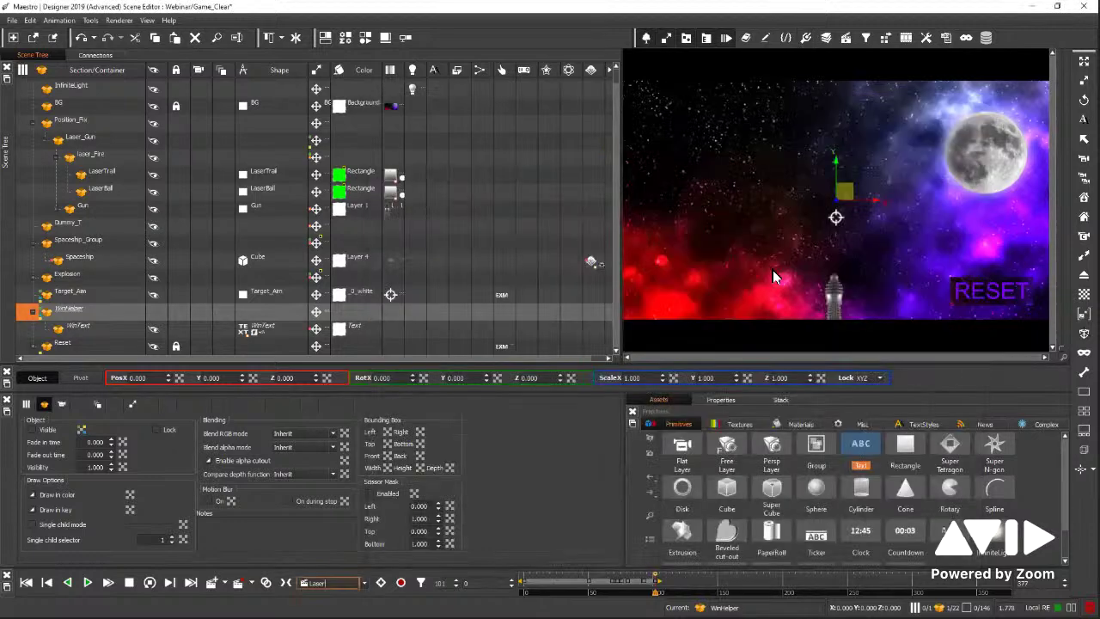
pyautogui.rightClick(740, 213)
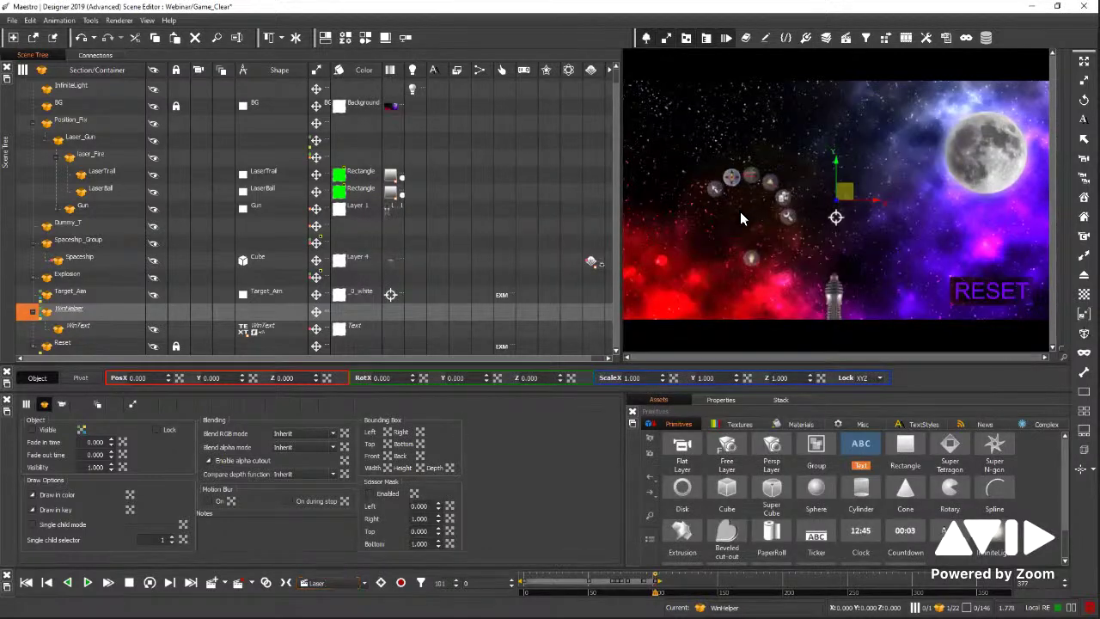
pyautogui.click(788, 216)
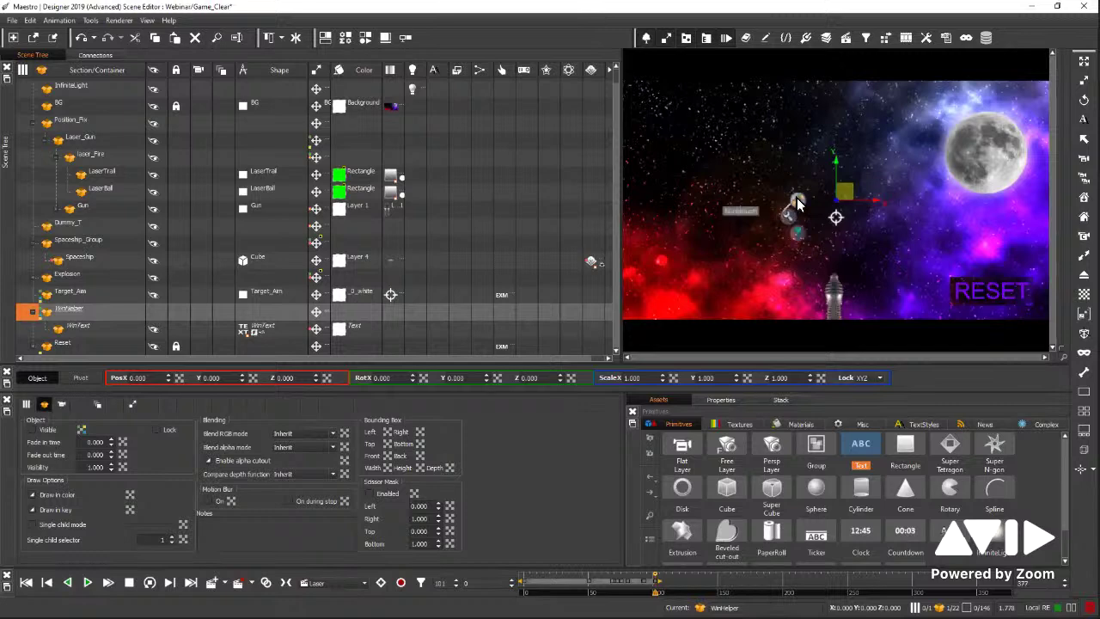
pyautogui.click(772, 218)
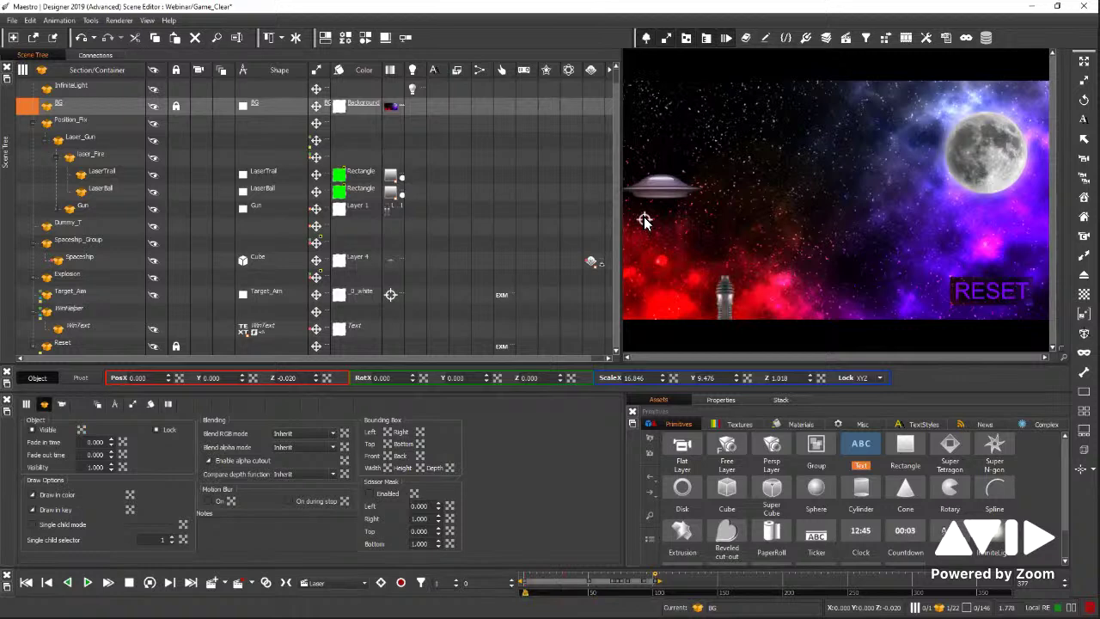
pyautogui.click(838, 218)
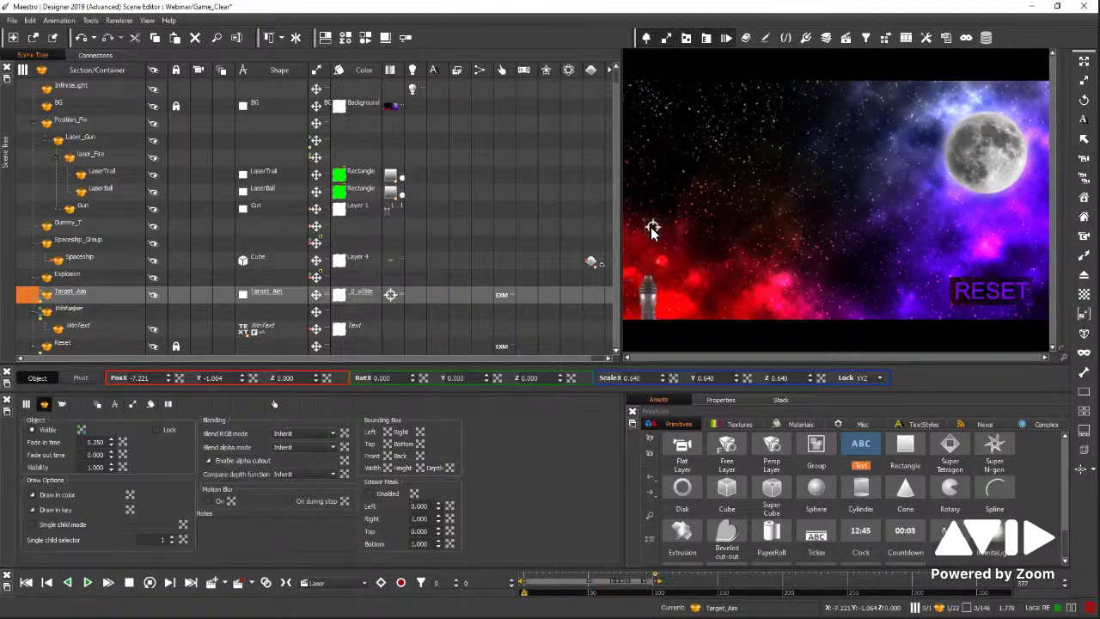
pyautogui.click(681, 208)
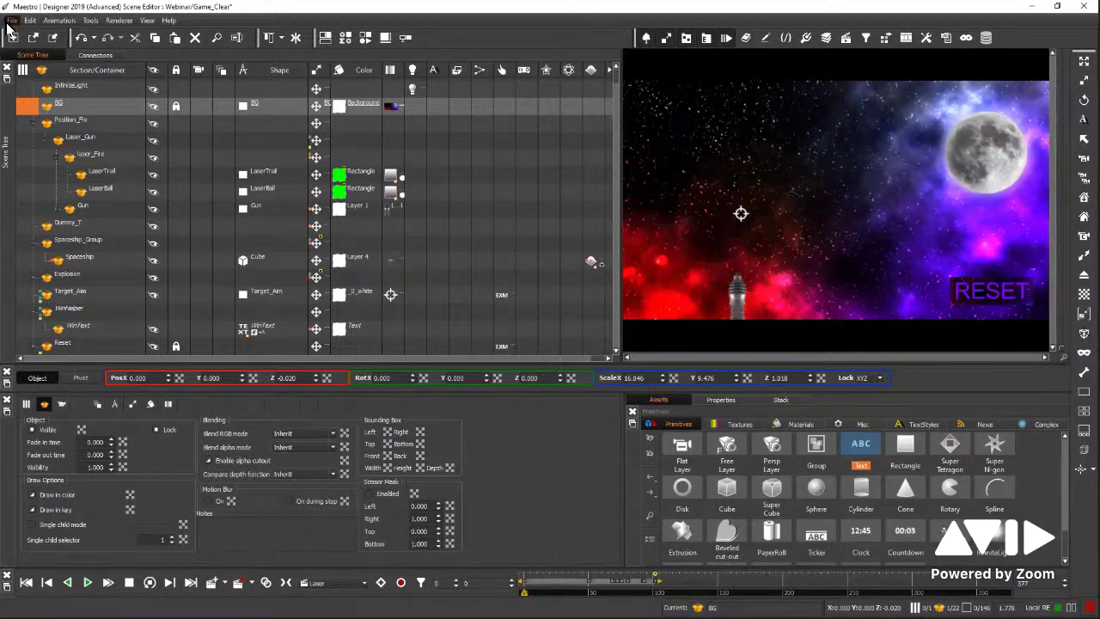
# Aim at the spaceship, play YouWin to explode it, then tap RESET to restart.
pyautogui.click(988, 289)
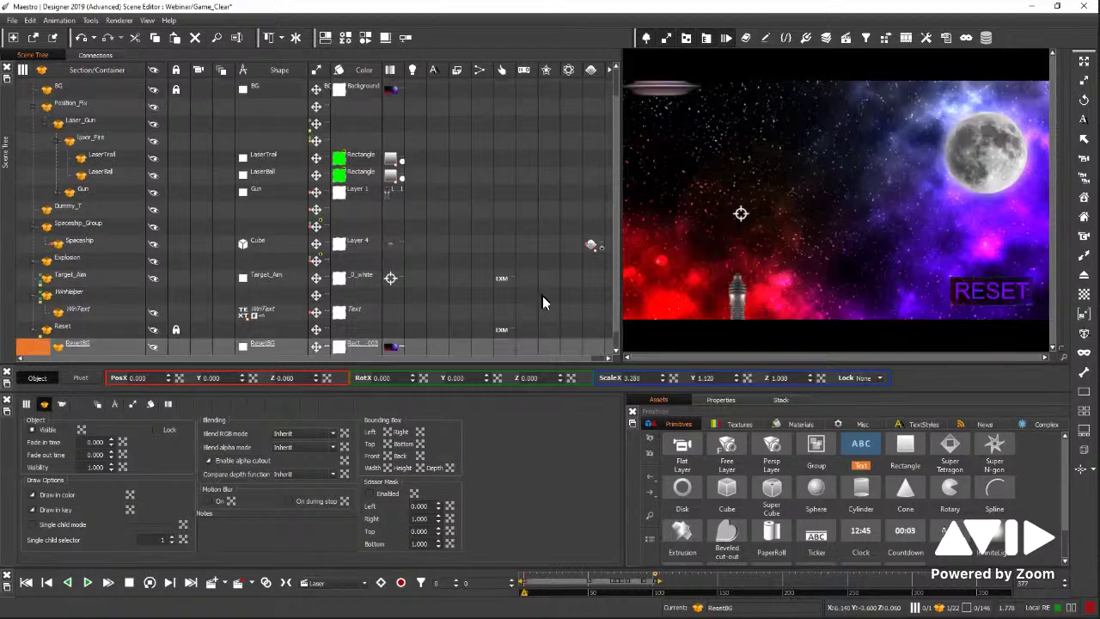
pyautogui.click(685, 218)
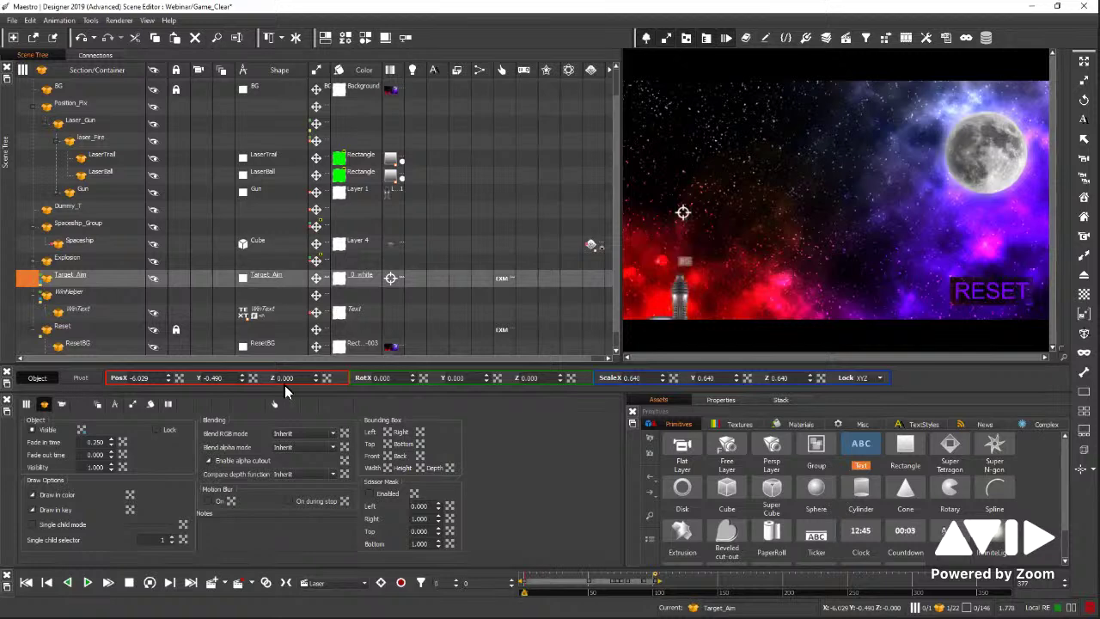
pyautogui.click(364, 584)
pyautogui.click(335, 583)
pyautogui.click(88, 582)
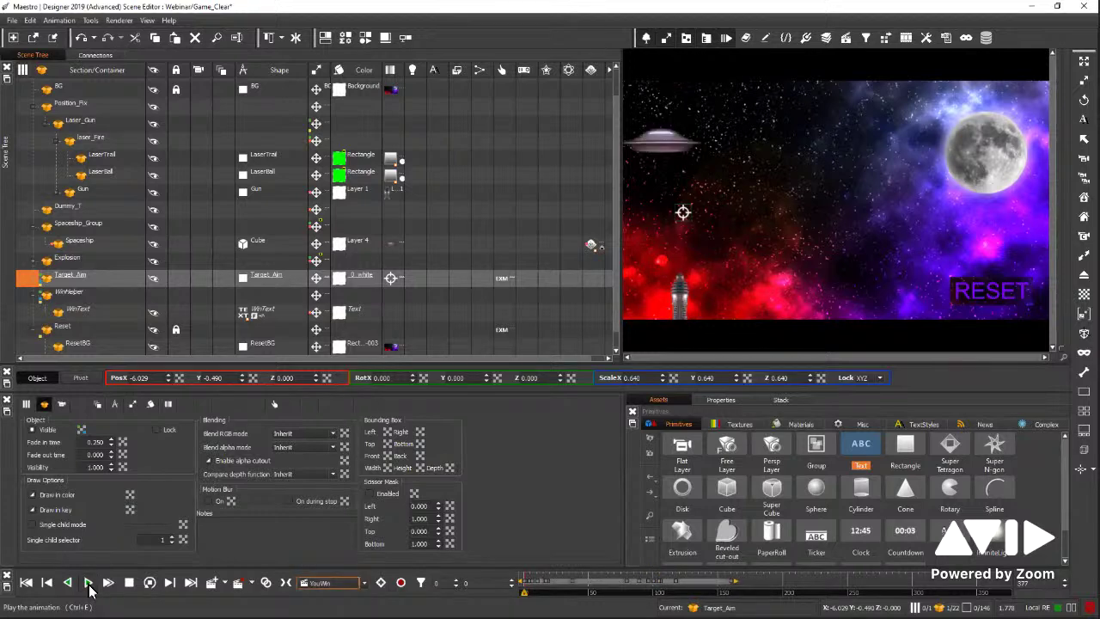
pyautogui.click(976, 279)
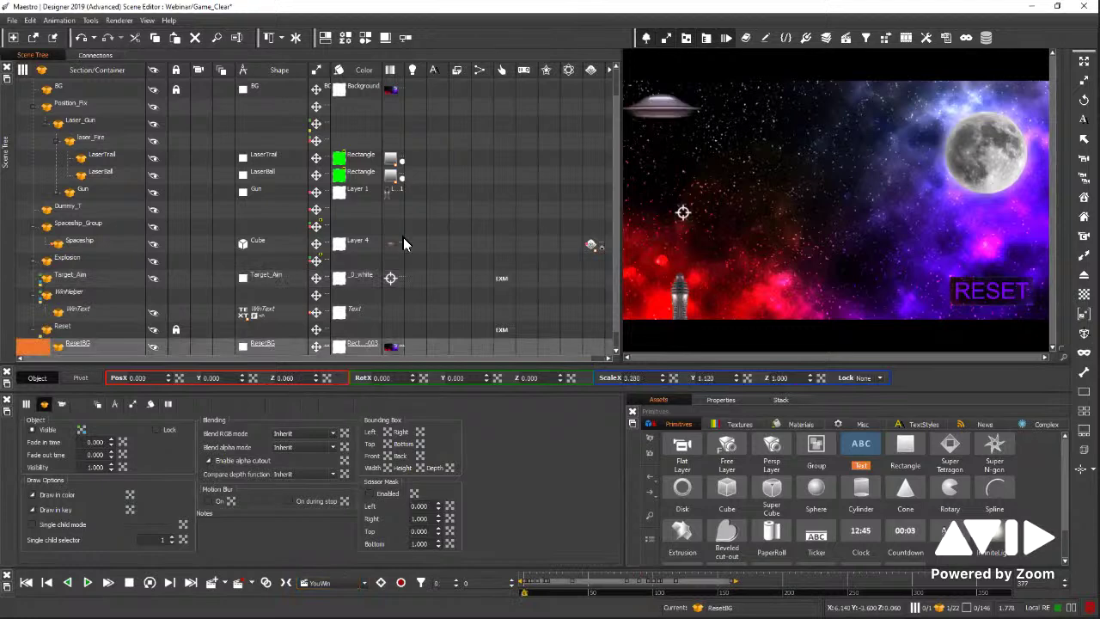
# Collapse the Position_Fix and Reset groups at the top of the Scene Tree.
pyautogui.scroll(1, 308, 294)
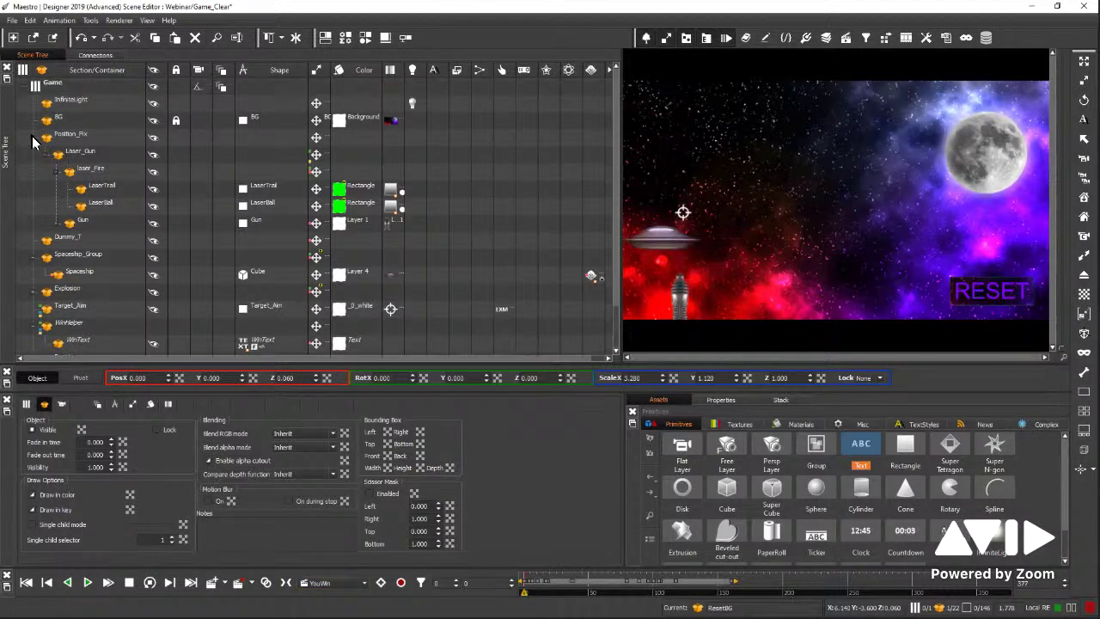
pyautogui.click(32, 137)
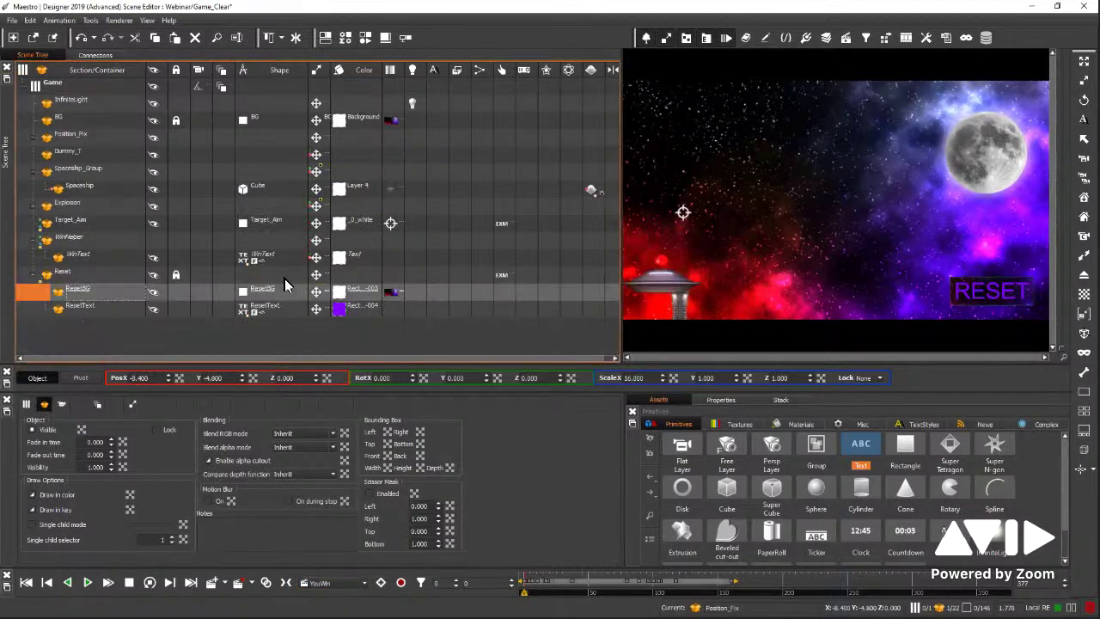
pyautogui.click(35, 268)
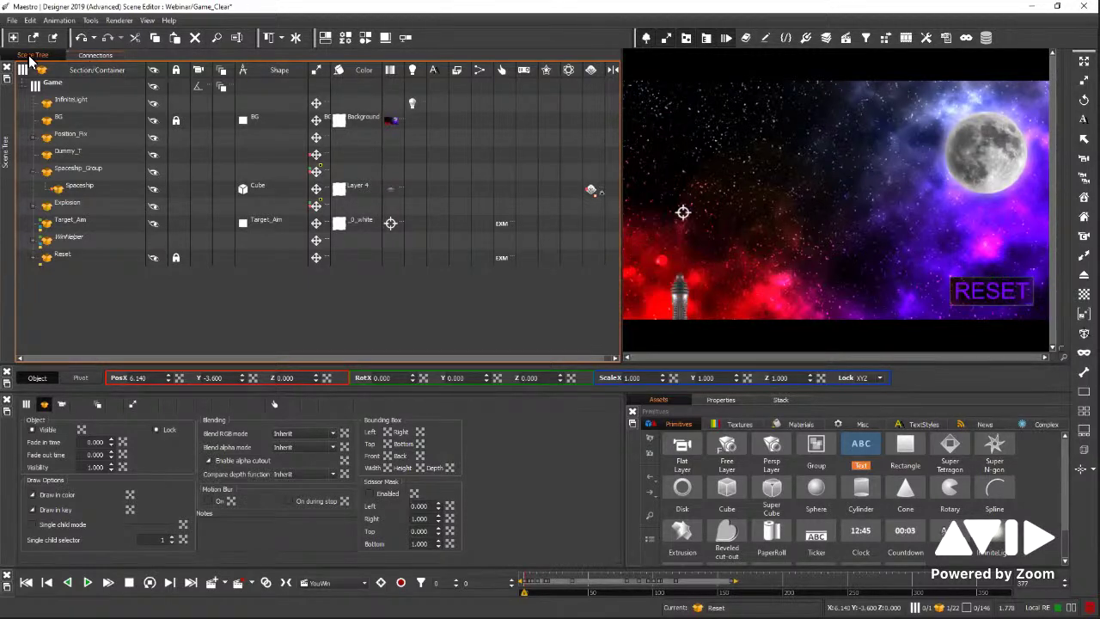
# Open the recent Webinar/Interactive_Weather scene without saving the game scene.
pyautogui.click(10, 22)
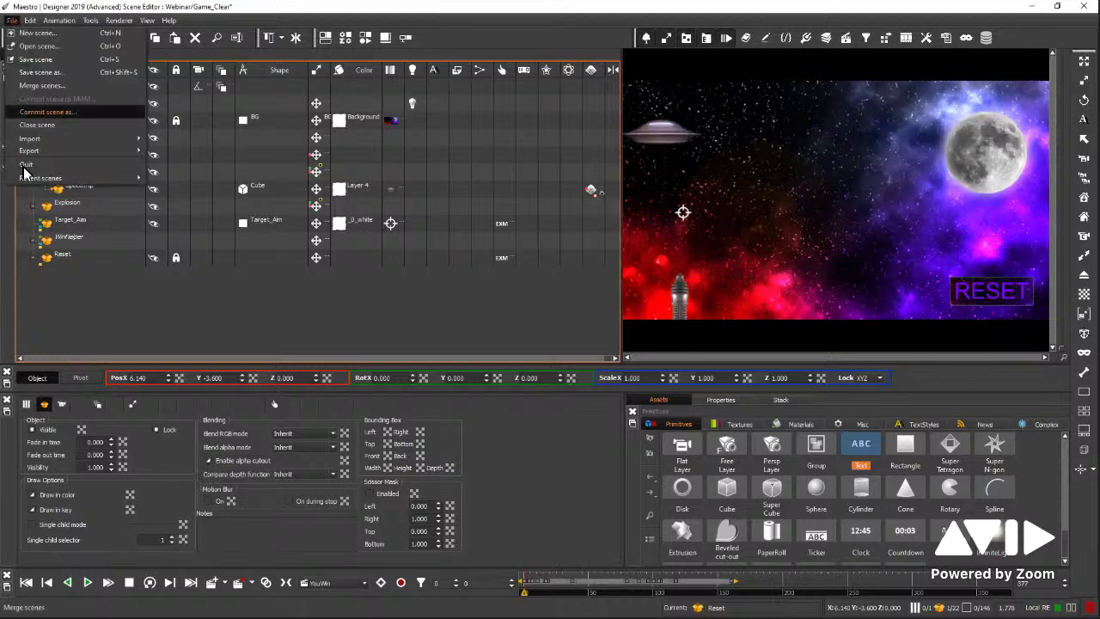
pyautogui.moveTo(28, 178)
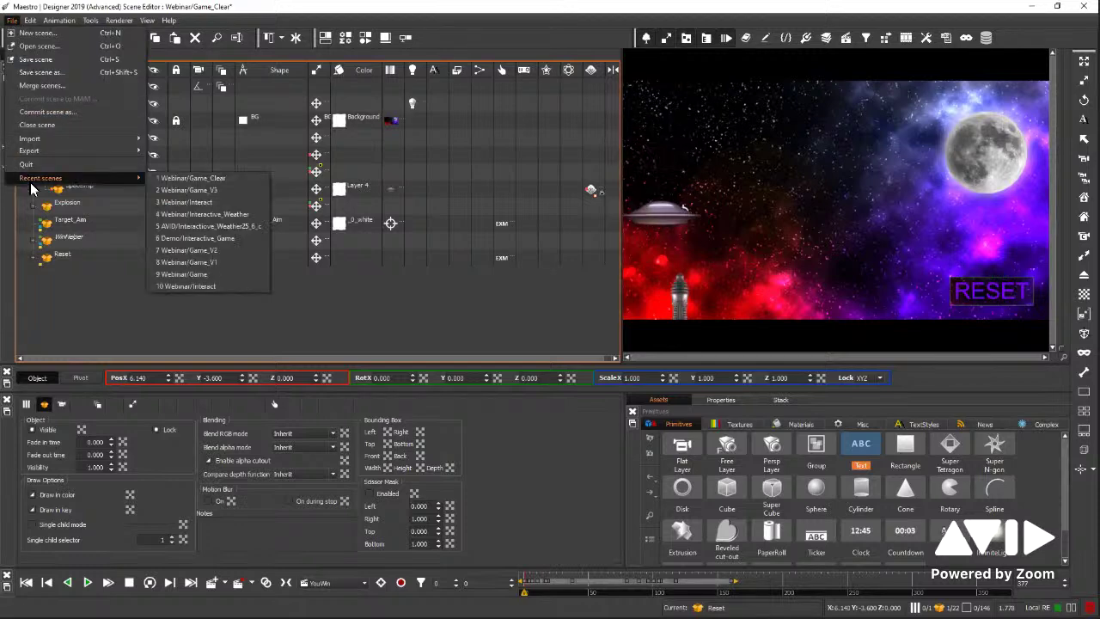
pyautogui.click(225, 213)
pyautogui.click(550, 329)
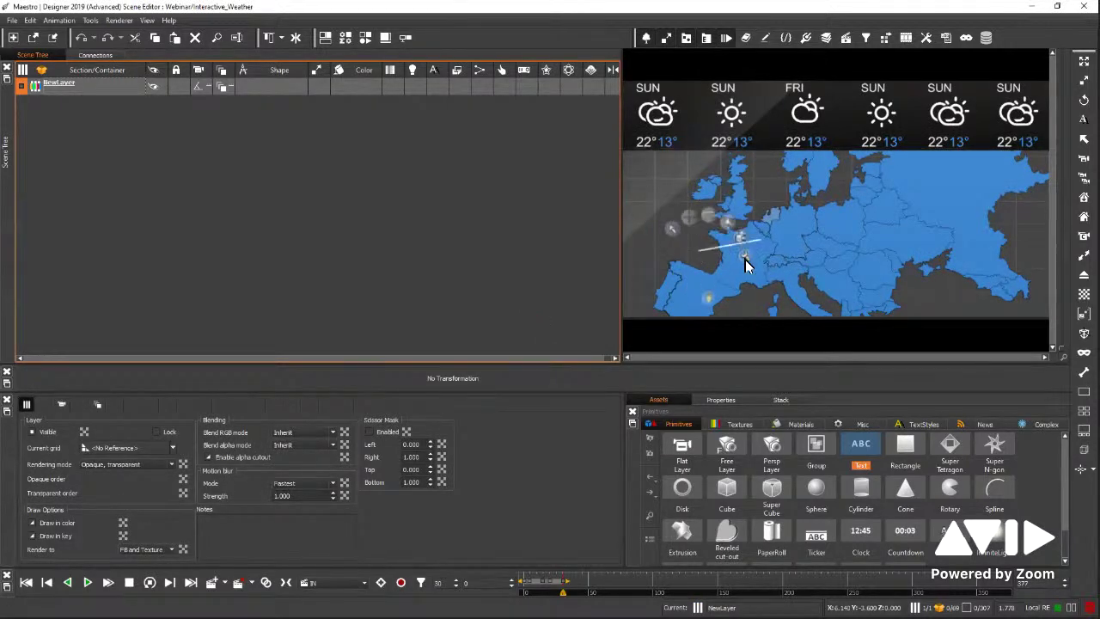
# Tap Spain, France and Germany on the map, leaving Germany highlighted orange.
pyautogui.click(702, 283)
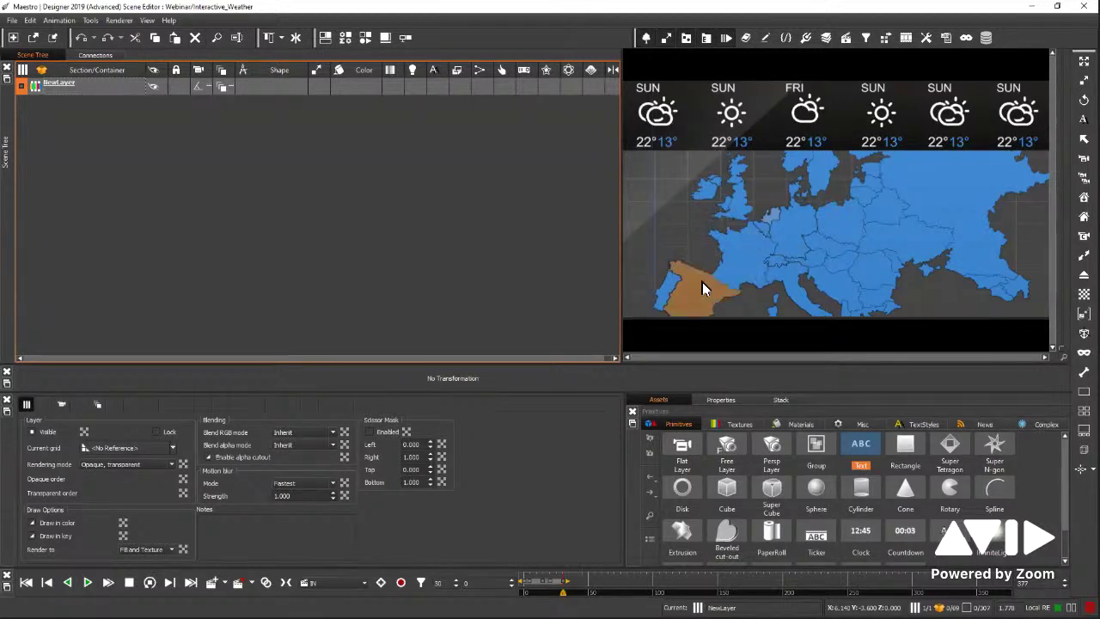
pyautogui.click(670, 267)
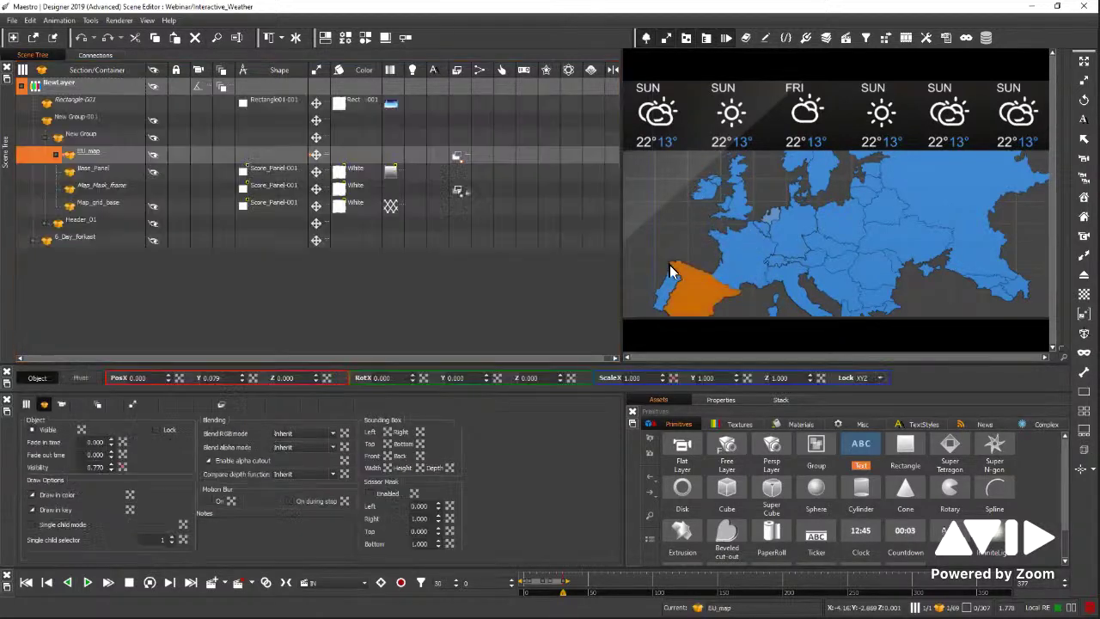
pyautogui.click(755, 255)
pyautogui.click(718, 299)
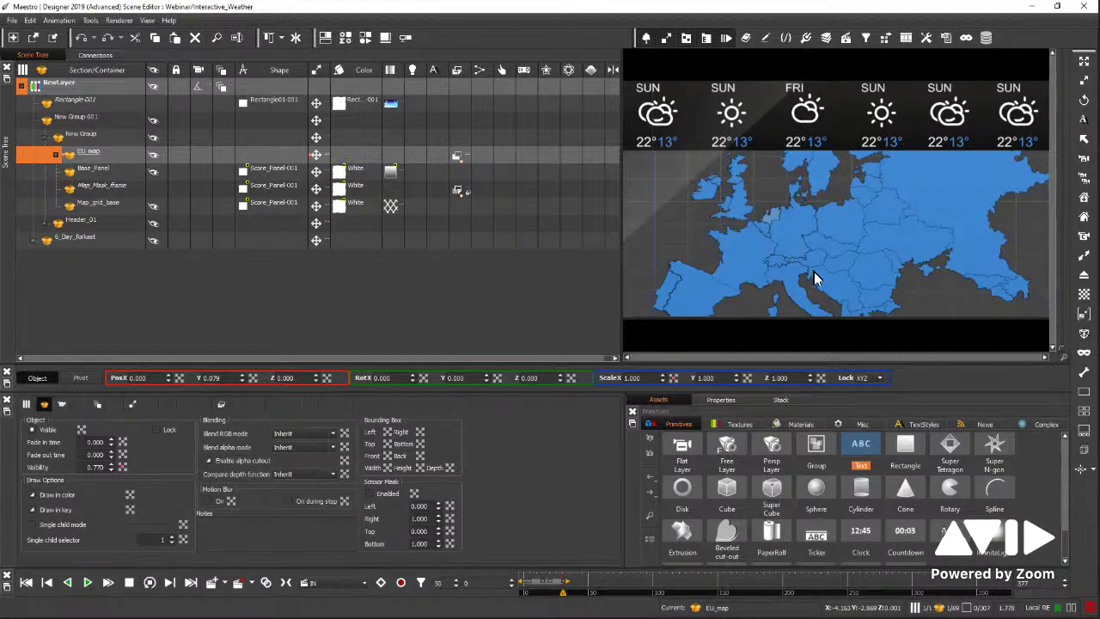
pyautogui.click(791, 237)
# Review the tap triggers behind the map in the Triggers list, then close it.
pyautogui.click(804, 38)
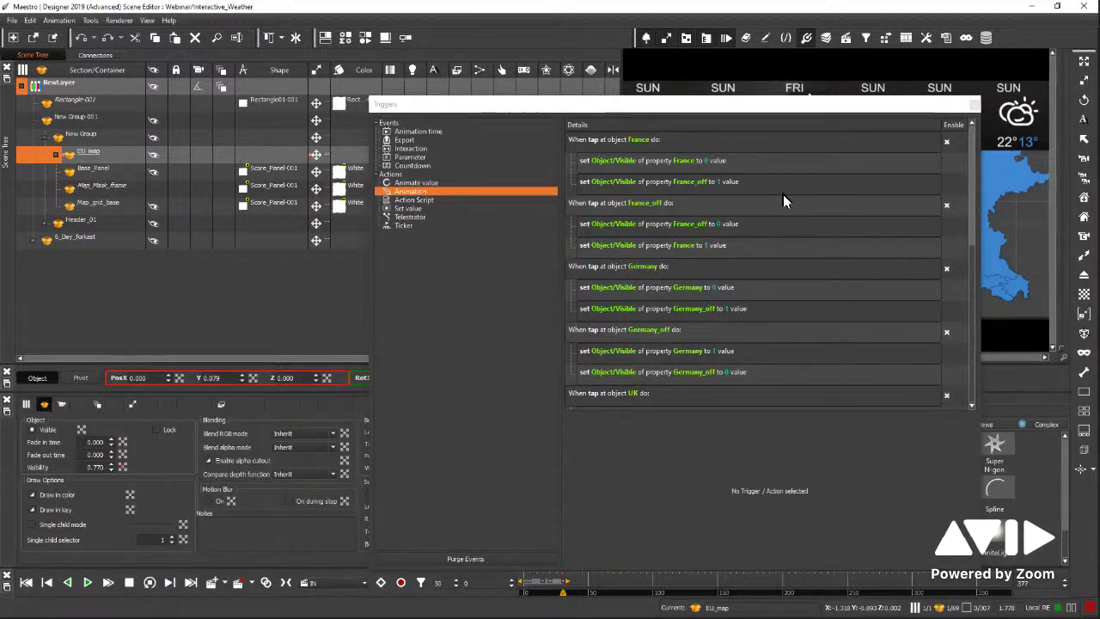
pyautogui.click(975, 105)
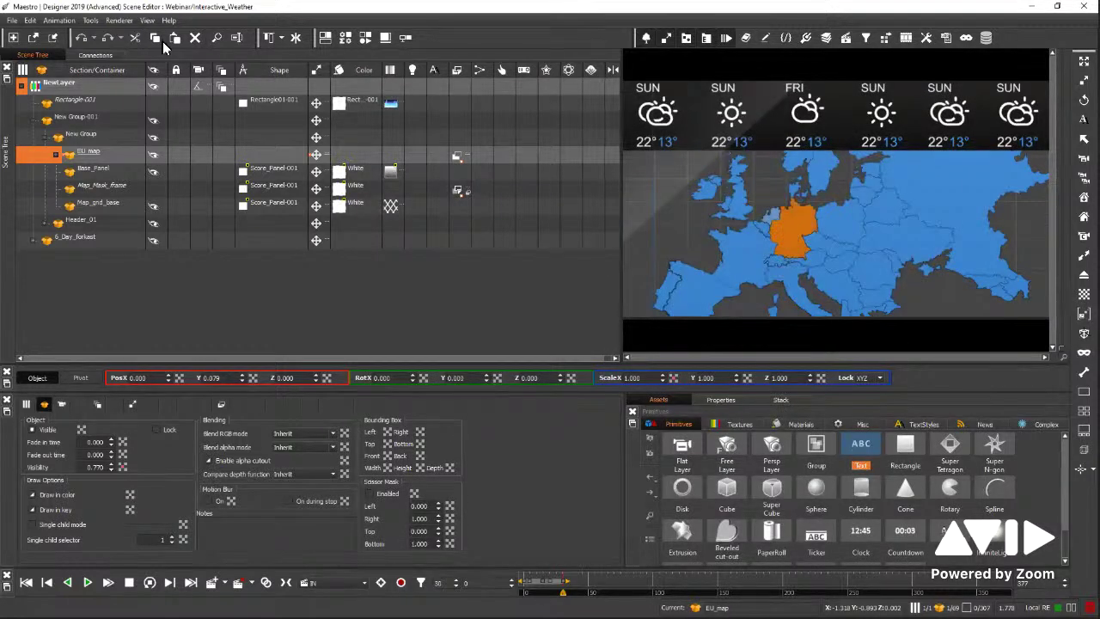
pyautogui.click(12, 20)
# Open the recent Webinar/Interact scene and touch-test its election menu via the BG layer.
pyautogui.moveTo(78, 178)
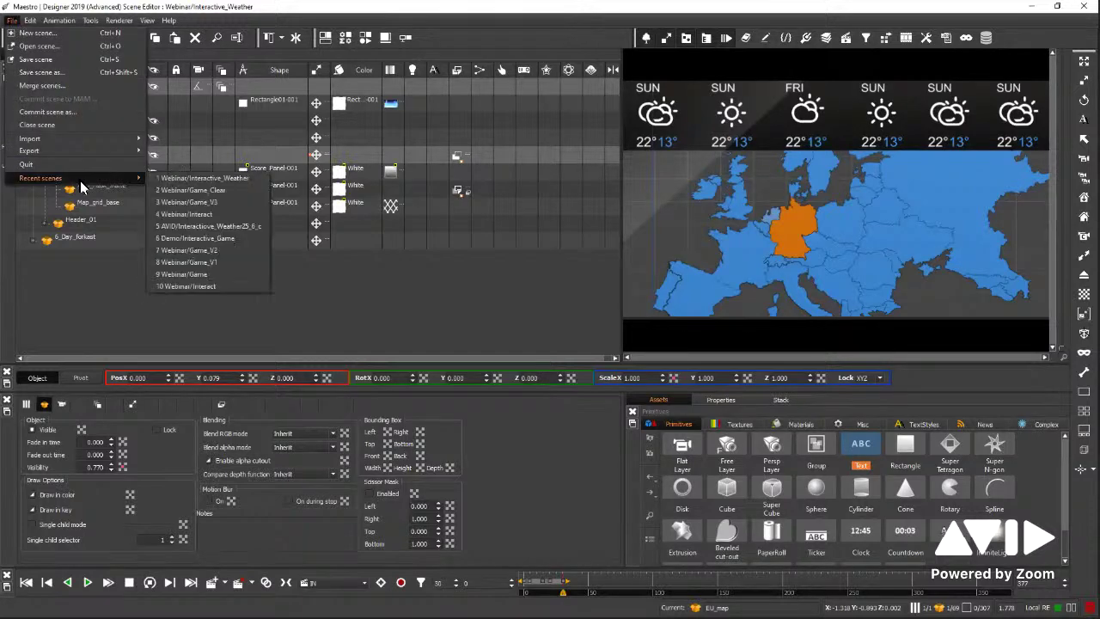
pyautogui.click(253, 213)
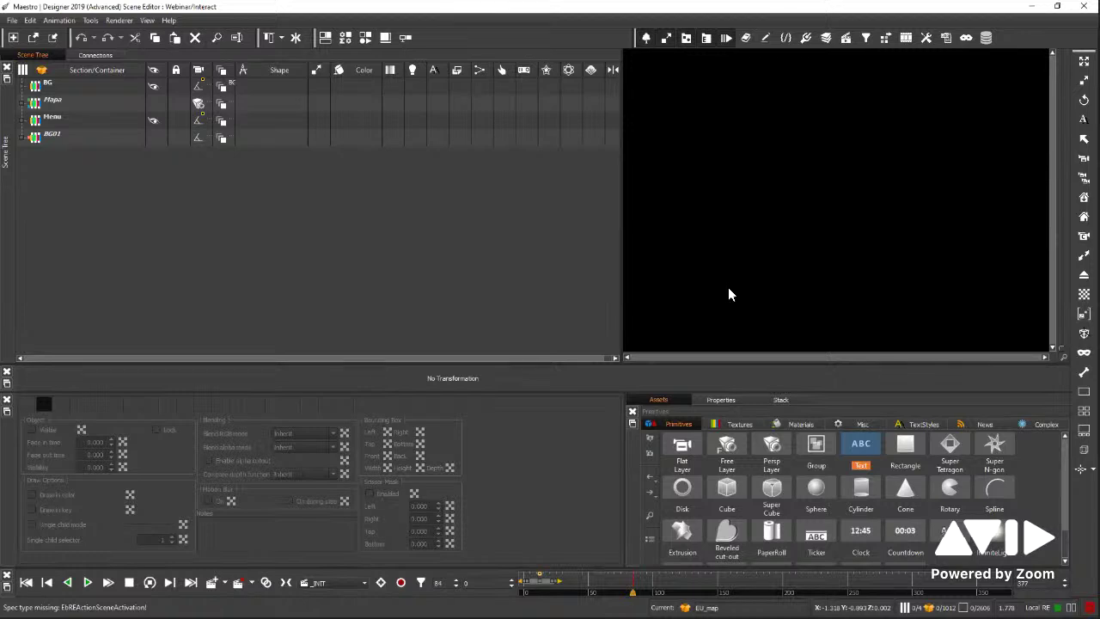
pyautogui.click(928, 264)
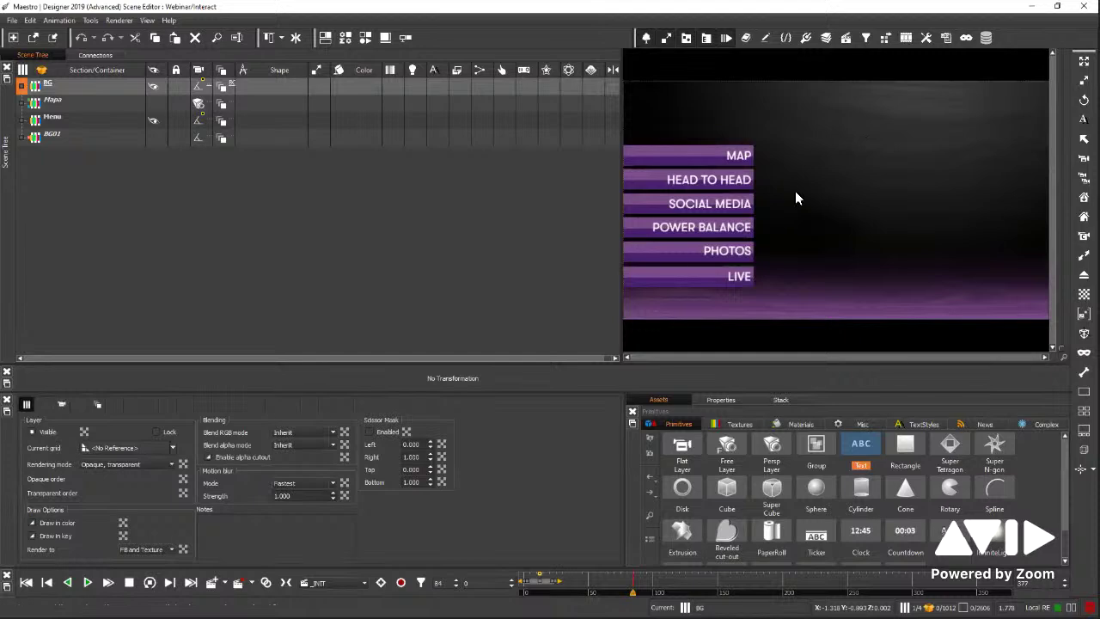
pyautogui.click(845, 203)
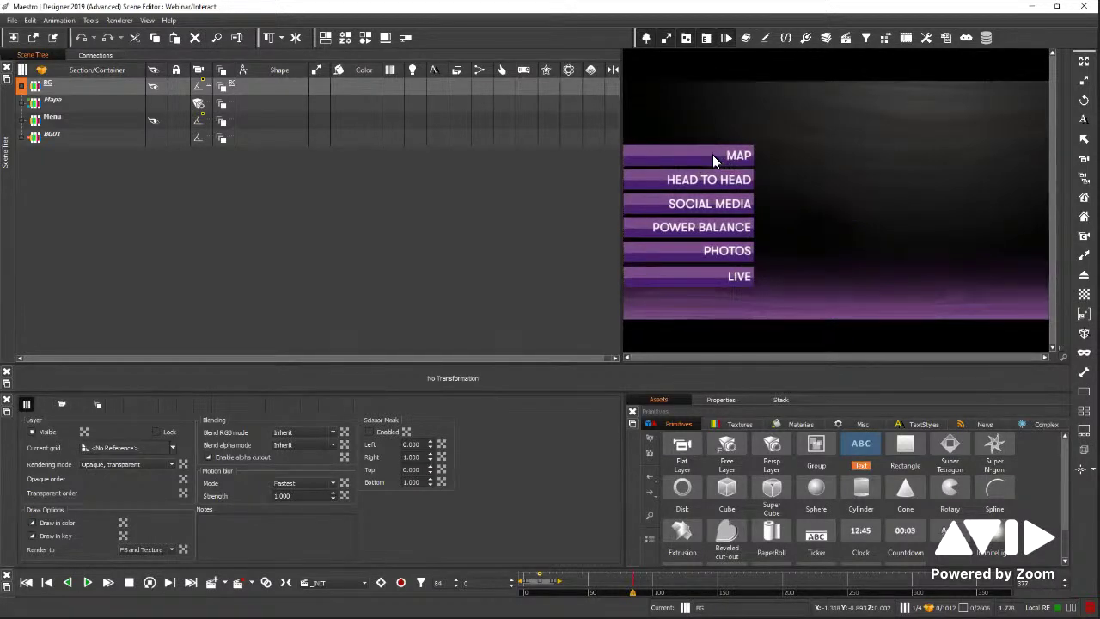
# Load the 2016 electoral map, open the Texas close-up, then return to the full US map.
pyautogui.click(712, 154)
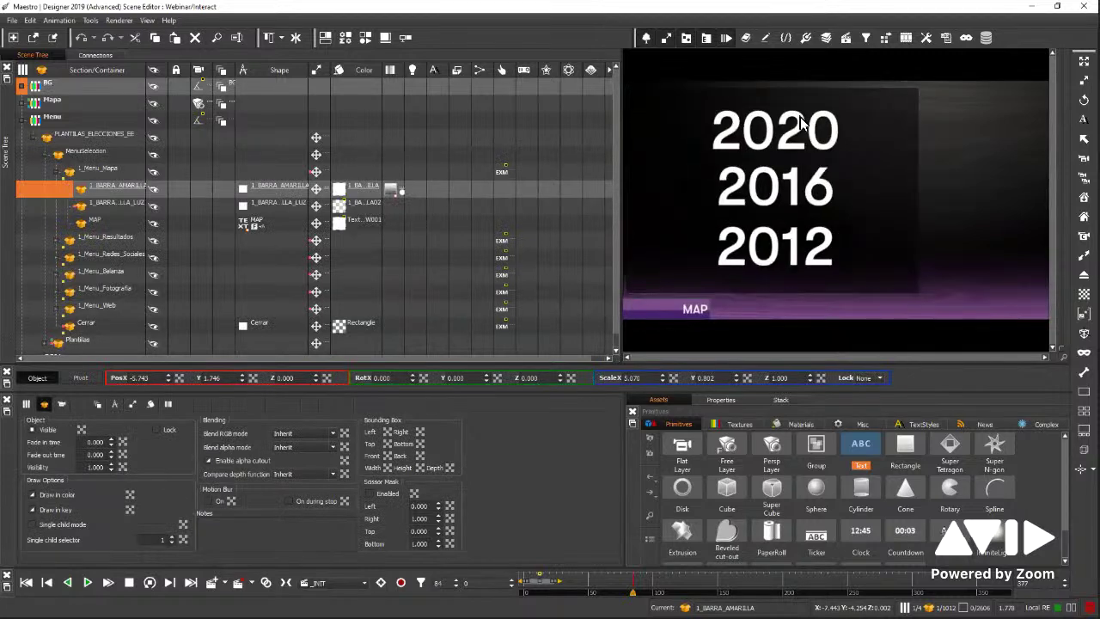
pyautogui.click(797, 126)
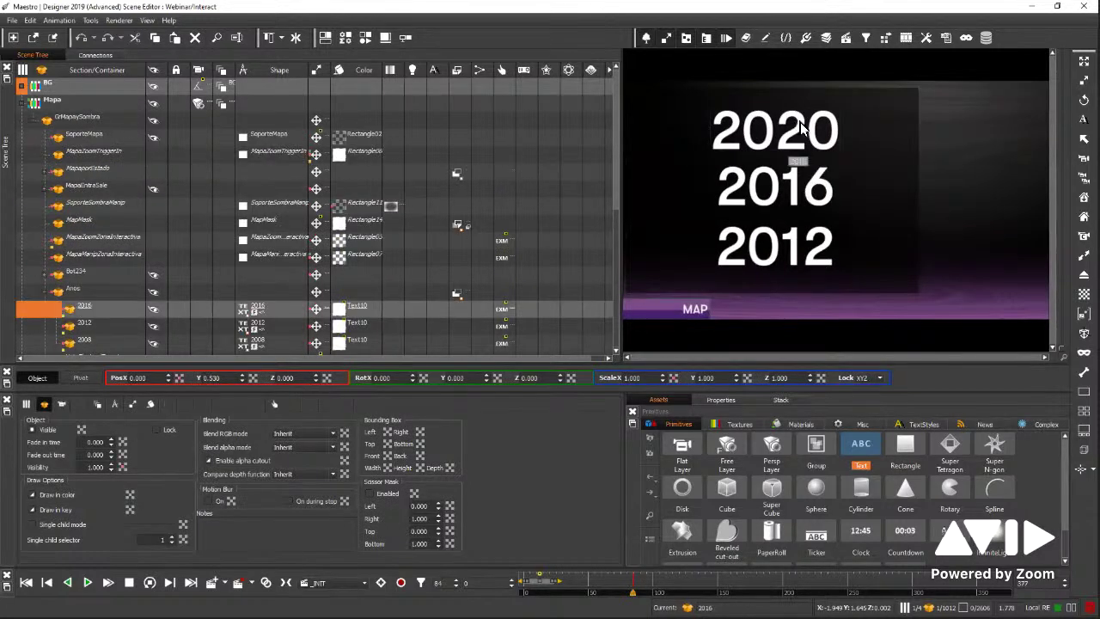
pyautogui.click(666, 306)
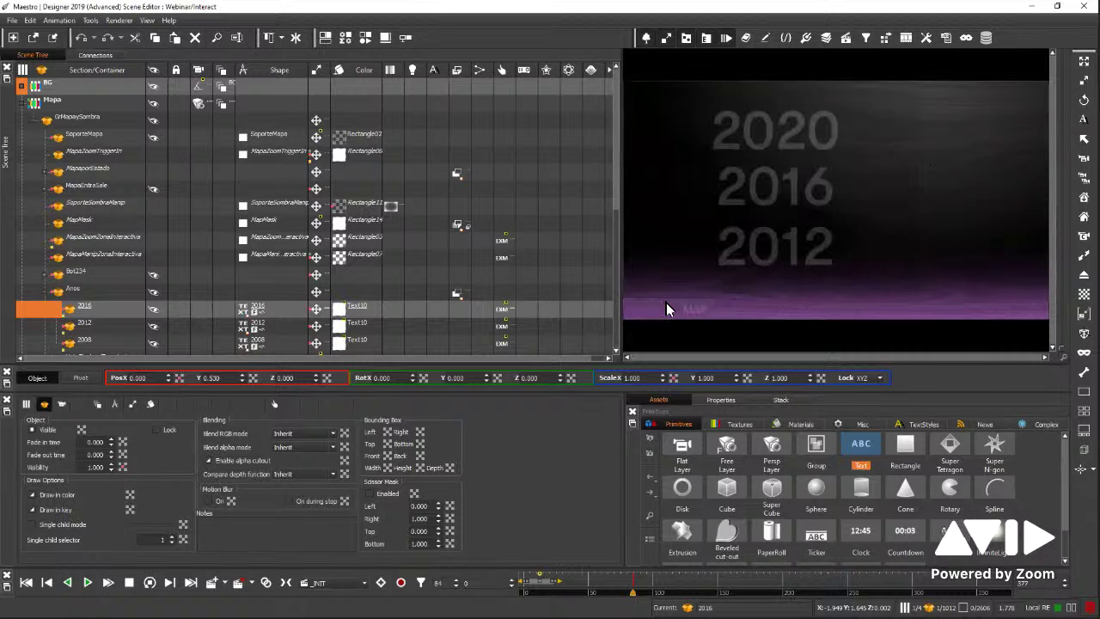
pyautogui.click(712, 156)
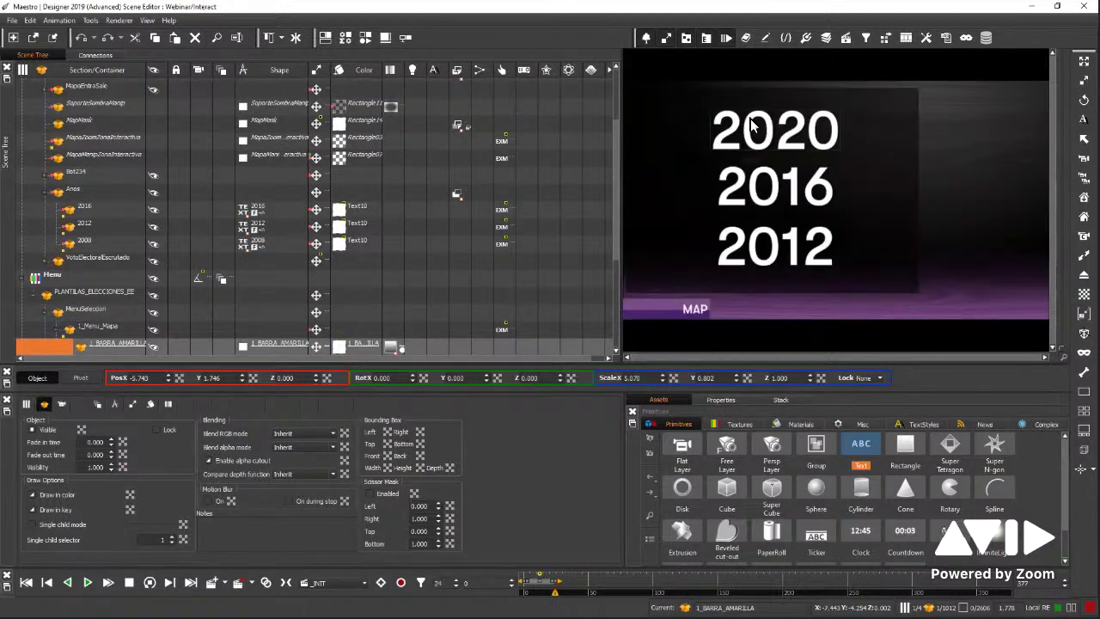
pyautogui.click(874, 175)
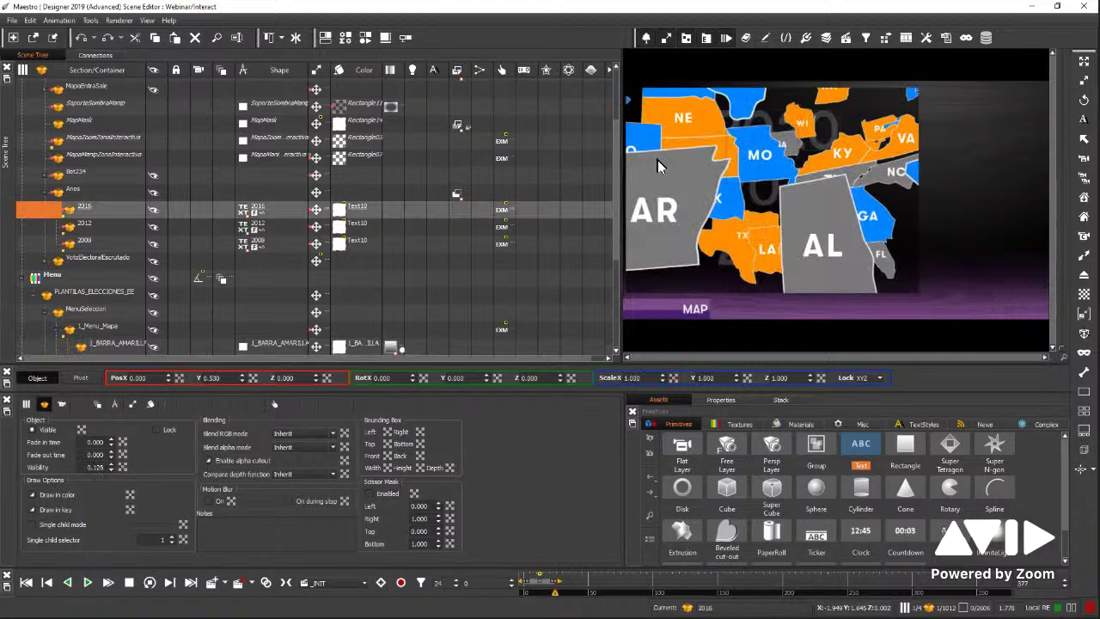
pyautogui.click(722, 161)
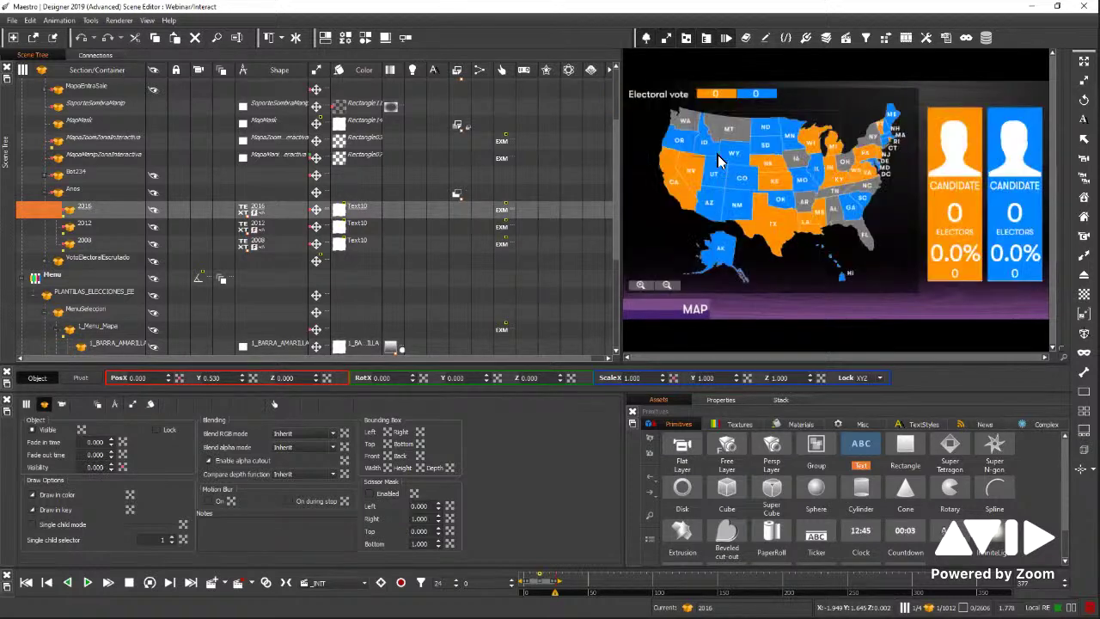
pyautogui.click(769, 223)
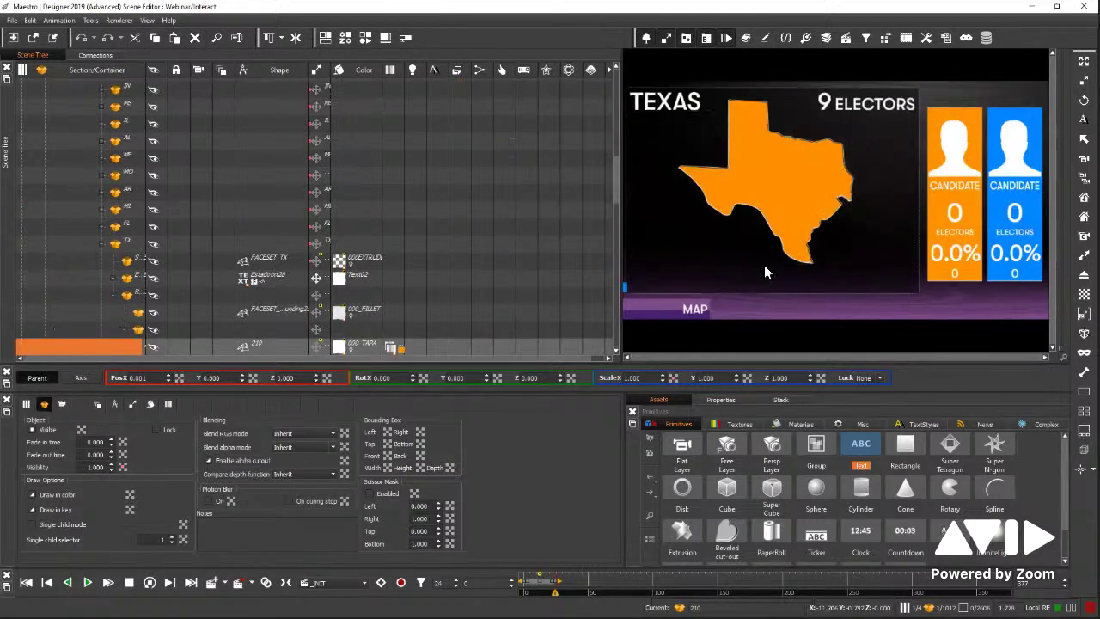
pyautogui.click(760, 193)
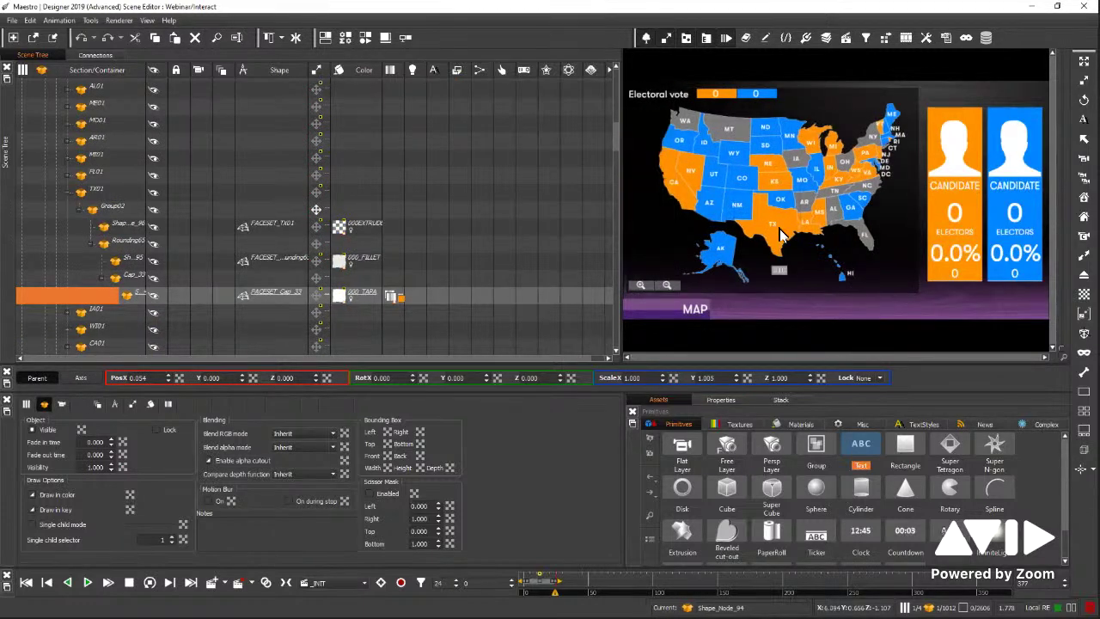
# Zoom into the Northwest, Midwest and Southwest regions and back out, then return to the menu.
pyautogui.click(640, 284)
pyautogui.click(720, 135)
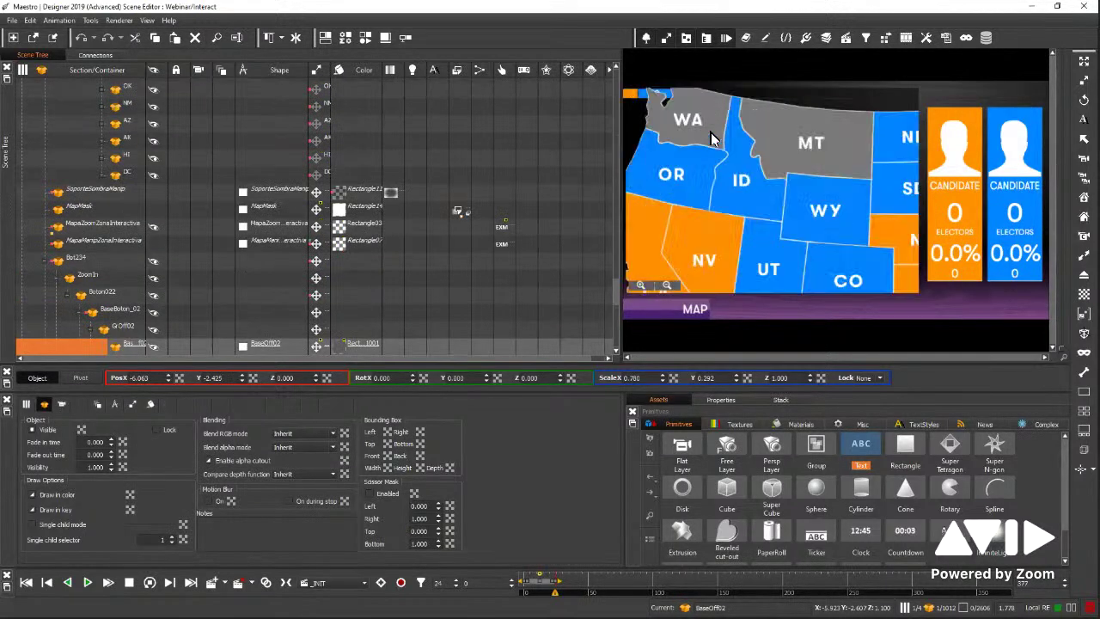
pyautogui.click(666, 284)
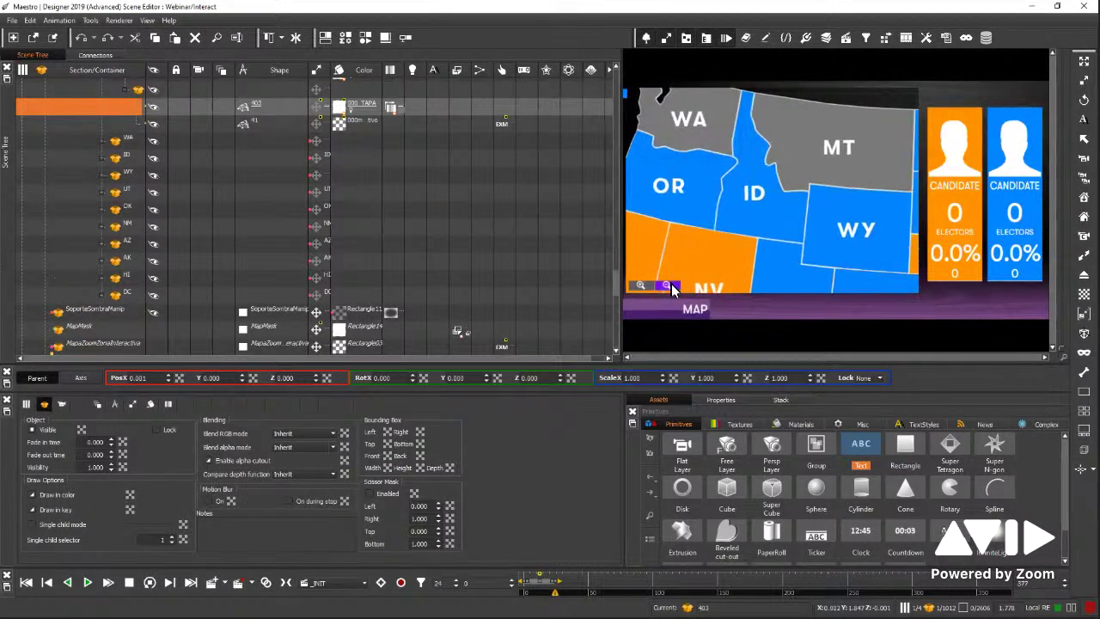
pyautogui.click(832, 173)
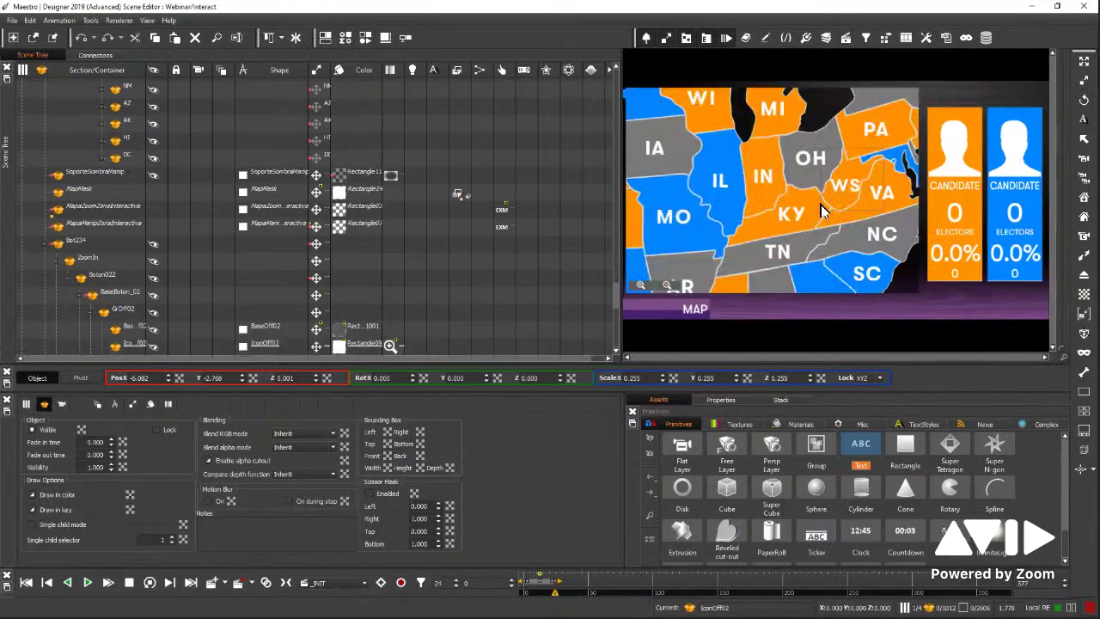
pyautogui.click(667, 284)
pyautogui.click(688, 256)
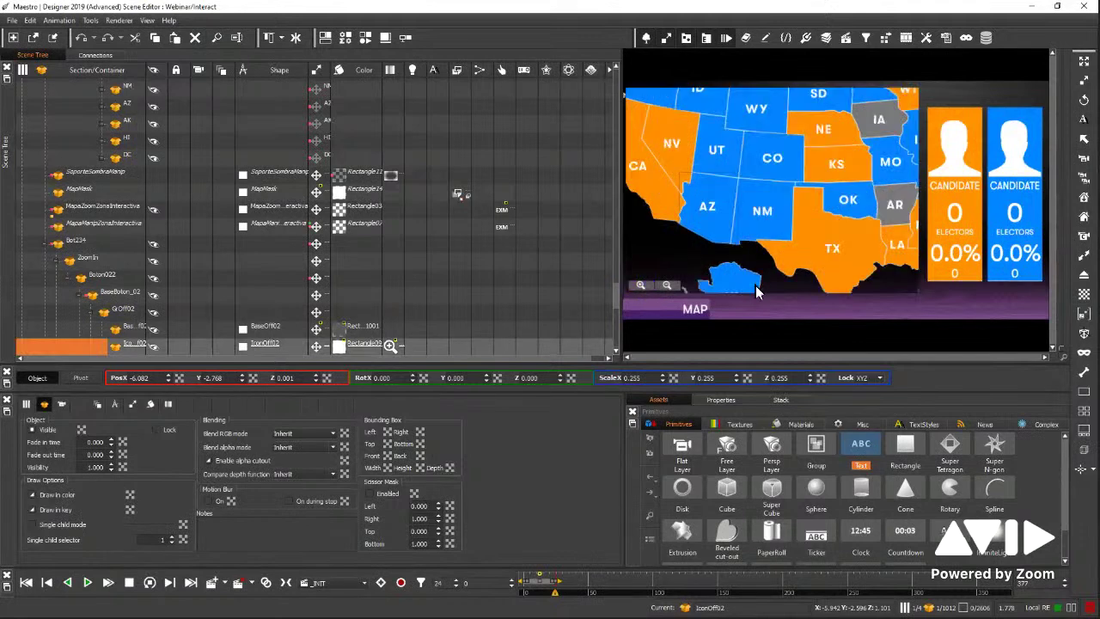
pyautogui.click(668, 285)
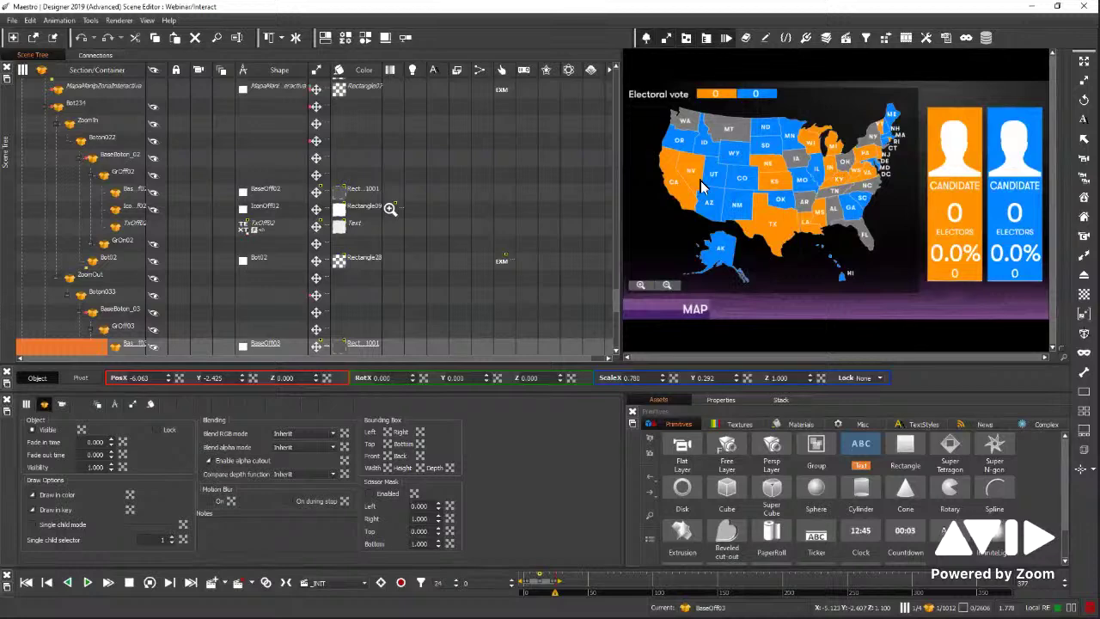
pyautogui.click(674, 306)
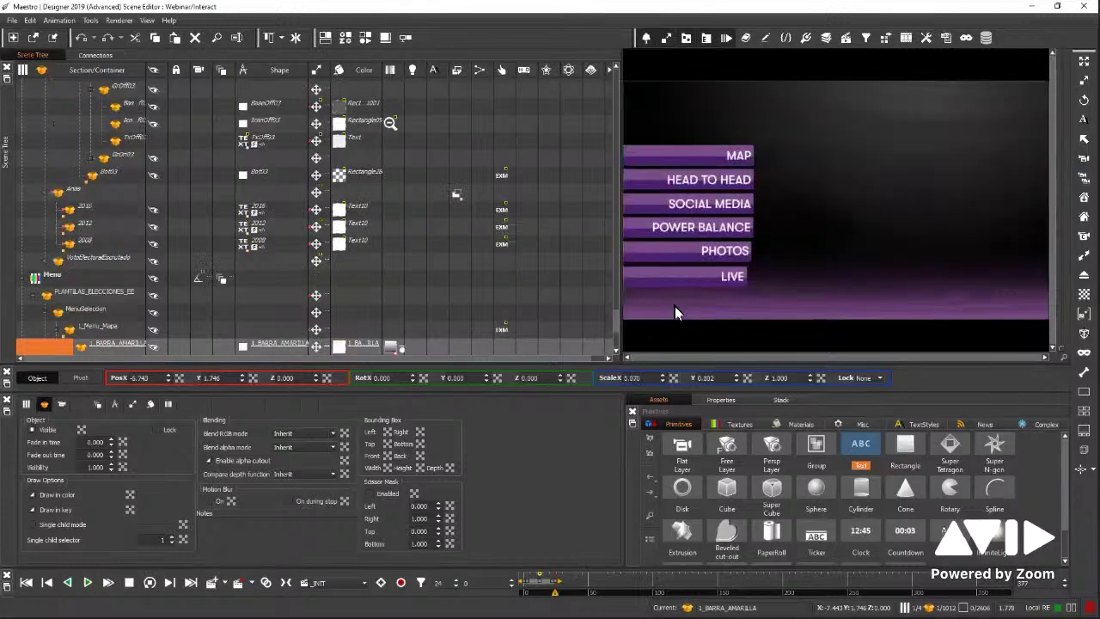
pyautogui.click(700, 179)
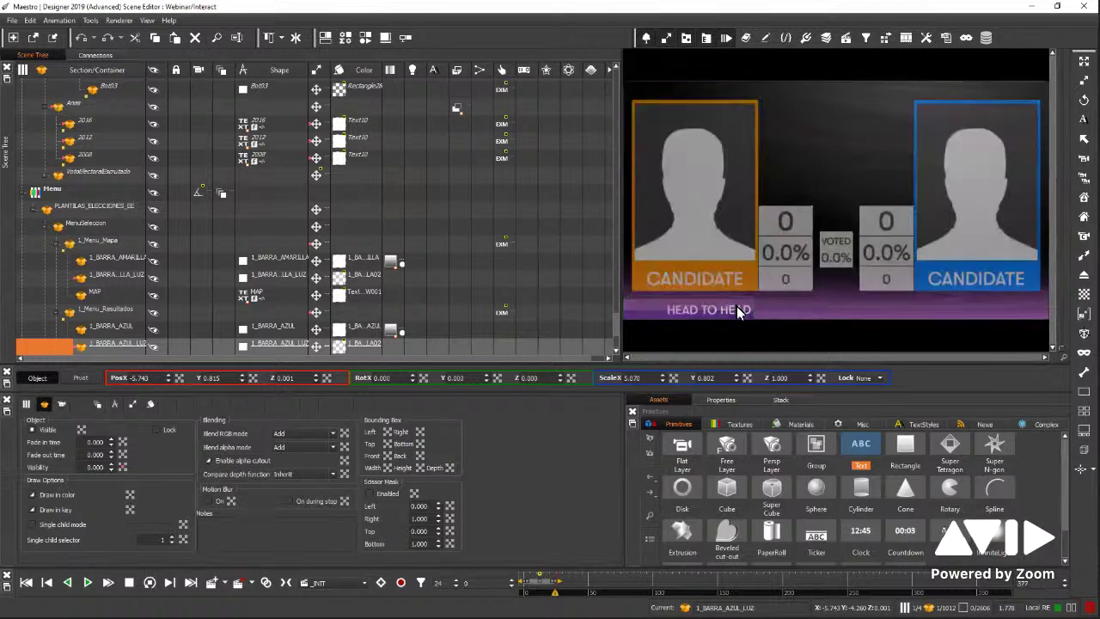
pyautogui.click(736, 305)
pyautogui.click(736, 203)
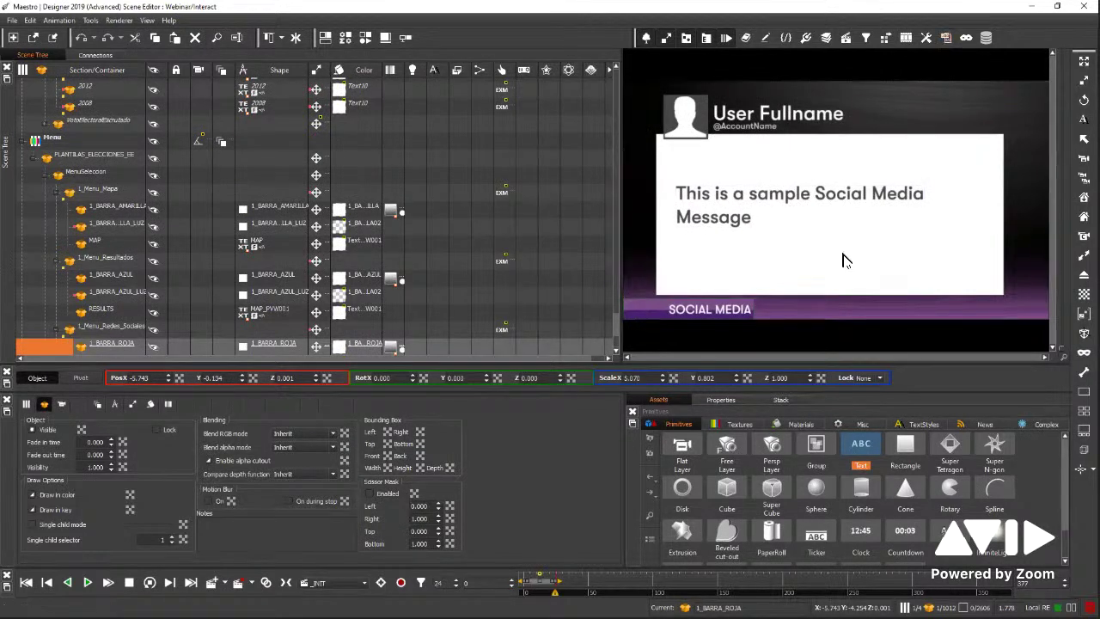
pyautogui.click(731, 309)
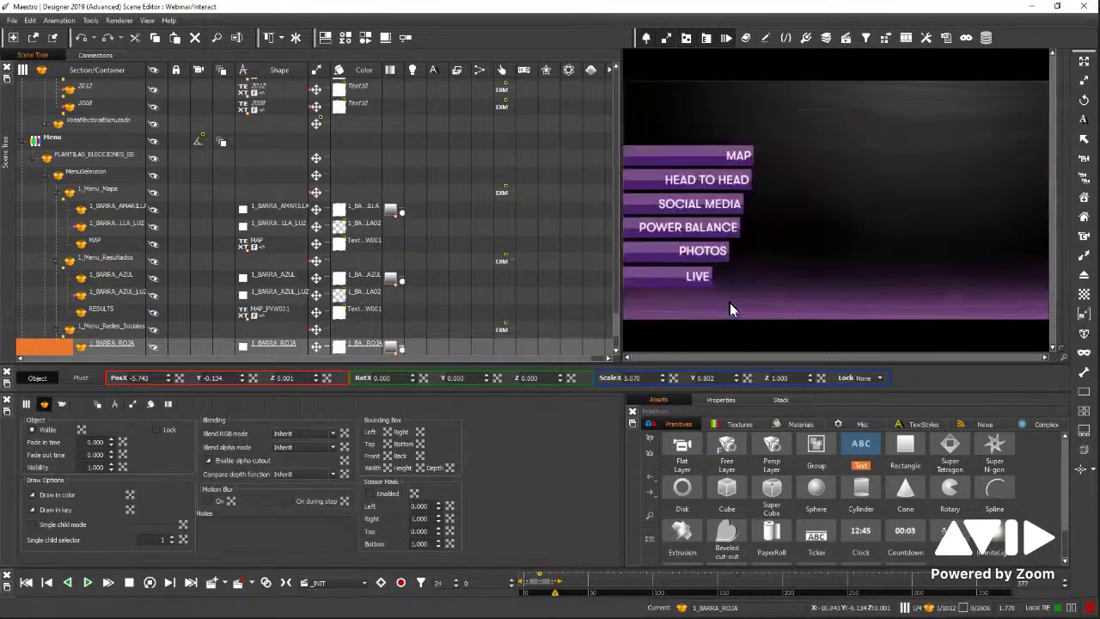
pyautogui.click(690, 252)
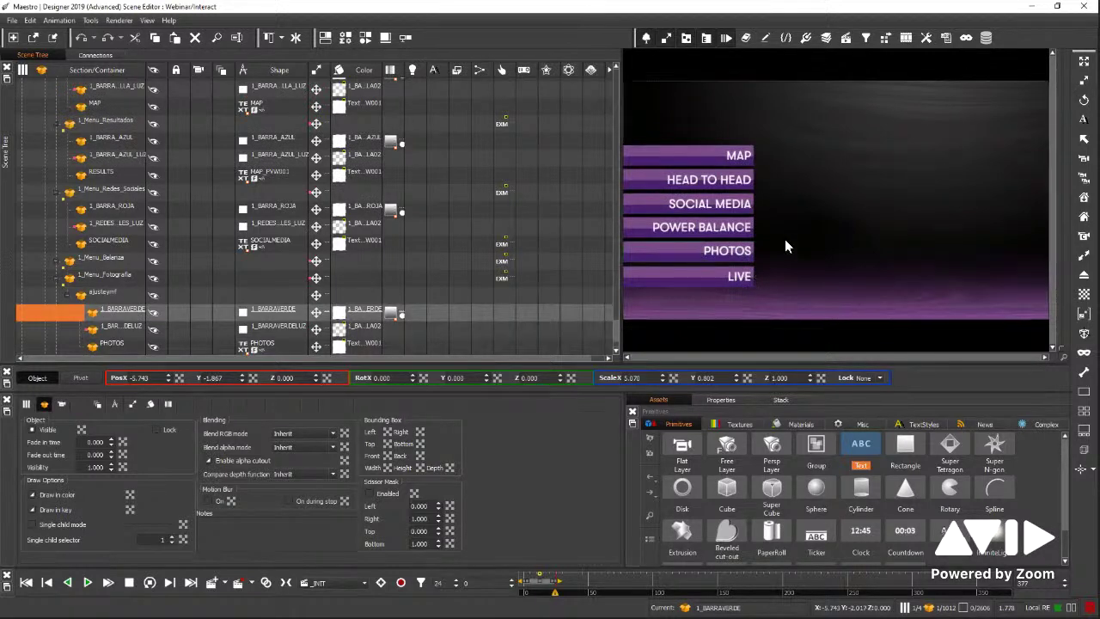
pyautogui.moveTo(829, 258); pyautogui.dragTo(883, 247)
pyautogui.click(704, 256)
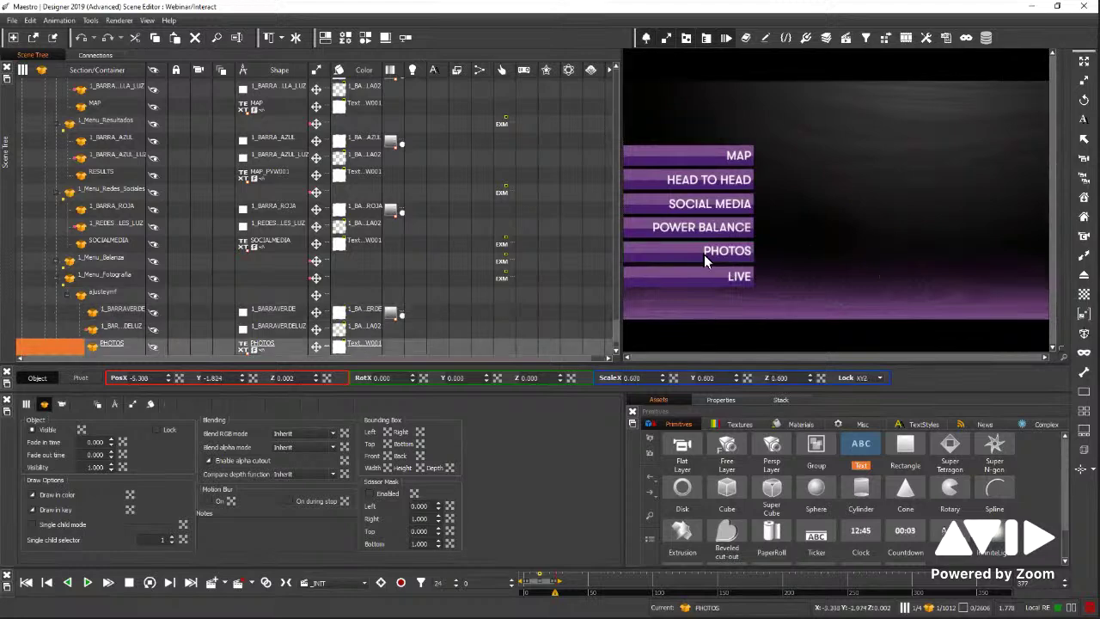
pyautogui.click(737, 226)
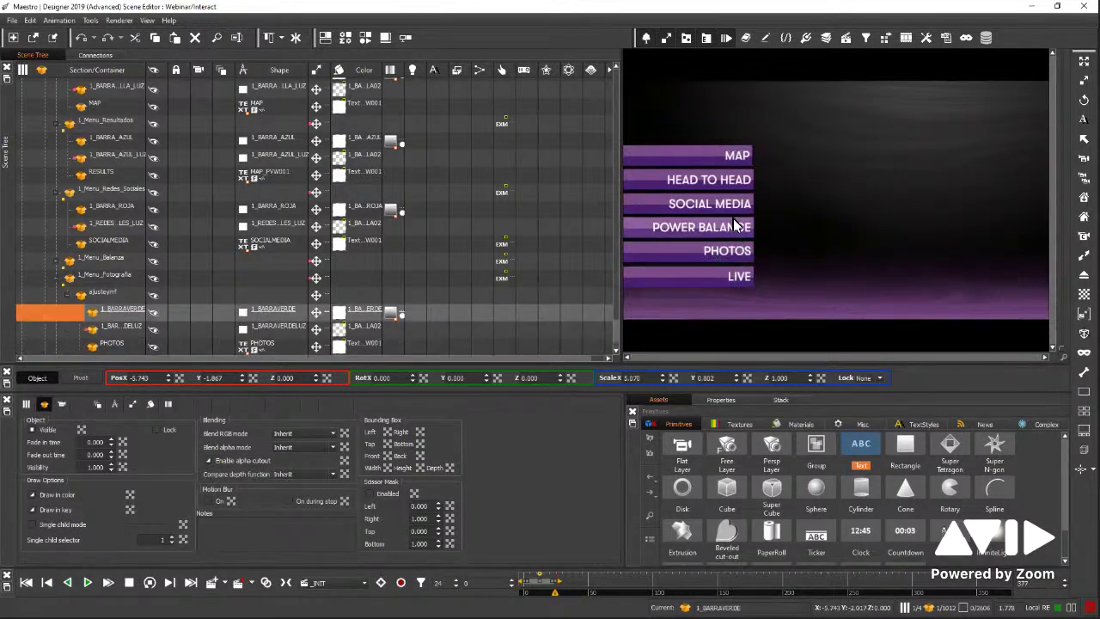
pyautogui.click(717, 307)
pyautogui.click(698, 252)
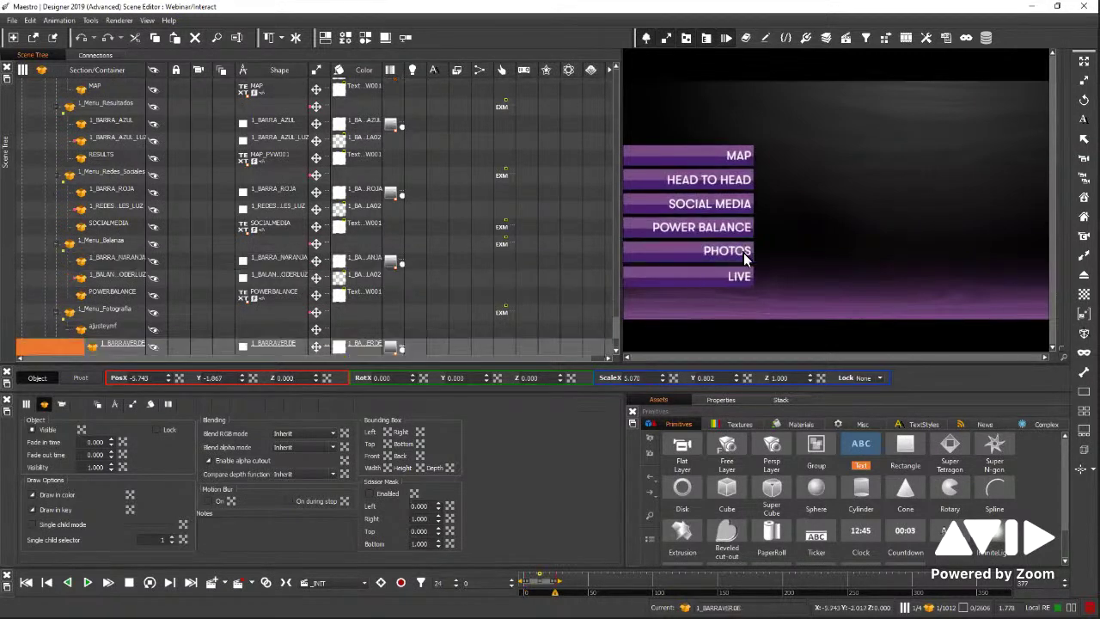
pyautogui.click(737, 251)
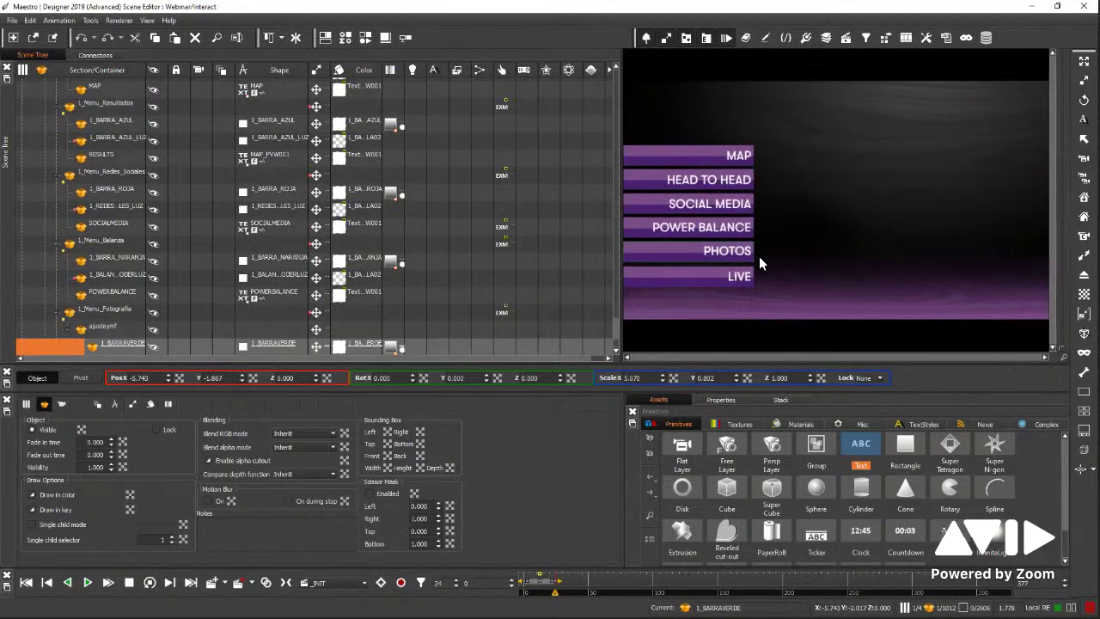
pyautogui.moveTo(854, 237); pyautogui.dragTo(862, 239)
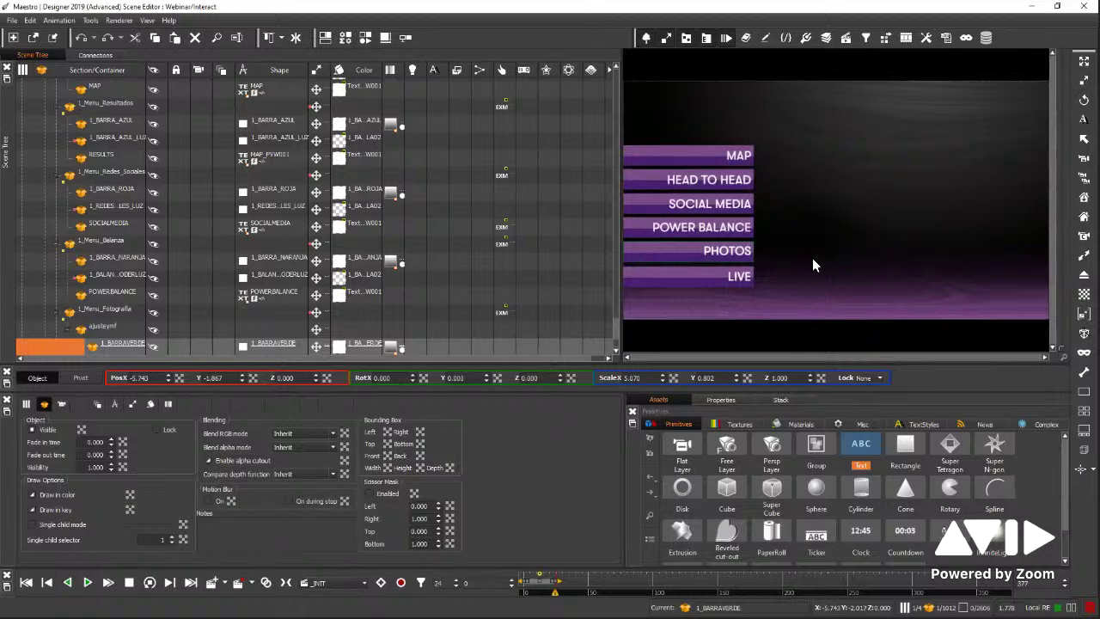
pyautogui.click(731, 273)
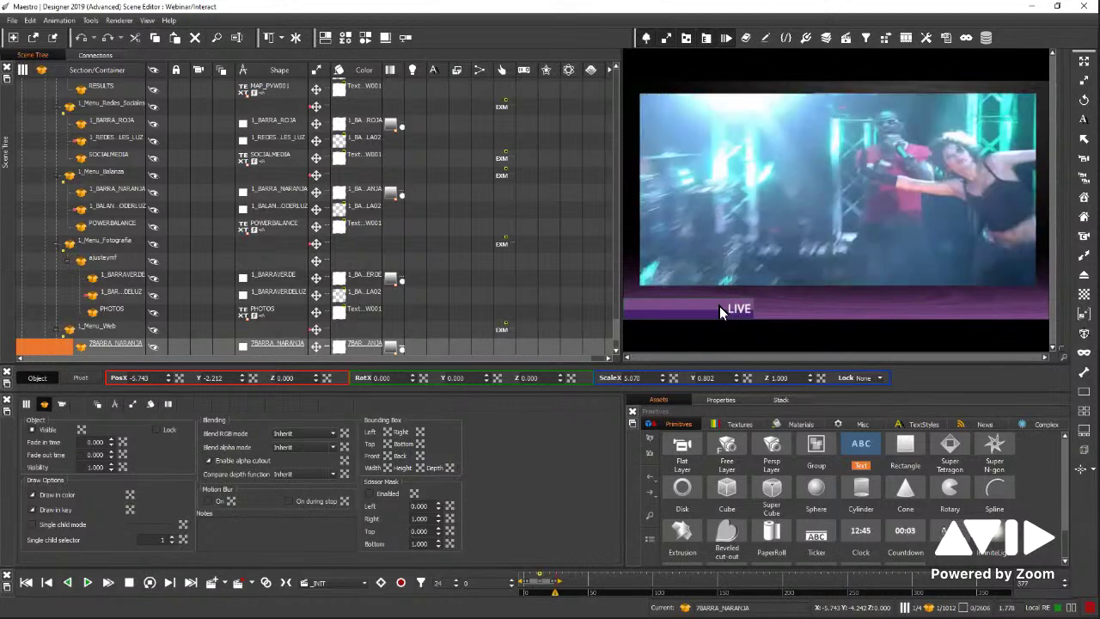
pyautogui.click(719, 306)
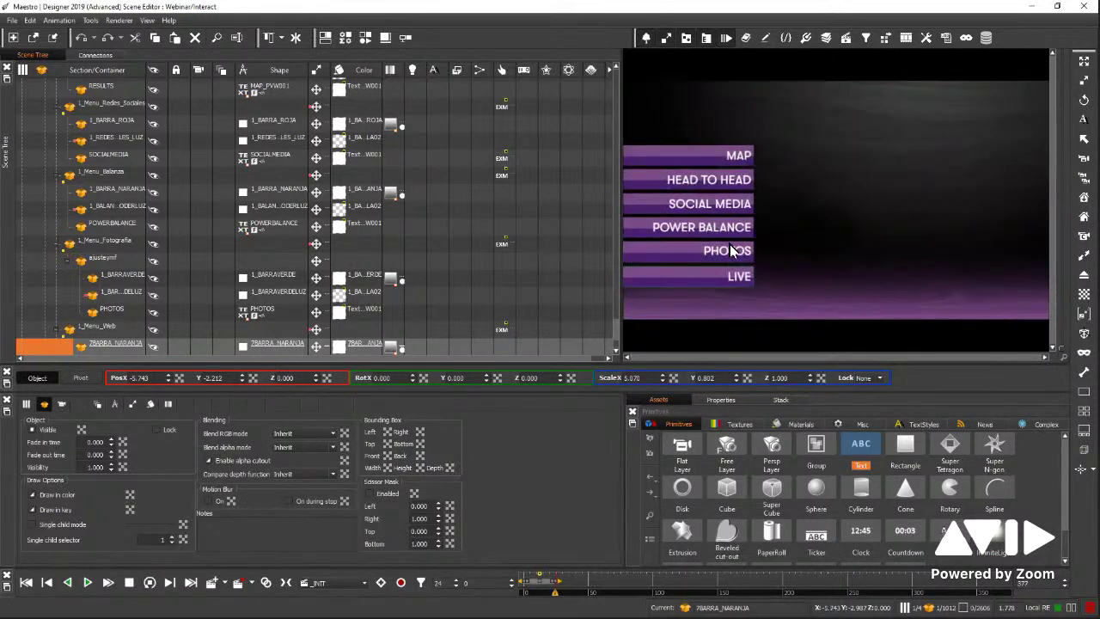
pyautogui.click(729, 246)
pyautogui.click(675, 252)
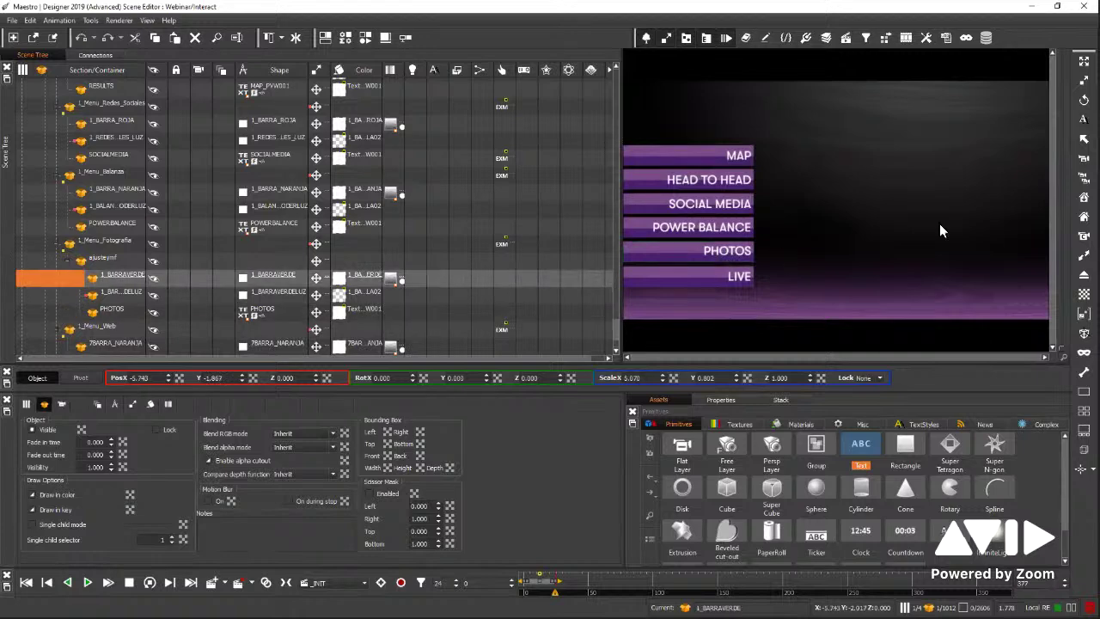